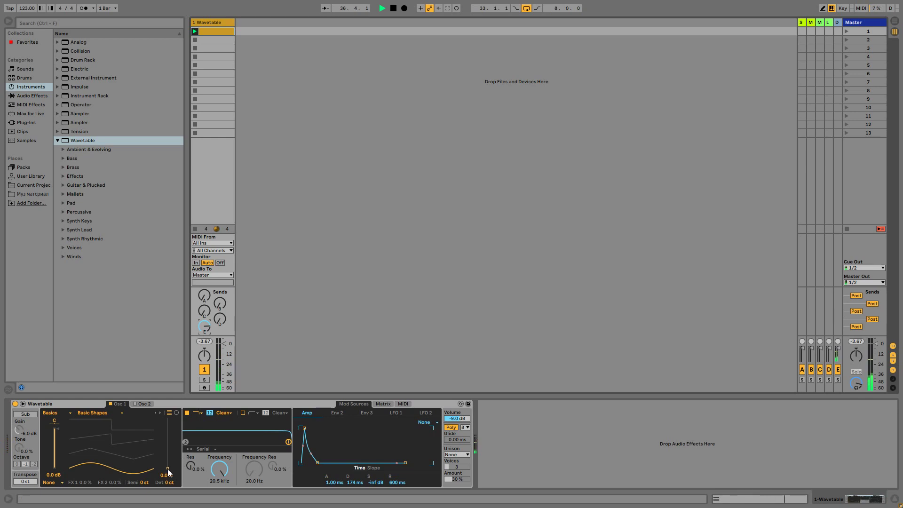
# Set oscillator 1's position to 15%, switch filter 1 to SMP at 460 Hz with 29% resonance, and set filter 2 to 202 Hz.
pyautogui.moveTo(167, 472); pyautogui.dragTo(209, 486)
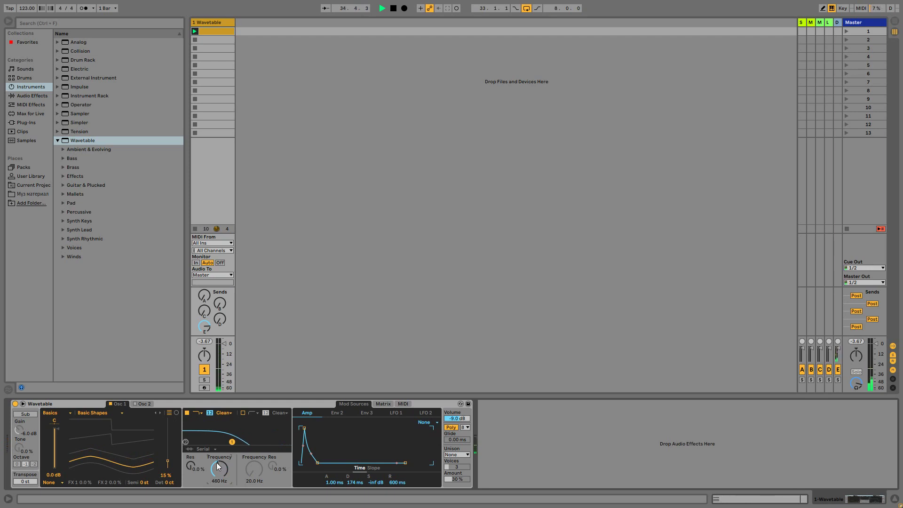
pyautogui.click(224, 415)
pyautogui.click(222, 442)
pyautogui.moveTo(194, 470); pyautogui.dragTo(193, 456)
pyautogui.moveTo(254, 469)
pyautogui.mouseDown()
pyautogui.moveTo(254, 449)
pyautogui.moveTo(254, 481)
pyautogui.mouseUp()
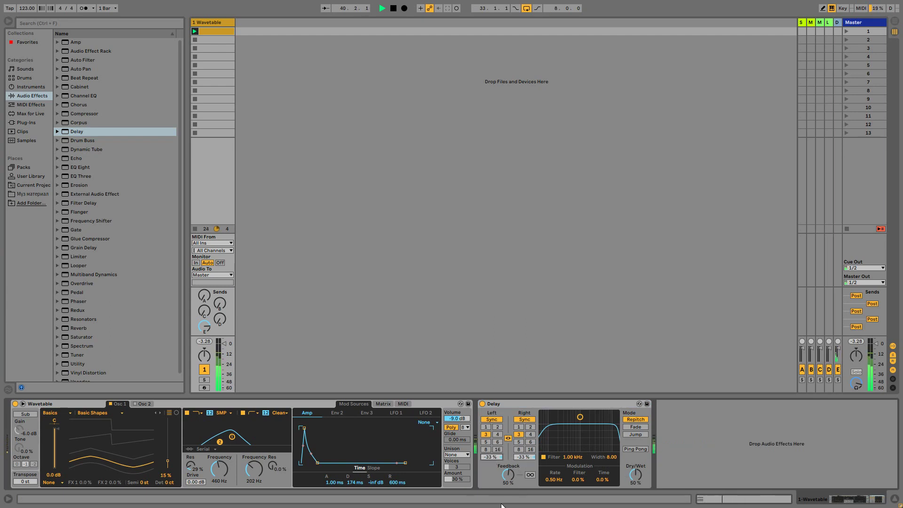
# Set the Delay's filter to 721 Hz with width 2.98, and its modulation to rate 1.29 Hz, filter 38% and time 23%.
pyautogui.moveTo(581, 417); pyautogui.dragTo(577, 441)
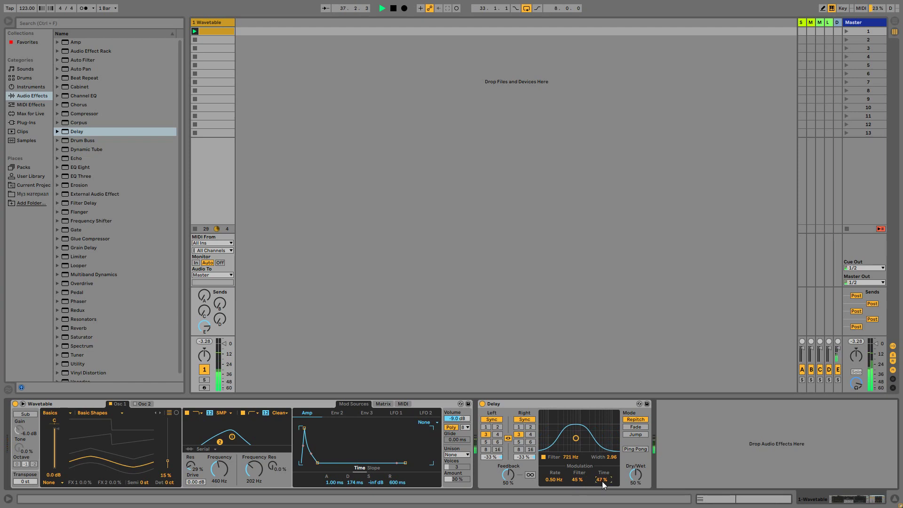
pyautogui.click(552, 480)
pyautogui.moveTo(577, 480); pyautogui.dragTo(577, 489)
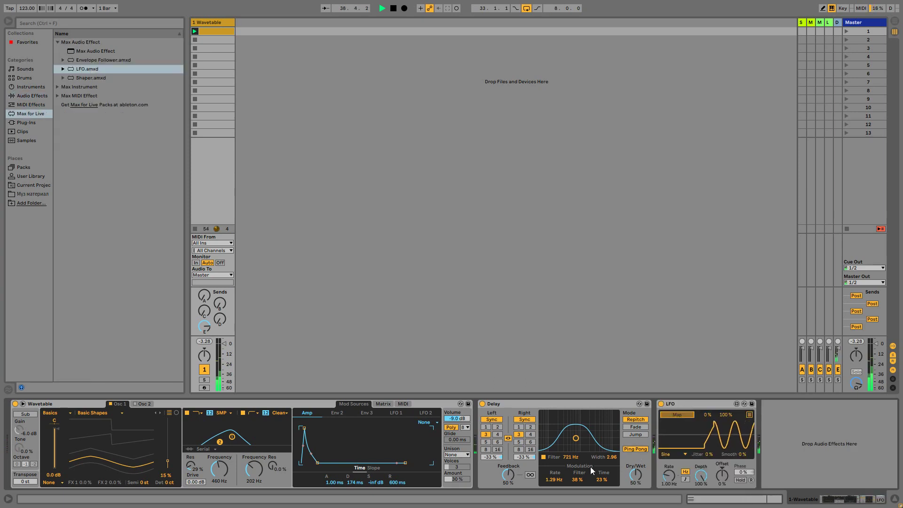
# Map the LFO to the Delay's Dry/Wet and slow the LFO rate to 0.21 Hz.
pyautogui.click(638, 476)
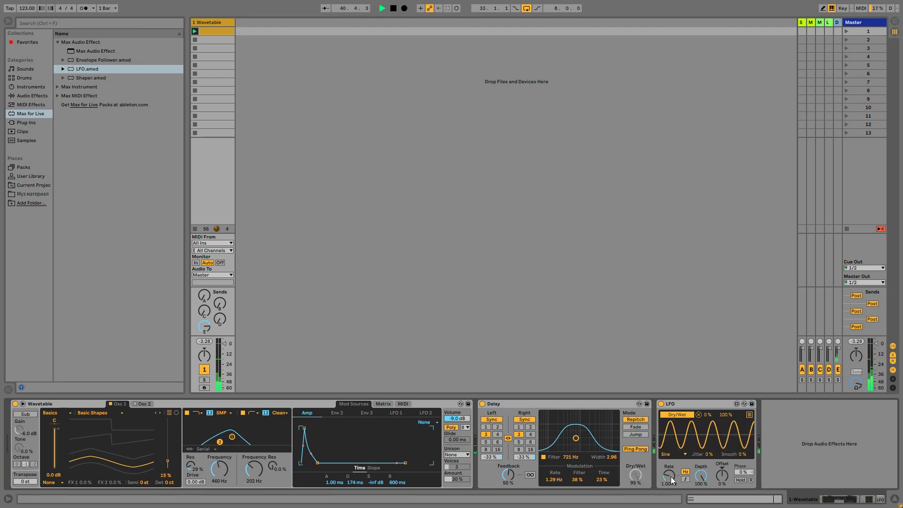
pyautogui.moveTo(670, 477); pyautogui.dragTo(670, 499)
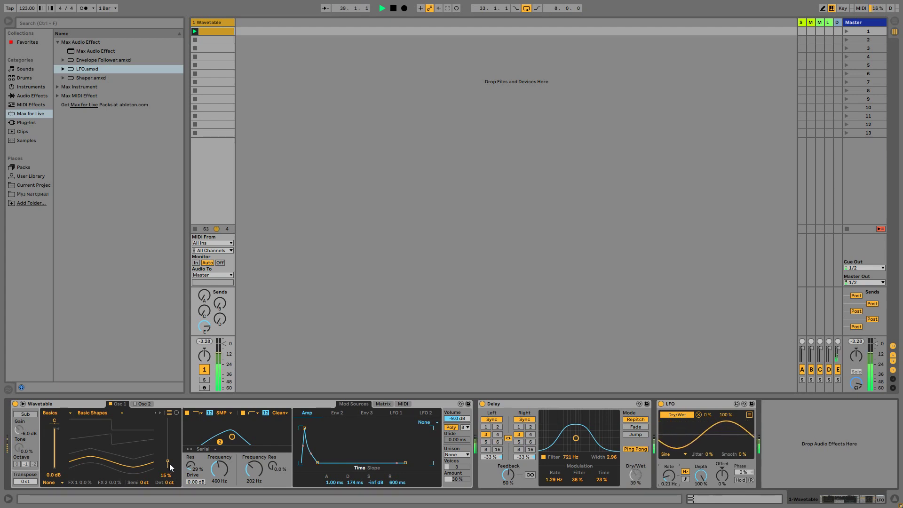
# Raise the first Wavetable's oscillator position to 69% and turn up the track's sends B and C.
pyautogui.moveTo(170, 463); pyautogui.dragTo(170, 434)
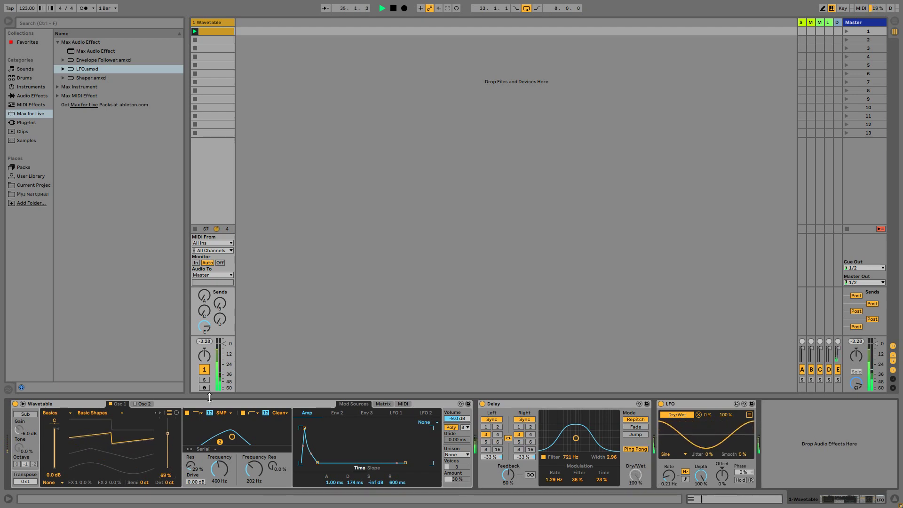
pyautogui.moveTo(223, 306); pyautogui.dragTo(223, 265)
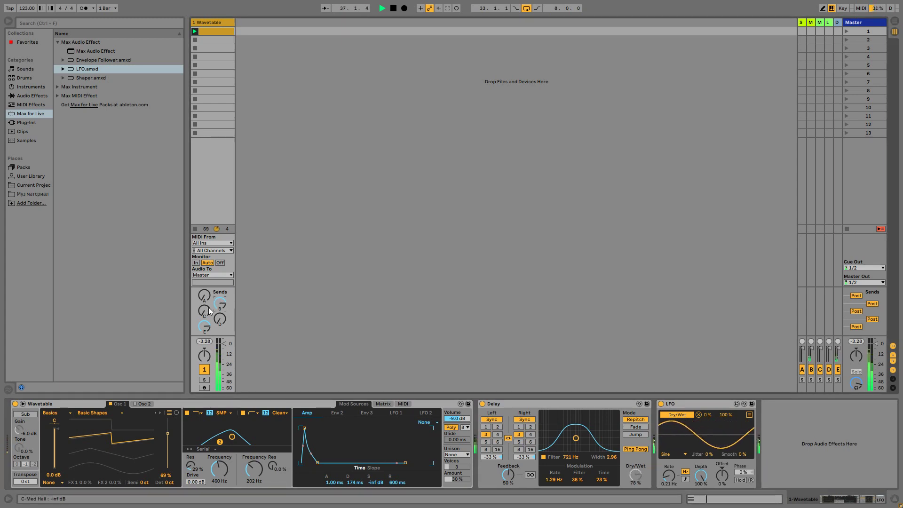
pyautogui.moveTo(205, 312); pyautogui.dragTo(205, 276)
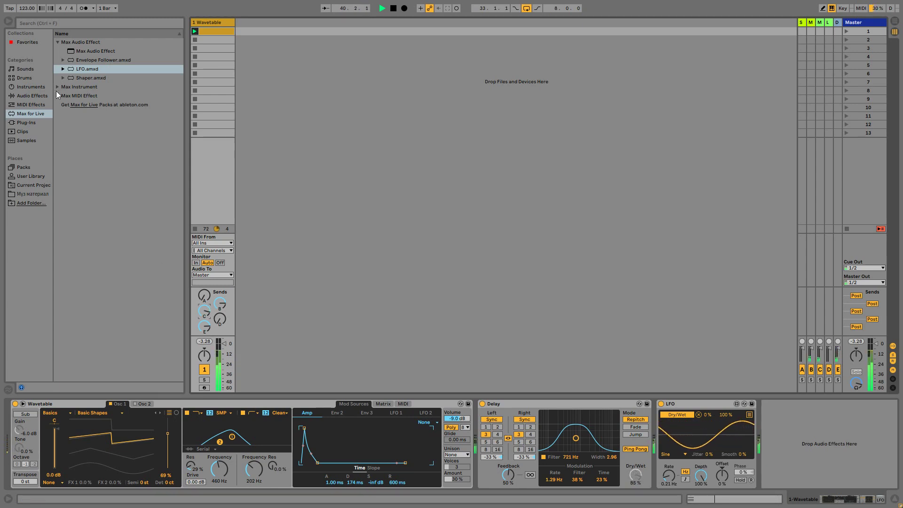
# Add a Utility audio effect after the LFO and set its width to 66%.
pyautogui.click(31, 96)
pyautogui.moveTo(84, 365); pyautogui.dragTo(779, 464)
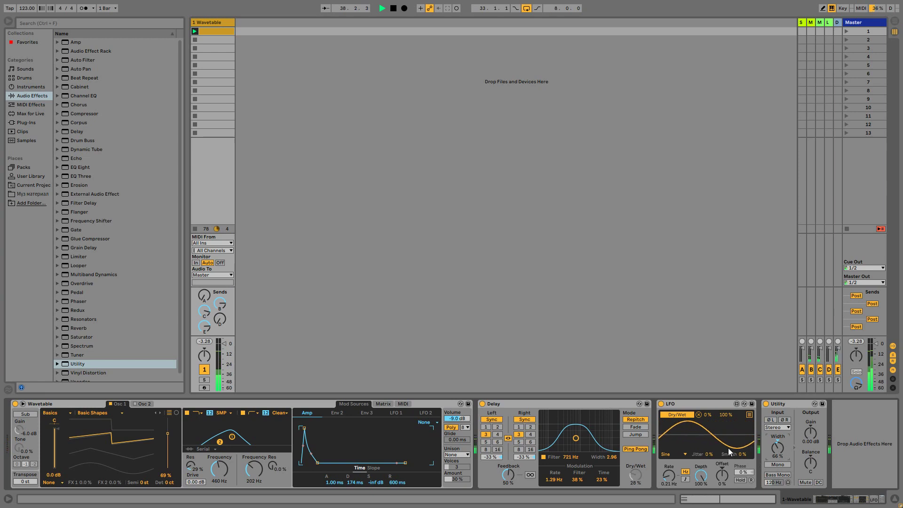
# Set the LFO's jitter to 22% and change its waveform to Random.
pyautogui.moveTo(709, 454)
pyautogui.mouseDown()
pyautogui.moveTo(709, 434)
pyautogui.moveTo(709, 447)
pyautogui.mouseUp()
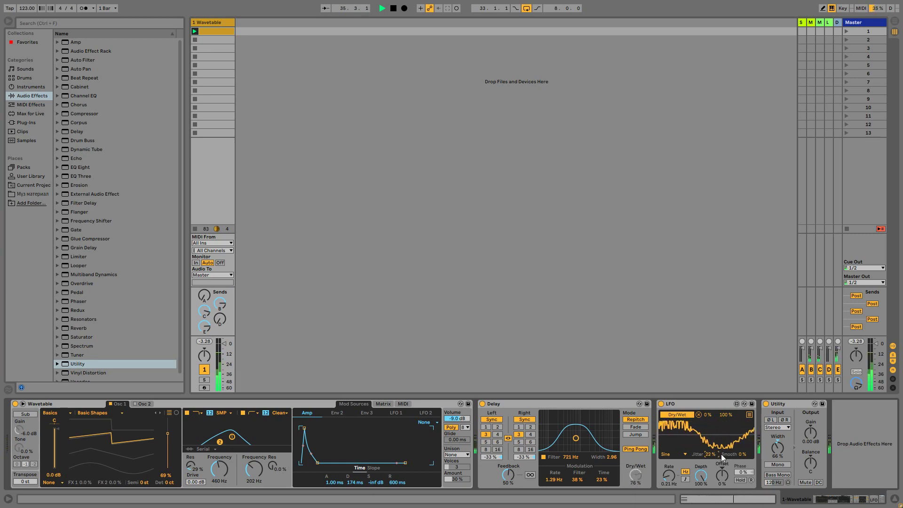
pyautogui.click(686, 455)
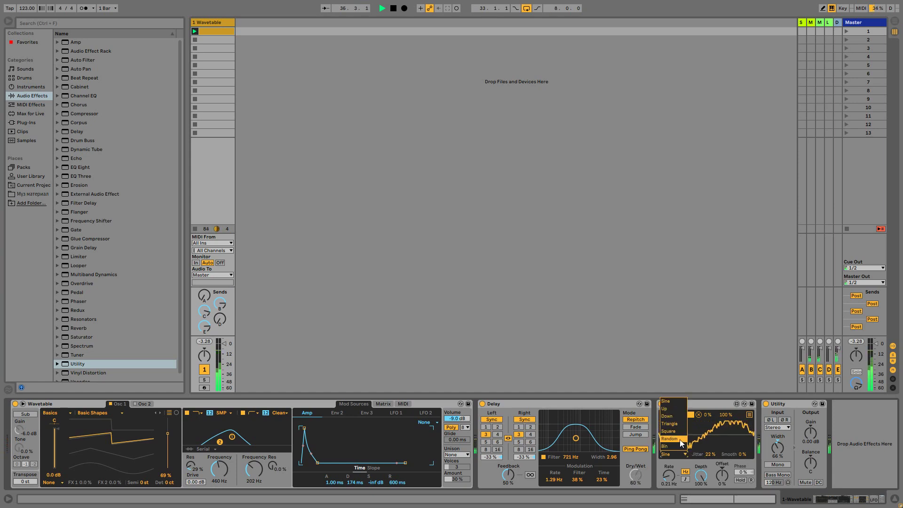
pyautogui.click(680, 440)
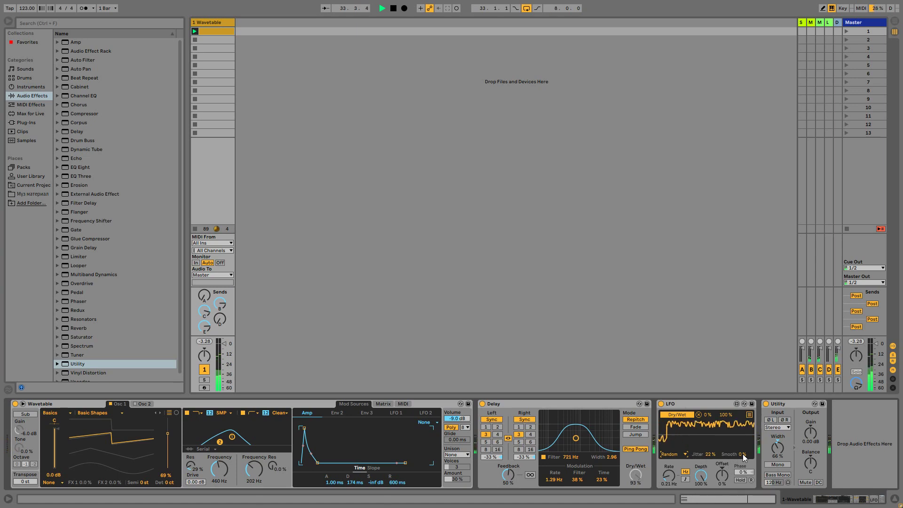
# Insert a new MIDI track after the first Wavetable track and load a Wavetable instrument on it.
pyautogui.click(216, 23)
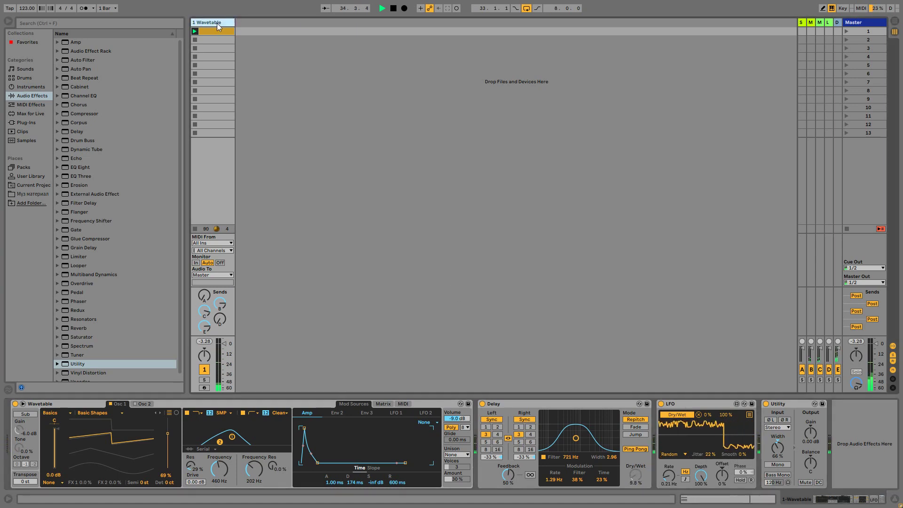
pyautogui.hotkey('ctrl', 'shift', 't')
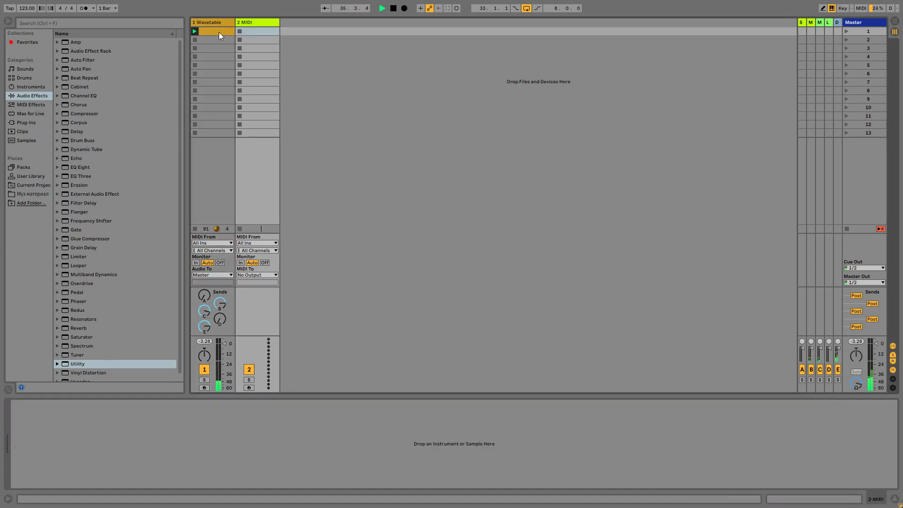
pyautogui.click(31, 87)
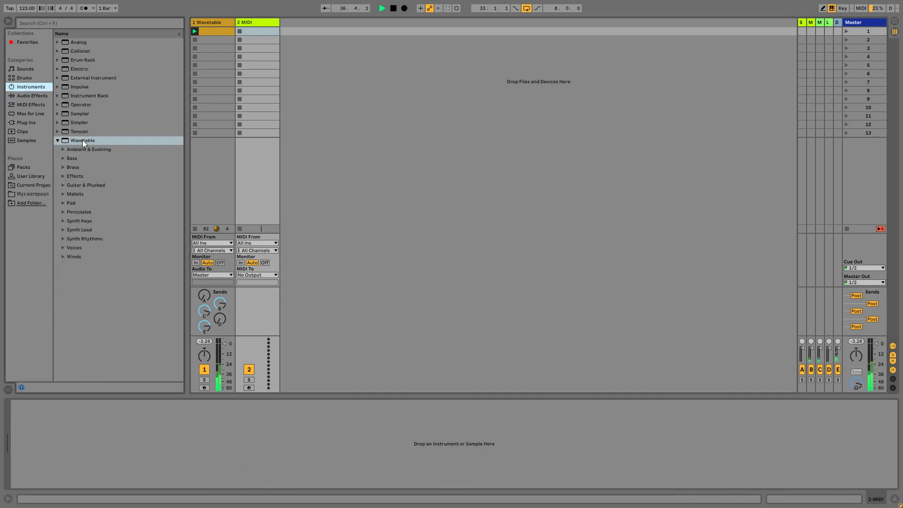
pyautogui.click(58, 141)
pyautogui.moveTo(74, 141); pyautogui.dragTo(103, 436)
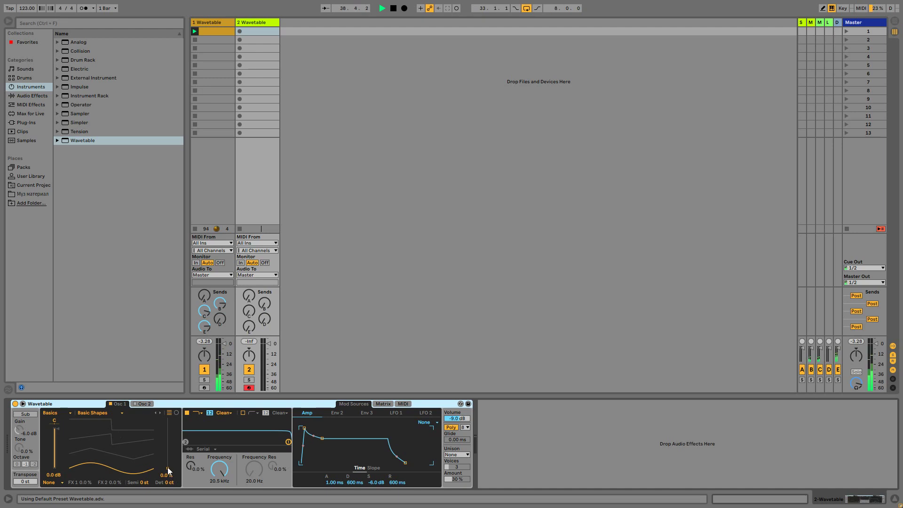
# Set the new Wavetable's oscillator 1 position to 66% and lower its filter 1 frequency to 369 Hz.
pyautogui.moveTo(167, 470); pyautogui.dragTo(168, 435)
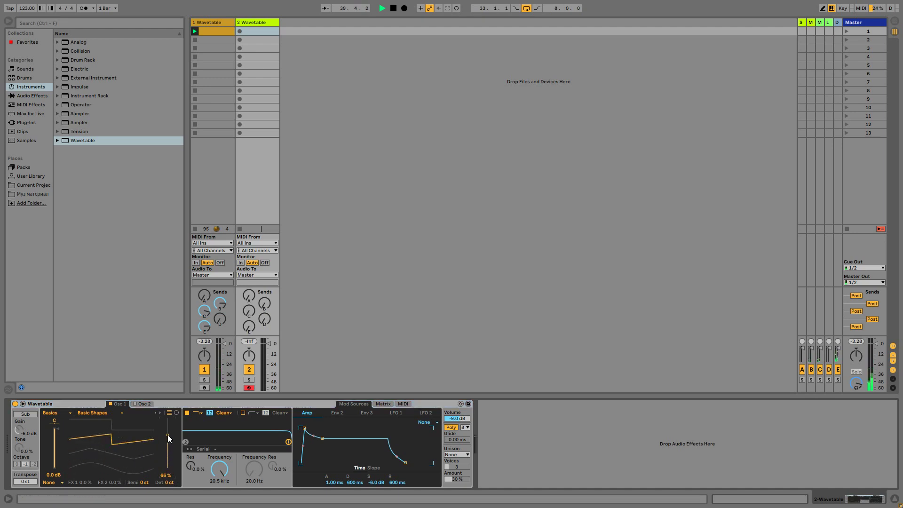
pyautogui.moveTo(219, 469); pyautogui.dragTo(219, 489)
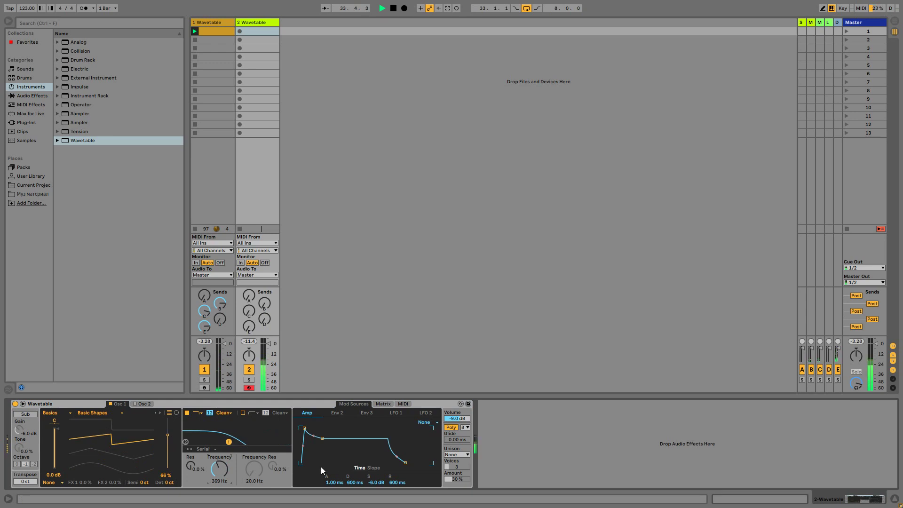
# Lower the computer keyboard octave to C1 and create a clip in track 2's first slot with a three-sixteenth-long A0 note at 1.1.1.
pyautogui.press('z')
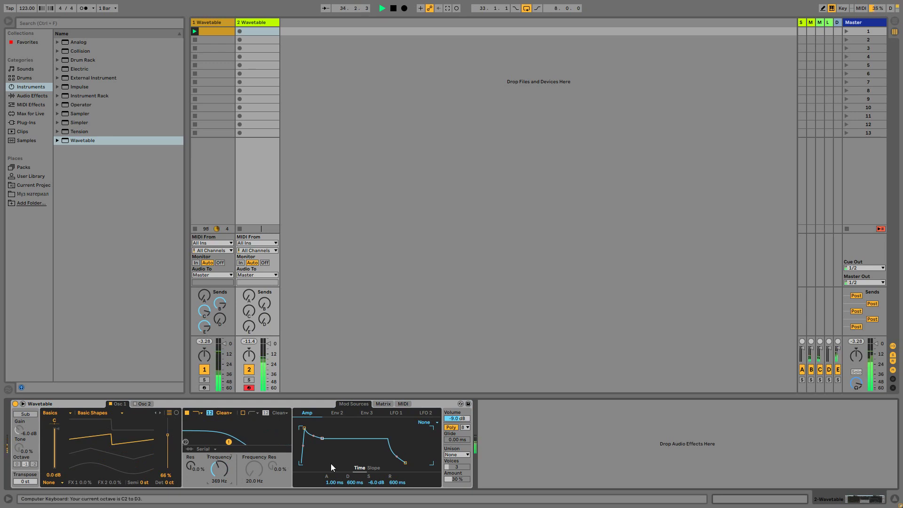
pyautogui.doubleClick(256, 31)
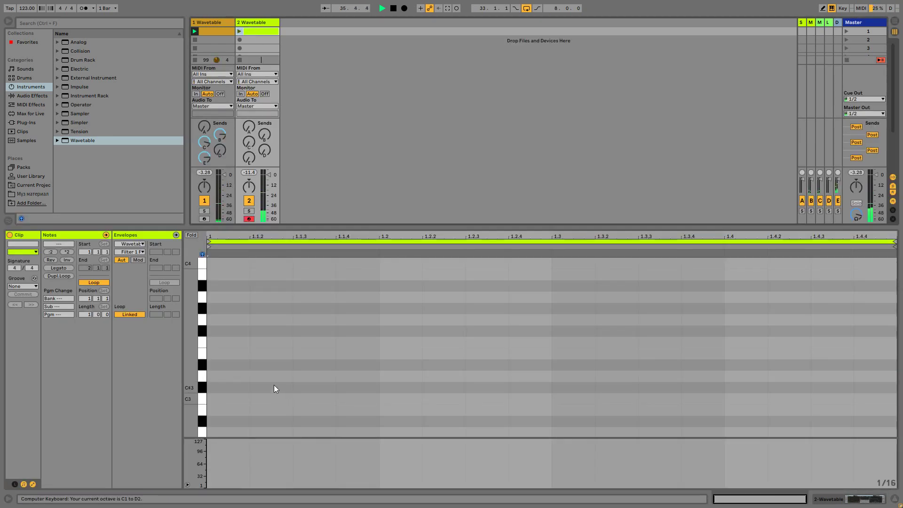
pyautogui.press('z')
pyautogui.scroll(-3, 267, 399)
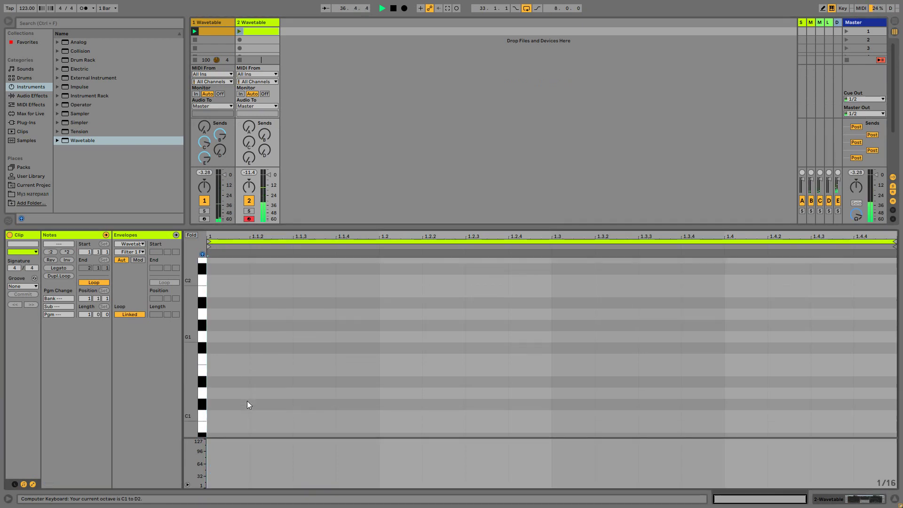
pyautogui.press('a')
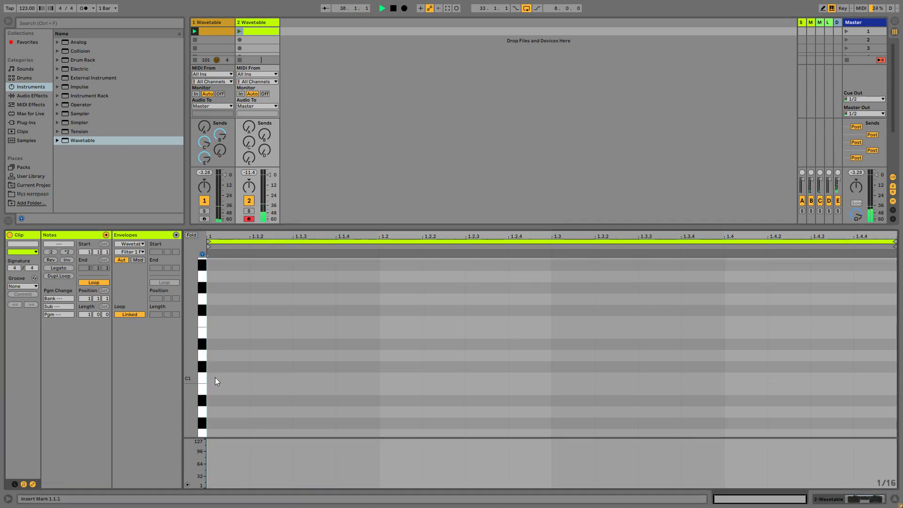
pyautogui.doubleClick(211, 412)
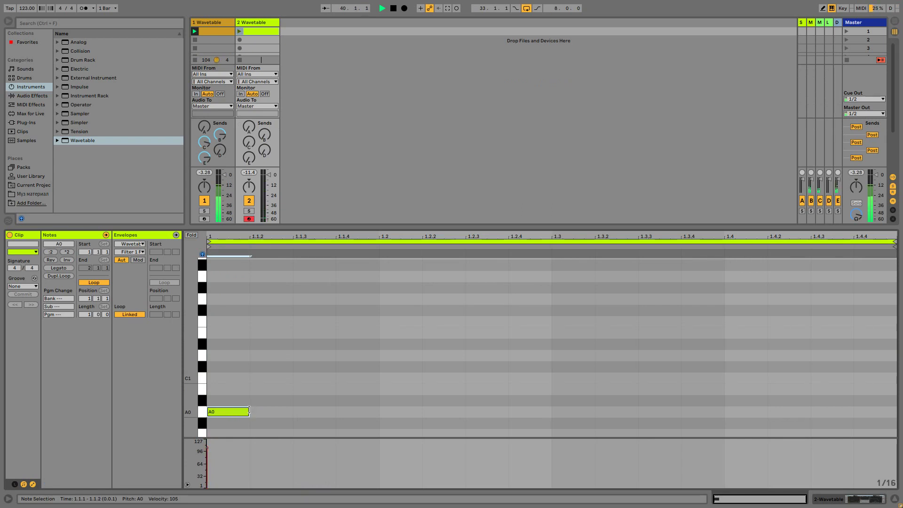
pyautogui.moveTo(250, 412); pyautogui.dragTo(341, 413)
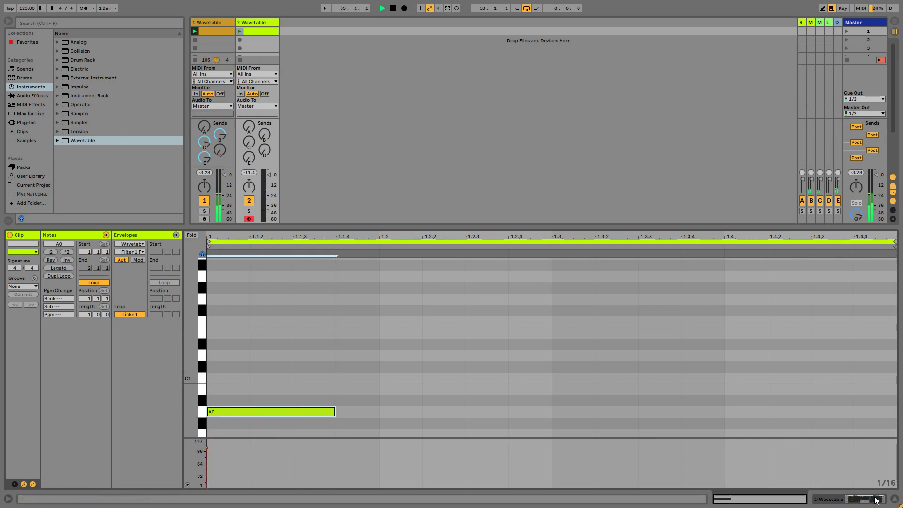
# Set the amp envelope's release to 3.54 s on track 2's Wavetable and launch the new clip.
pyautogui.hotkey('shift', 'Tab')
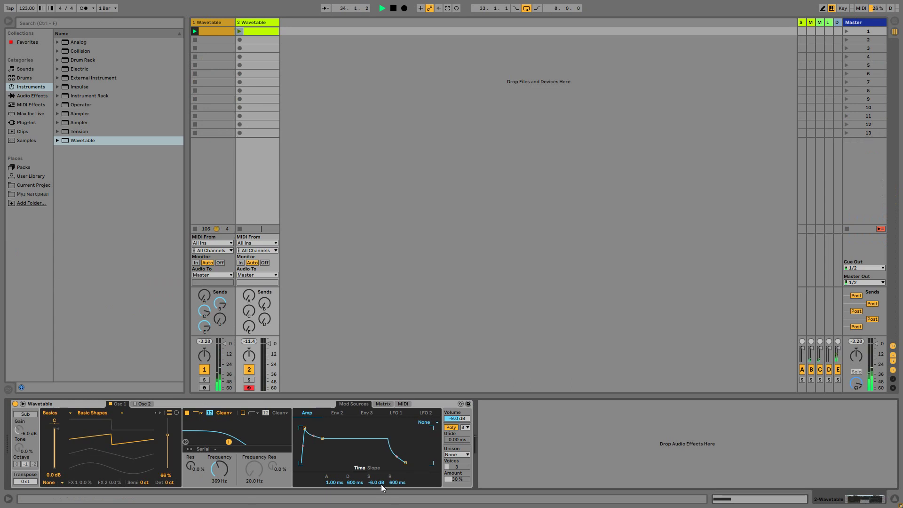
pyautogui.moveTo(396, 484); pyautogui.dragTo(395, 466)
pyautogui.click(240, 32)
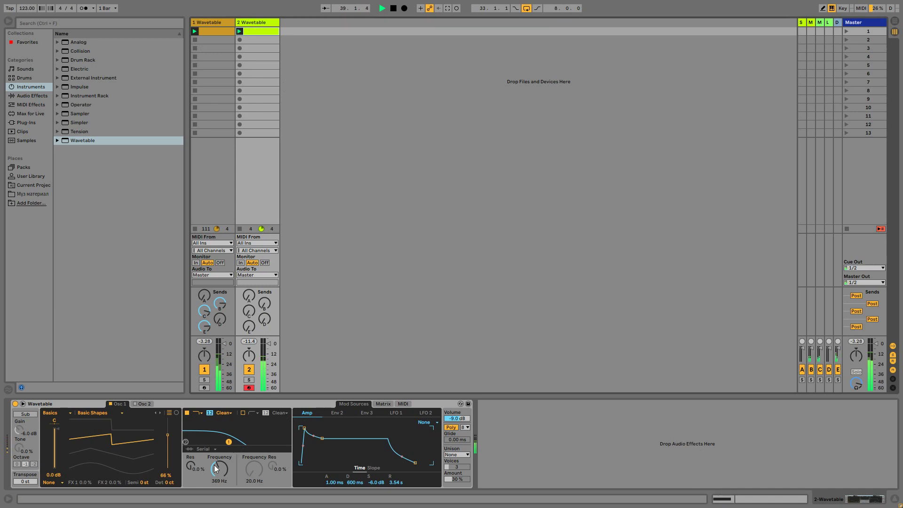
# Set filter 1's resonance to 29% and frequency to 145 Hz, and modulate its frequency by the Amp envelope with an amount of 31.
pyautogui.moveTo(220, 469); pyautogui.dragTo(191, 459)
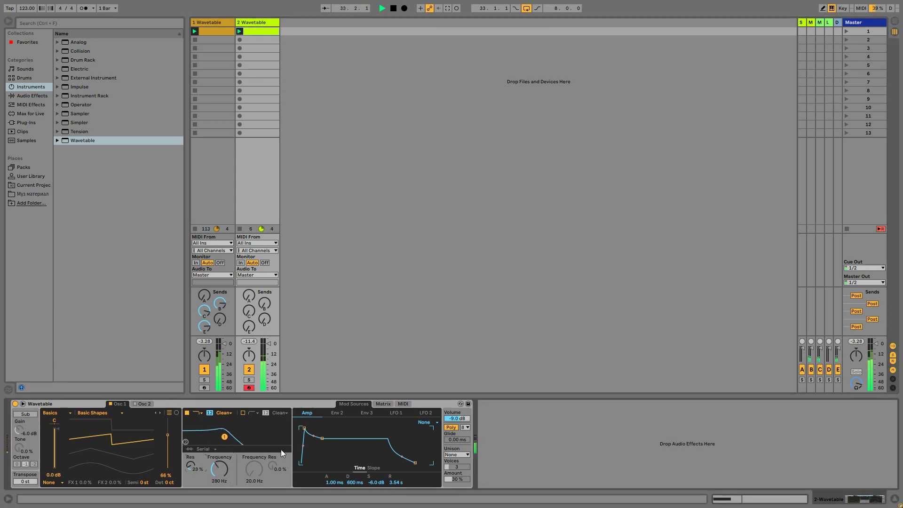
pyautogui.click(382, 404)
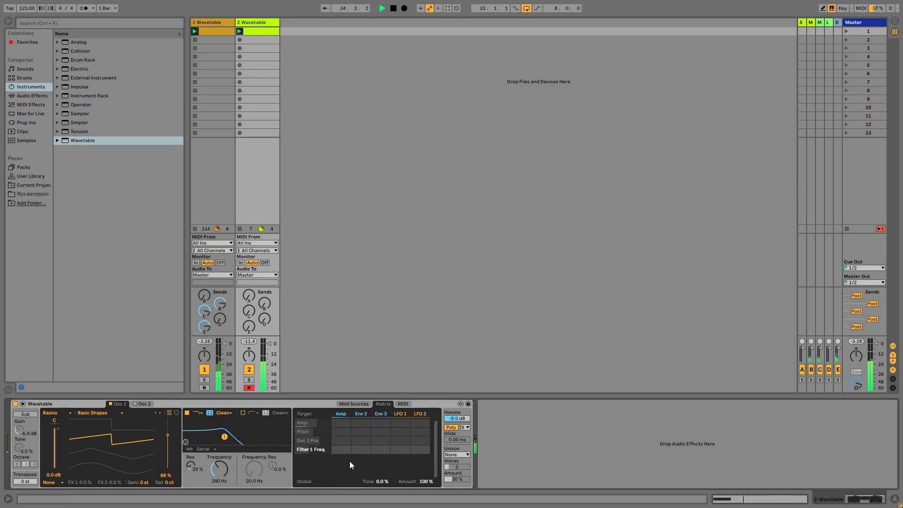
pyautogui.moveTo(342, 449); pyautogui.dragTo(341, 438)
pyautogui.moveTo(224, 467); pyautogui.dragTo(223, 479)
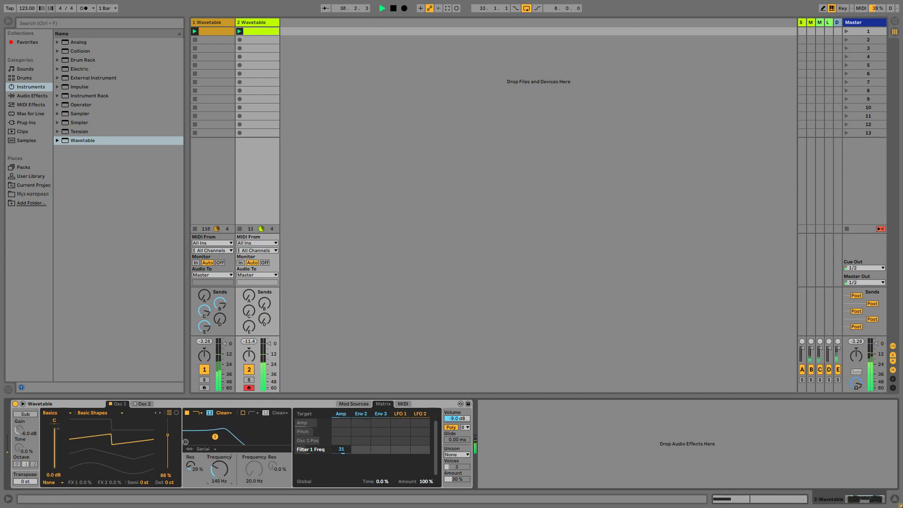
# Switch filter 1's circuit to PRD with 5.81 dB drive and lower the Wavetable's volume to -20 dB.
pyautogui.click(228, 412)
pyautogui.click(224, 447)
pyautogui.moveTo(197, 481); pyautogui.dragTo(196, 465)
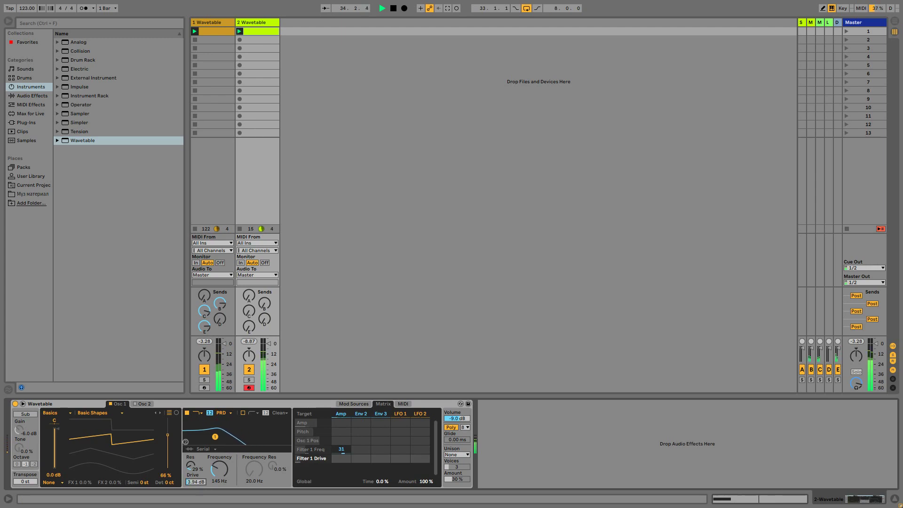
pyautogui.moveTo(454, 419); pyautogui.dragTo(455, 417)
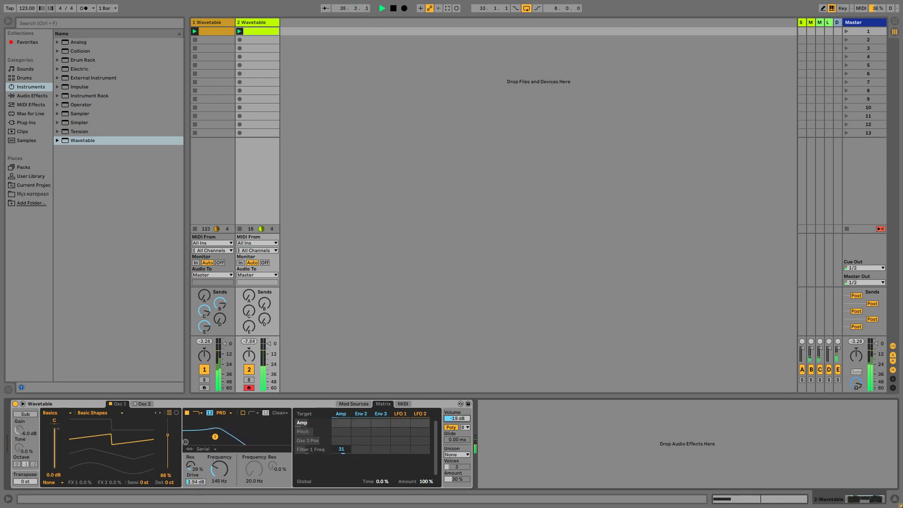
pyautogui.moveTo(196, 481); pyautogui.dragTo(196, 474)
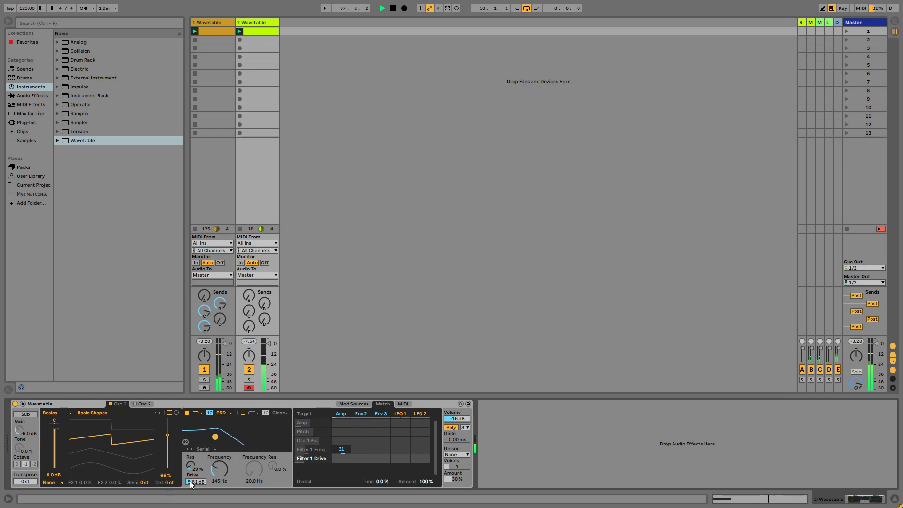
pyautogui.moveTo(457, 418); pyautogui.dragTo(457, 422)
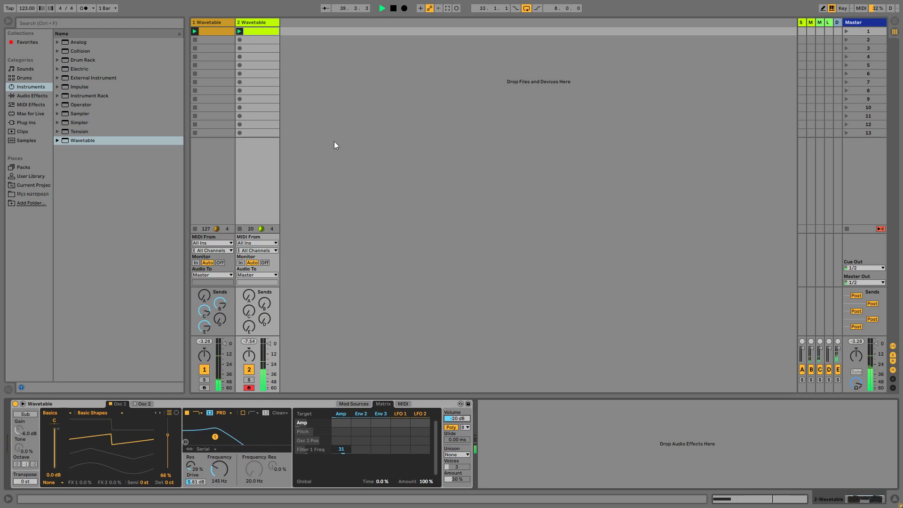
# Insert a third MIDI track with a Wavetable and set oscillator 1's wavetable position to 68%.
pyautogui.click(256, 22)
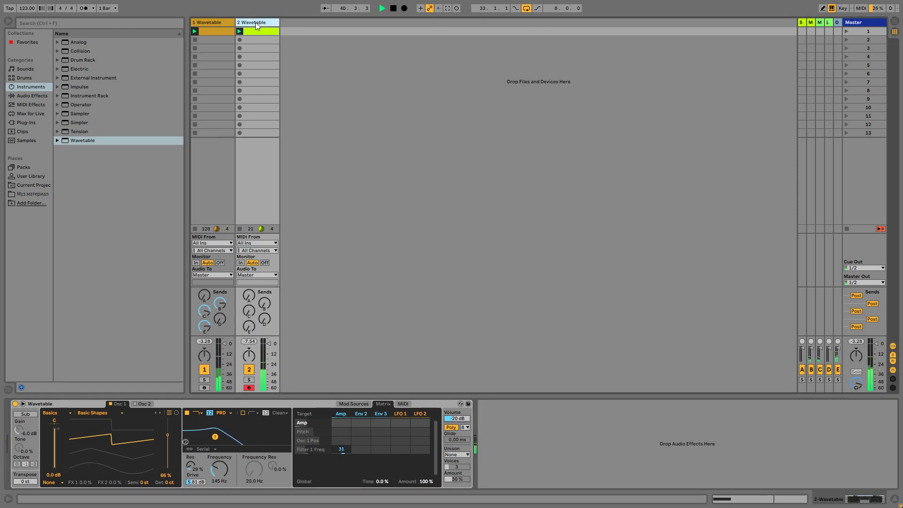
pyautogui.hotkey('ctrl', 'shift', 't')
pyautogui.moveTo(84, 139)
pyautogui.mouseDown()
pyautogui.moveTo(191, 391)
pyautogui.moveTo(127, 442)
pyautogui.mouseUp()
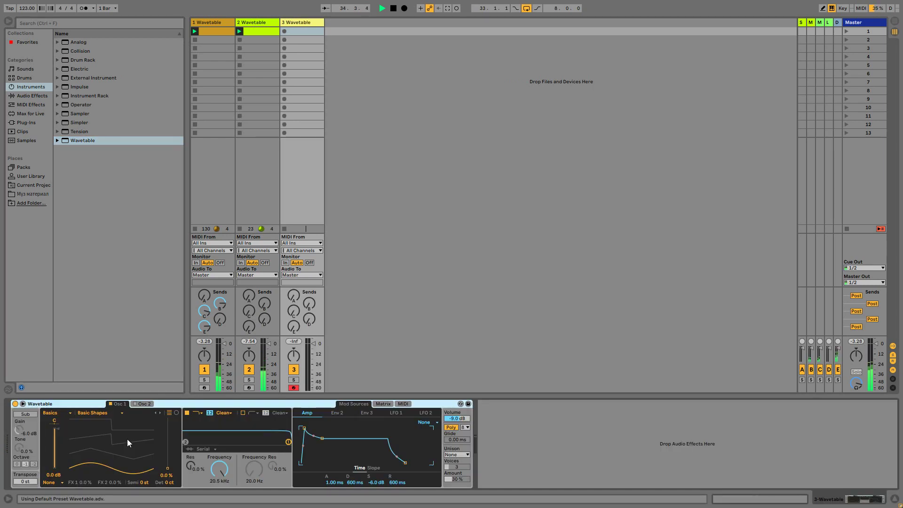
pyautogui.moveTo(168, 435); pyautogui.dragTo(167, 434)
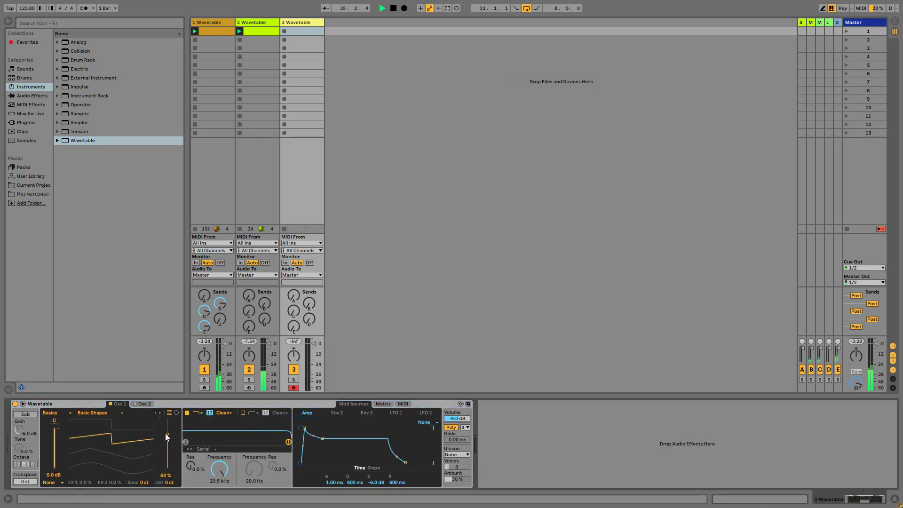
# Set filter 1's frequency to 280 Hz, and enable filter 2 with its frequency at 251 Hz.
pyautogui.moveTo(221, 472); pyautogui.dragTo(221, 500)
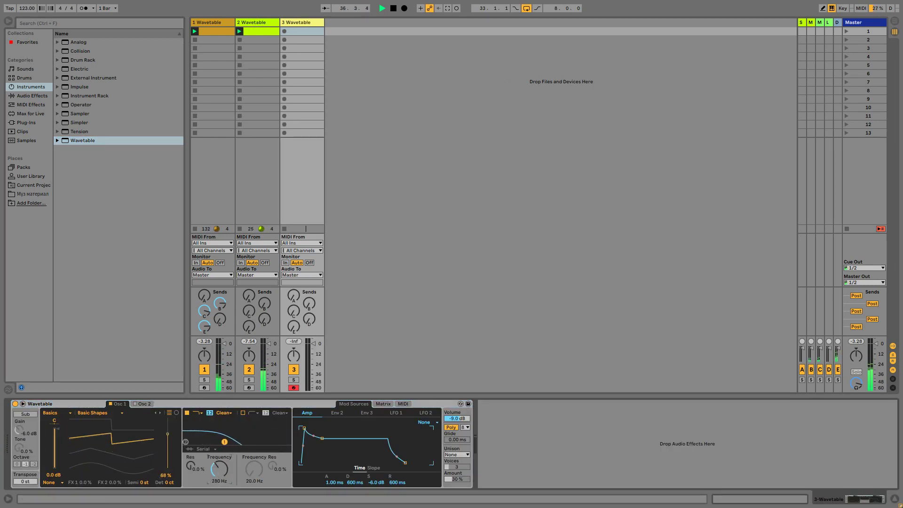
pyautogui.click(244, 413)
pyautogui.moveTo(255, 469); pyautogui.dragTo(254, 451)
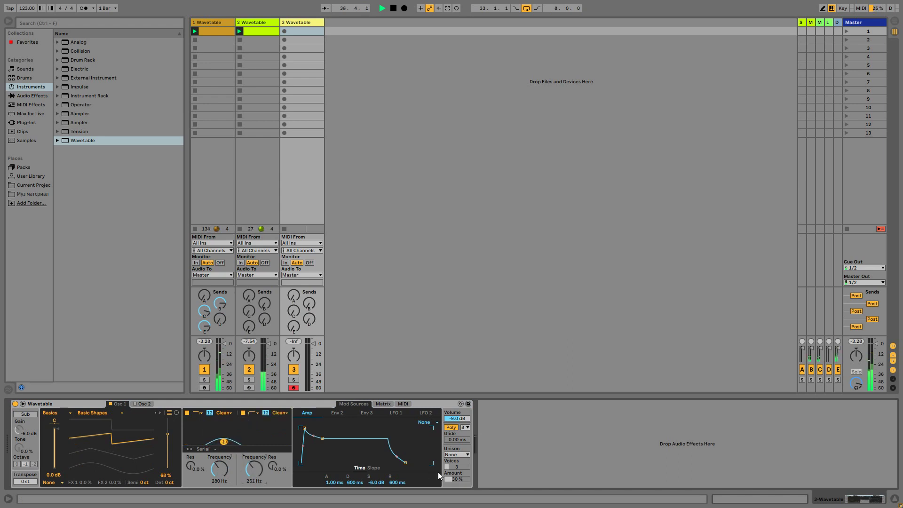
# Set the Wavetable's unison mode to Shimmer with an amount of 49%.
pyautogui.click(467, 451)
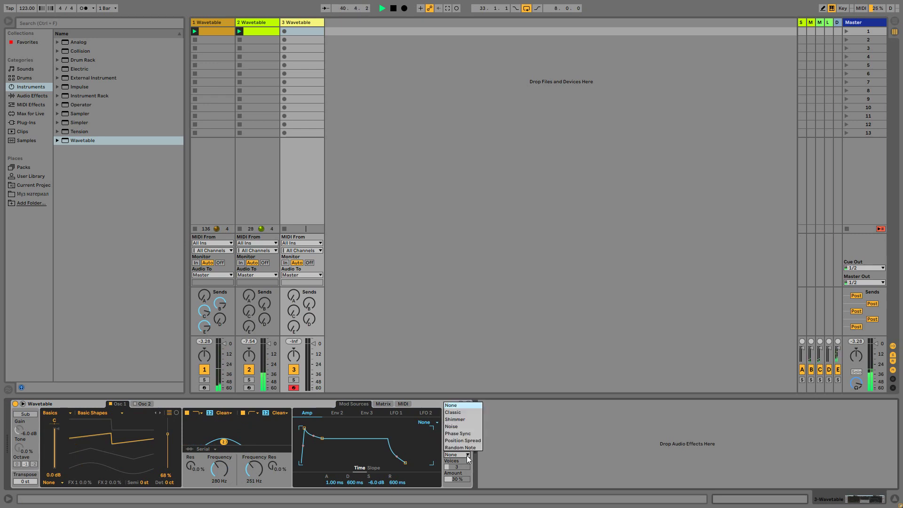
pyautogui.click(455, 420)
pyautogui.moveTo(457, 479); pyautogui.dragTo(457, 463)
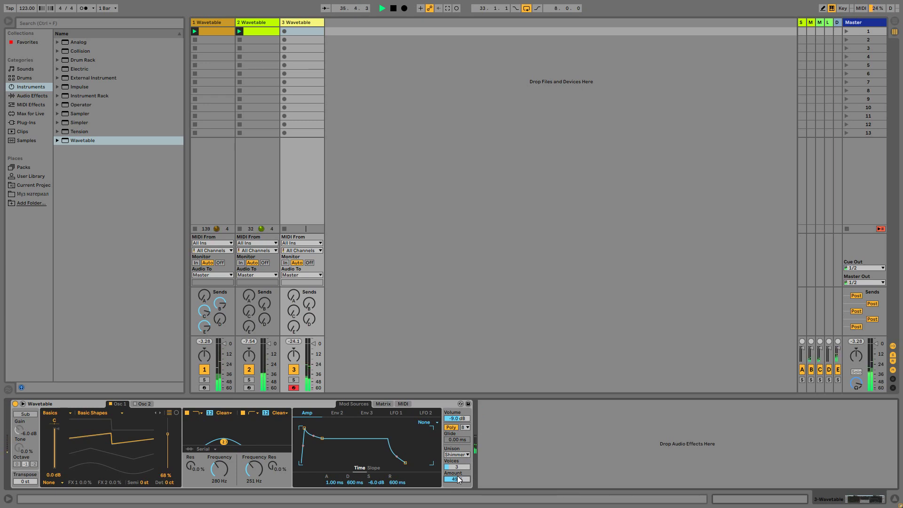
# Lower the computer keyboard octave and create a clip in track 3's first slot with a sixteenth-long A1 note at 1.1.1.
pyautogui.press('z')
pyautogui.doubleClick(295, 30)
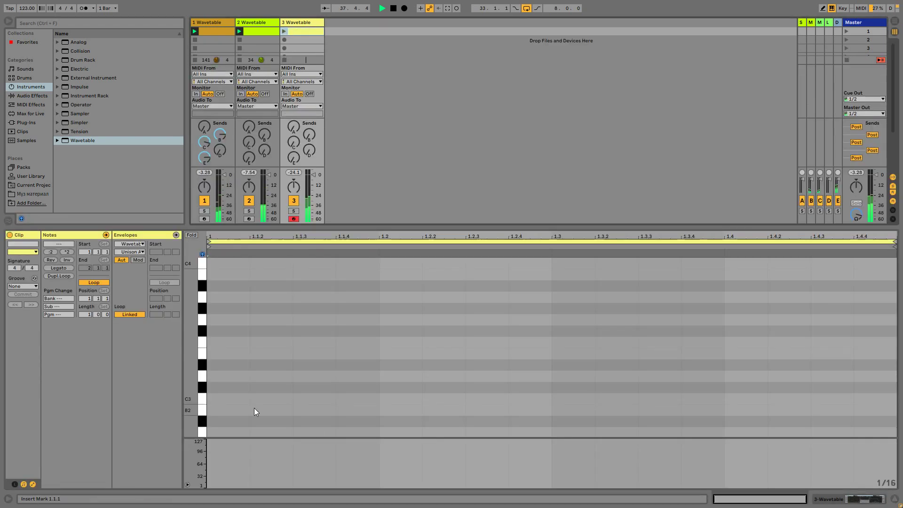
pyautogui.scroll(-5, 247, 411)
pyautogui.press('a')
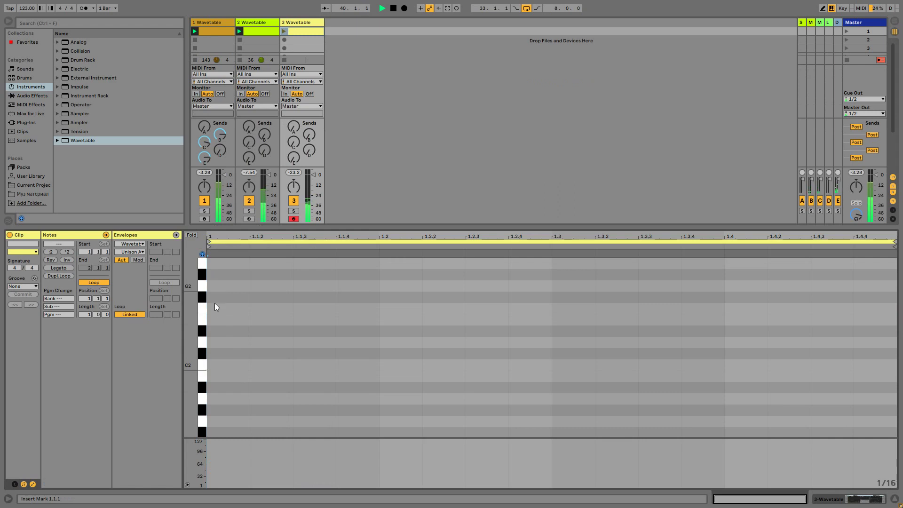
pyautogui.doubleClick(214, 320)
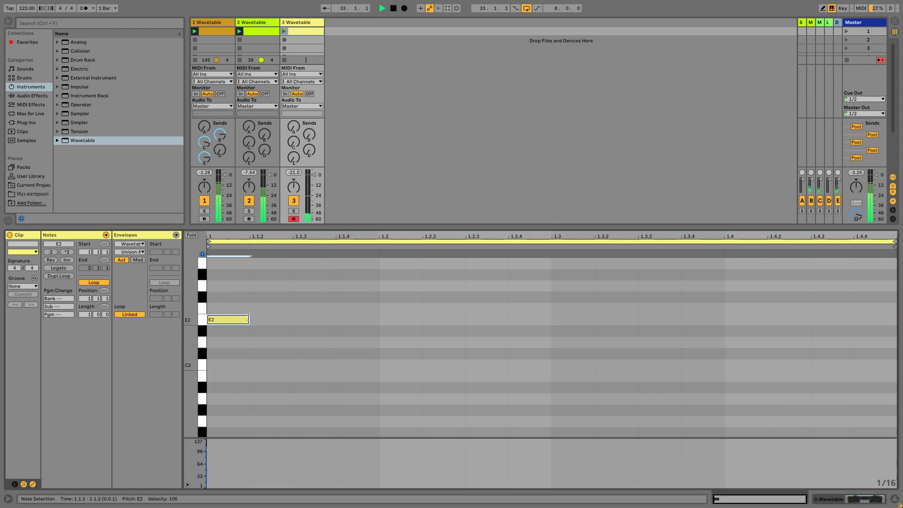
pyautogui.moveTo(235, 322); pyautogui.dragTo(236, 398)
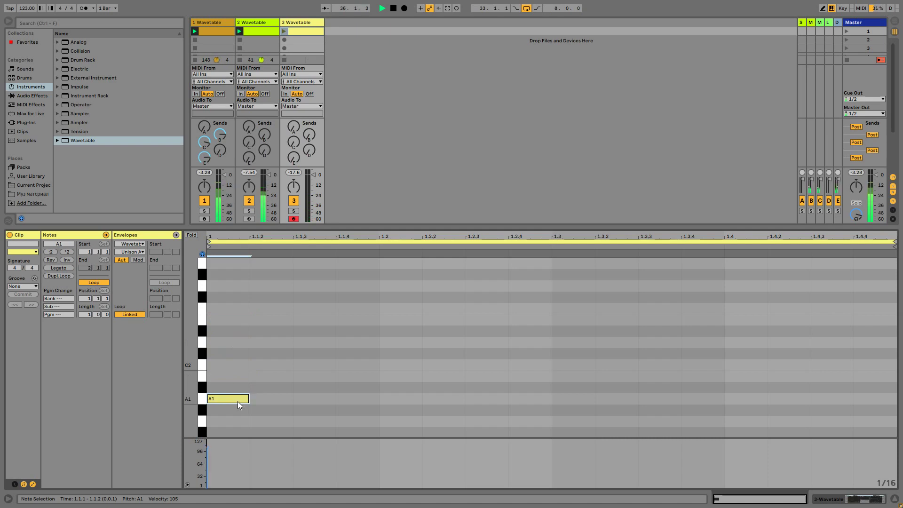
# Move the A1 note to 1.1.3, lengthen it to two sixteenths, copy it to C2 at 1.3.3, and launch the clip.
pyautogui.moveTo(238, 403); pyautogui.dragTo(335, 397)
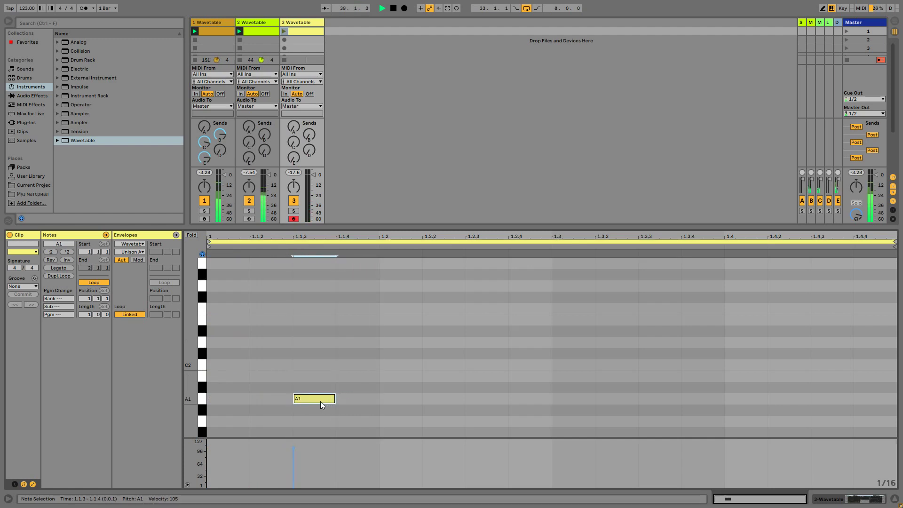
pyautogui.click(358, 399)
pyautogui.moveTo(335, 398); pyautogui.dragTo(681, 367)
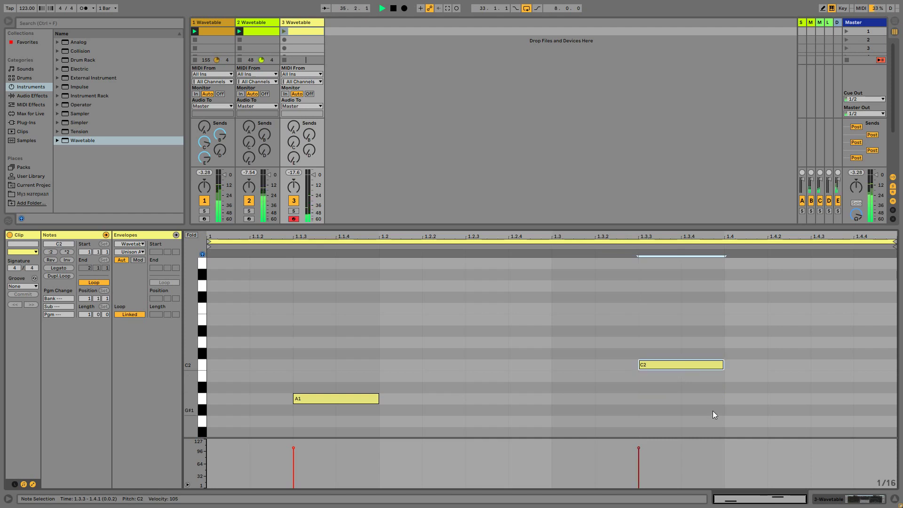
pyautogui.click(284, 31)
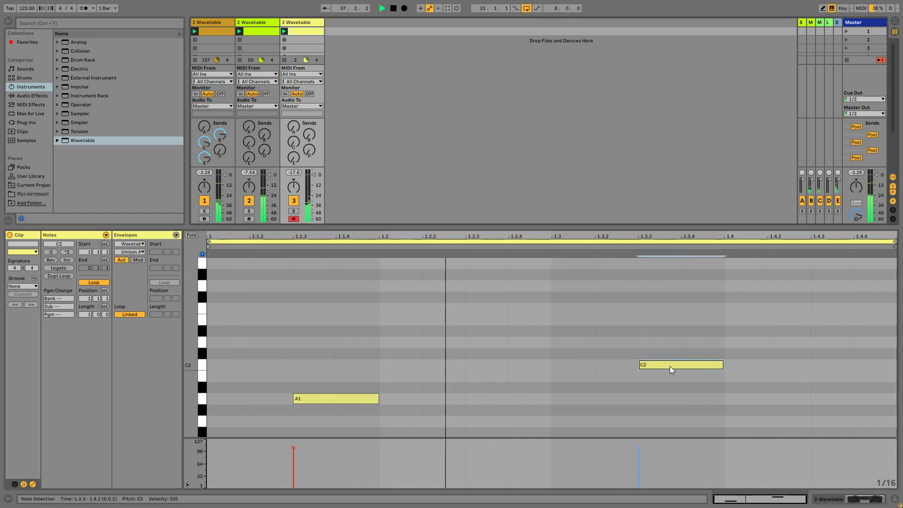
# Rework the clip into four two-sixteenth-long A1 notes starting at 1.2, 1.2.4, 1.3.3 and 1.4.2.
pyautogui.moveTo(670, 366); pyautogui.dragTo(673, 405)
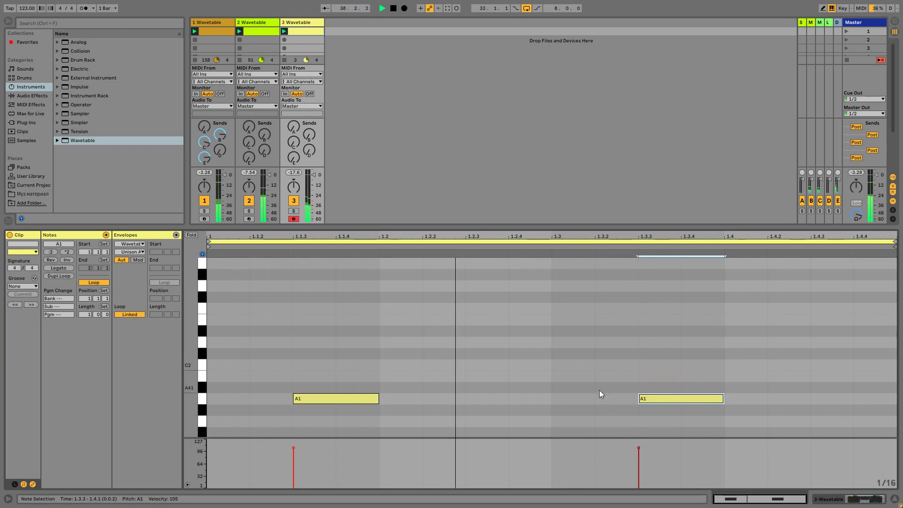
pyautogui.moveTo(341, 403); pyautogui.dragTo(411, 401)
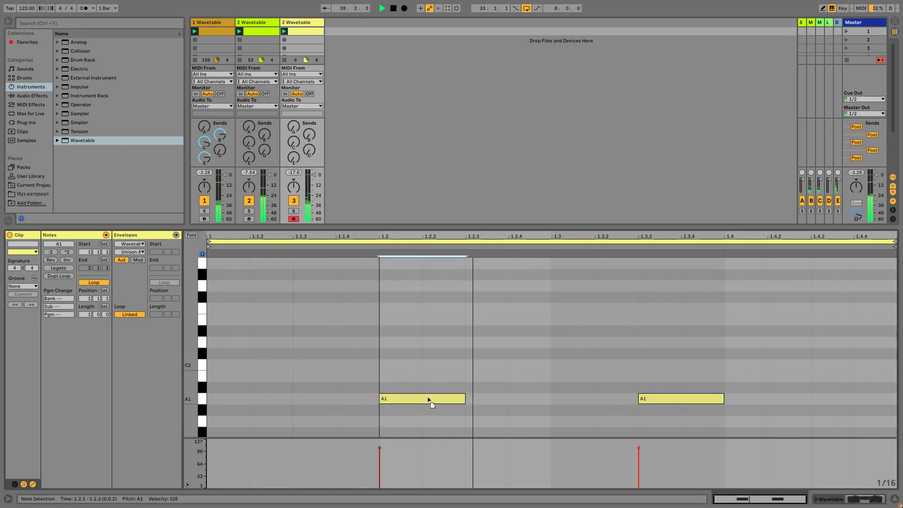
pyautogui.click(649, 403)
pyautogui.press('Delete')
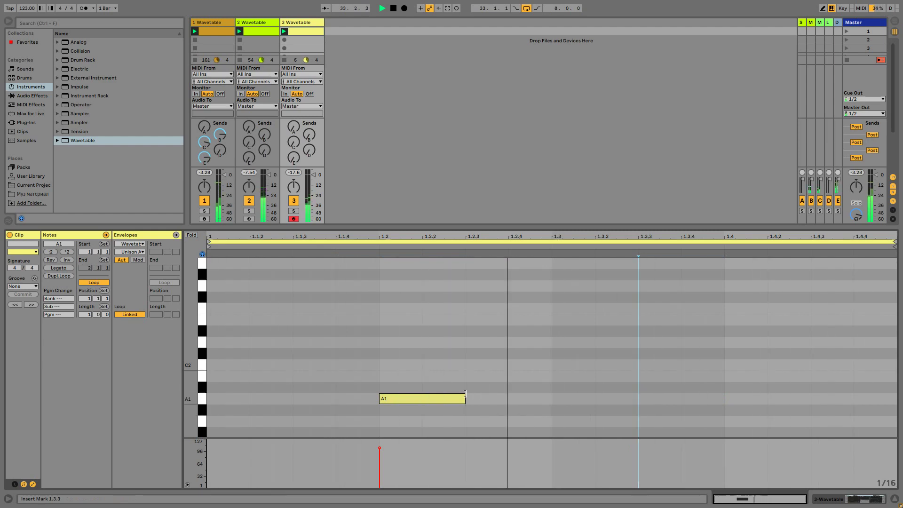
pyautogui.moveTo(432, 407); pyautogui.dragTo(806, 402)
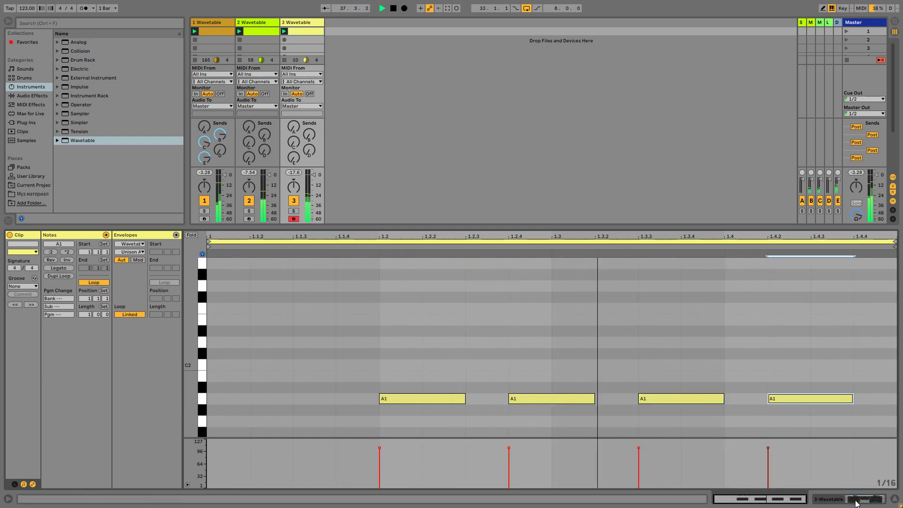
# Modulate filter 1's frequency by the Amp envelope with an amount of 31, and set its frequency to 110 Hz and resonance to 40%.
pyautogui.click(866, 499)
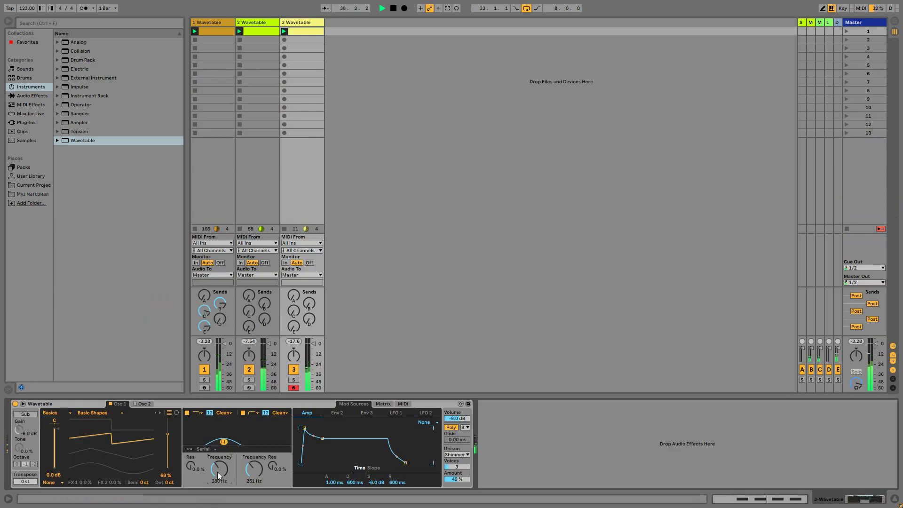
pyautogui.click(382, 404)
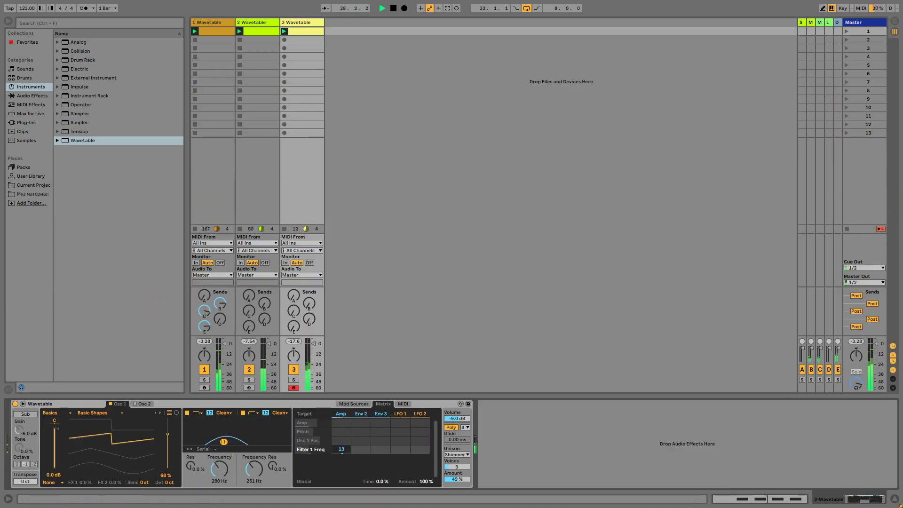
pyautogui.moveTo(341, 449); pyautogui.dragTo(342, 442)
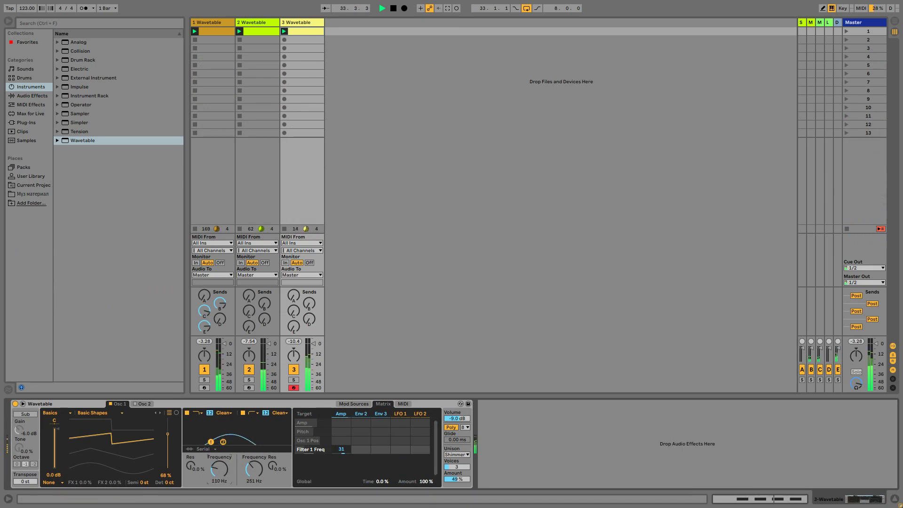
pyautogui.moveTo(185, 465); pyautogui.dragTo(186, 460)
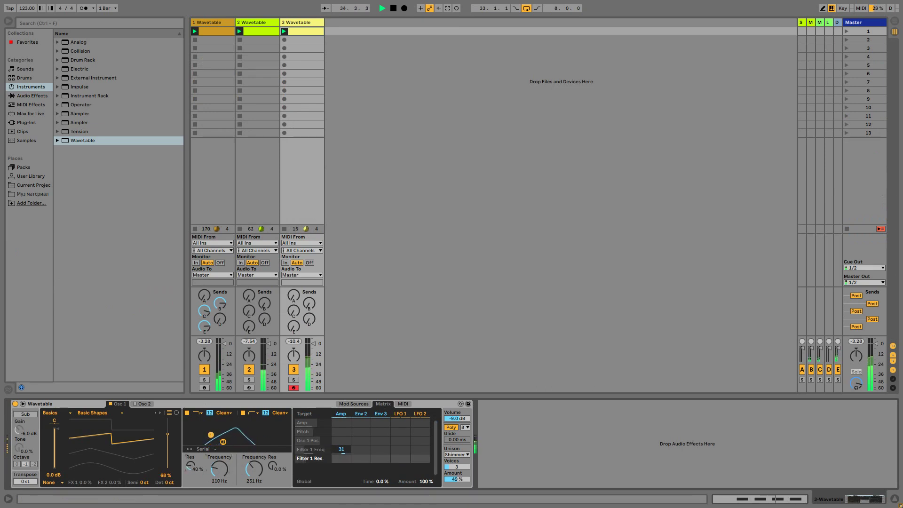
# Set the Wavetable's unison amount to 73% and volume to -10 dB, and raise track 3's sends B and D.
pyautogui.moveTo(457, 479)
pyautogui.mouseDown()
pyautogui.moveTo(457, 464)
pyautogui.moveTo(456, 471)
pyautogui.mouseUp()
pyautogui.moveTo(457, 418); pyautogui.dragTo(457, 424)
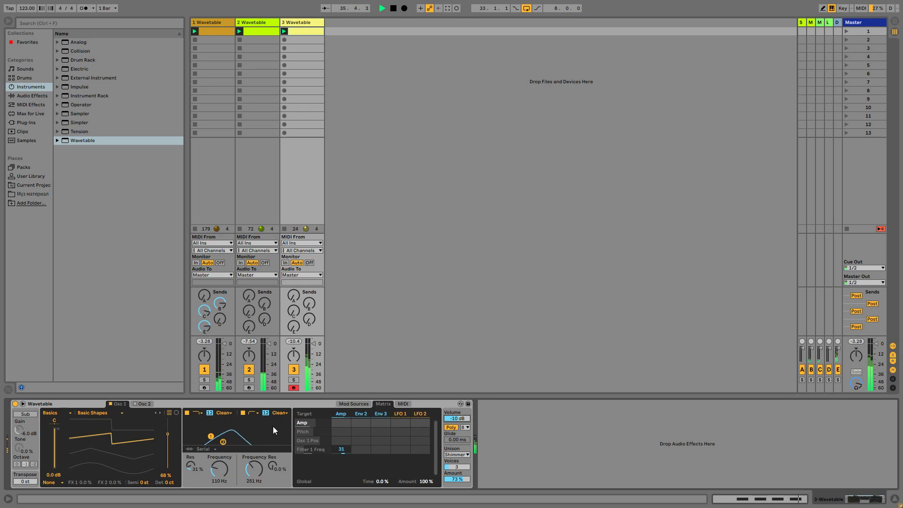
pyautogui.moveTo(309, 304); pyautogui.dragTo(309, 287)
pyautogui.moveTo(309, 319)
pyautogui.mouseDown()
pyautogui.moveTo(309, 298)
pyautogui.moveTo(304, 321)
pyautogui.mouseUp()
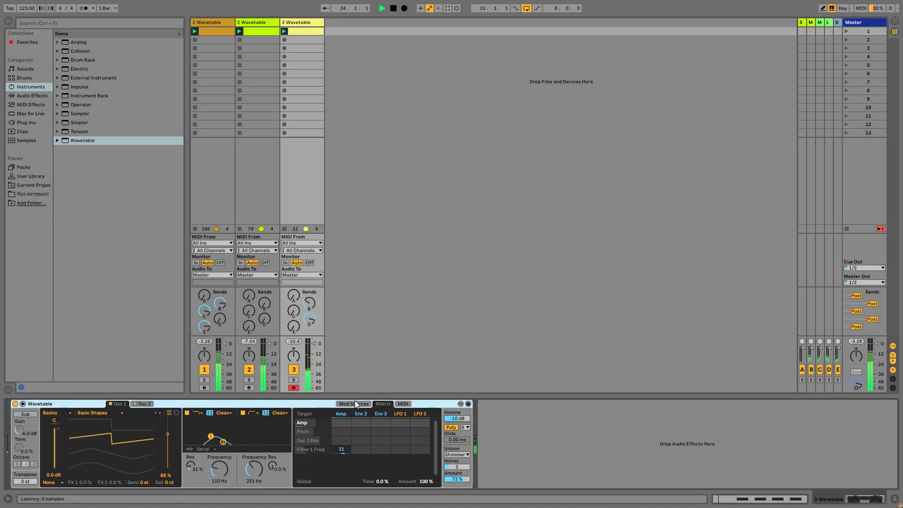
# Set the Amp envelope's sustain to -inf dB and shorten its decay on track 3's Wavetable.
pyautogui.click(341, 414)
pyautogui.moveTo(376, 483); pyautogui.dragTo(357, 484)
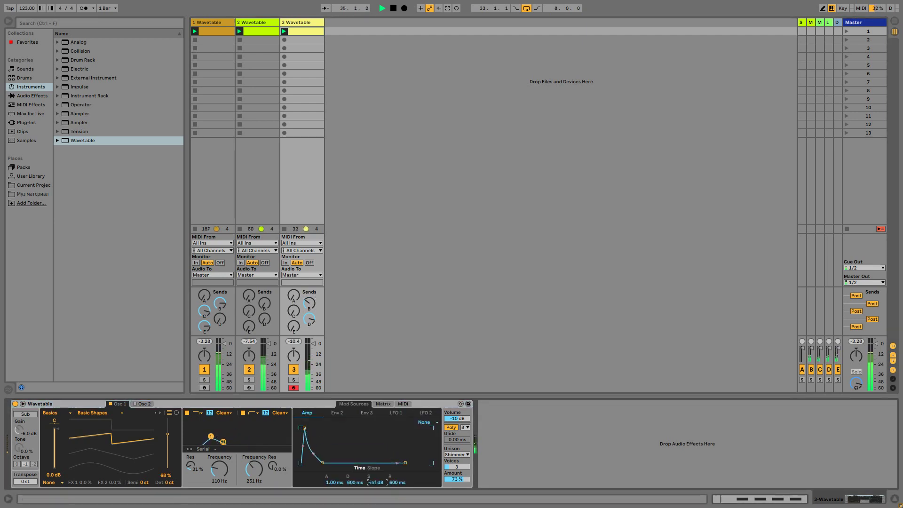
pyautogui.moveTo(355, 483); pyautogui.dragTo(355, 493)
# Set the Amp envelope's modulation of filter 1 frequency to 33 and filter 1's resonance to 60%.
pyautogui.click(382, 404)
pyautogui.moveTo(341, 449); pyautogui.dragTo(341, 452)
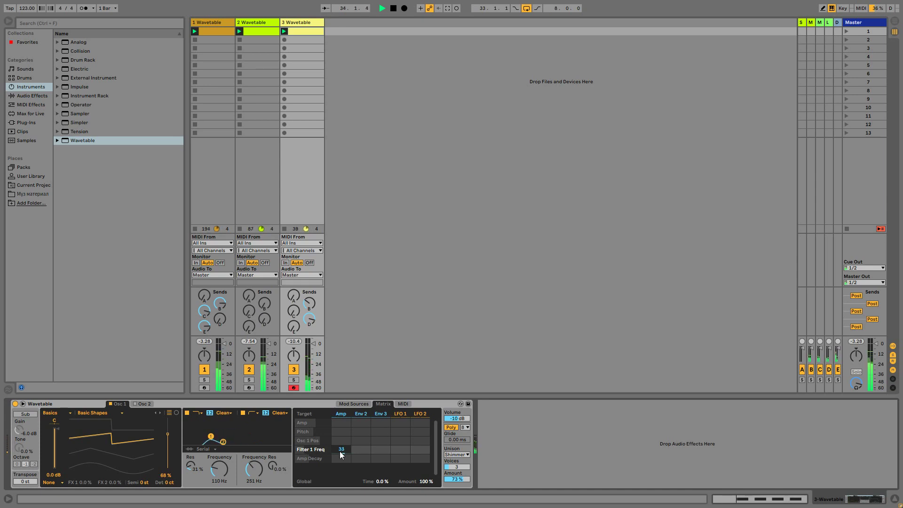
pyautogui.moveTo(191, 465); pyautogui.dragTo(190, 457)
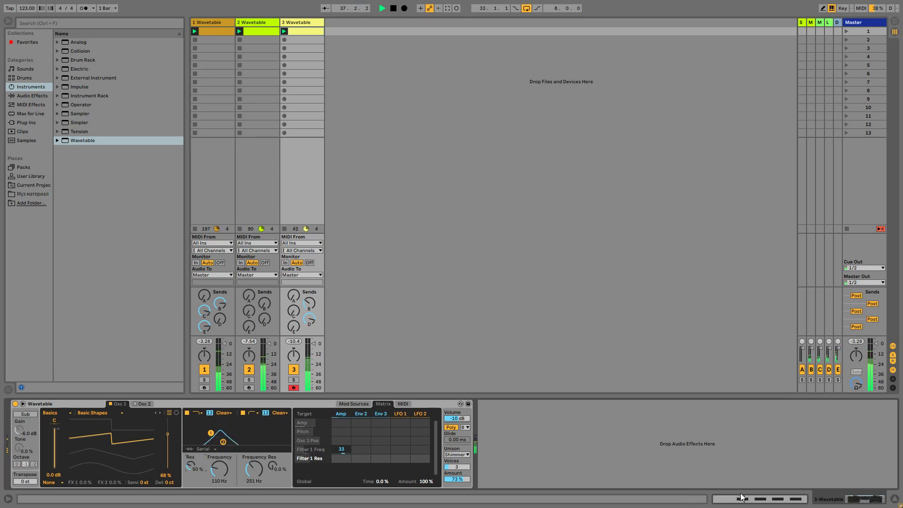
# Add a sixteenth-long G2 note to track 3's clip, move it to 1.3.2, and lower its velocity.
pyautogui.hotkey('shift', 'Tab')
pyautogui.doubleClick(484, 286)
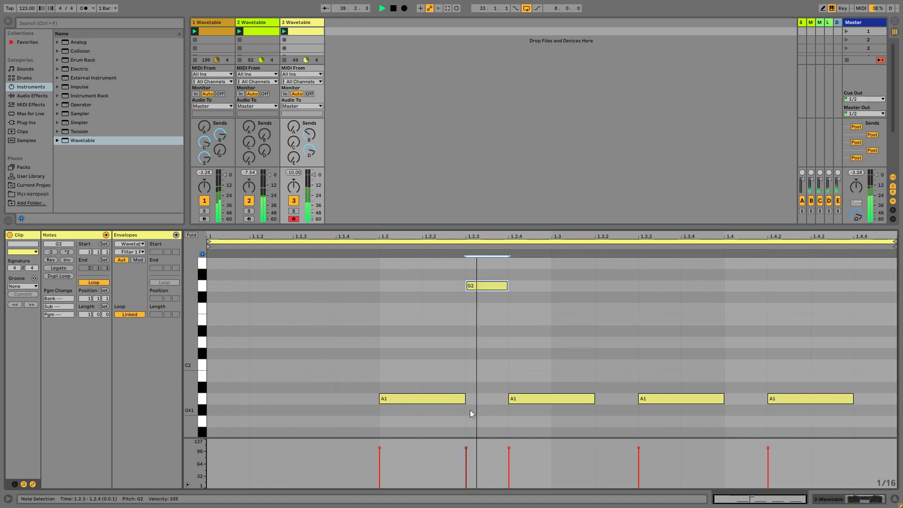
pyautogui.moveTo(467, 448); pyautogui.dragTo(467, 463)
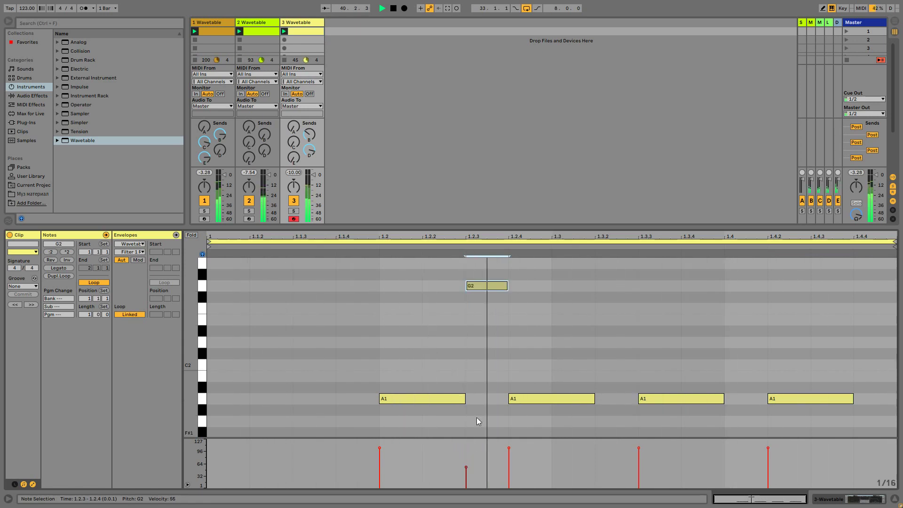
pyautogui.moveTo(479, 287); pyautogui.dragTo(610, 285)
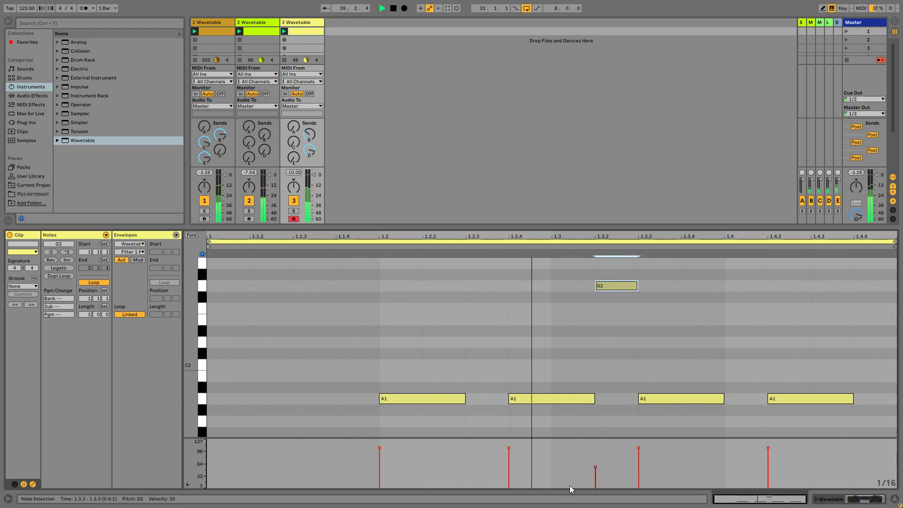
pyautogui.moveTo(595, 467); pyautogui.dragTo(595, 476)
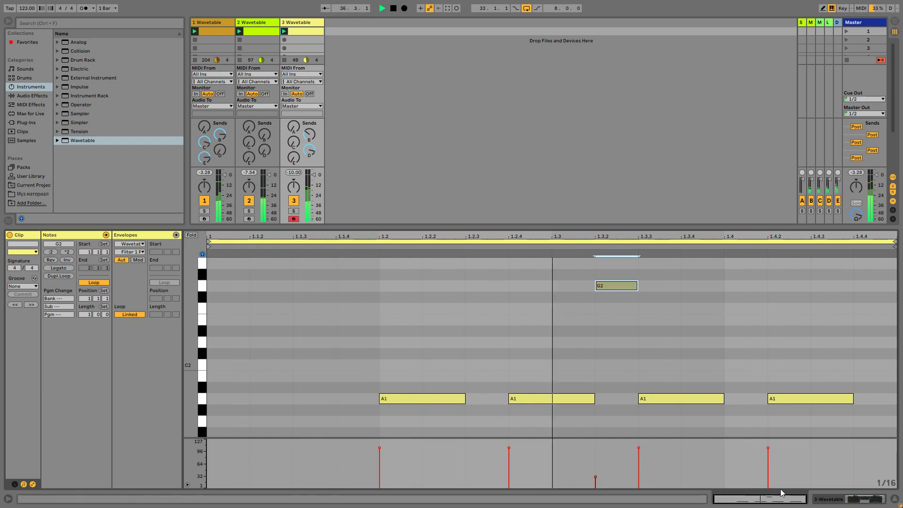
# Insert a fourth MIDI track and set filter 1's frequency to 88.3 Hz on track 2's Wavetable.
pyautogui.click(835, 501)
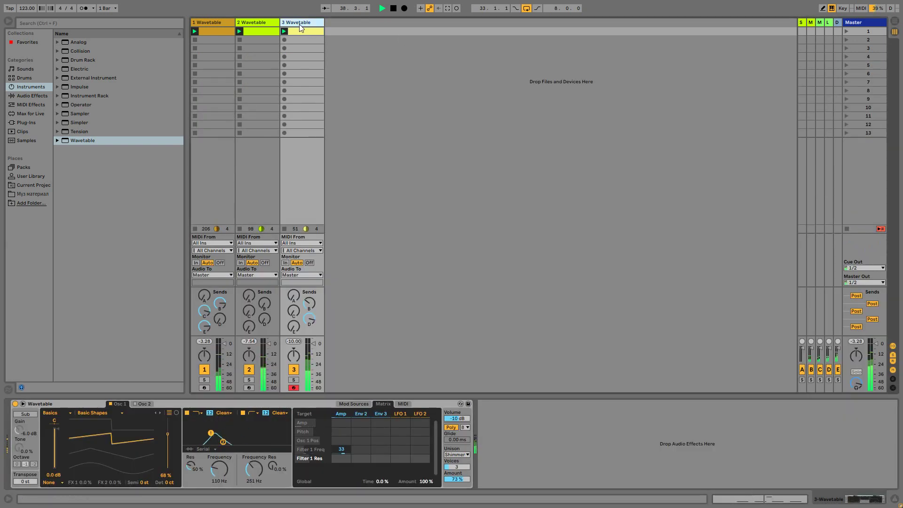
pyautogui.hotkey('ctrl', 'shift', 't')
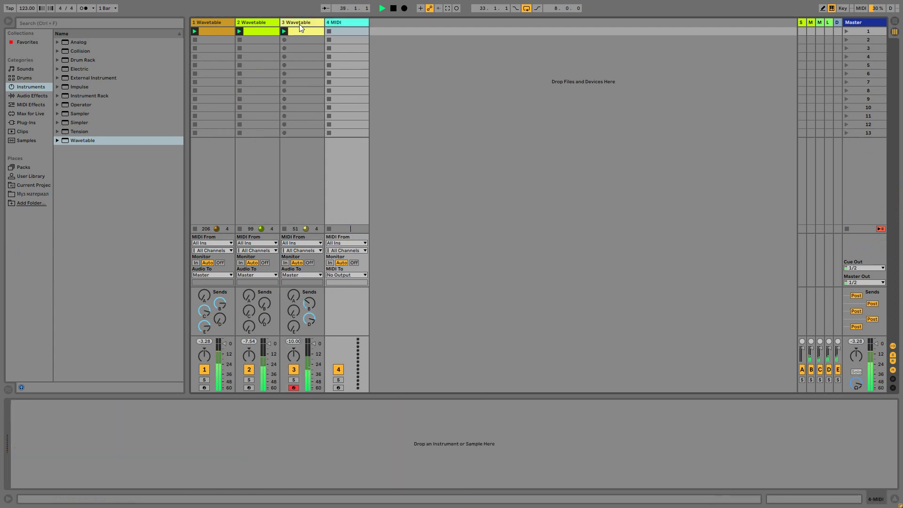
pyautogui.click(257, 21)
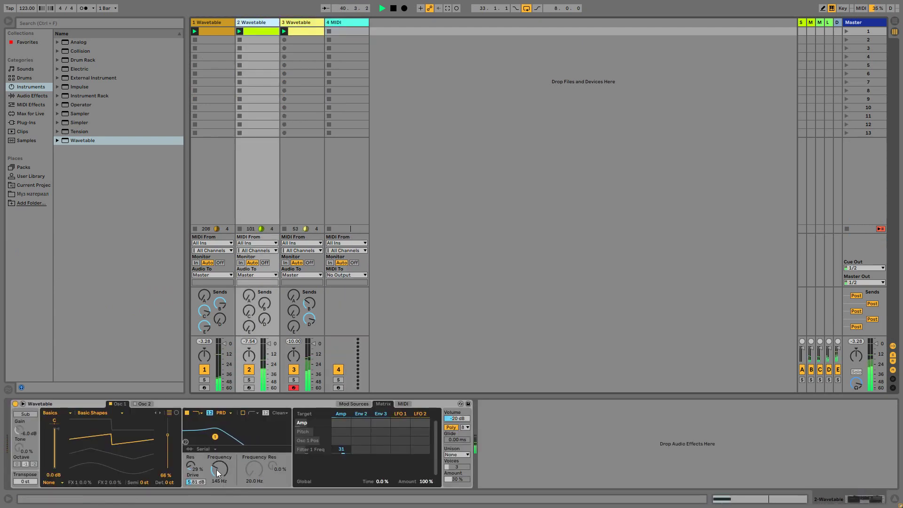
pyautogui.moveTo(216, 470); pyautogui.dragTo(217, 478)
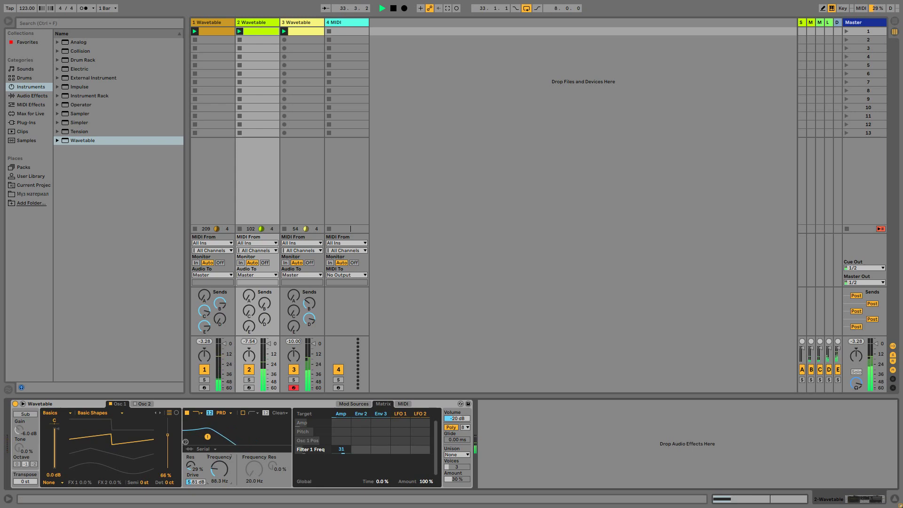
# Lower filter 1's frequency slightly on track 2's Wavetable and create an empty one-bar clip in track 4's first slot.
pyautogui.moveTo(219, 469); pyautogui.dragTo(219, 476)
pyautogui.click(346, 22)
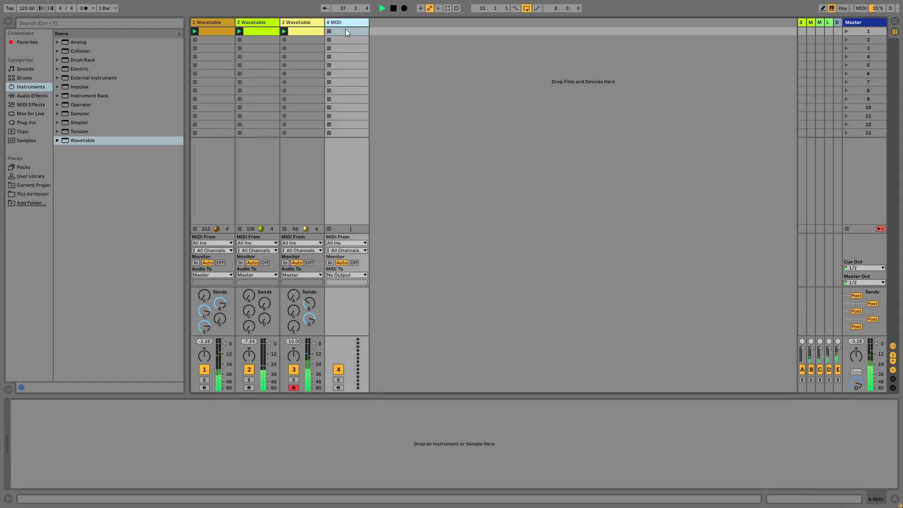
pyautogui.doubleClick(345, 30)
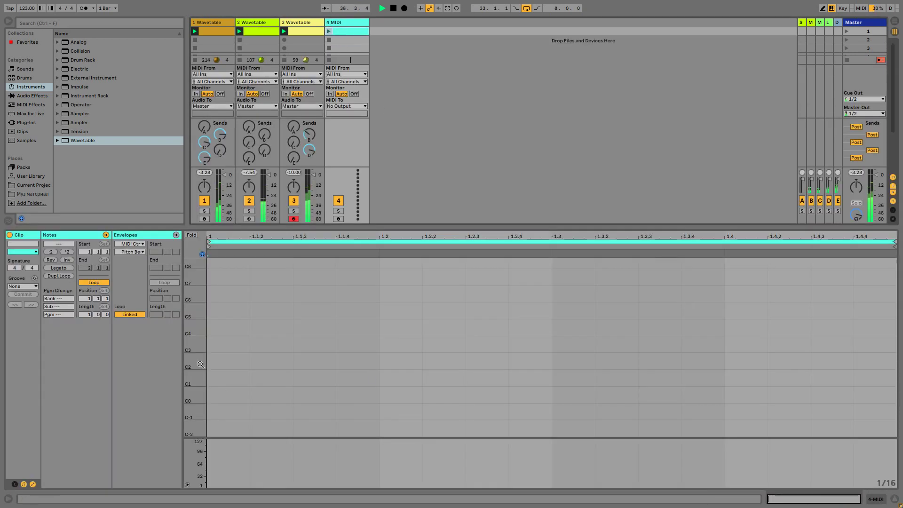
# Add A3 and E4 notes to track 4's clip and lengthen both to span the whole bar.
pyautogui.moveTo(197, 336); pyautogui.dragTo(221, 286)
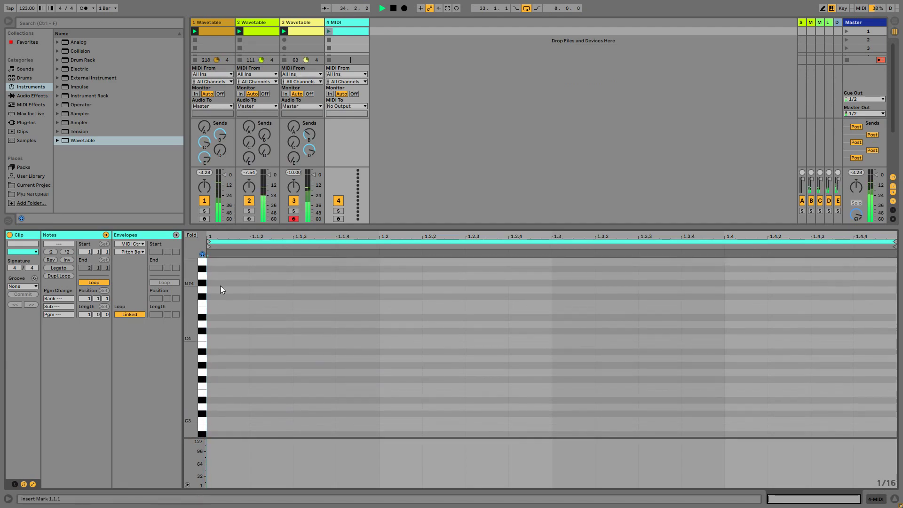
pyautogui.doubleClick(214, 359)
pyautogui.doubleClick(226, 325)
pyautogui.moveTo(225, 328); pyautogui.dragTo(238, 311)
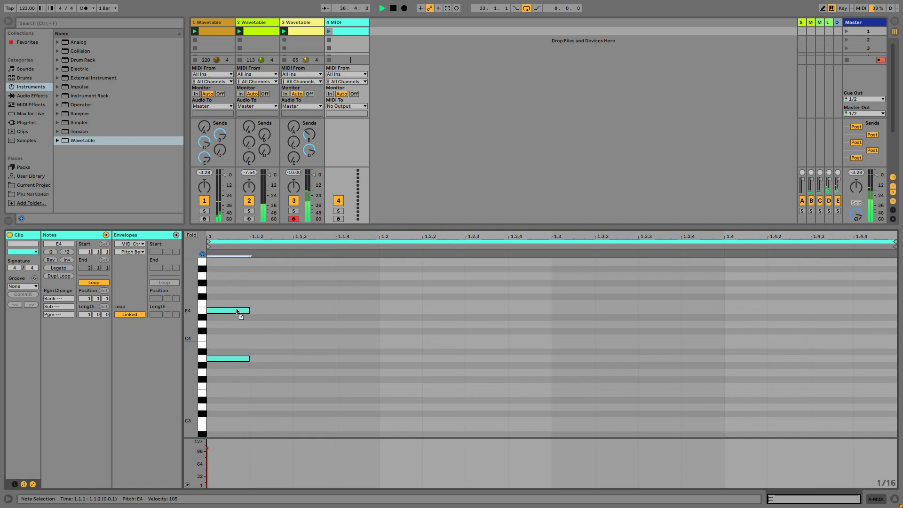
pyautogui.moveTo(262, 414); pyautogui.dragTo(879, 315)
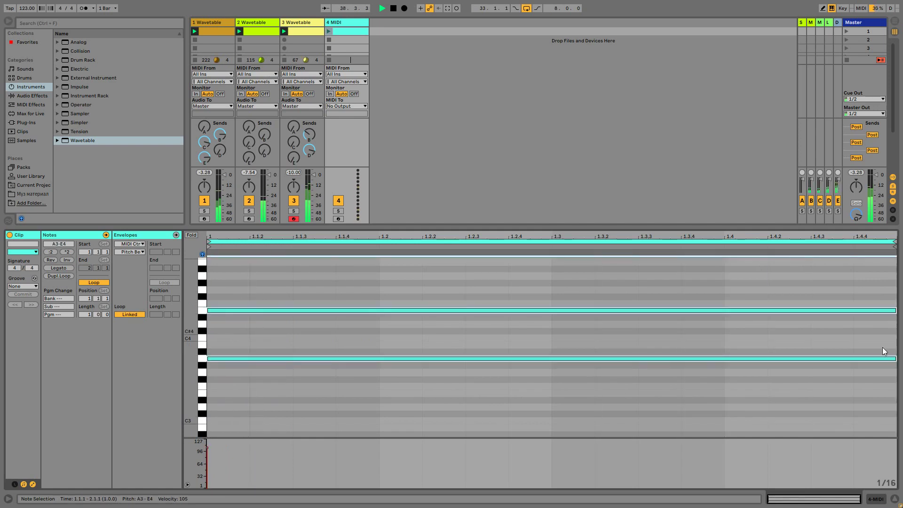
# Launch track 4's clip and load a Wavetable instrument onto the track.
pyautogui.click(888, 500)
pyautogui.click(329, 31)
pyautogui.moveTo(80, 140); pyautogui.dragTo(139, 450)
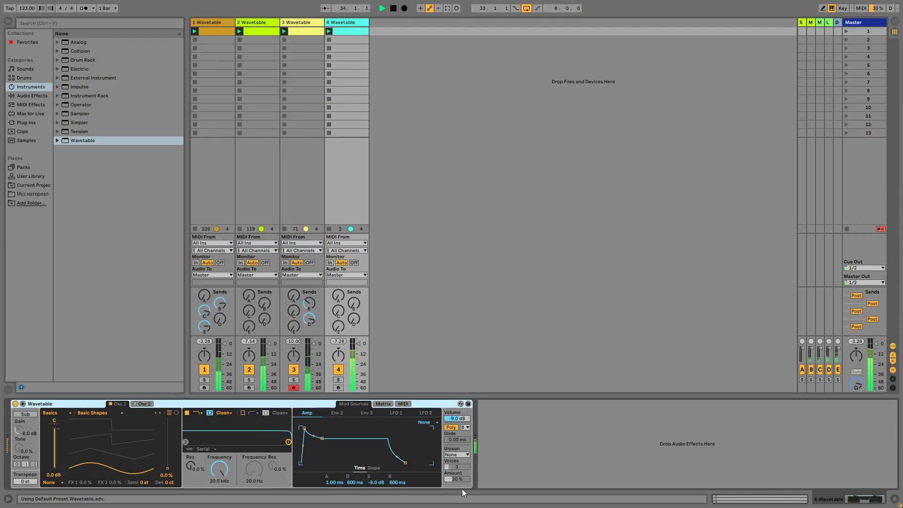
# Set filter 1's frequency to 251 Hz, oscillator 1's wavetable position to 61% and unison to Shimmer on track 4.
pyautogui.moveTo(219, 469); pyautogui.dragTo(219, 496)
pyautogui.moveTo(168, 468); pyautogui.dragTo(171, 440)
pyautogui.click(461, 455)
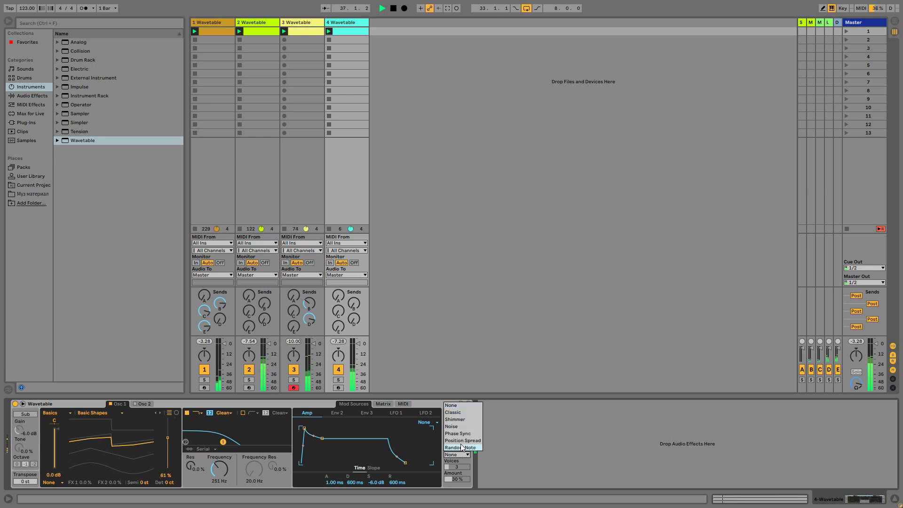
pyautogui.click(458, 425)
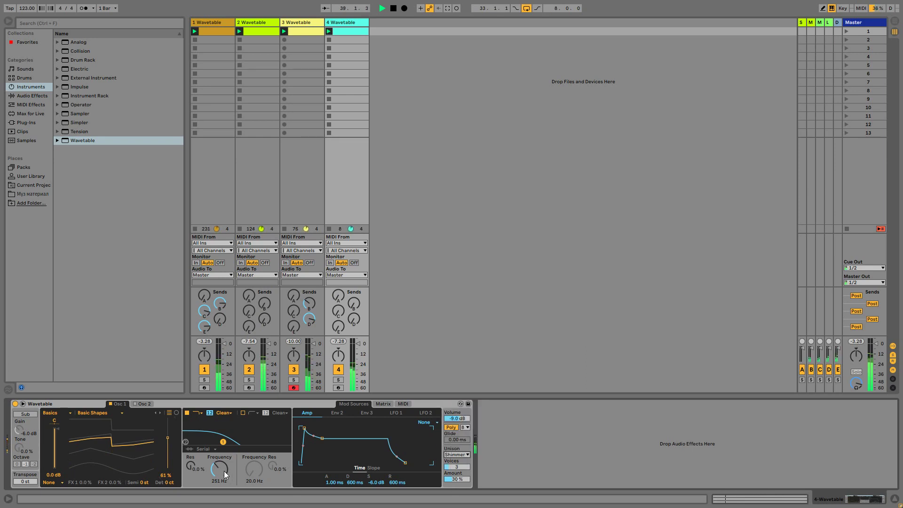
# Enable filter 2 at 213 Hz and give filter 1 14% resonance and the SMP circuit with 4.13 dB drive.
pyautogui.click(243, 413)
pyautogui.moveTo(255, 469); pyautogui.dragTo(254, 444)
pyautogui.moveTo(190, 466); pyautogui.dragTo(191, 462)
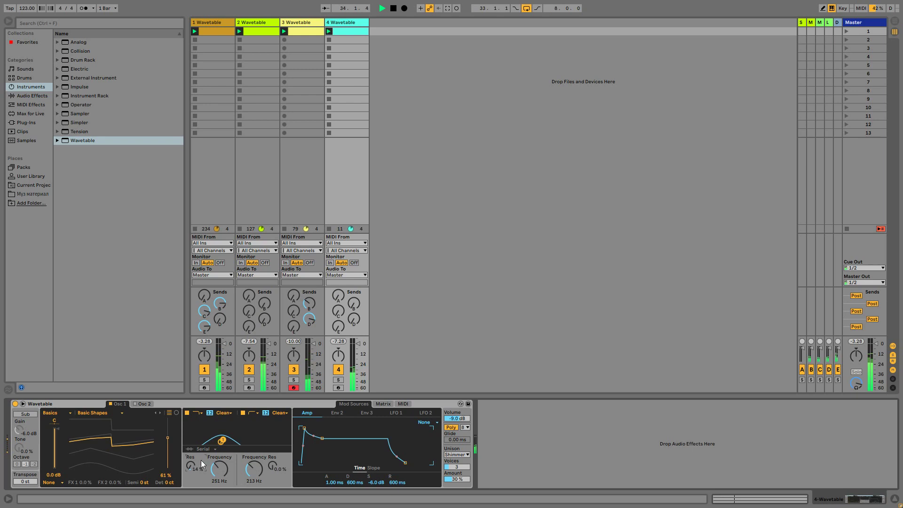
pyautogui.moveTo(222, 414); pyautogui.dragTo(224, 441)
pyautogui.moveTo(196, 482); pyautogui.dragTo(196, 487)
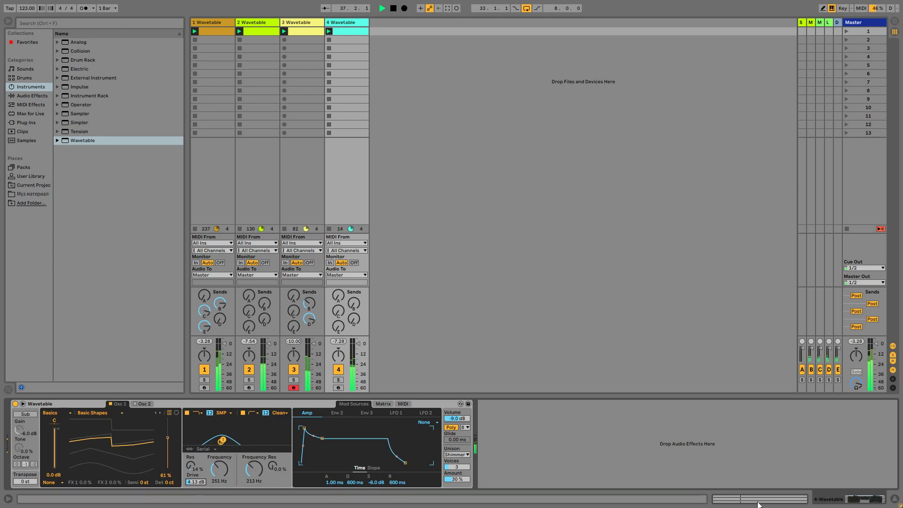
# Copy the E4 note to E3 in track 4's clip and set filter 1 to 202 Hz with 5.63 dB drive.
pyautogui.hotkey('shift', 'Tab')
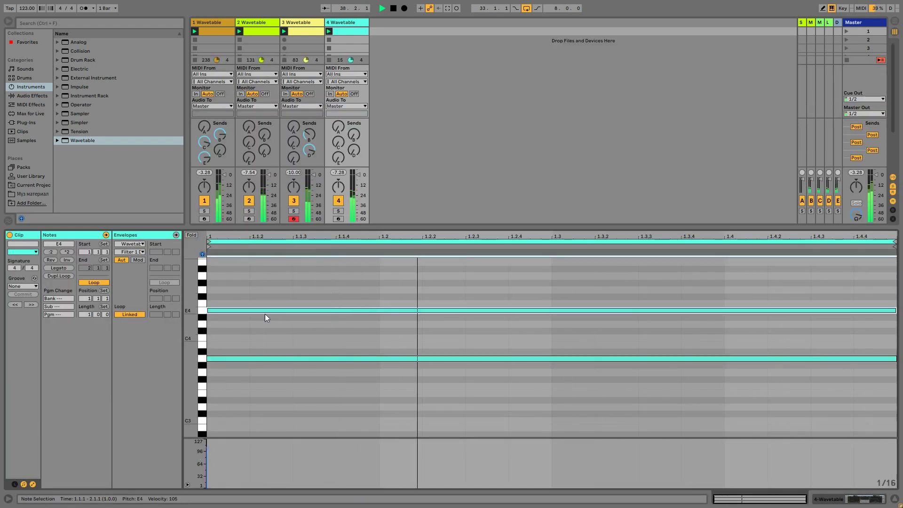
pyautogui.moveTo(260, 311); pyautogui.dragTo(268, 395)
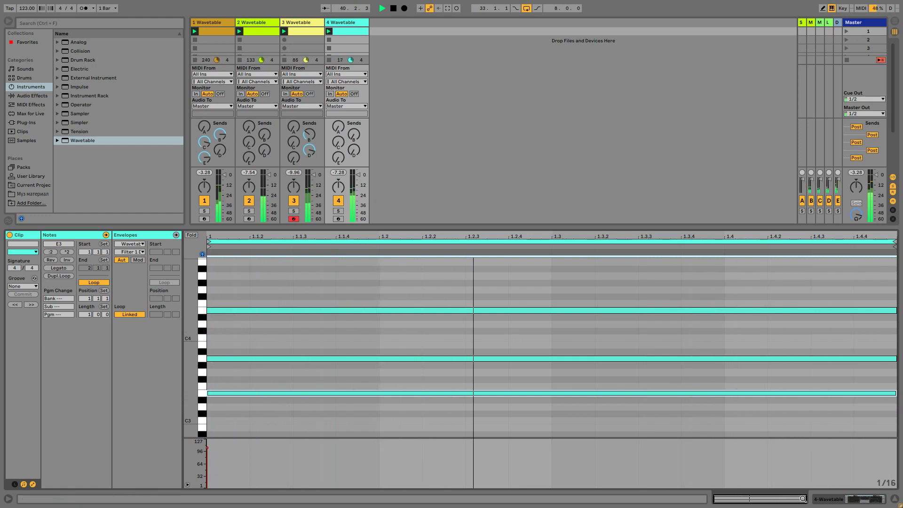
pyautogui.click(860, 501)
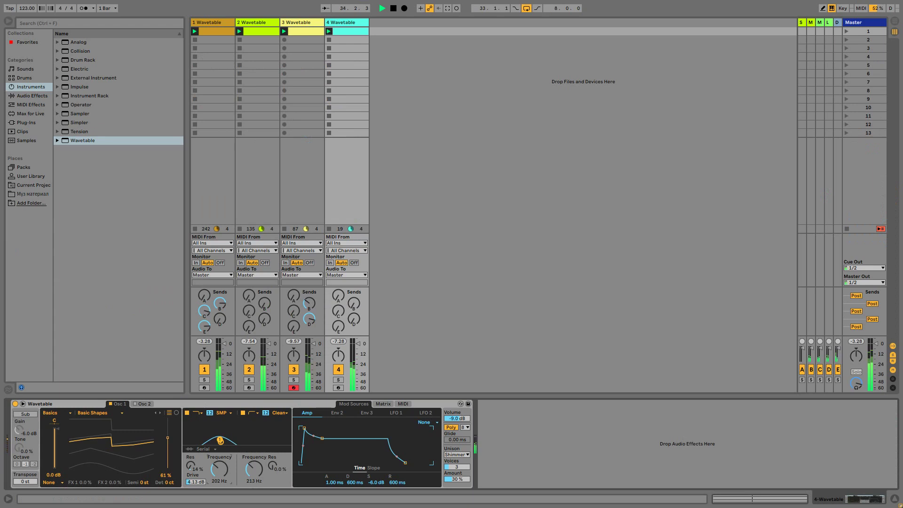
pyautogui.moveTo(199, 484); pyautogui.dragTo(199, 470)
# Group track 4's Wavetable into an Instrument Rack, show its chain list, and duplicate the chain with the copy at -inf dB.
pyautogui.click(90, 404)
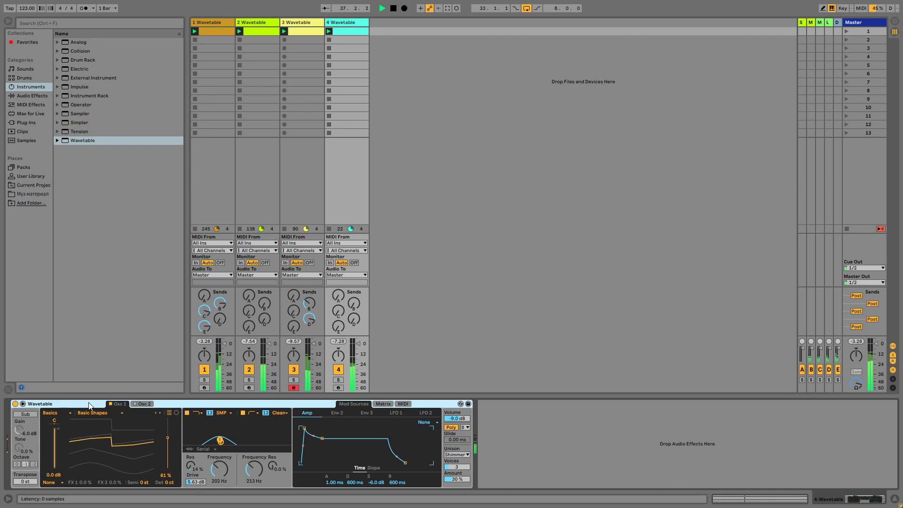
pyautogui.hotkey('ctrl', 'g')
pyautogui.click(15, 420)
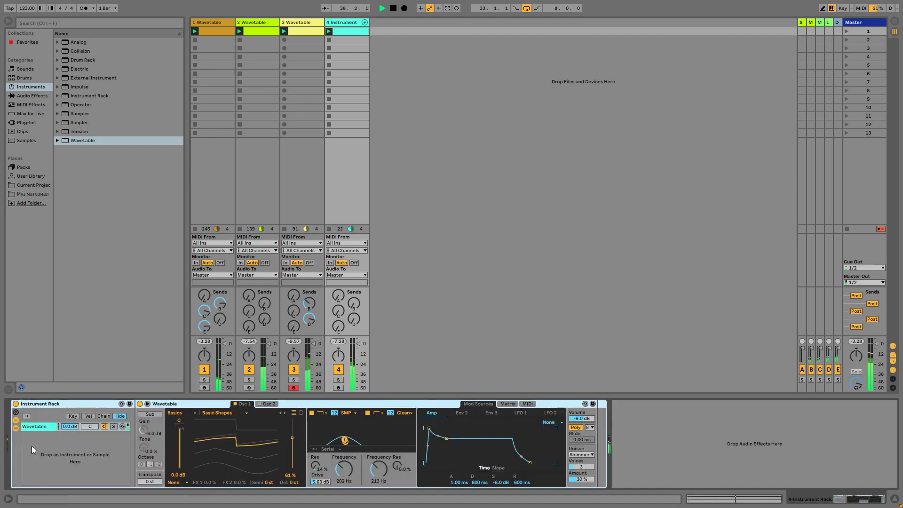
pyautogui.hotkey('ctrl', 'r')
pyautogui.moveTo(42, 427); pyautogui.dragTo(46, 451)
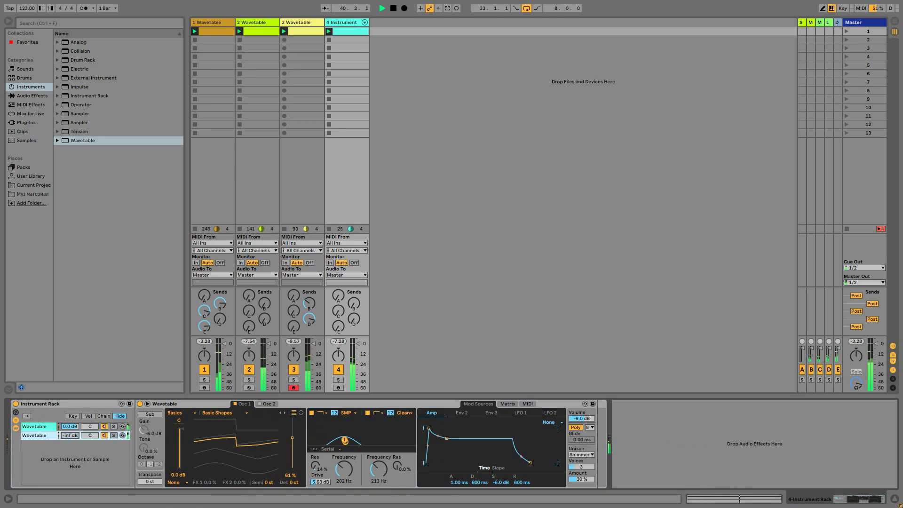
# Add a Saturator with 20.6 dB drive after the second chain's Wavetable and set that chain's volume to -24.0 dB.
pyautogui.click(34, 95)
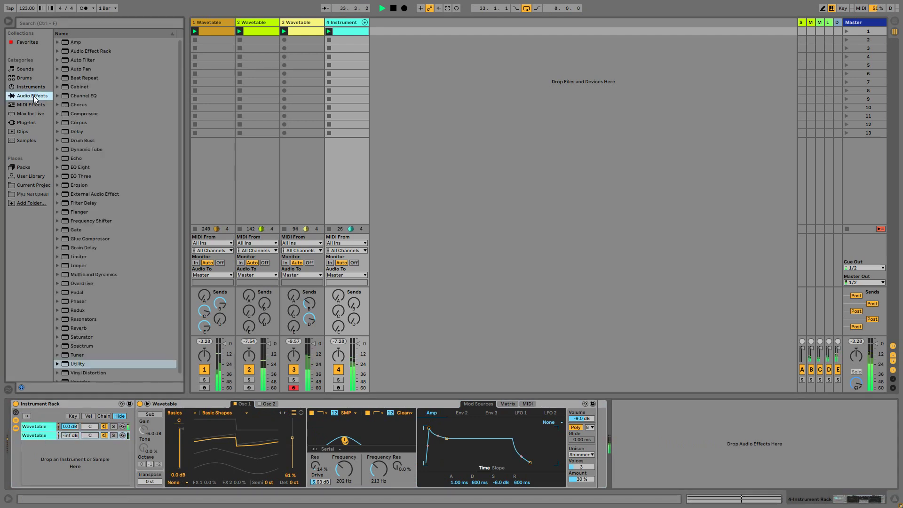
pyautogui.scroll(-1, 101, 239)
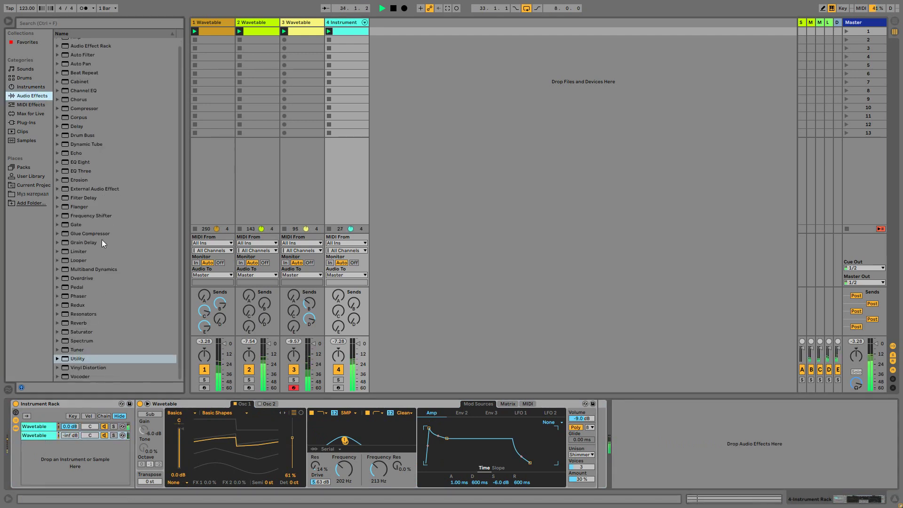
pyautogui.scroll(1, 78, 334)
pyautogui.click(77, 334)
pyautogui.moveTo(593, 427); pyautogui.dragTo(610, 402)
pyautogui.moveTo(70, 439); pyautogui.dragTo(70, 435)
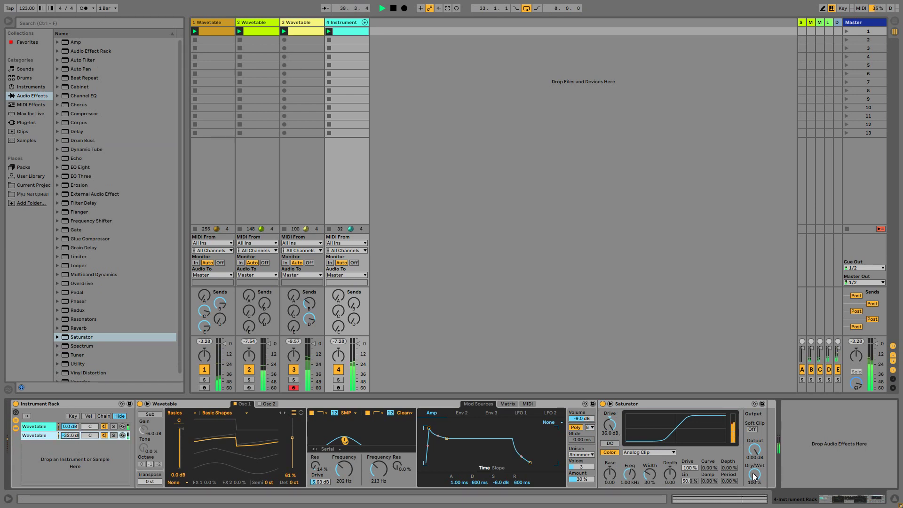
pyautogui.click(621, 431)
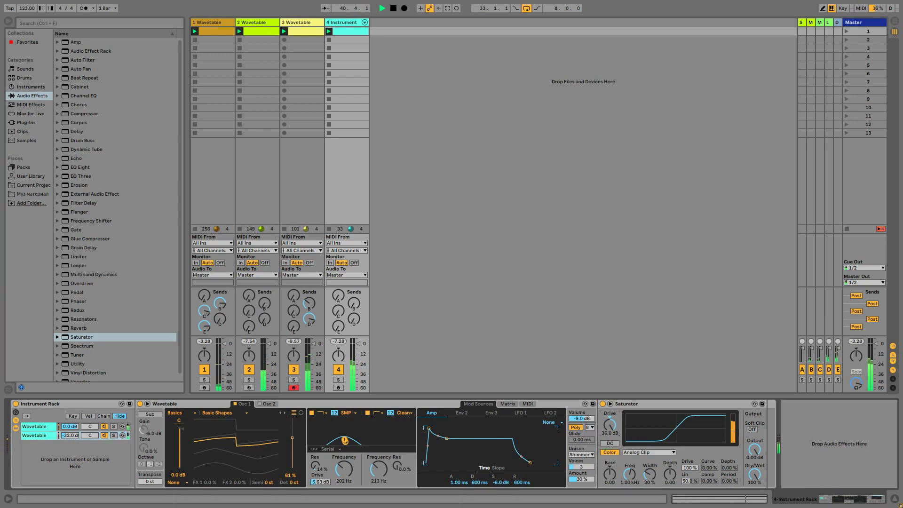
pyautogui.moveTo(70, 436); pyautogui.dragTo(70, 433)
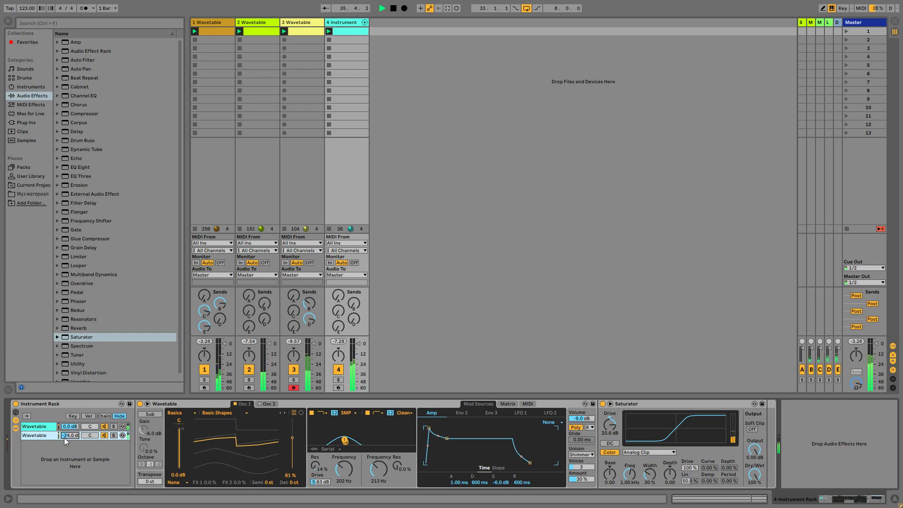
# Add Redux after the Saturator in the second chain, with bit reduction on and downsampling set to Soft.
pyautogui.click(98, 338)
pyautogui.scroll(-1, 98, 334)
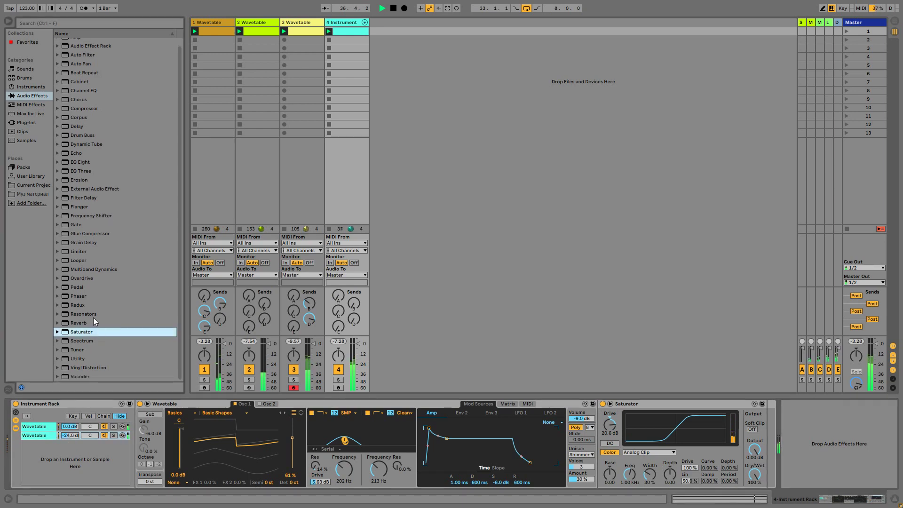
pyautogui.scroll(1, 95, 319)
pyautogui.click(95, 310)
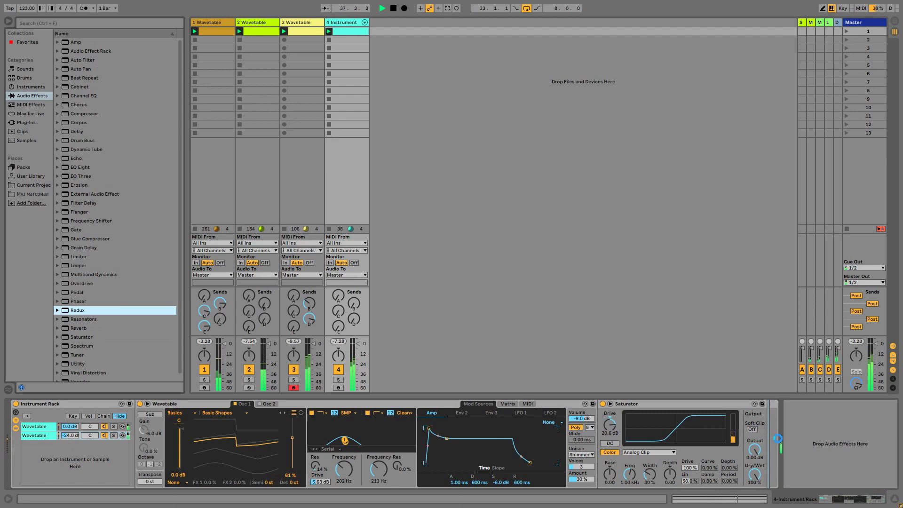
pyautogui.moveTo(781, 440); pyautogui.dragTo(773, 439)
pyautogui.click(798, 428)
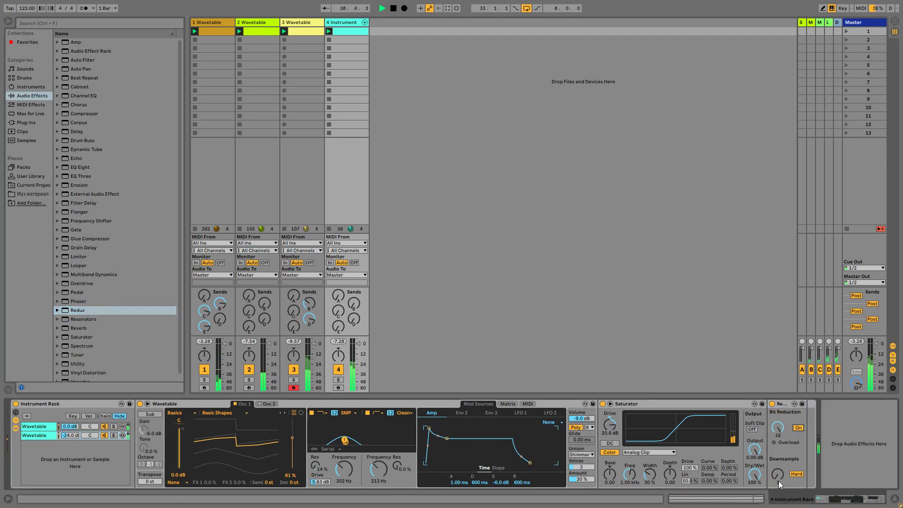
pyautogui.click(797, 474)
# Set Redux's bit reduction to 7 and the second chain's volume to -16.8 dB.
pyautogui.moveTo(778, 432); pyautogui.dragTo(779, 426)
pyautogui.moveTo(66, 436); pyautogui.dragTo(66, 423)
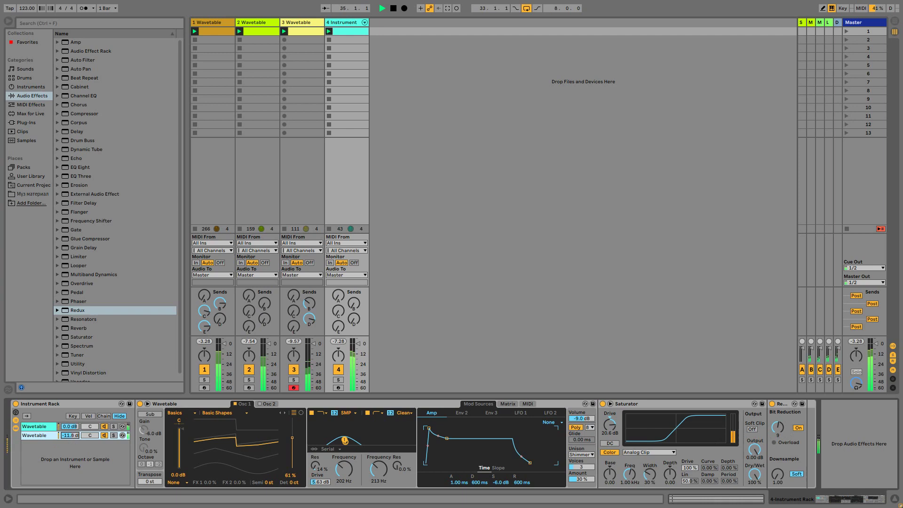
pyautogui.moveTo(778, 427); pyautogui.dragTo(778, 434)
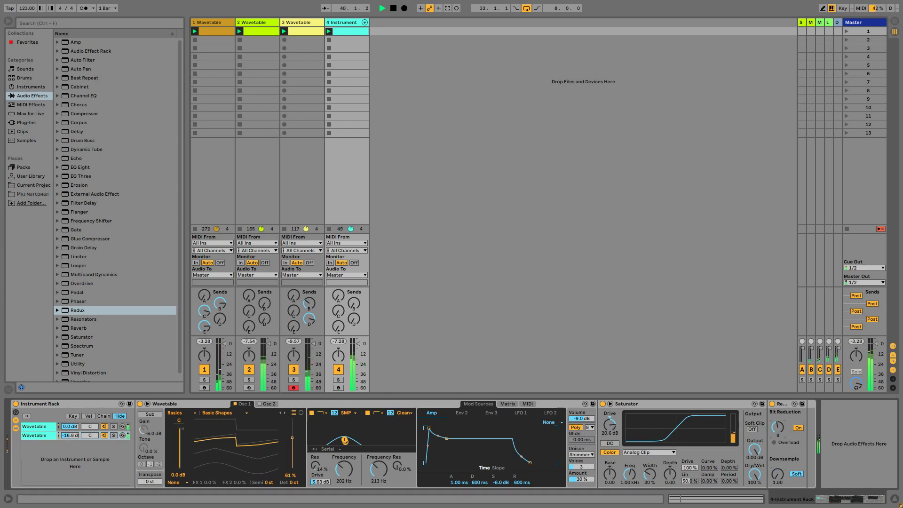
# Add an Overdrive after Redux with 6% dry/wet and set the second chain's volume to -21.0 dB.
pyautogui.scroll(-1, 99, 371)
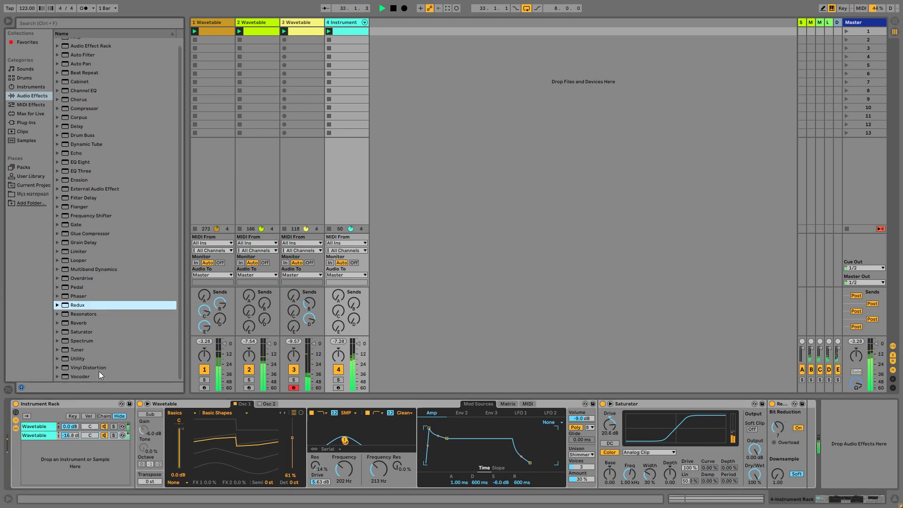
pyautogui.scroll(1, 86, 281)
pyautogui.moveTo(87, 283); pyautogui.dragTo(812, 452)
pyautogui.moveTo(842, 484); pyautogui.dragTo(846, 452)
pyautogui.moveTo(845, 487); pyautogui.dragTo(845, 494)
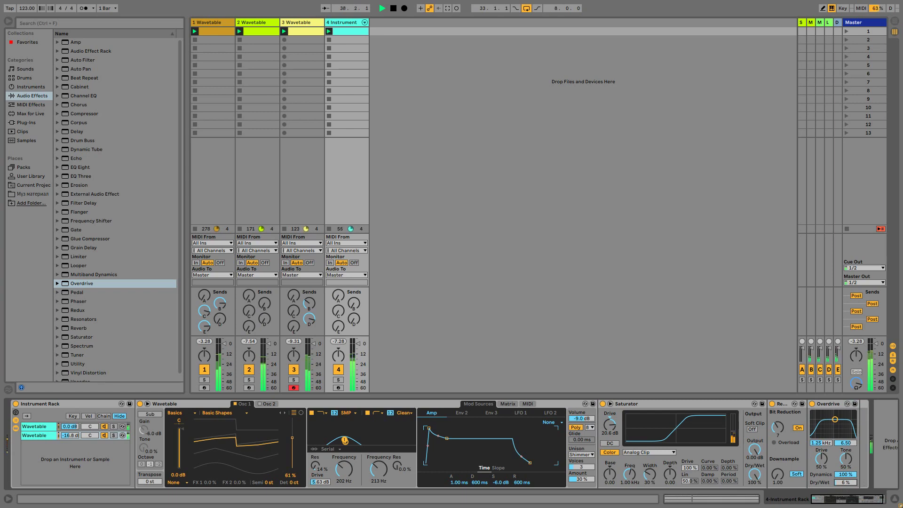
pyautogui.moveTo(70, 436); pyautogui.dragTo(71, 441)
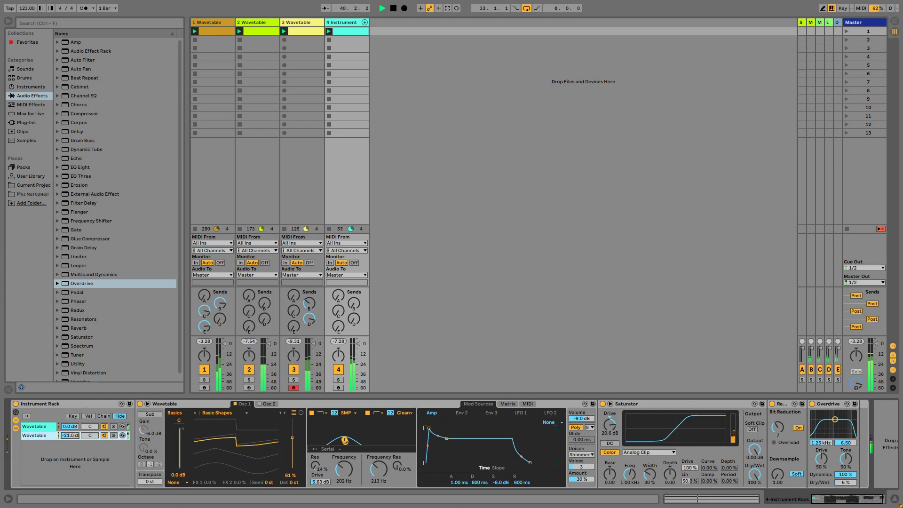
# Insert a fifth MIDI track, load a Wavetable onto it, and set its filter 1 frequency to 843 Hz.
pyautogui.moveTo(827, 494); pyautogui.dragTo(864, 504)
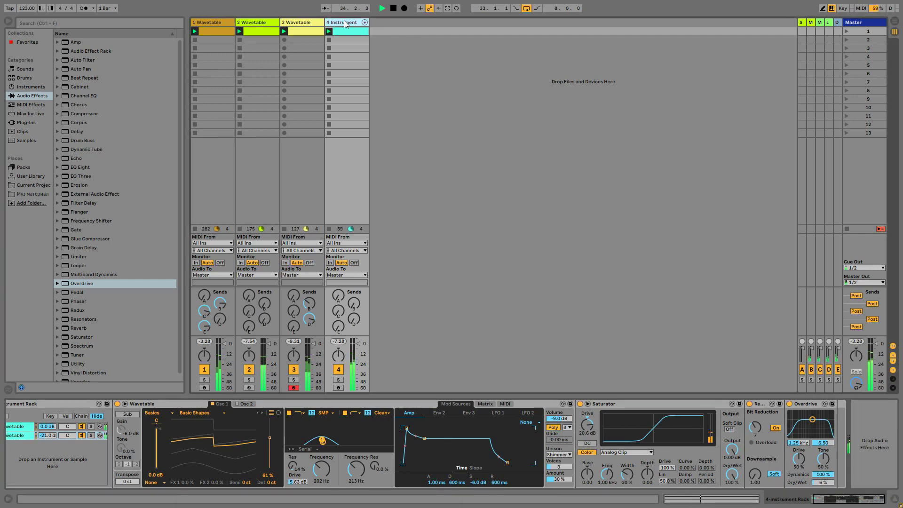
pyautogui.hotkey('ctrl', 'shift', 't')
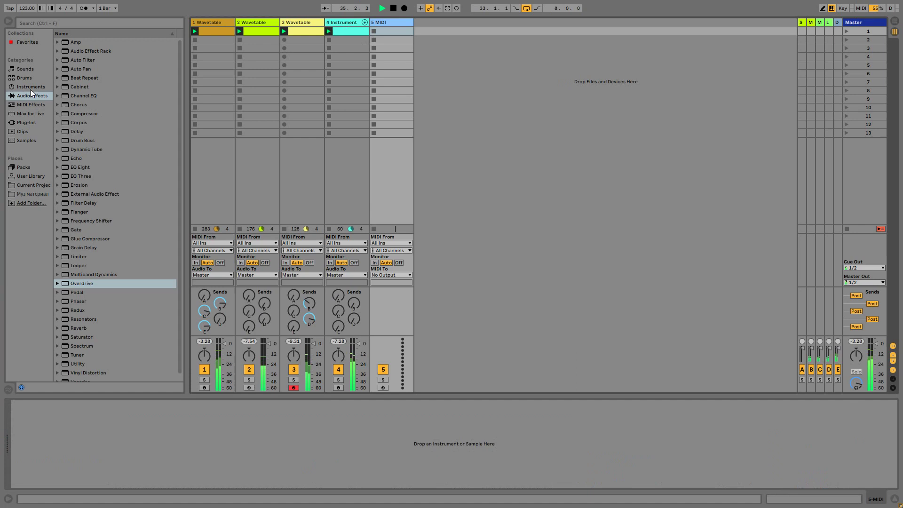
pyautogui.press('Up')
pyautogui.moveTo(80, 140); pyautogui.dragTo(166, 422)
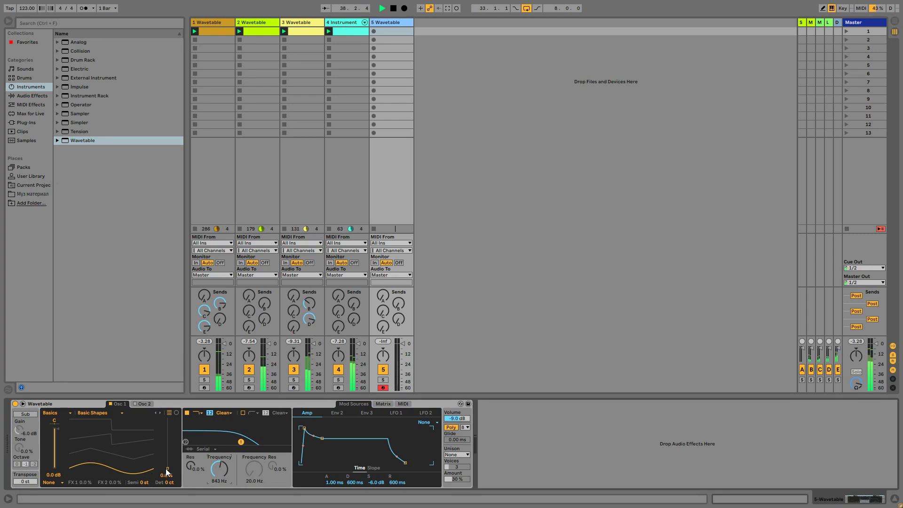
# Set oscillator 1 to 66% position and the Modern effect with 33% warp, and the Amp envelope's sustain to -inf dB.
pyautogui.moveTo(168, 469); pyautogui.dragTo(168, 434)
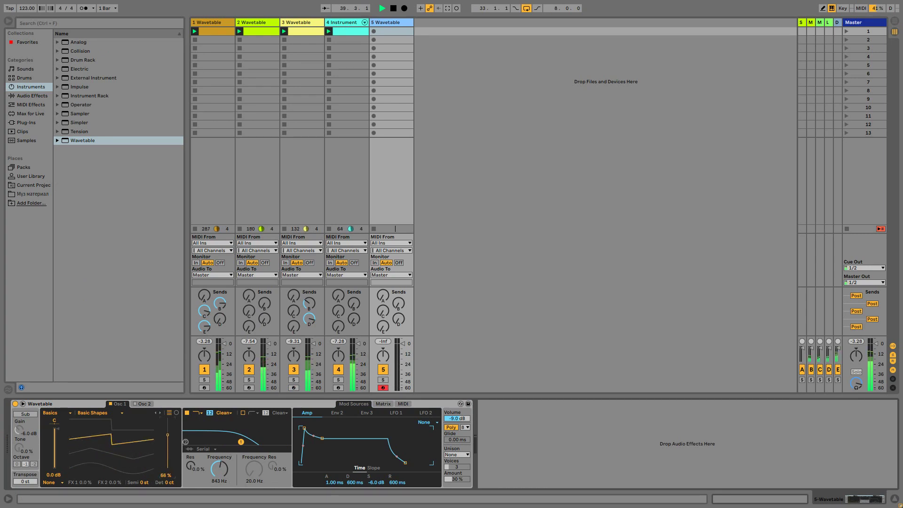
pyautogui.click(63, 483)
pyautogui.click(61, 476)
pyautogui.moveTo(86, 482)
pyautogui.mouseDown()
pyautogui.moveTo(86, 490)
pyautogui.moveTo(86, 467)
pyautogui.mouseUp()
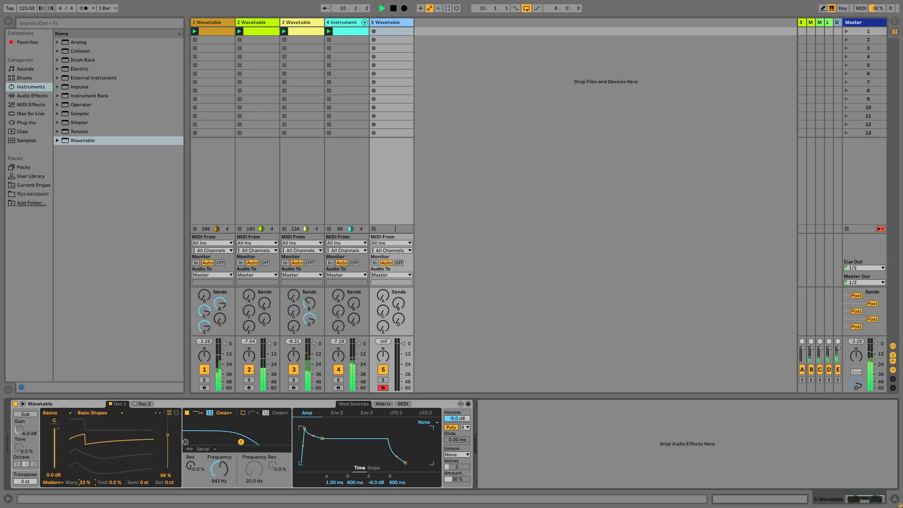
pyautogui.moveTo(365, 481); pyautogui.dragTo(365, 503)
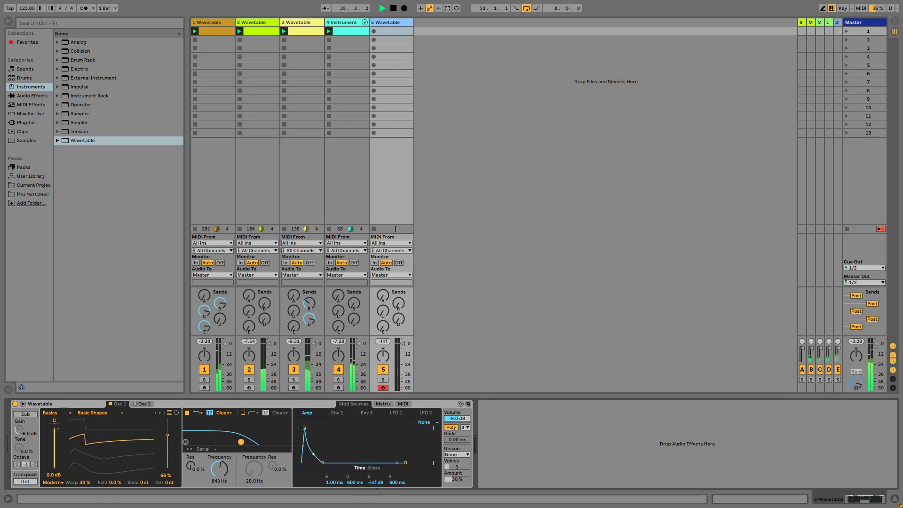
# Steepen the Amp envelope's decay curve, and create and launch a one-bar clip on track 5 with C3 notes at 1.1.4 and 1.2.3.
pyautogui.moveTo(313, 455); pyautogui.dragTo(314, 463)
pyautogui.doubleClick(385, 29)
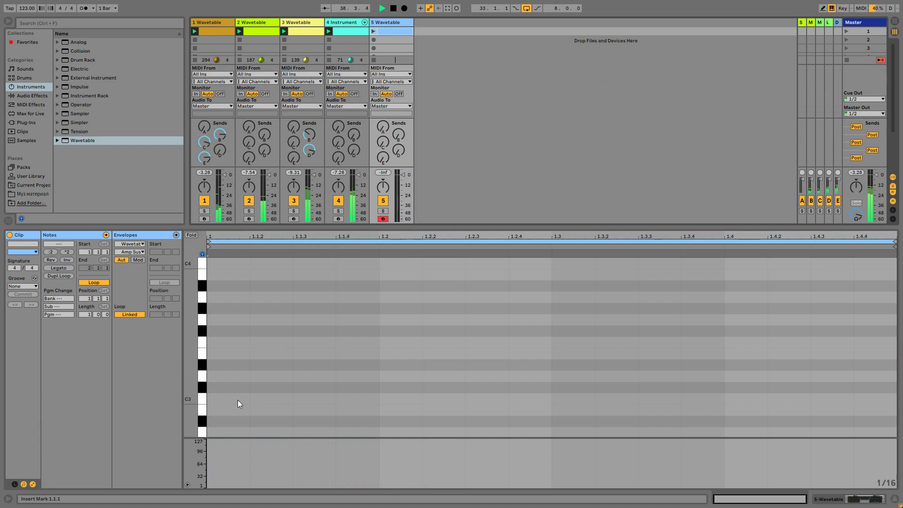
pyautogui.doubleClick(355, 400)
pyautogui.moveTo(355, 399); pyautogui.dragTo(457, 408)
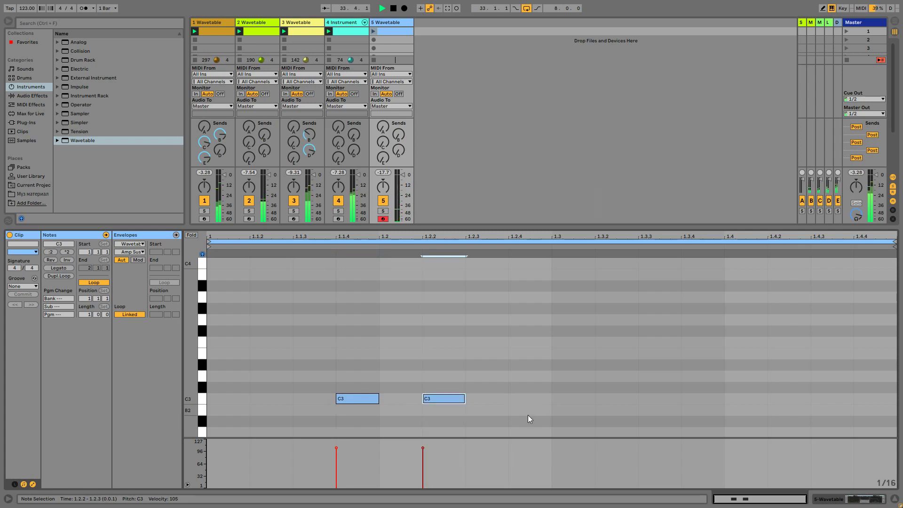
pyautogui.click(809, 492)
pyautogui.click(373, 31)
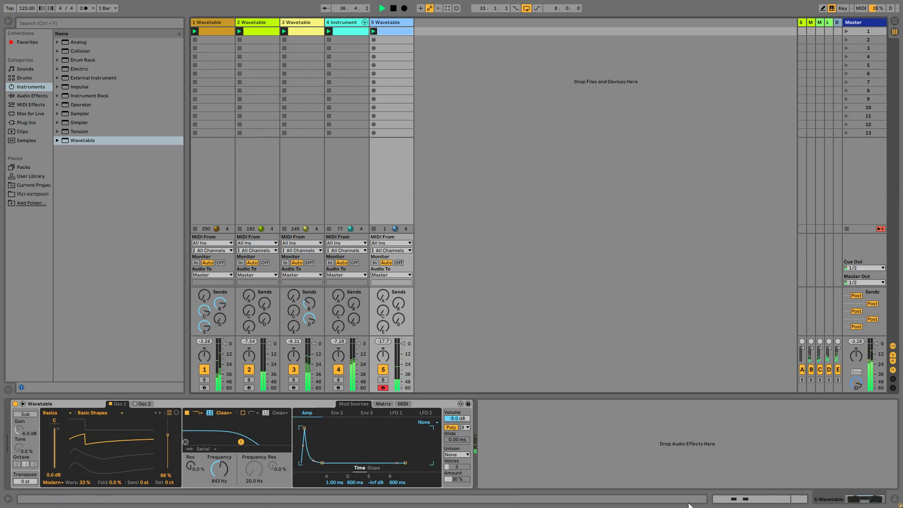
pyautogui.click(722, 498)
pyautogui.moveTo(442, 400); pyautogui.dragTo(484, 401)
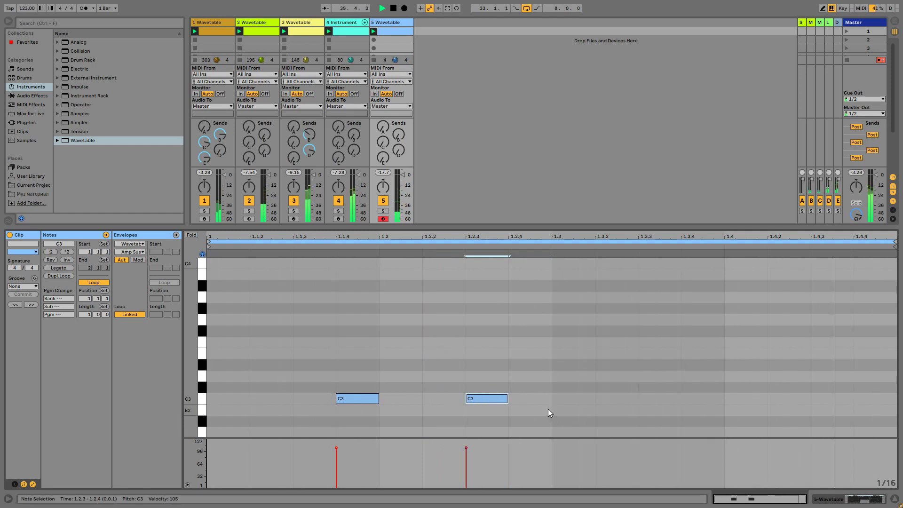
# Transpose oscillator 1 of the fifth synth by -12 semitones and enable its sub oscillator.
pyautogui.hotkey('shift', 'Tab')
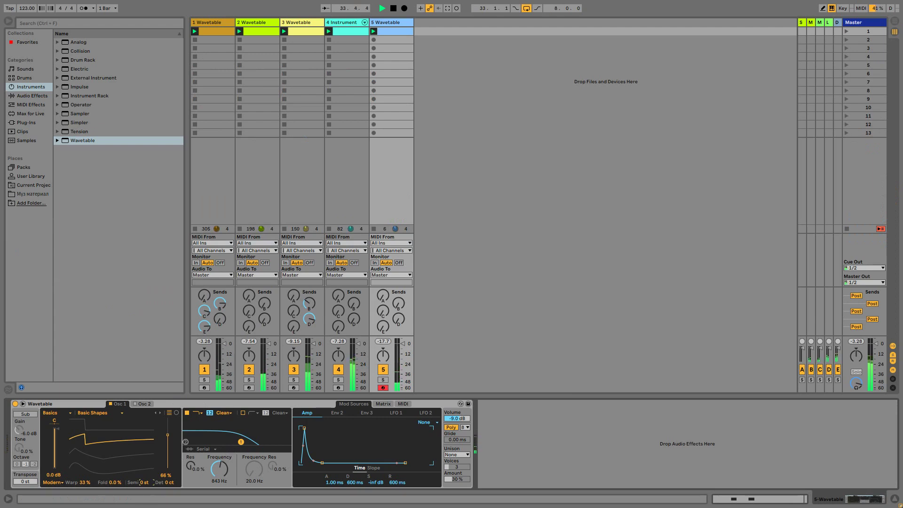
pyautogui.moveTo(146, 484); pyautogui.dragTo(146, 504)
pyautogui.click(28, 414)
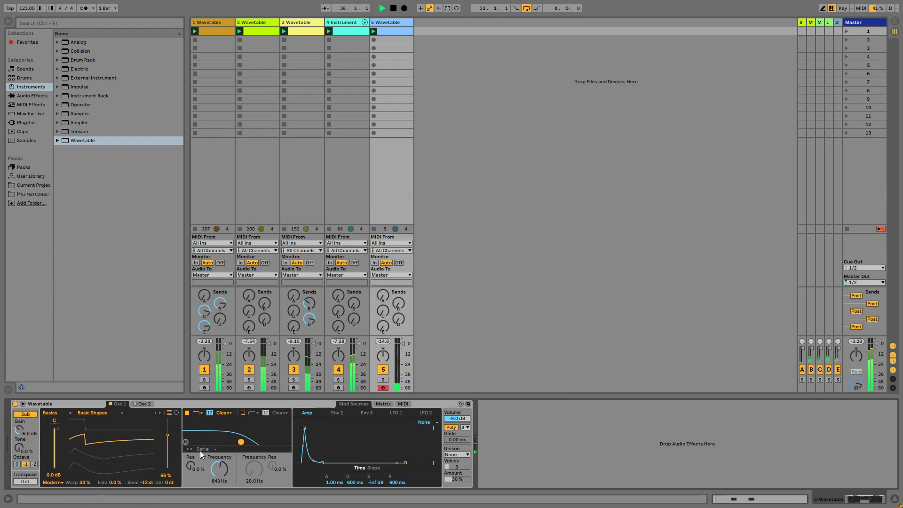
# Lower filter 1's frequency to 171 Hz and modulate it with the Amp envelope by 47.
pyautogui.moveTo(355, 483); pyautogui.dragTo(355, 500)
pyautogui.moveTo(224, 467); pyautogui.dragTo(224, 471)
pyautogui.click(383, 404)
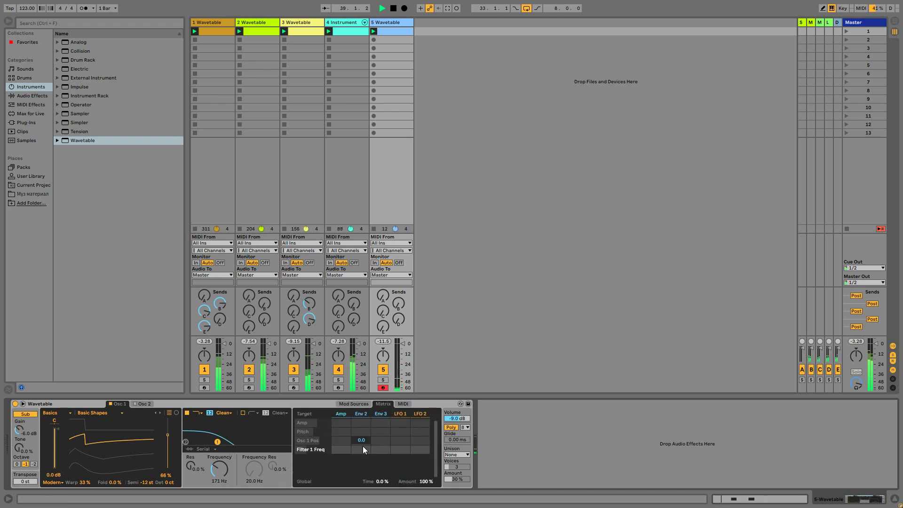
pyautogui.moveTo(345, 448); pyautogui.dragTo(345, 435)
# Set filter 1 to the SMP circuit, 24 dB slope, 22% resonance and 10.5 dB drive, and the synth's volume to -23 dB.
pyautogui.click(224, 413)
pyautogui.click(224, 441)
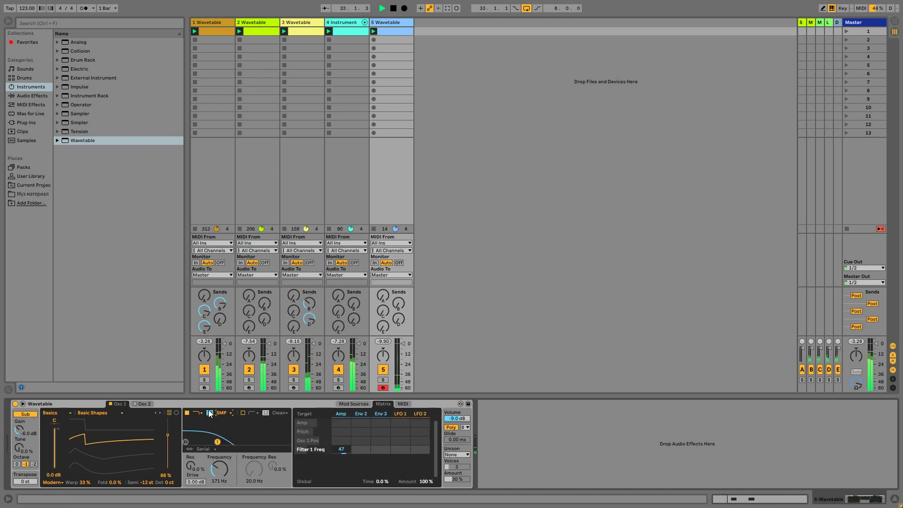
pyautogui.click(210, 417)
pyautogui.moveTo(188, 467); pyautogui.dragTo(188, 456)
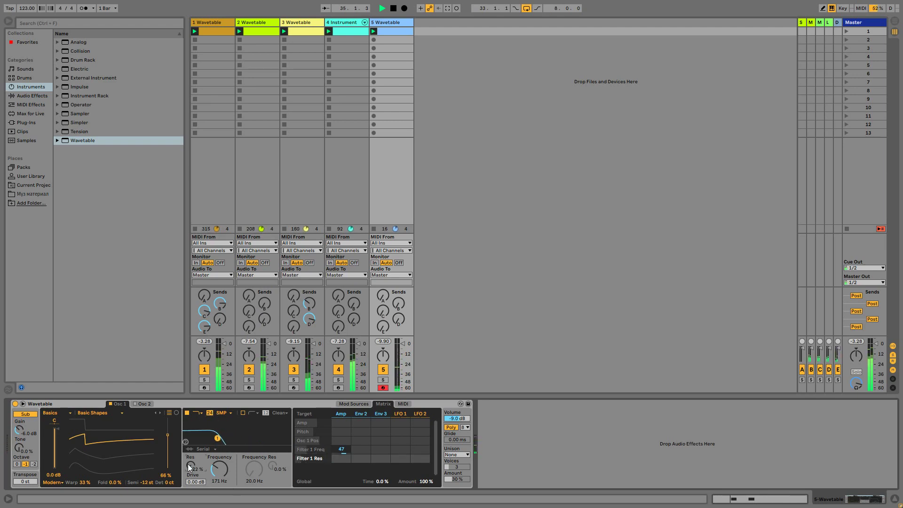
pyautogui.moveTo(196, 483); pyautogui.dragTo(196, 467)
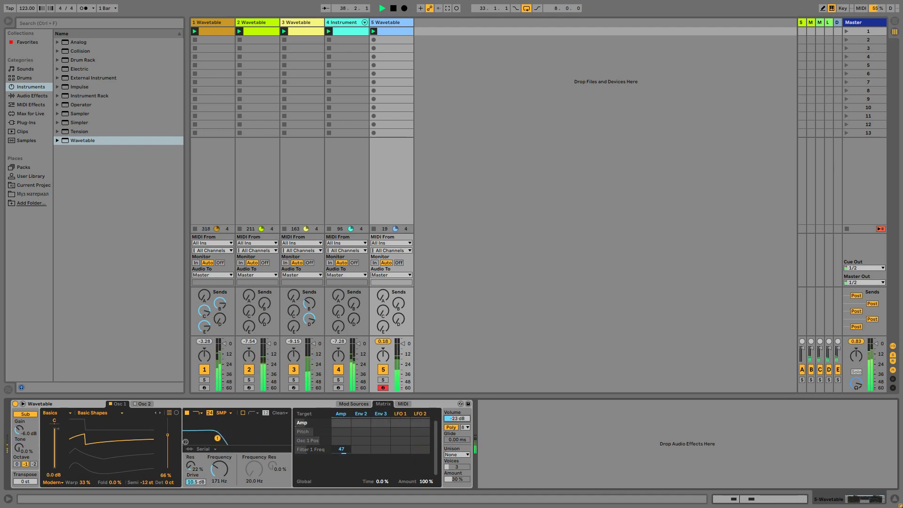
# Copy the second C3 note to 1.3.2 and loop the clip over its first three beats.
pyautogui.hotkey('shift', 'Tab')
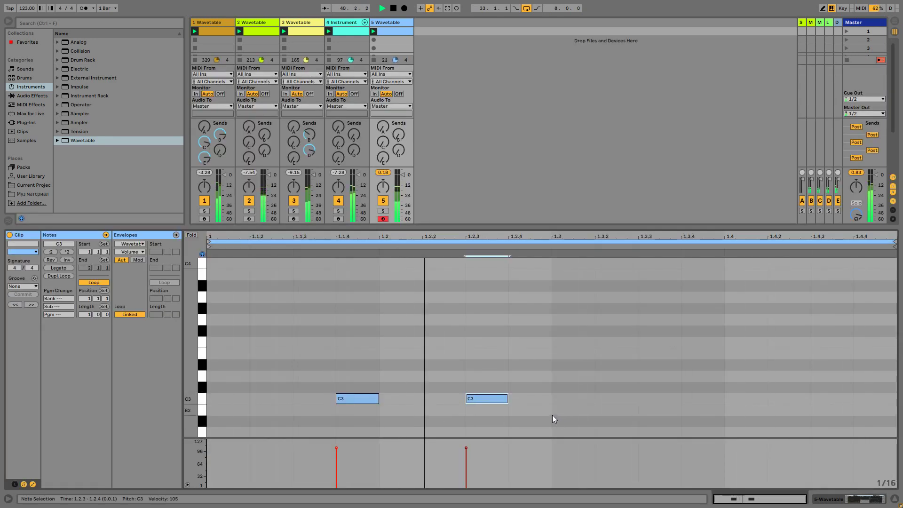
pyautogui.moveTo(553, 415); pyautogui.dragTo(171, 348)
pyautogui.click(499, 401)
pyautogui.moveTo(489, 401); pyautogui.dragTo(628, 399)
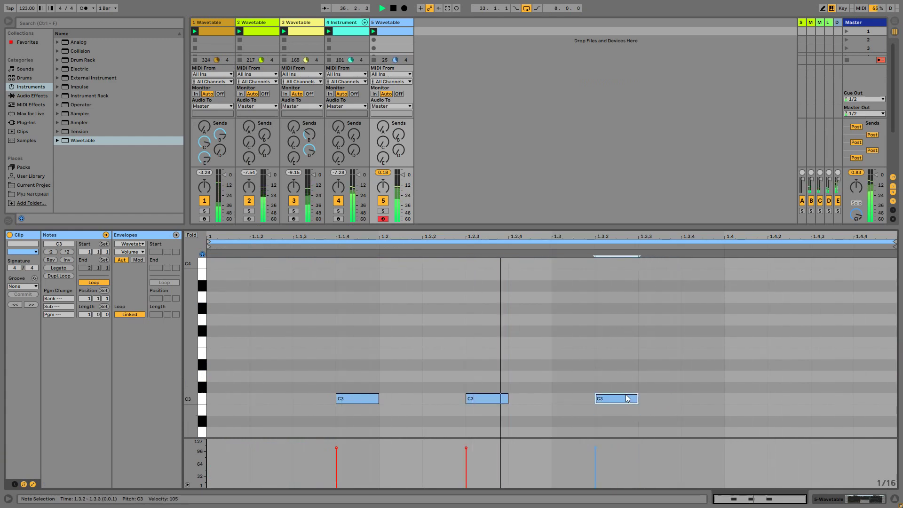
pyautogui.moveTo(722, 418); pyautogui.dragTo(140, 324)
pyautogui.hotkey('ctrl', 'l')
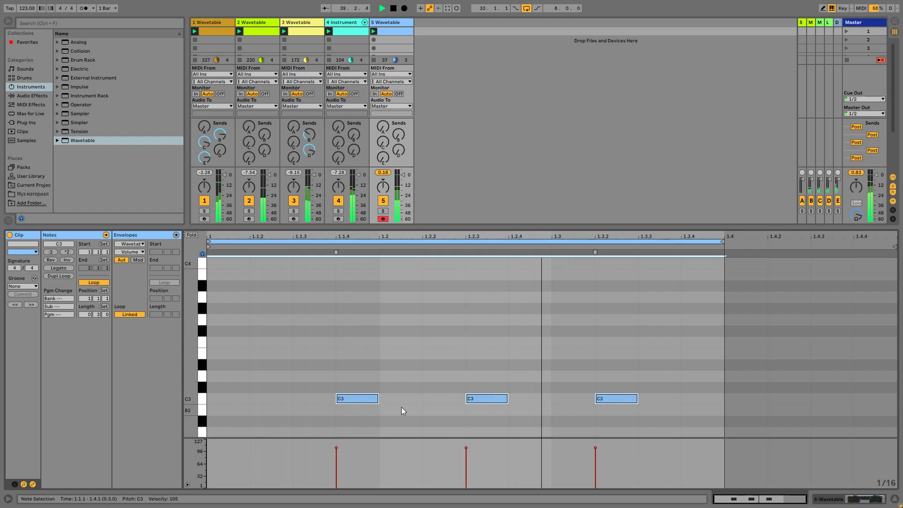
# Move the first C3 note in the track 5 clip one sixteenth earlier to 1.1.3.
pyautogui.click(446, 371)
pyautogui.click(358, 400)
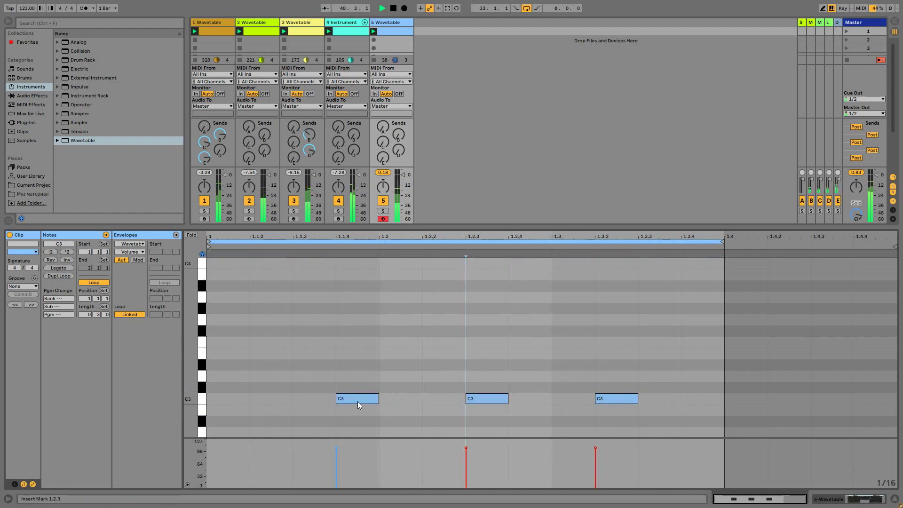
pyautogui.moveTo(362, 399); pyautogui.dragTo(317, 401)
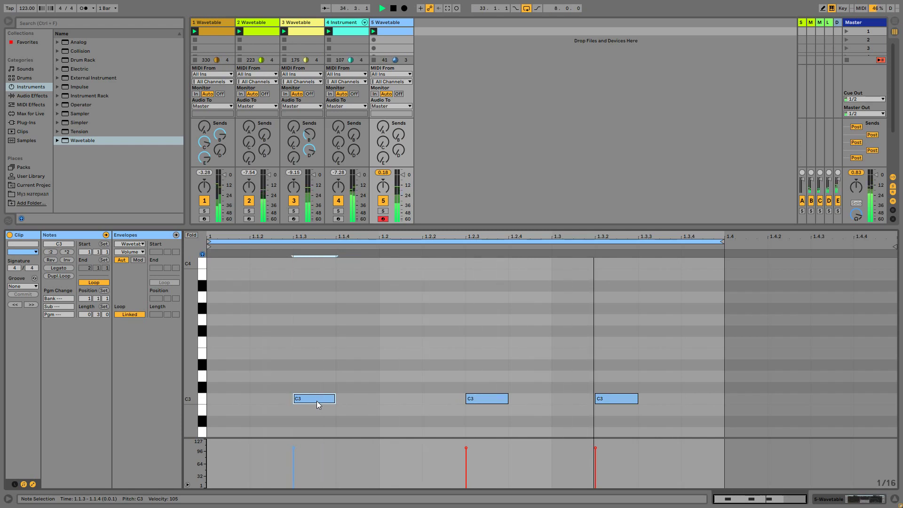
pyautogui.click(609, 399)
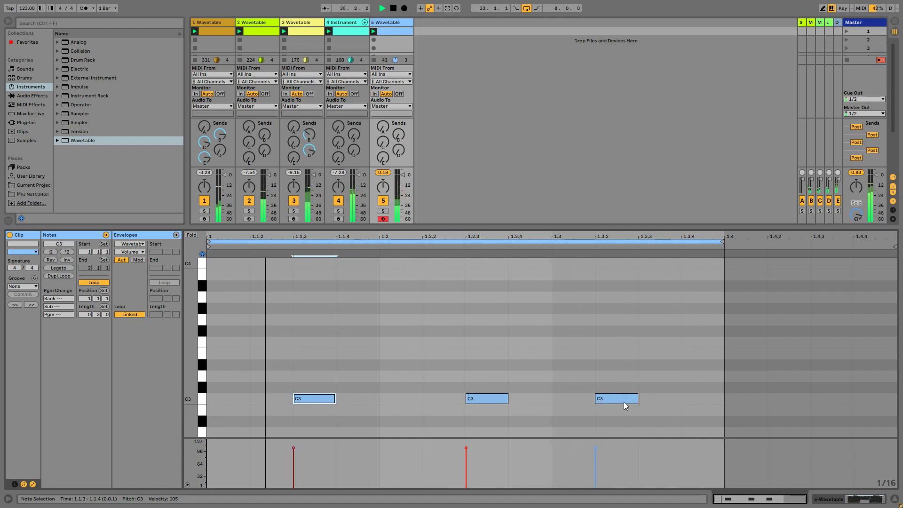
pyautogui.click(868, 498)
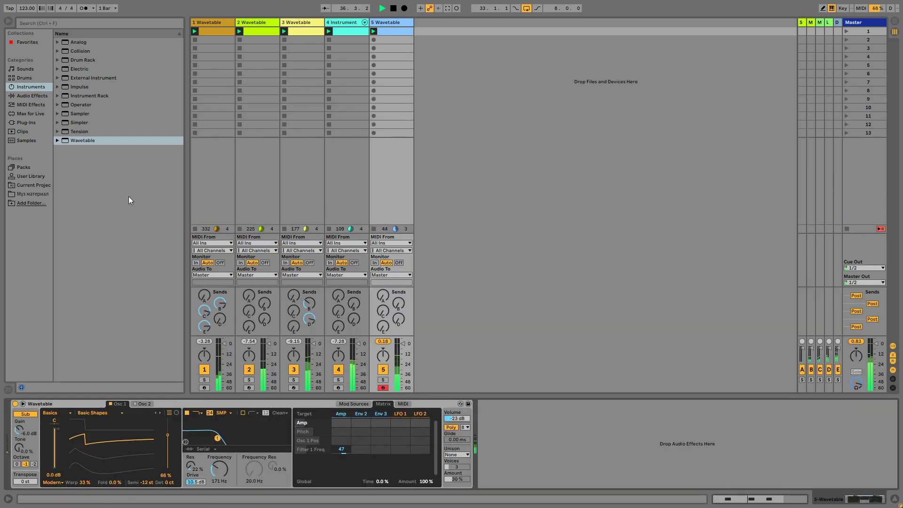
# Add an Echo after the fifth synth with a 125 Hz high-pass filter, 34% reverb and 17% decay.
pyautogui.click(29, 96)
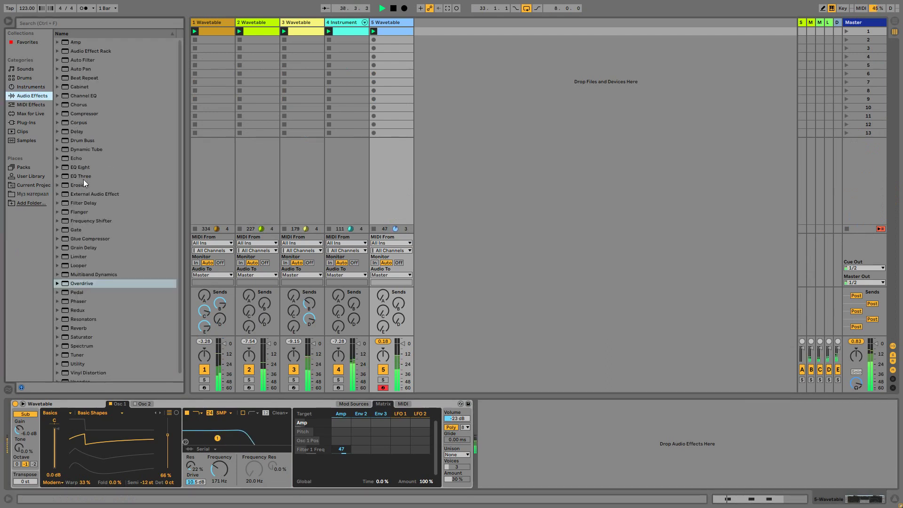
pyautogui.moveTo(73, 160); pyautogui.dragTo(486, 446)
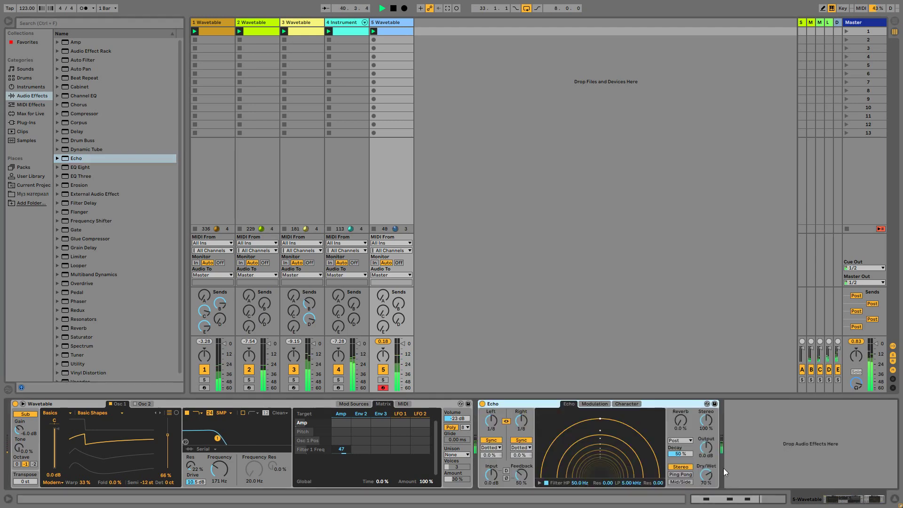
pyautogui.moveTo(582, 485); pyautogui.dragTo(582, 479)
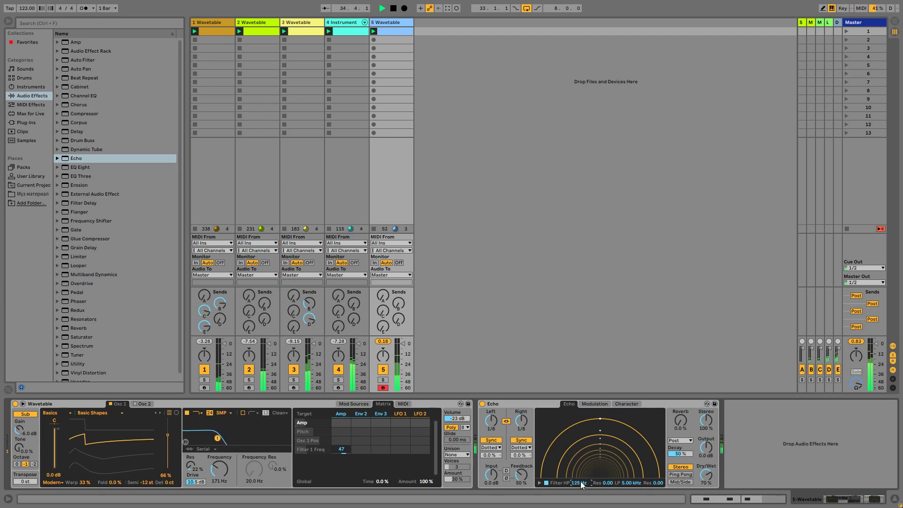
pyautogui.moveTo(682, 426); pyautogui.dragTo(682, 417)
# Set filter 1 to 238 Hz, 79% resonance and 24.0 dB drive, and oscillator 1 to 30% warp and 0% fold.
pyautogui.click(219, 469)
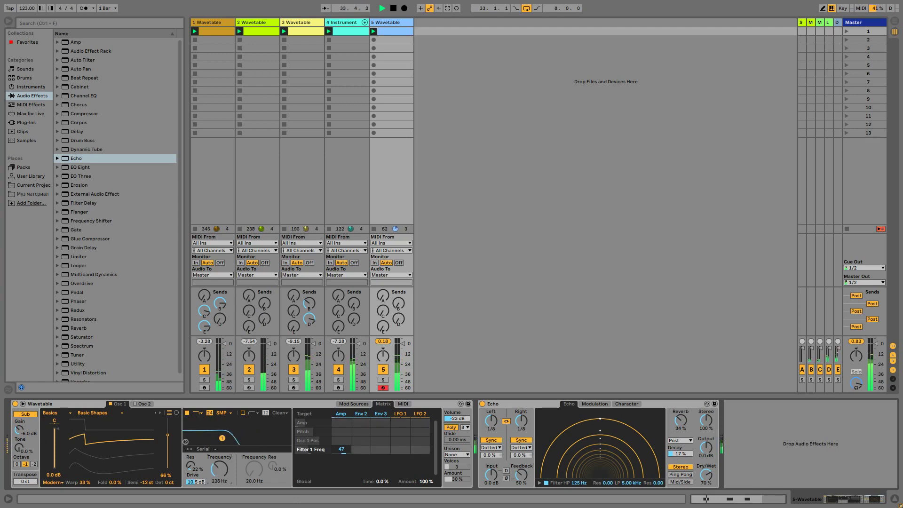
pyautogui.moveTo(85, 487); pyautogui.dragTo(101, 478)
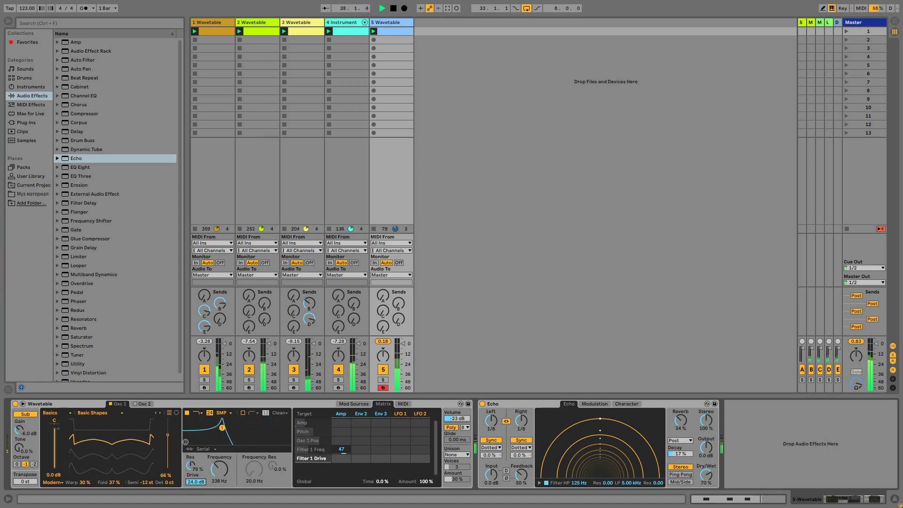
pyautogui.moveTo(110, 485); pyautogui.dragTo(110, 507)
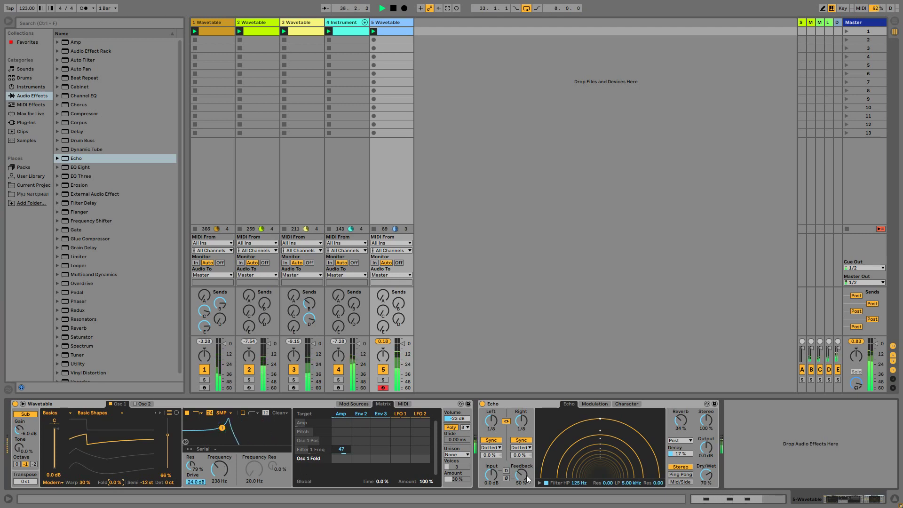
# Raise the Echo's feedback to 70% and switch it to Mid/Side mode.
pyautogui.moveTo(521, 475); pyautogui.dragTo(522, 470)
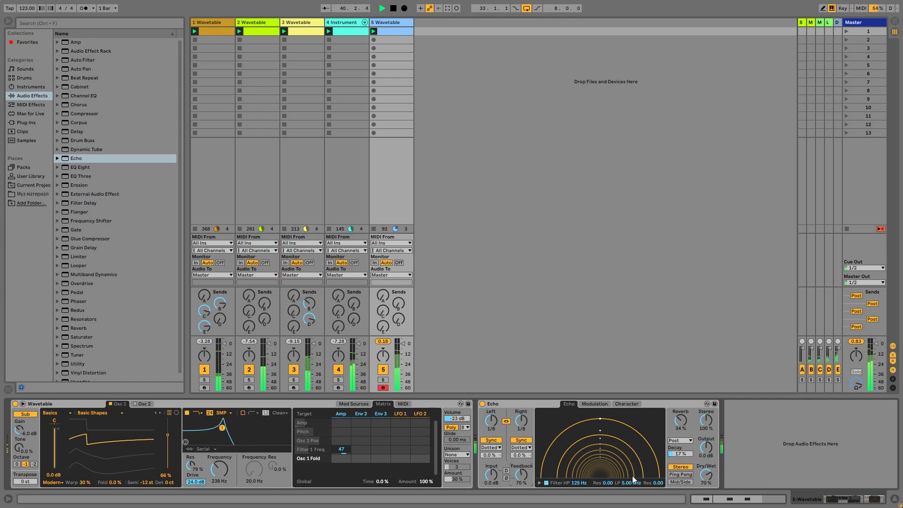
pyautogui.click(679, 483)
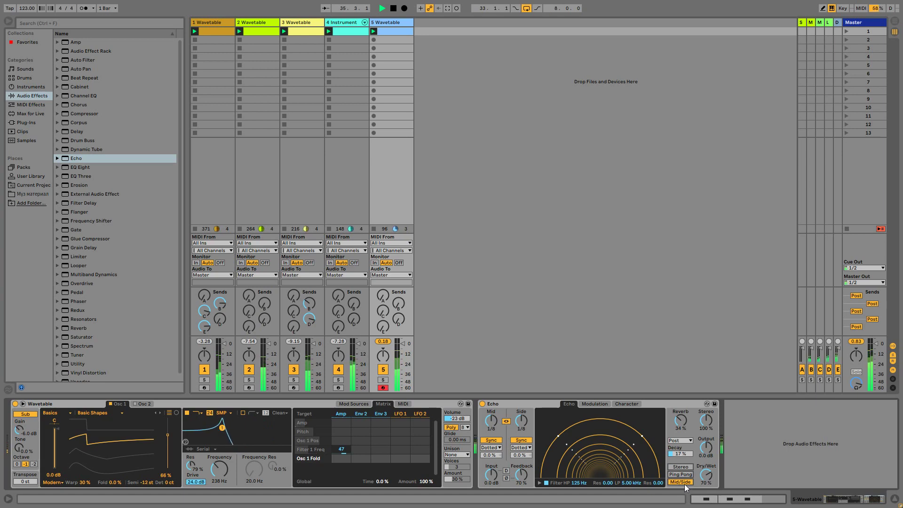
# Copy the A0 bass note in the track 2 clip so that further A0 notes start at 1.2.2 and 1.3.3.
pyautogui.click(210, 32)
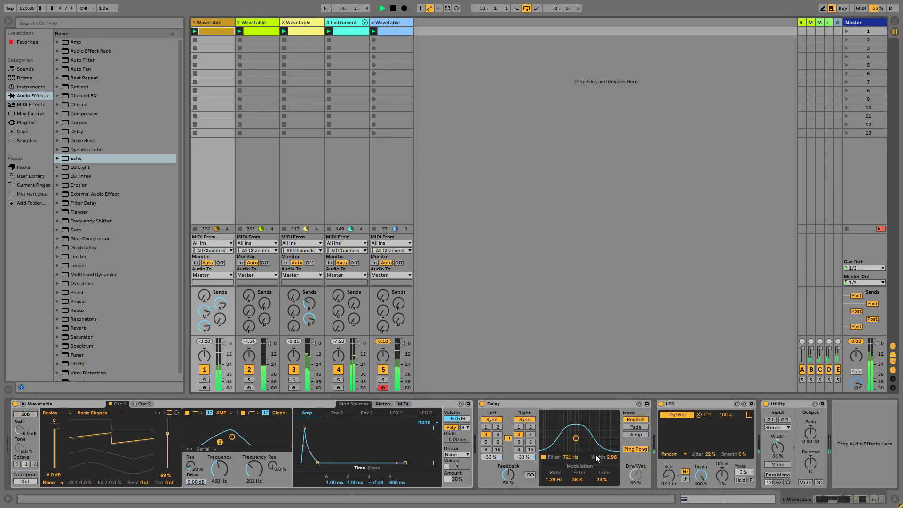
pyautogui.click(254, 32)
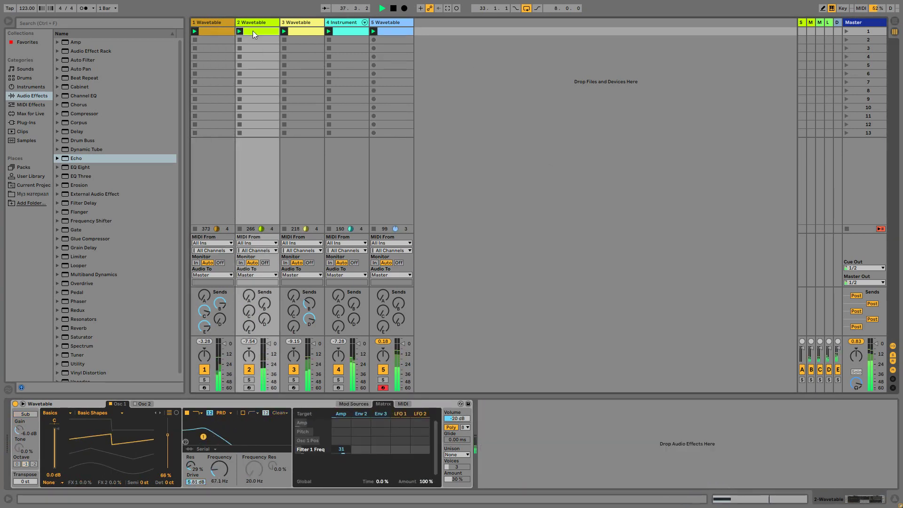
pyautogui.hotkey('shift', 'Tab')
pyautogui.click(391, 429)
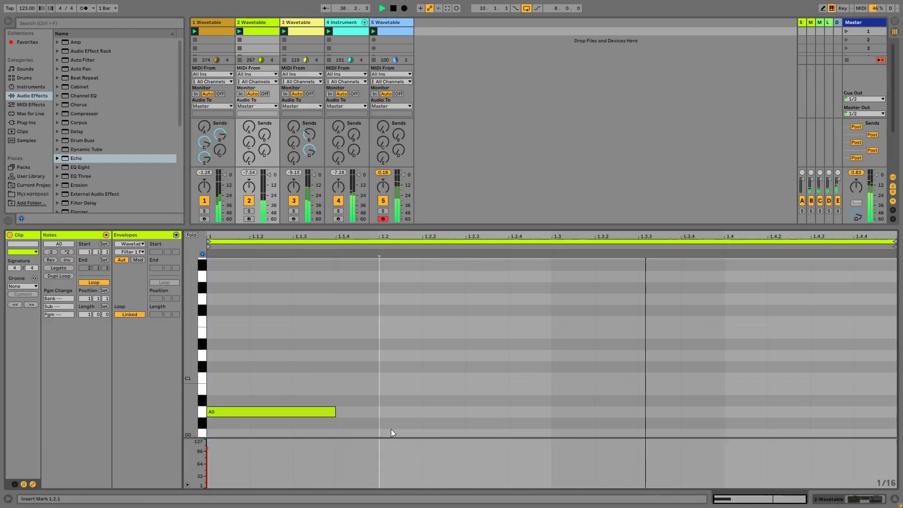
pyautogui.click(273, 412)
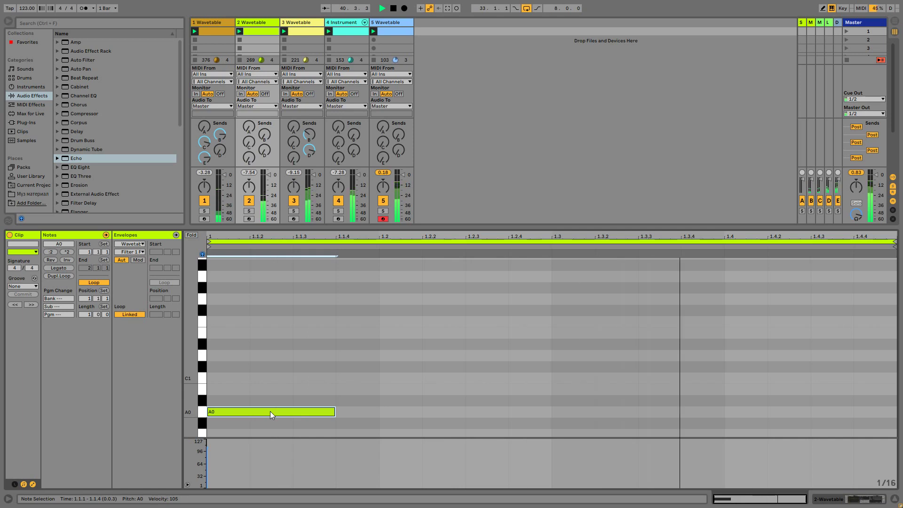
pyautogui.scroll(-3, 275, 411)
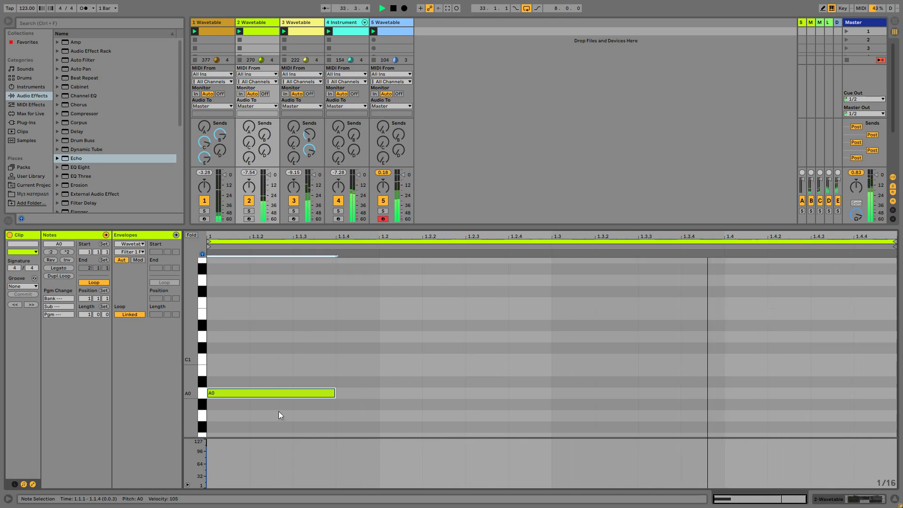
pyautogui.moveTo(260, 365); pyautogui.dragTo(447, 367)
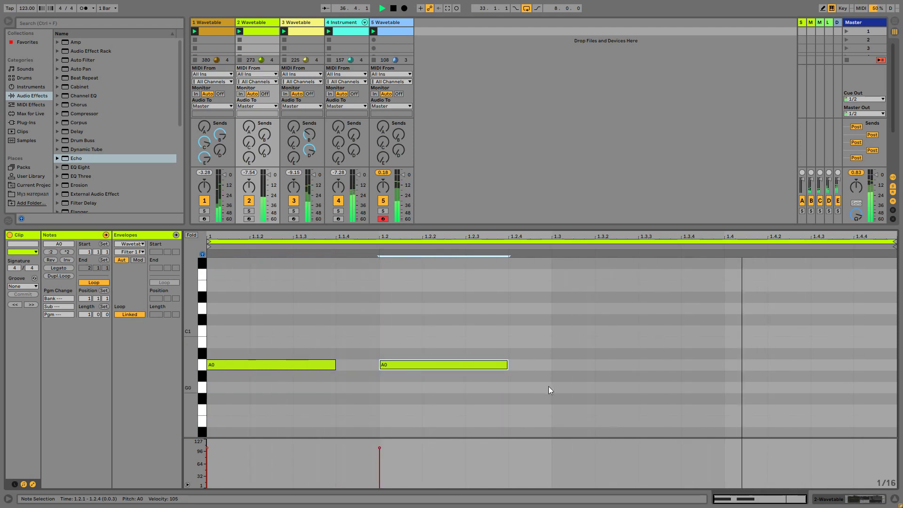
pyautogui.moveTo(414, 368); pyautogui.dragTo(705, 362)
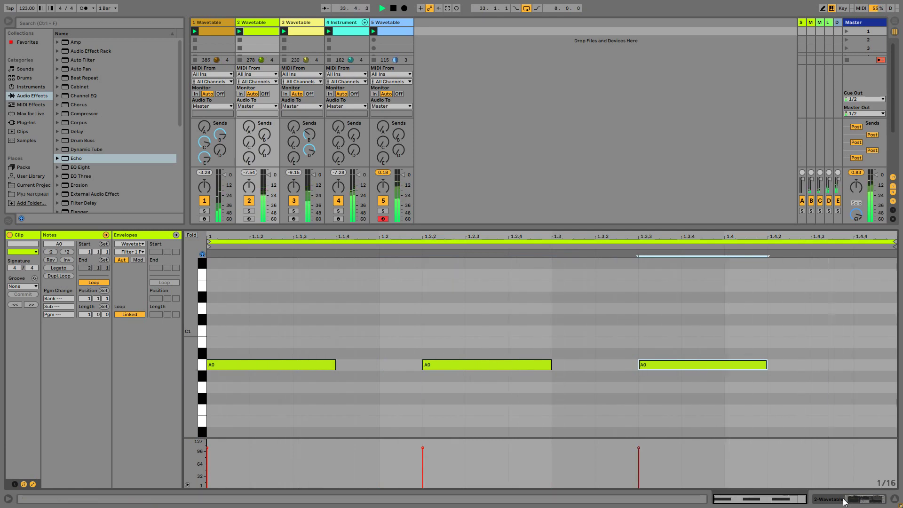
# Move the second and third A0 bass notes to 1.2.3 and 1.4.1.
pyautogui.moveTo(460, 366); pyautogui.dragTo(511, 363)
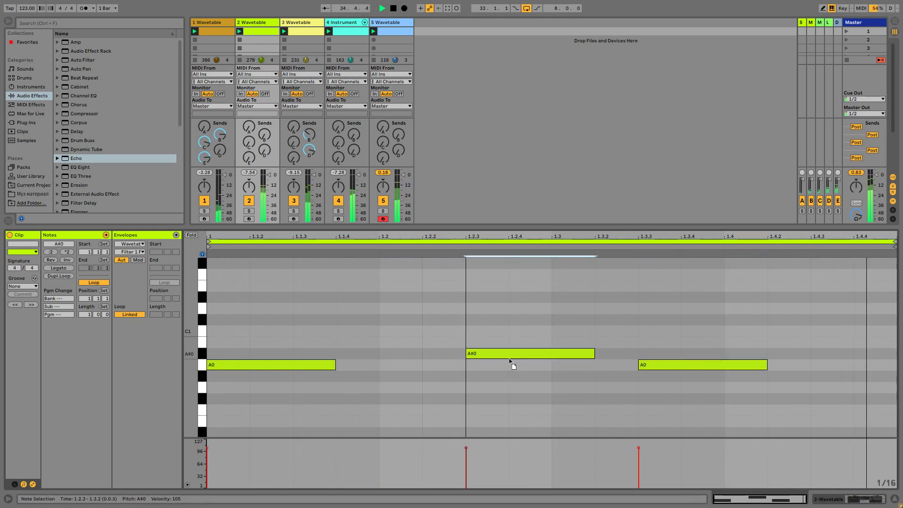
pyautogui.press('Down')
pyautogui.moveTo(662, 369); pyautogui.dragTo(743, 367)
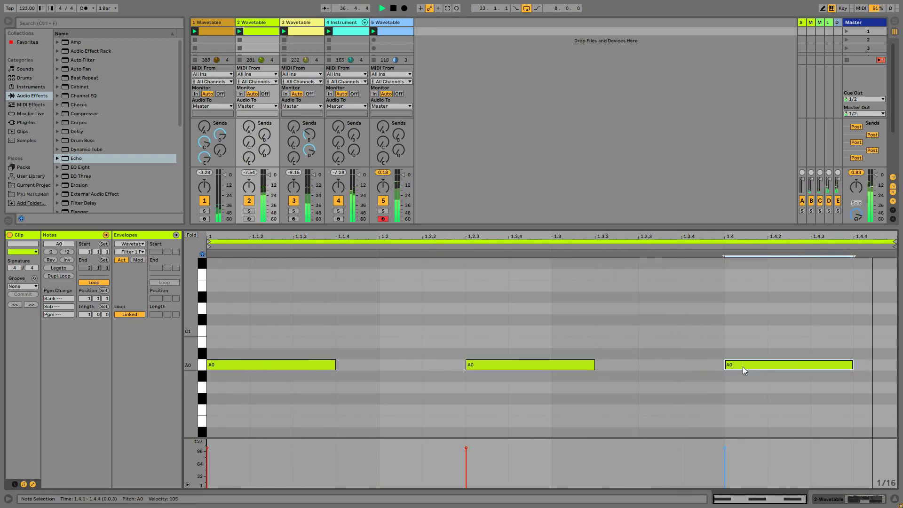
pyautogui.click(847, 501)
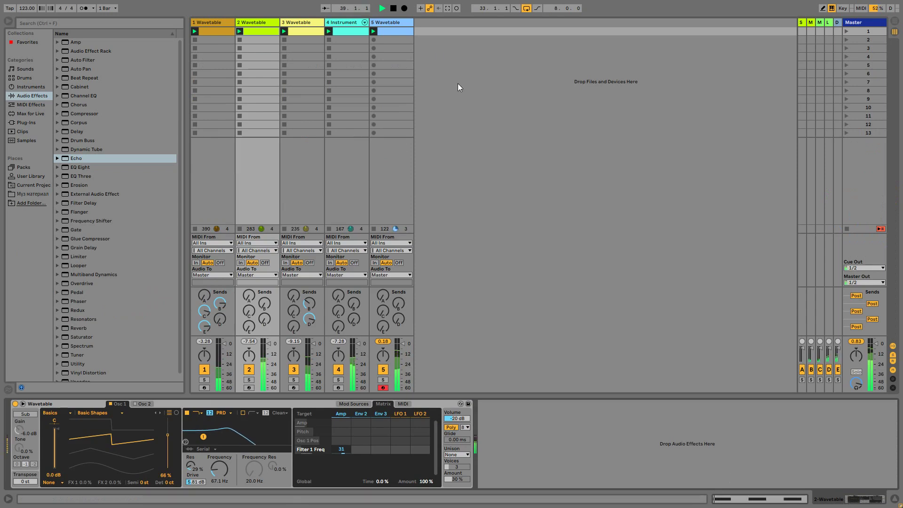
# Add a new MIDI track after track 5 and load the Max for Live instrument DS Kick onto it.
pyautogui.click(389, 22)
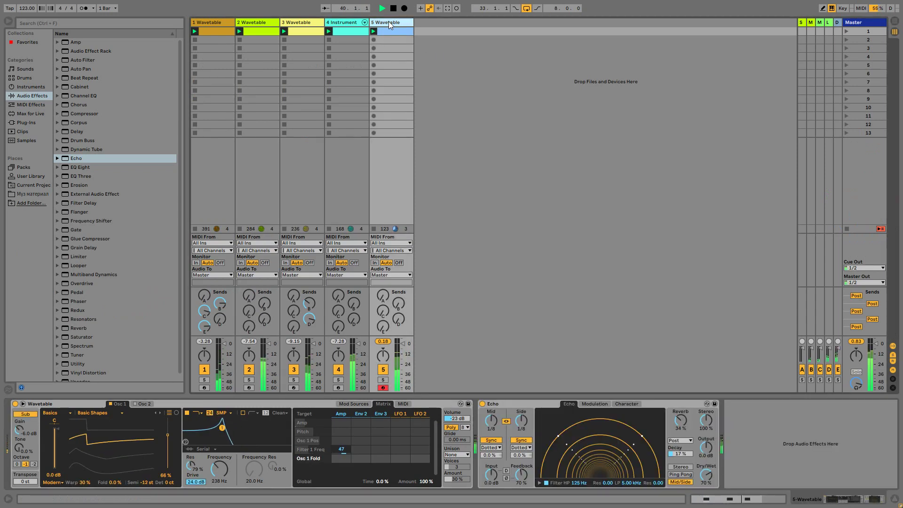
pyautogui.hotkey('ctrl', 'shift', 't')
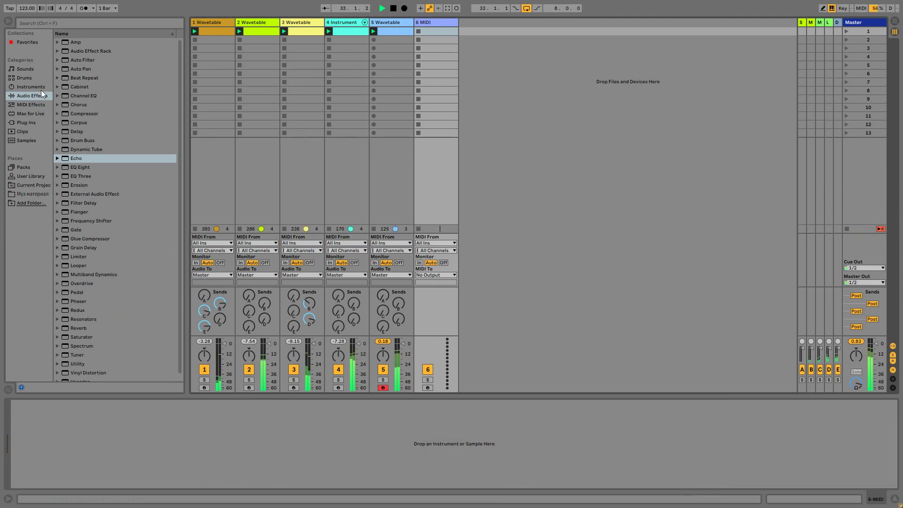
pyautogui.click(29, 114)
pyautogui.click(58, 44)
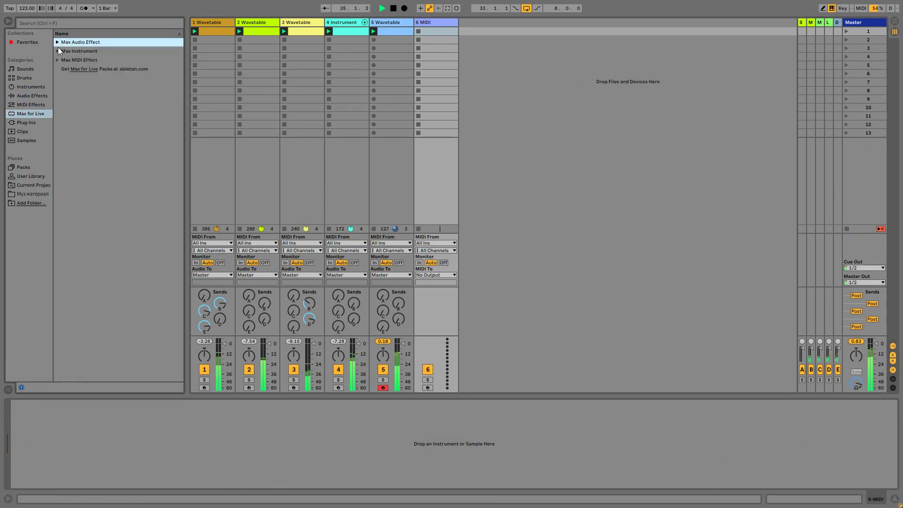
pyautogui.click(58, 52)
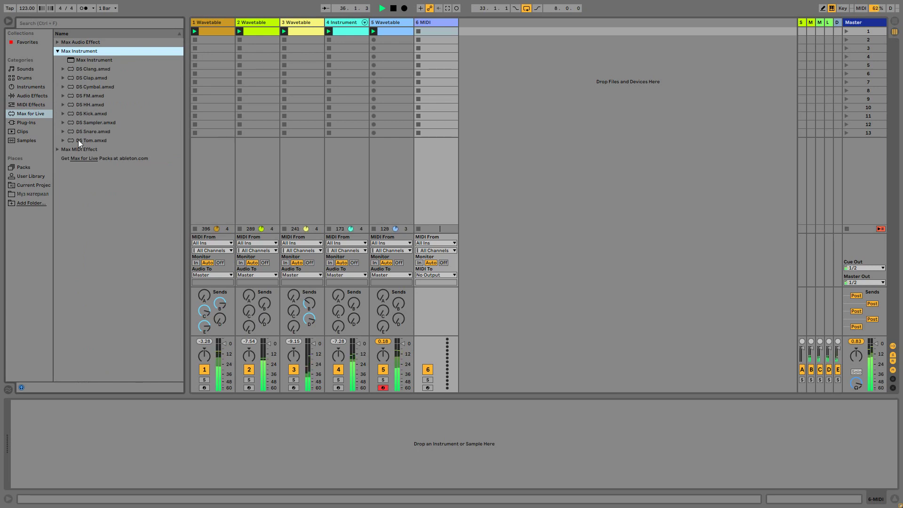
pyautogui.moveTo(101, 113); pyautogui.dragTo(130, 451)
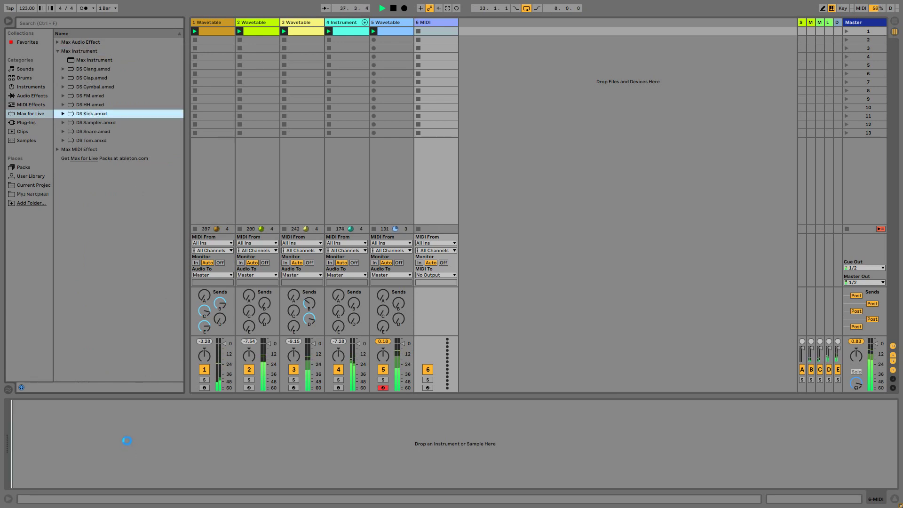
# Create and launch a one-beat looping clip on the DS Kick track, with a C3 note at 1.1.1.
pyautogui.doubleClick(433, 31)
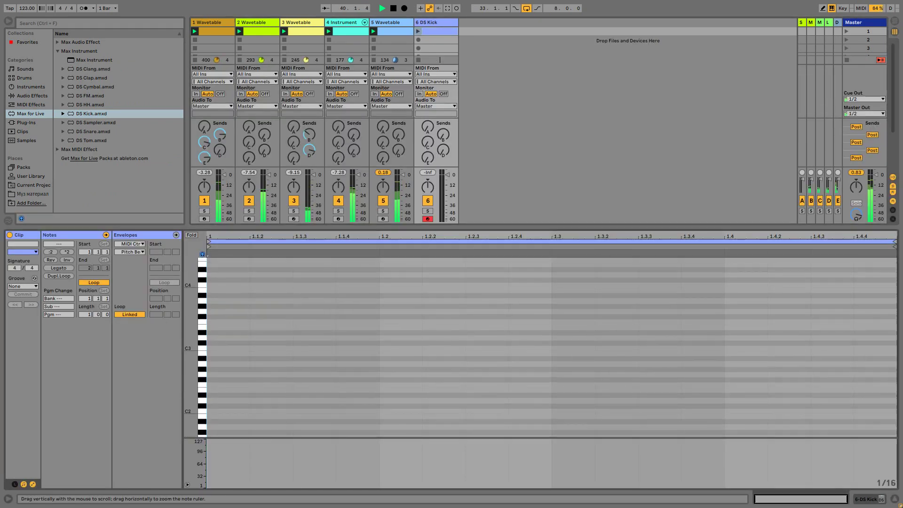
pyautogui.doubleClick(230, 349)
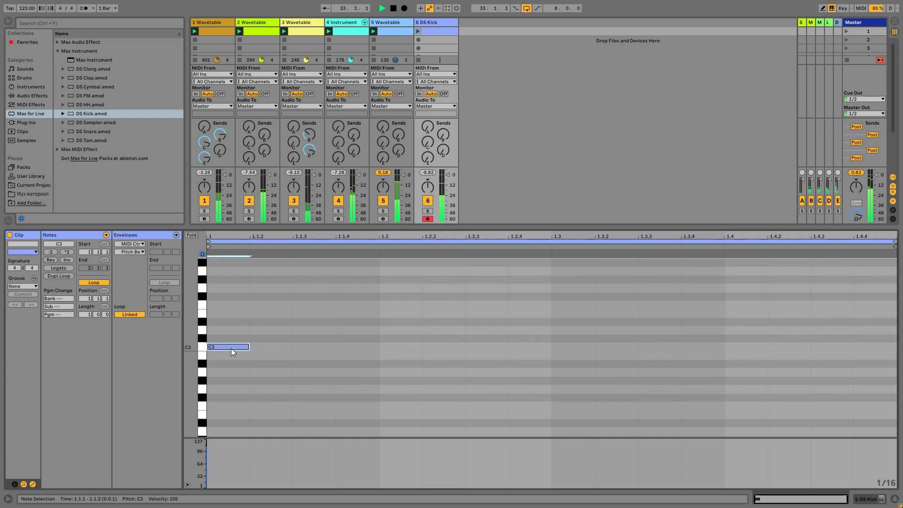
pyautogui.keyDown('ctrl'); pyautogui.moveTo(231, 349); pyautogui.dragTo(379, 349); pyautogui.keyUp('ctrl')
pyautogui.doubleClick(365, 348)
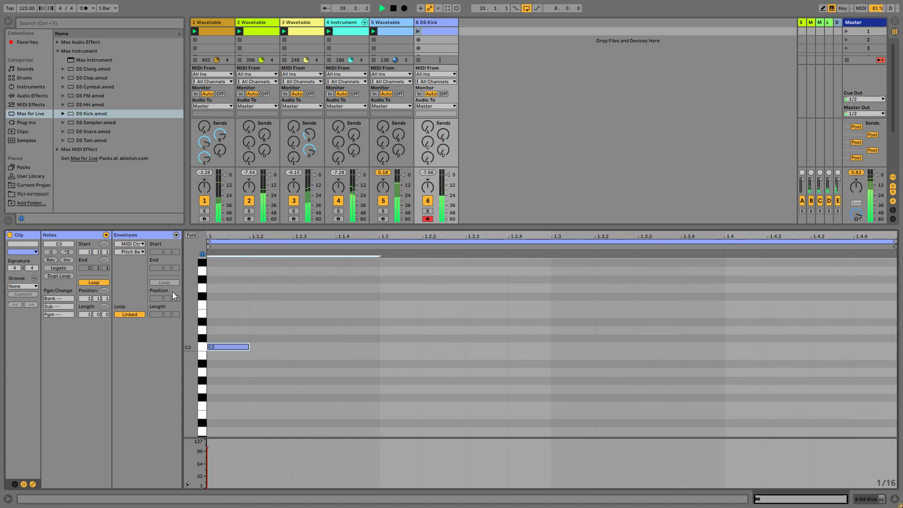
pyautogui.hotkey('ctrl', 'l')
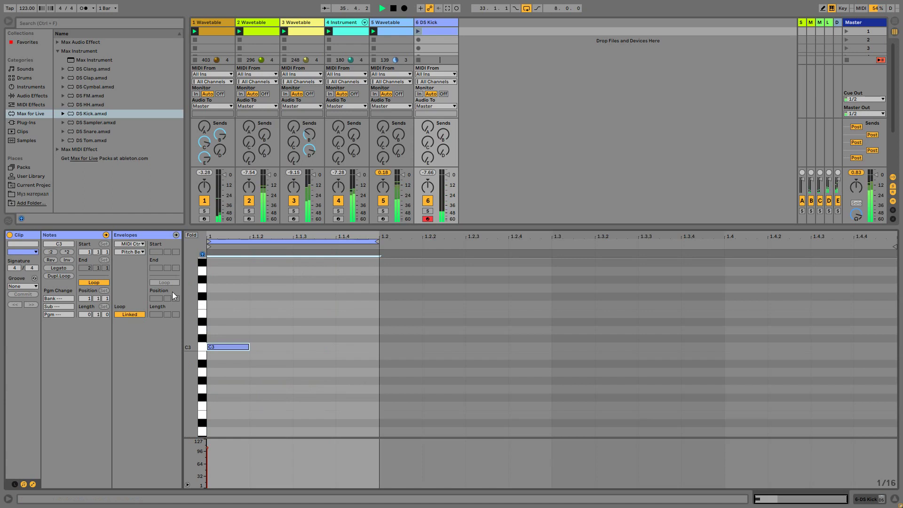
pyautogui.click(418, 31)
# Turn on the DS Kick's click and set decay to 28.1%, envelope to 29.0%, volume to -6.9 dB and pitch to 53.5 Hz.
pyautogui.hotkey('shift', 'Tab')
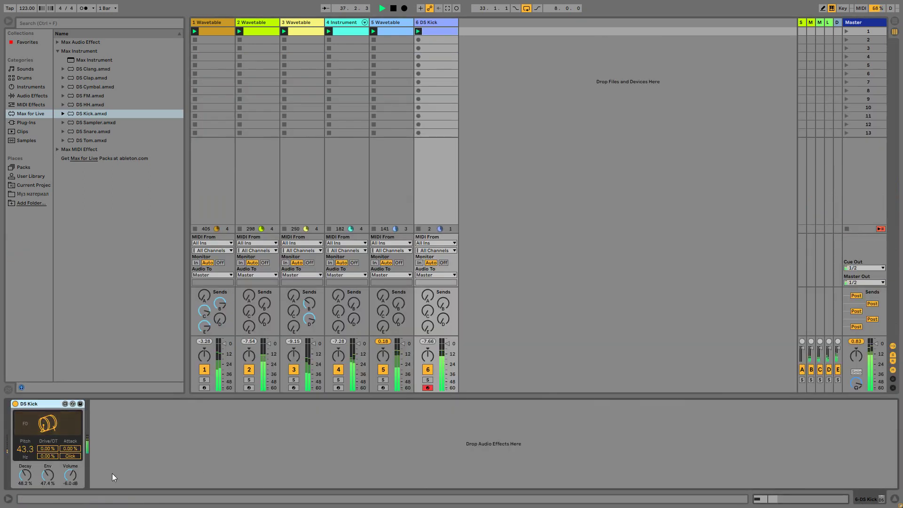
pyautogui.click(71, 456)
pyautogui.moveTo(35, 481); pyautogui.dragTo(70, 480)
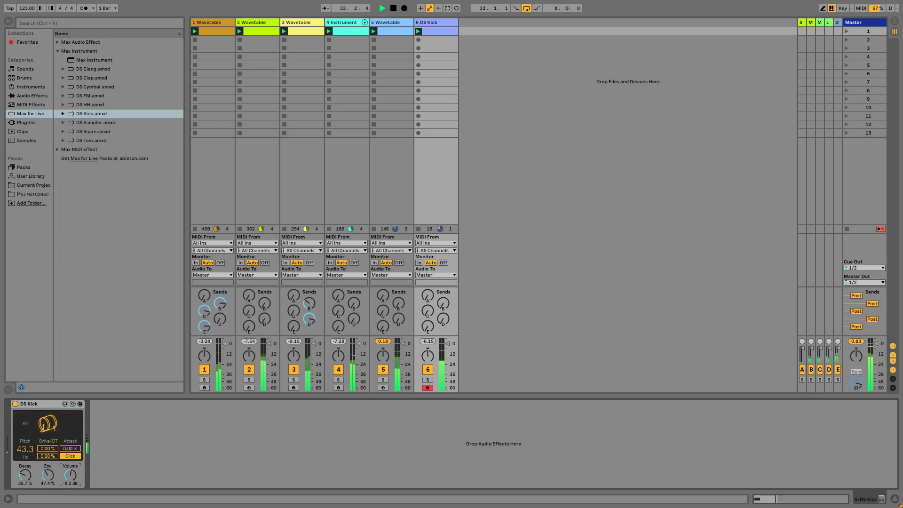
pyautogui.moveTo(47, 475)
pyautogui.mouseDown()
pyautogui.moveTo(71, 480)
pyautogui.moveTo(25, 479)
pyautogui.moveTo(48, 483)
pyautogui.mouseUp()
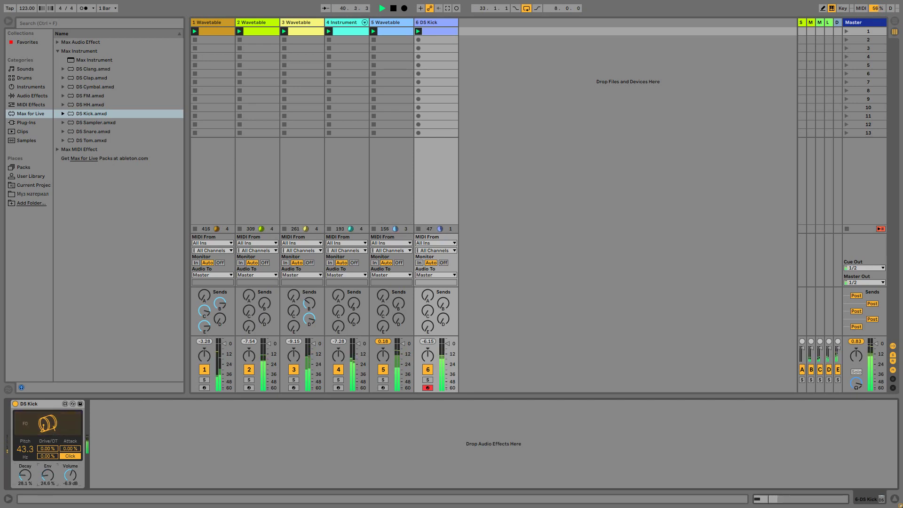
pyautogui.moveTo(48, 480); pyautogui.dragTo(49, 479)
pyautogui.moveTo(25, 449); pyautogui.dragTo(25, 435)
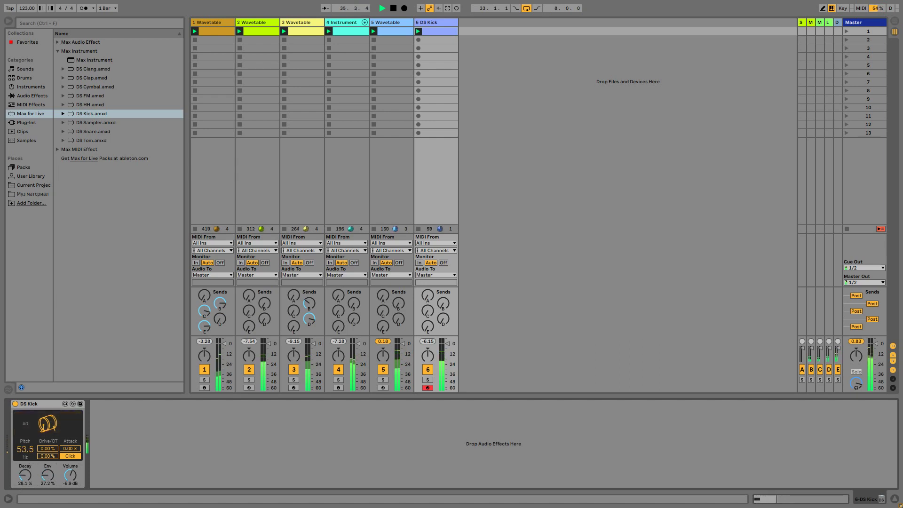
pyautogui.moveTo(44, 476); pyautogui.dragTo(45, 479)
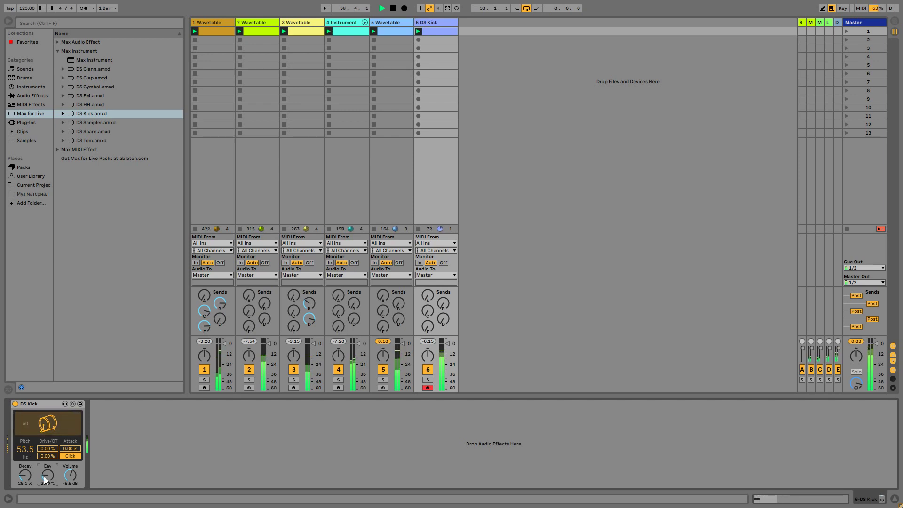
# Add a new MIDI track after the DS Kick track and load the DS Tom instrument onto it.
pyautogui.click(434, 29)
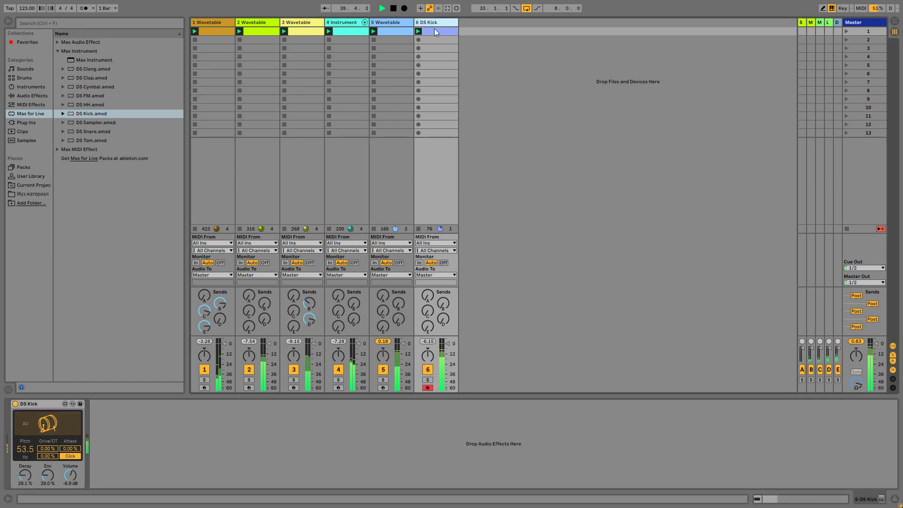
pyautogui.hotkey('ctrl', 'shift', 't')
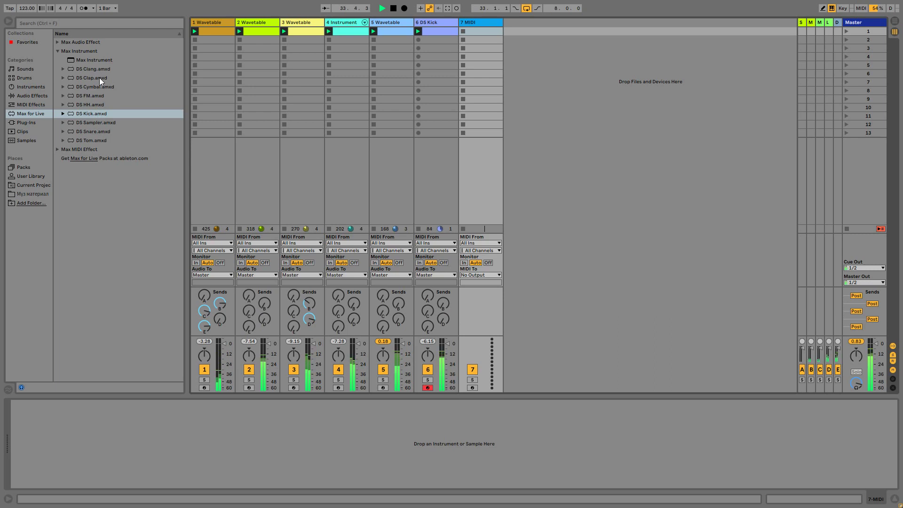
pyautogui.moveTo(91, 140); pyautogui.dragTo(112, 446)
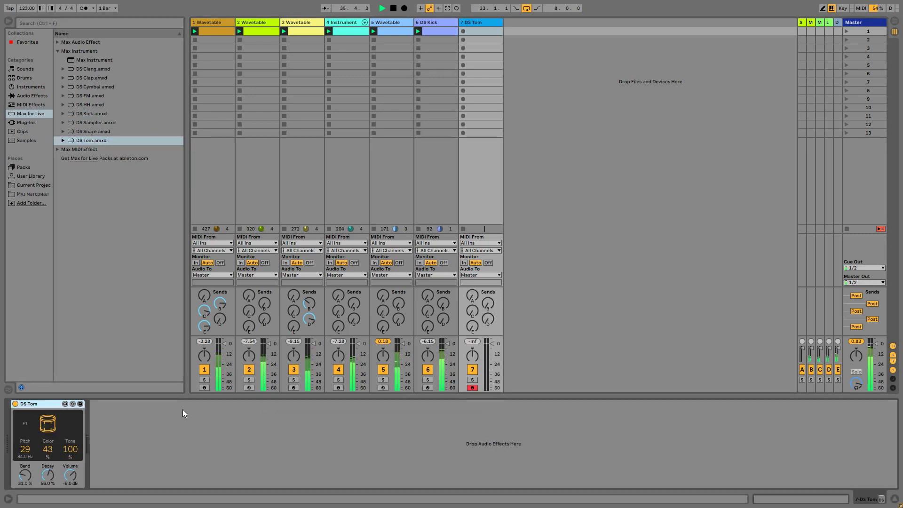
# Create a one-bar clip on the DS Tom track with C3 notes at 1.1.4 and 1.3.3.
pyautogui.doubleClick(479, 33)
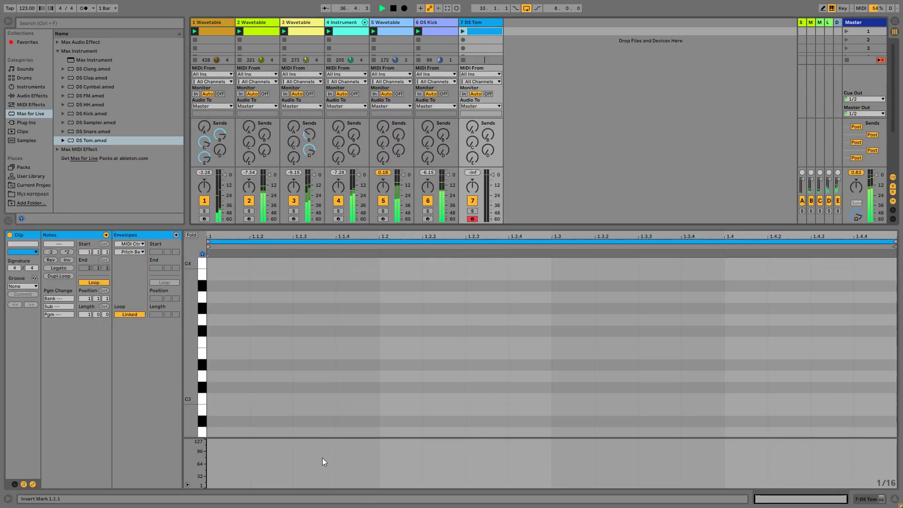
pyautogui.doubleClick(302, 399)
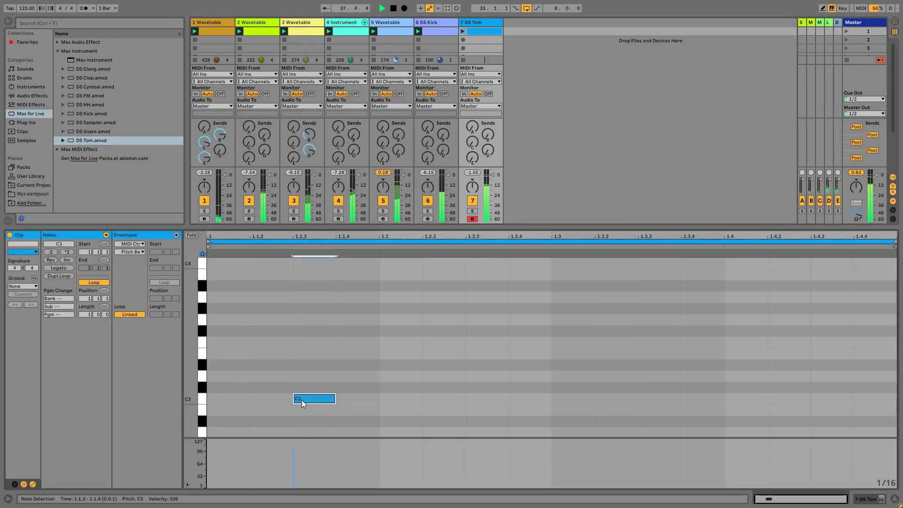
pyautogui.moveTo(305, 397); pyautogui.dragTo(353, 402)
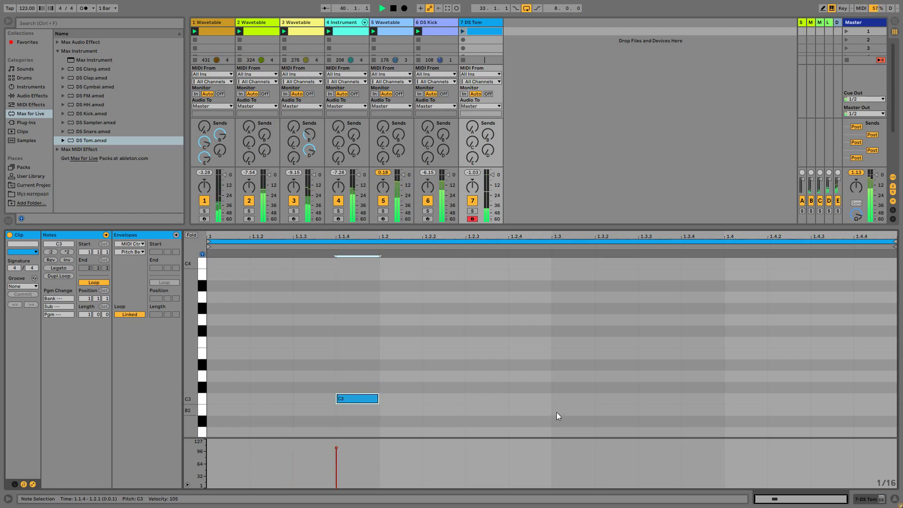
pyautogui.moveTo(367, 400)
pyautogui.mouseDown()
pyautogui.moveTo(615, 409)
pyautogui.moveTo(661, 400)
pyautogui.mouseUp()
# Shorten the DS Tom's decay to 14.3% and move the clip's second C3 note to 1.3.2.
pyautogui.click(870, 503)
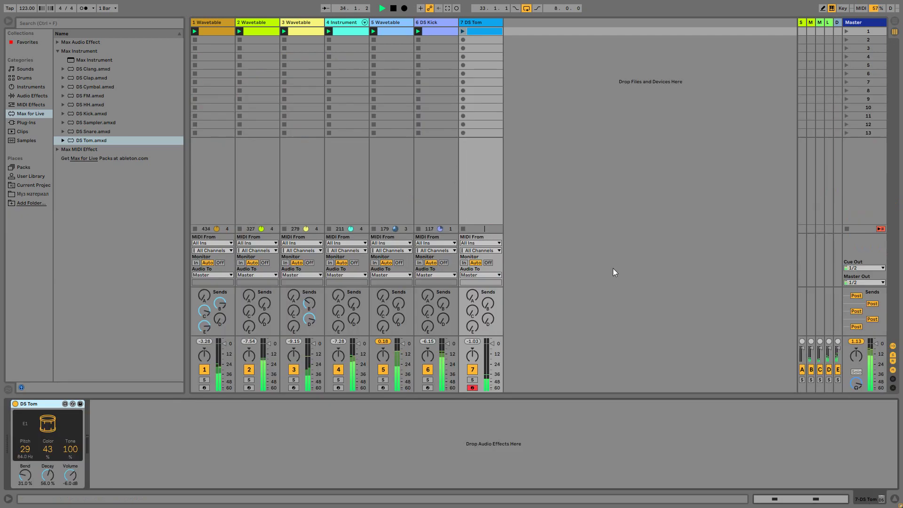
pyautogui.moveTo(47, 475); pyautogui.dragTo(47, 503)
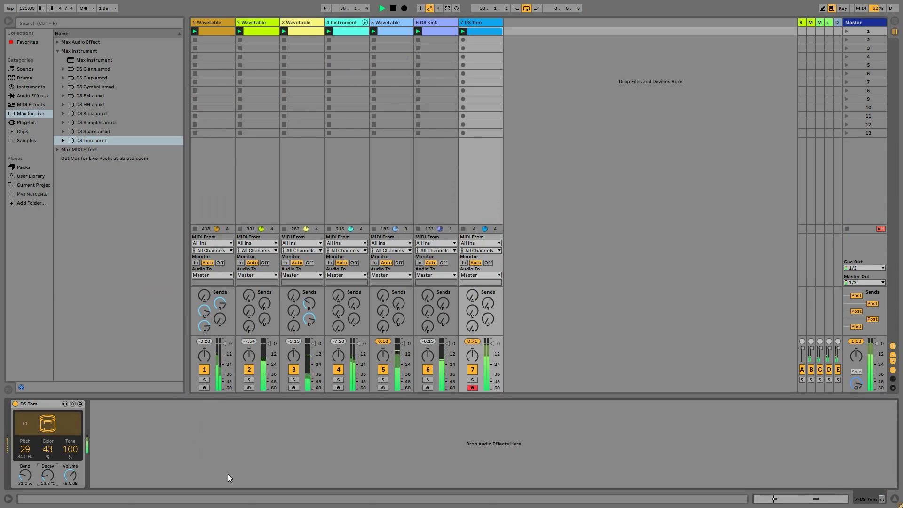
pyautogui.hotkey('shift', 'Tab')
pyautogui.click(704, 400)
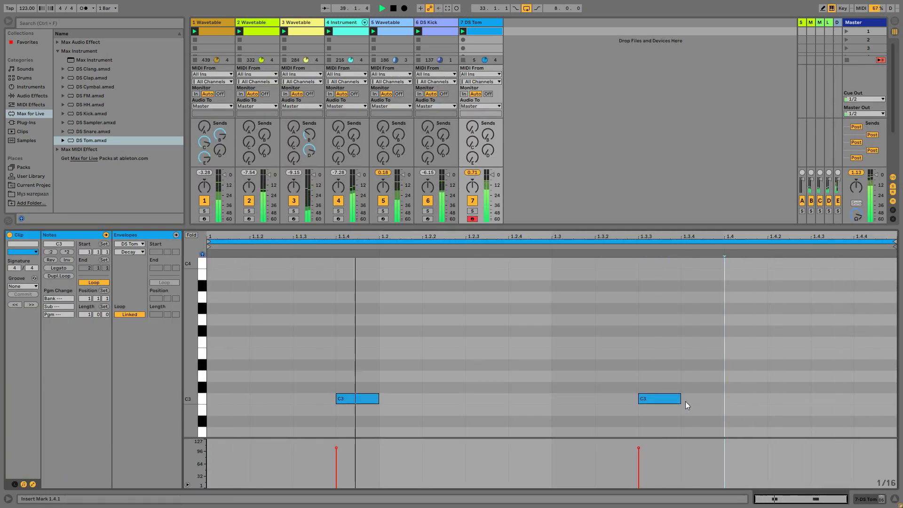
pyautogui.moveTo(667, 400); pyautogui.dragTo(625, 403)
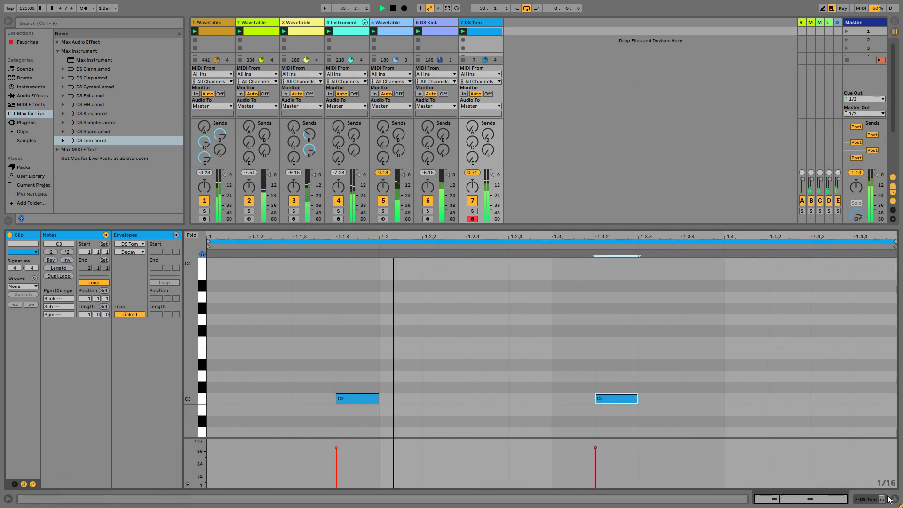
# Set the DS Tom's pitch to 36, bend to 17.0% and decay to 15.1%.
pyautogui.hotkey('shift', 'Tab')
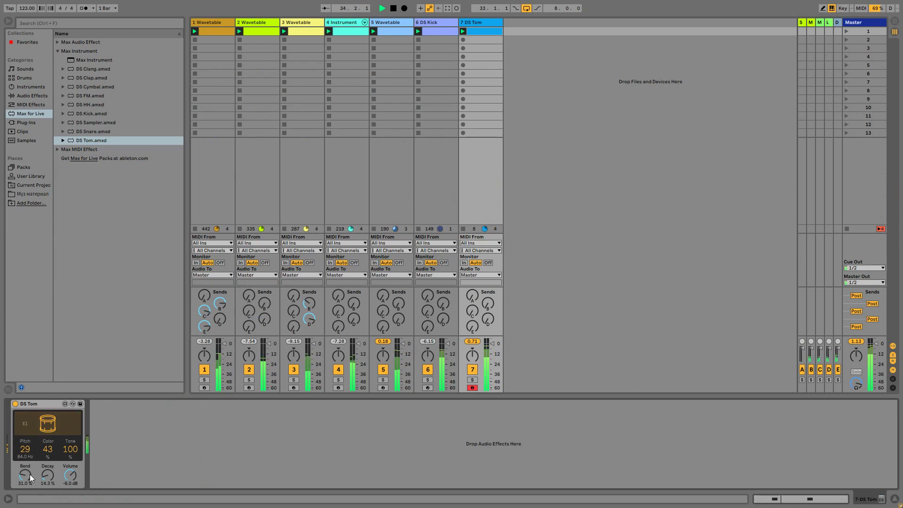
pyautogui.moveTo(30, 441); pyautogui.dragTo(30, 434)
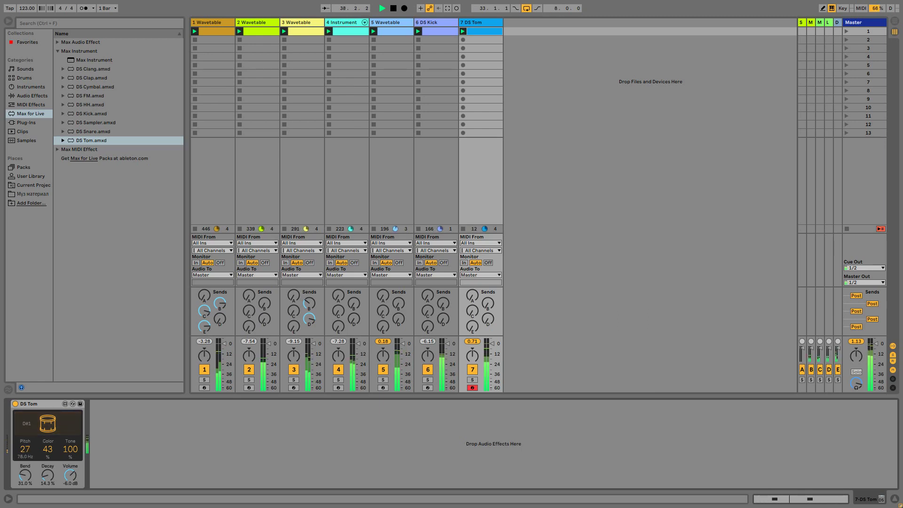
pyautogui.moveTo(25, 449)
pyautogui.mouseDown()
pyautogui.moveTo(25, 457)
pyautogui.moveTo(28, 450)
pyautogui.mouseUp()
pyautogui.moveTo(47, 475); pyautogui.dragTo(28, 461)
pyautogui.moveTo(31, 457); pyautogui.dragTo(30, 442)
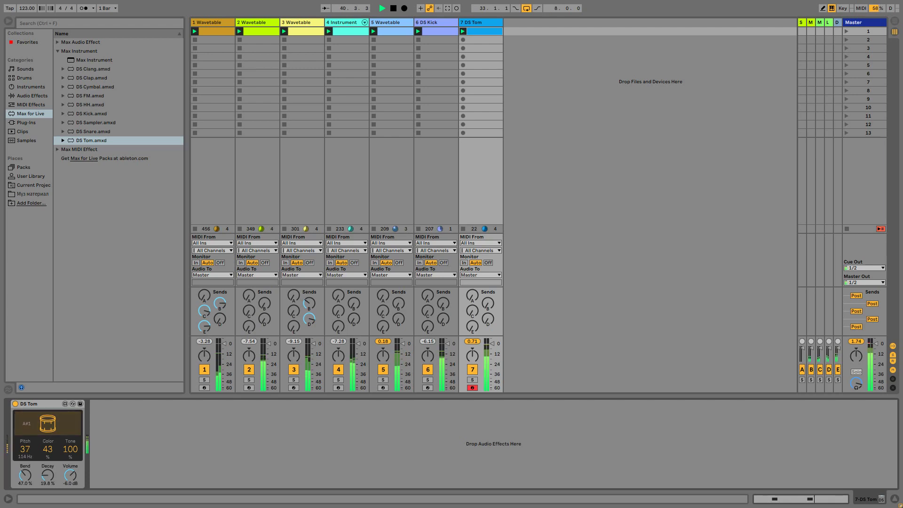
pyautogui.moveTo(26, 451); pyautogui.dragTo(25, 481)
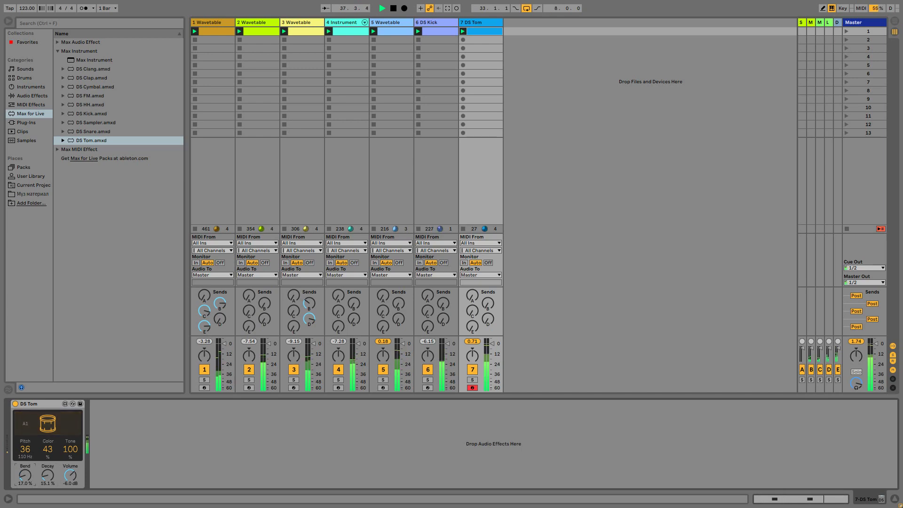
# Reduce the DS Tom's tone to 23% and raise sends B, C and E on its track.
pyautogui.moveTo(70, 449); pyautogui.dragTo(70, 460)
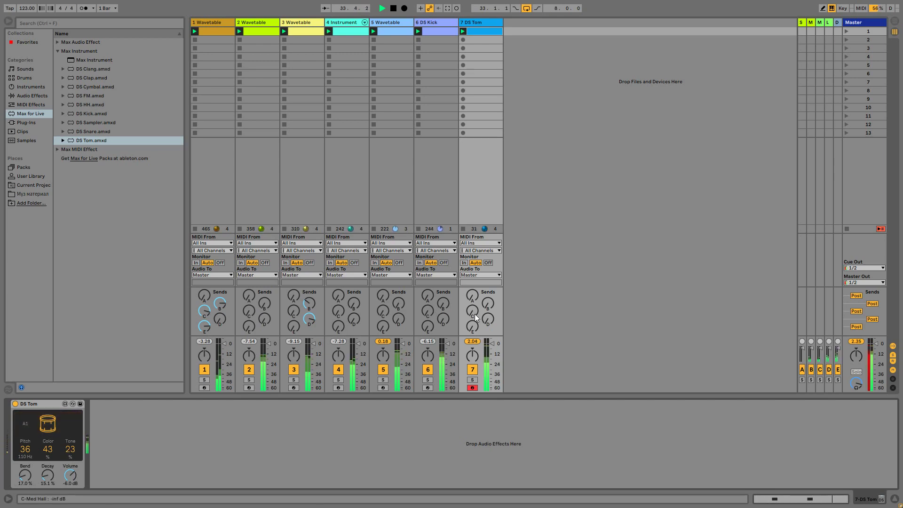
pyautogui.moveTo(487, 308)
pyautogui.mouseDown()
pyautogui.moveTo(478, 287)
pyautogui.moveTo(472, 317)
pyautogui.mouseUp()
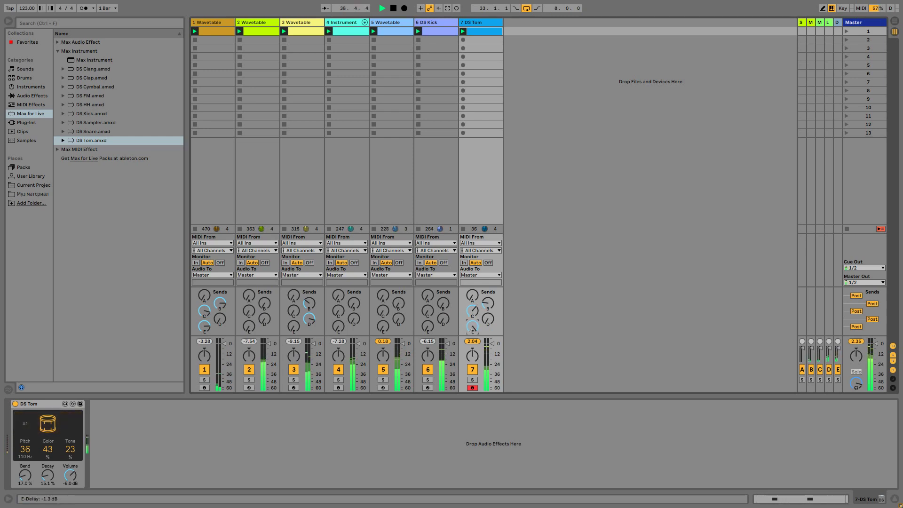
pyautogui.moveTo(472, 326); pyautogui.dragTo(472, 334)
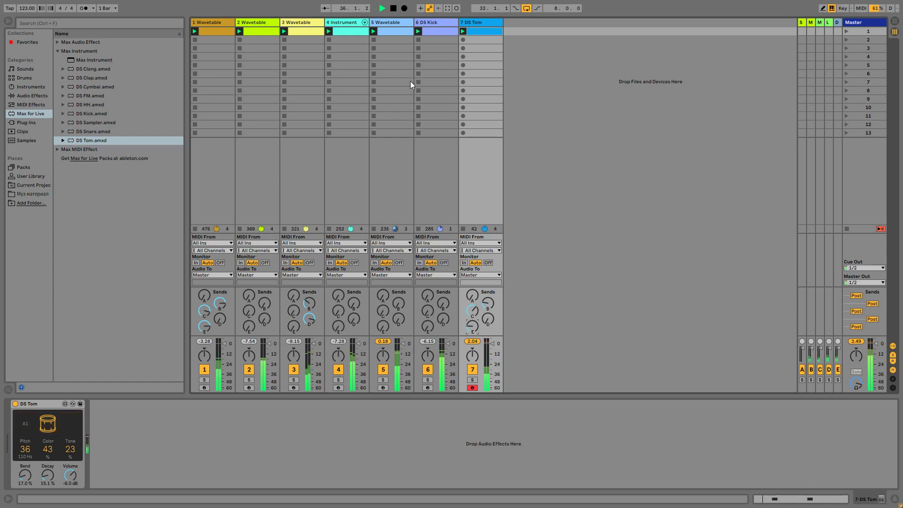
# Add a Compressor after the synth on the 2 Wavetable track and enable its sidechain with 6-DS Kick as input.
pyautogui.click(258, 24)
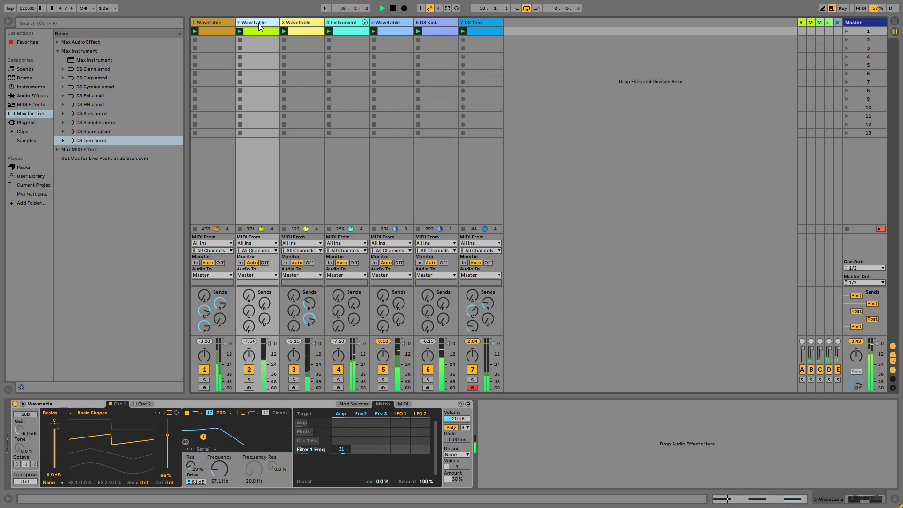
pyautogui.click(33, 95)
pyautogui.click(93, 157)
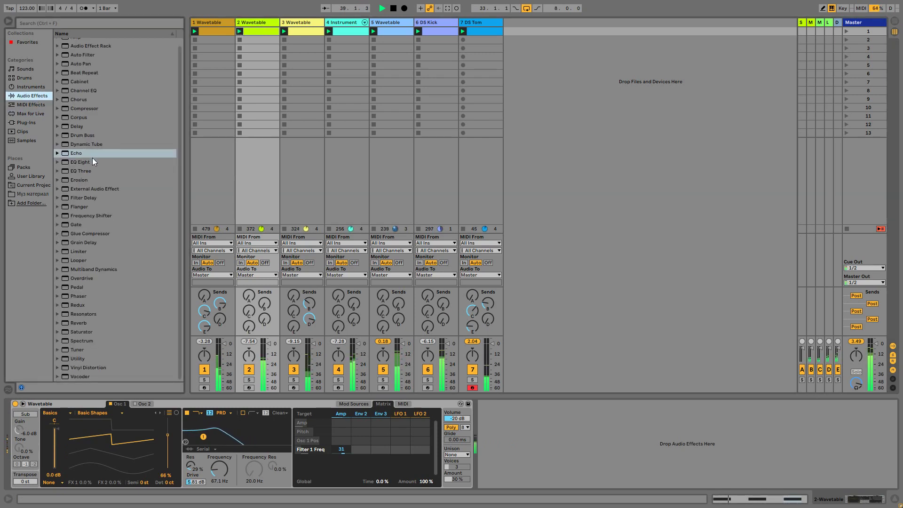
pyautogui.moveTo(80, 114); pyautogui.dragTo(541, 439)
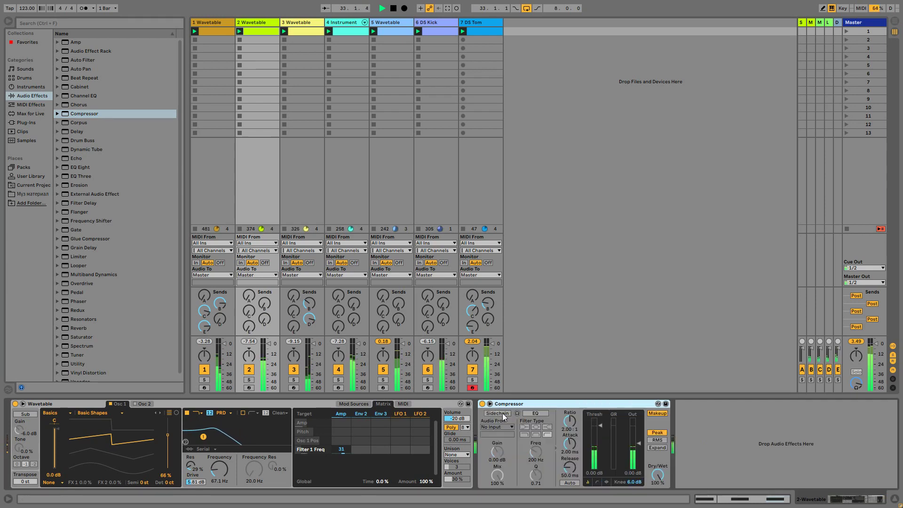
pyautogui.click(503, 412)
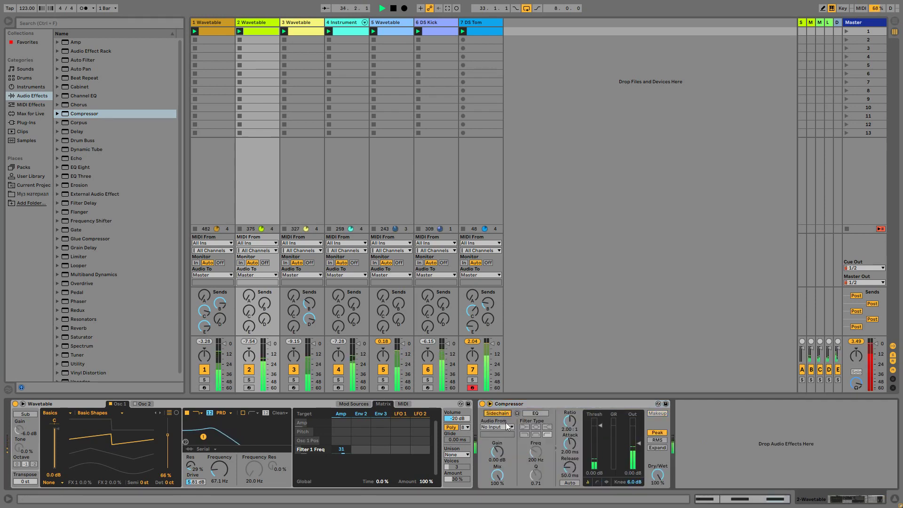
pyautogui.click(506, 426)
pyautogui.click(492, 452)
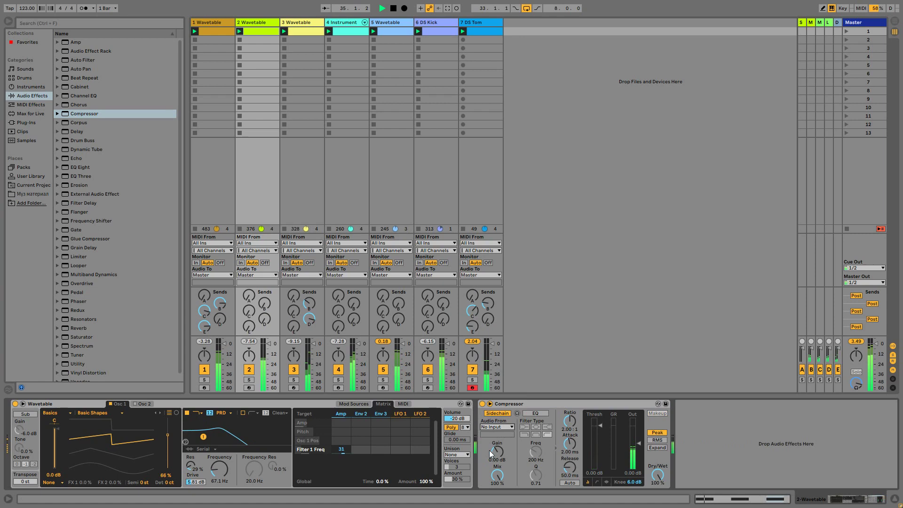
# Set the Compressor on 2 Wavetable to 0.01 ms attack, 10 ms lookahead, -18.2 dB threshold and a 6.00:1 ratio.
pyautogui.moveTo(573, 450); pyautogui.dragTo(573, 475)
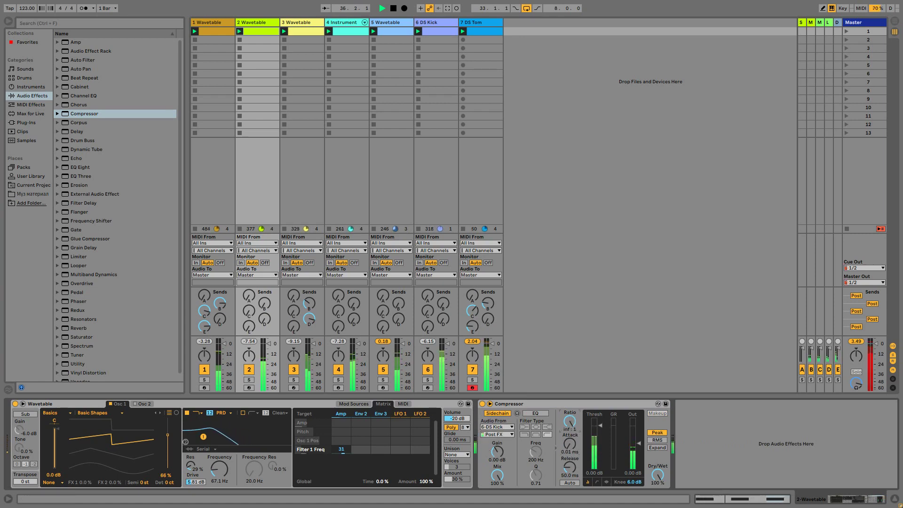
pyautogui.click(598, 482)
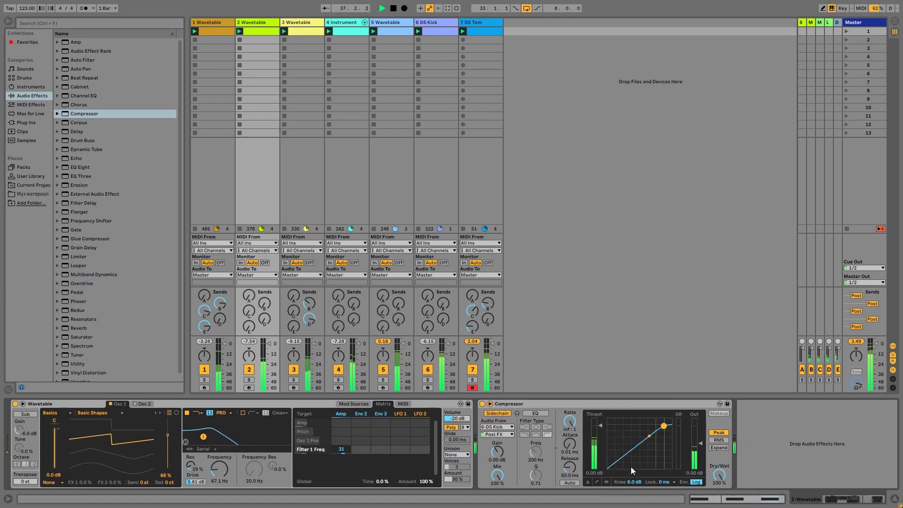
pyautogui.click(666, 475)
pyautogui.moveTo(594, 425); pyautogui.dragTo(594, 447)
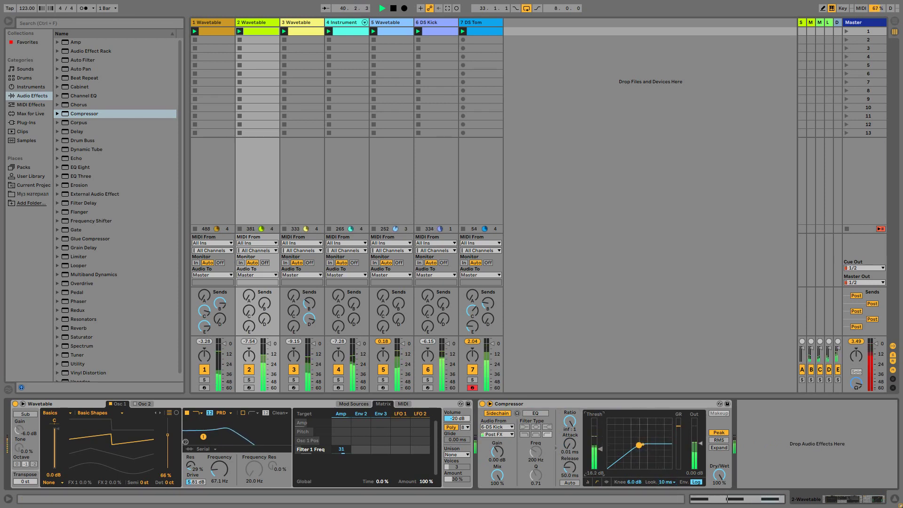
pyautogui.moveTo(566, 411); pyautogui.dragTo(567, 428)
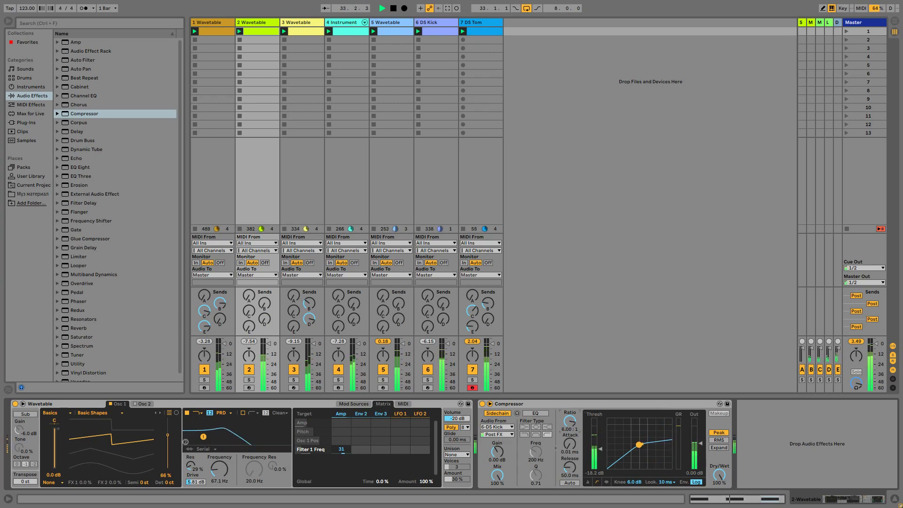
# Copy the sidechain Compressor to the ends of the 3 Wavetable and 4 Instrument chains, reducing the ratio on track 4 to 3.15:1.
pyautogui.click(566, 403)
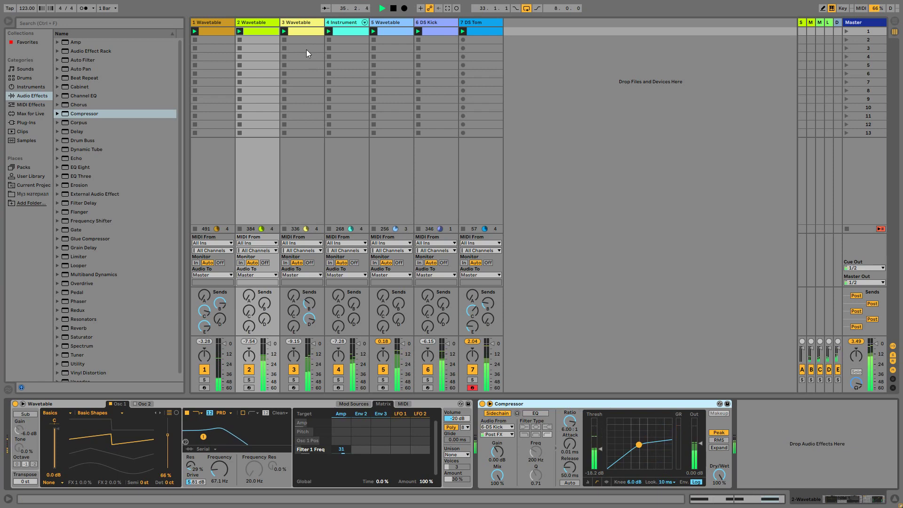
pyautogui.click(301, 22)
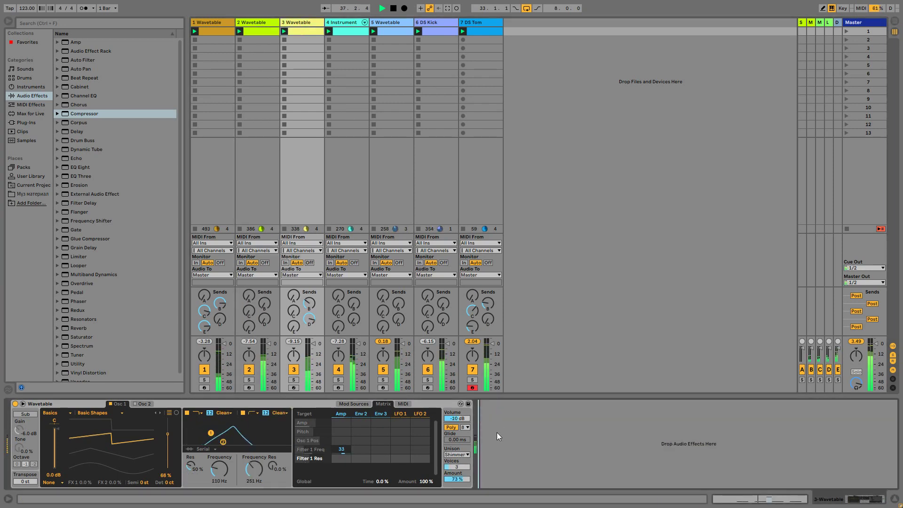
pyautogui.hotkey('ctrl', 'v')
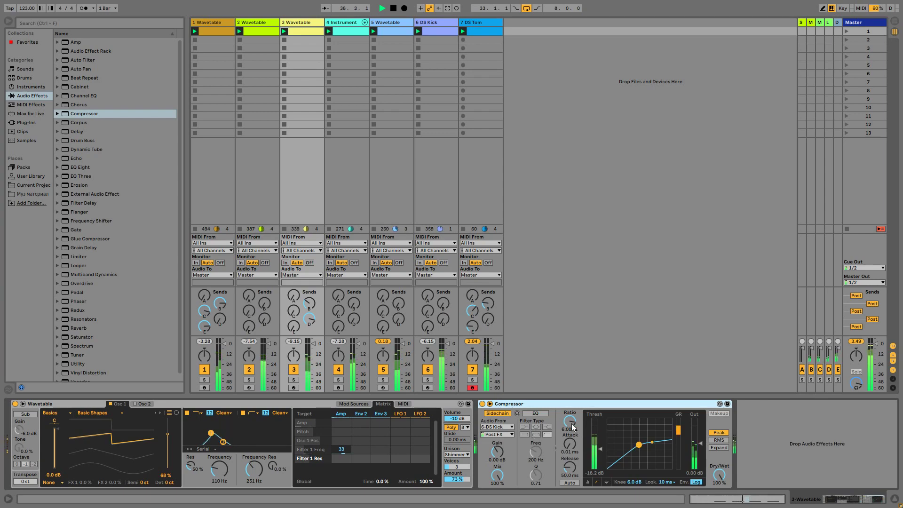
pyautogui.click(351, 22)
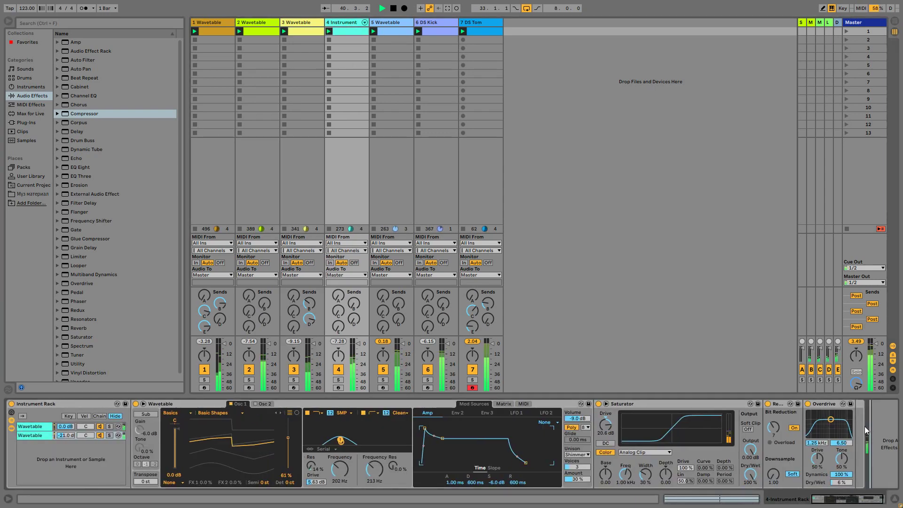
pyautogui.hotkey('ctrl', 'v')
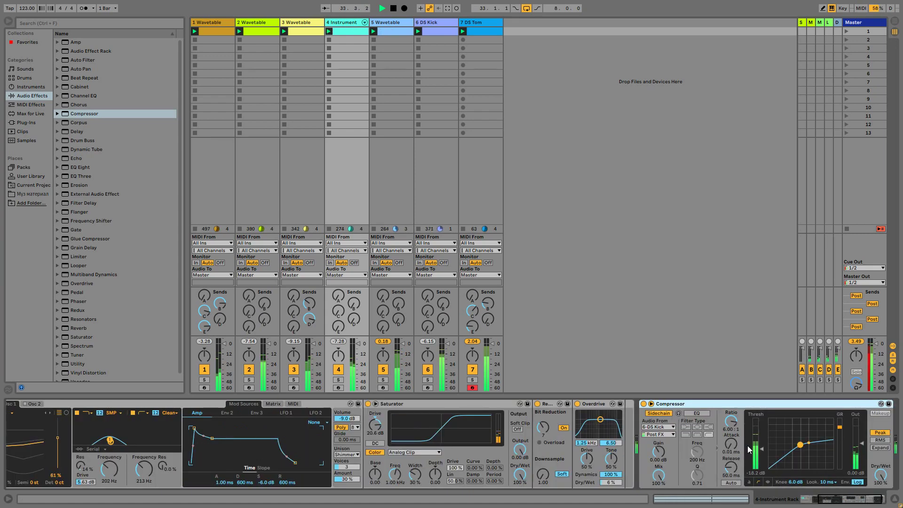
pyautogui.moveTo(731, 421); pyautogui.dragTo(731, 433)
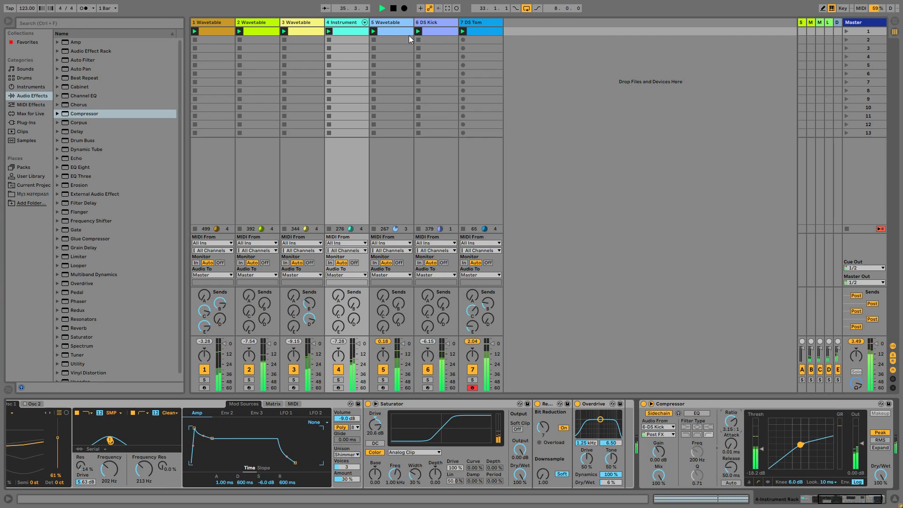
# Paste the copied sidechain Compressor after the Echo on the 5 Wavetable track.
pyautogui.click(388, 24)
pyautogui.click(764, 445)
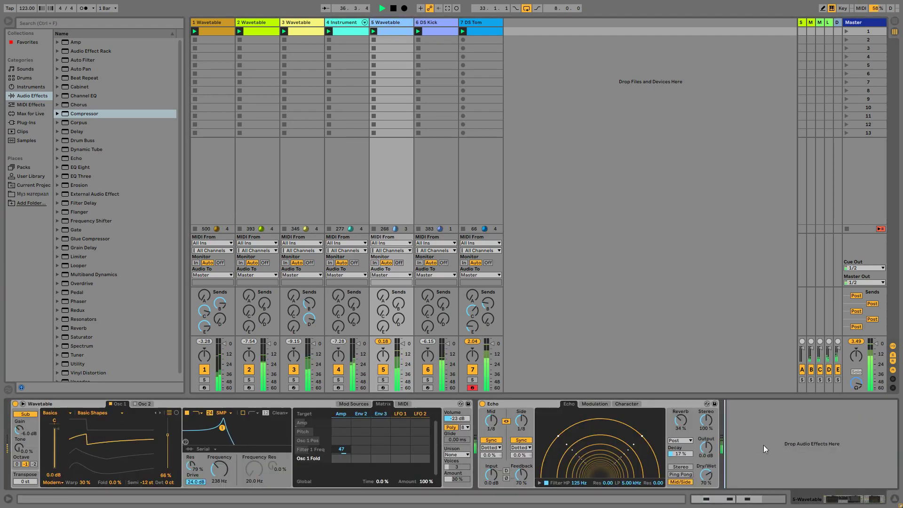
pyautogui.hotkey('ctrl', 'v')
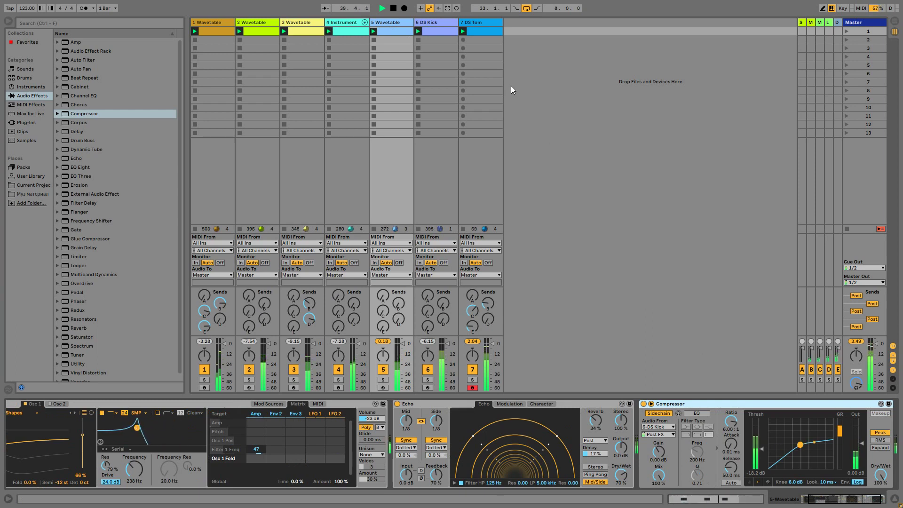
# Set the DS Tom's bend to 7.00%, decay to 10.3% and volume to -3.0 dB.
pyautogui.click(479, 22)
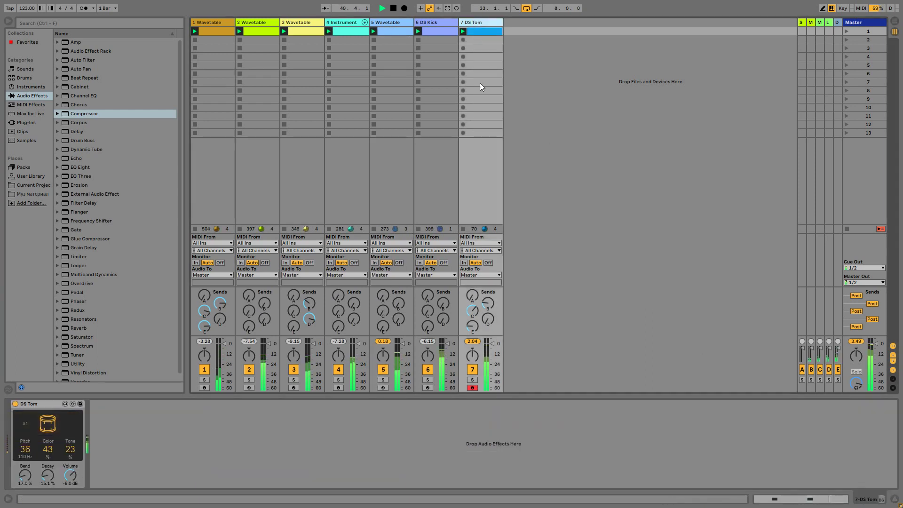
pyautogui.click(882, 500)
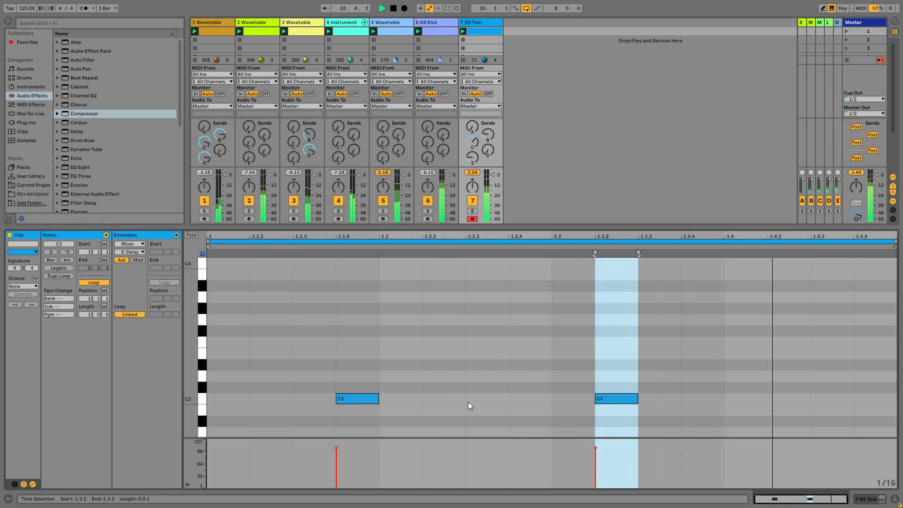
pyautogui.click(882, 500)
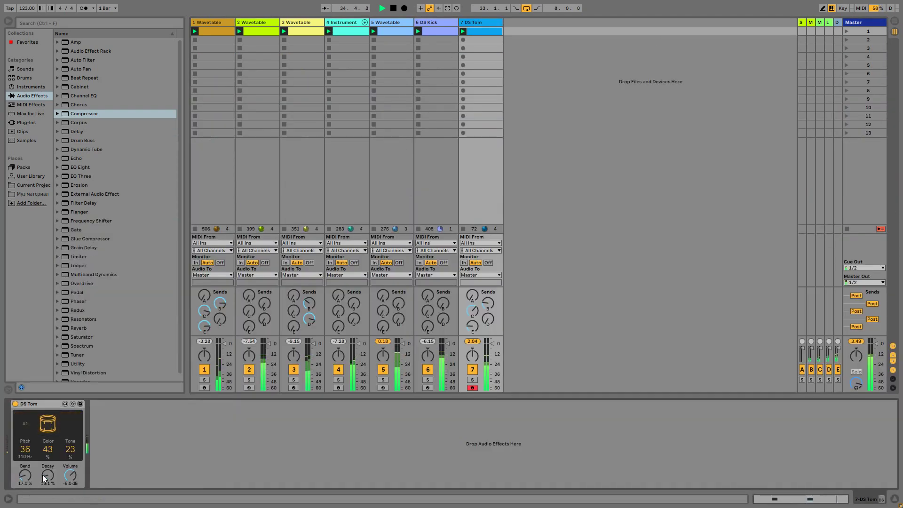
pyautogui.moveTo(47, 475); pyautogui.dragTo(25, 499)
pyautogui.moveTo(71, 475)
pyautogui.mouseDown()
pyautogui.moveTo(70, 484)
pyautogui.moveTo(70, 466)
pyautogui.mouseUp()
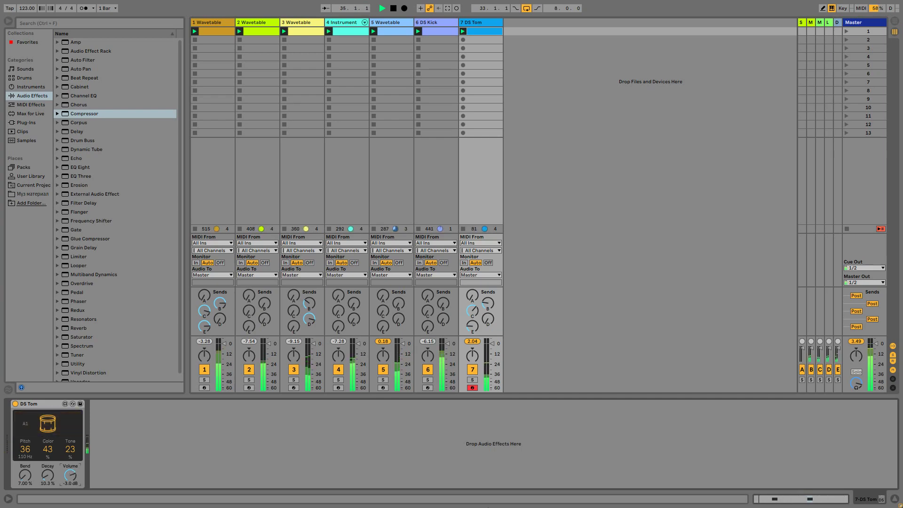
# Duplicate the DS Tom clip's first C3 note to 1.1.2 and lower the copy's velocity.
pyautogui.click(774, 499)
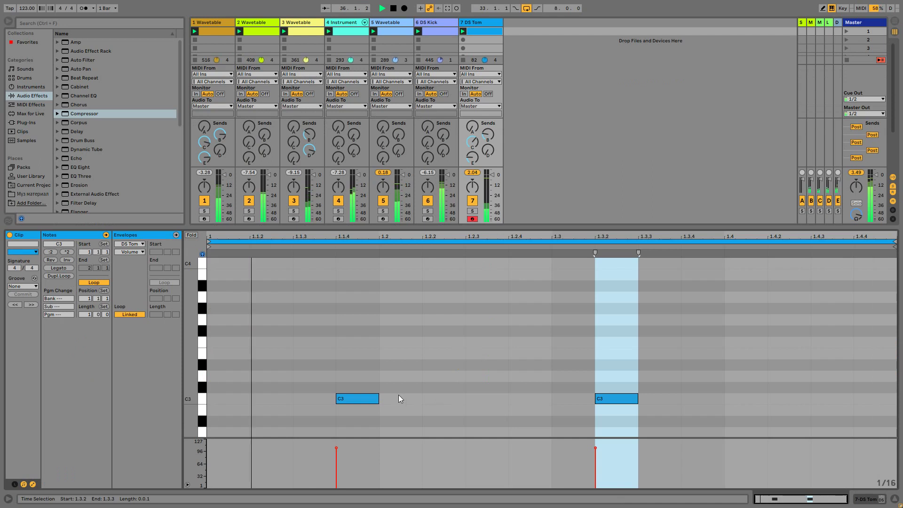
pyautogui.keyDown('ctrl'); pyautogui.moveTo(349, 401); pyautogui.dragTo(266, 399); pyautogui.keyUp('ctrl')
pyautogui.click(270, 401)
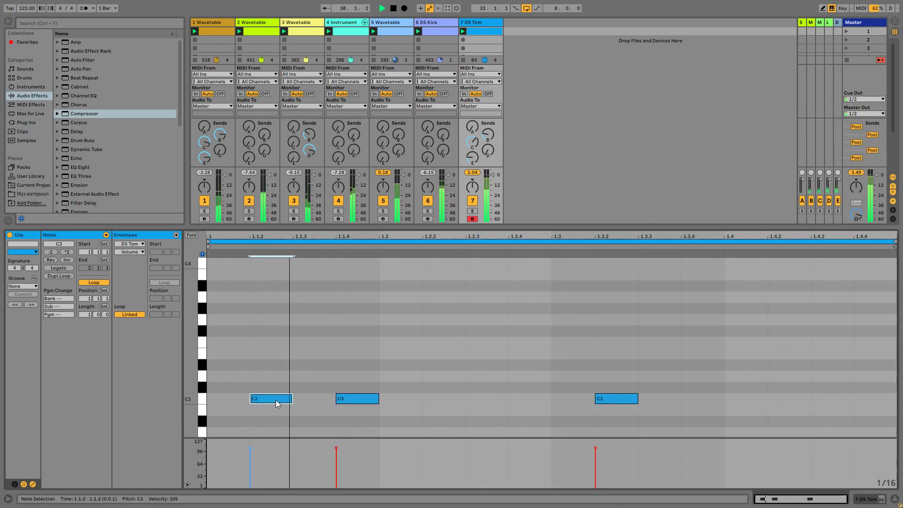
pyautogui.click(352, 400)
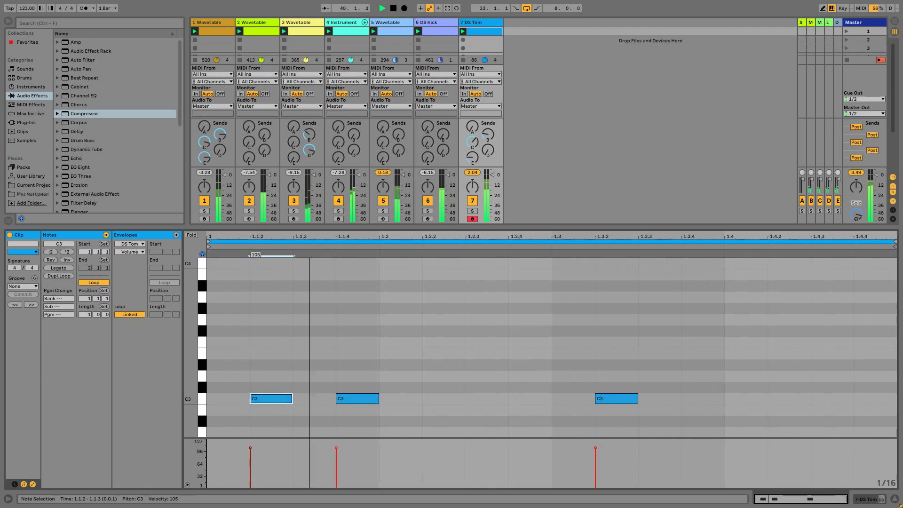
pyautogui.moveTo(250, 448); pyautogui.dragTo(250, 473)
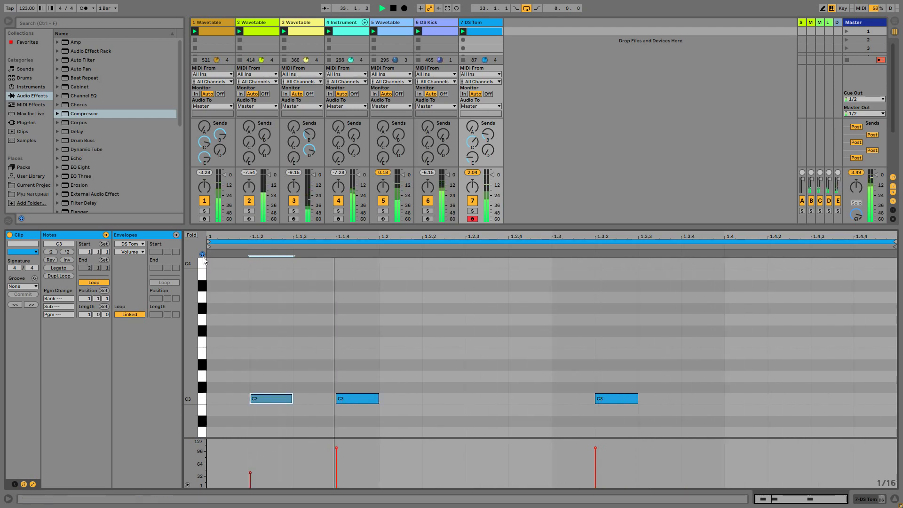
# Duplicate the DS Tom clip's C3 note at 1.3.2 to 1.4.3 and reduce the copy's velocity.
pyautogui.click(621, 400)
pyautogui.moveTo(622, 403); pyautogui.dragTo(829, 399)
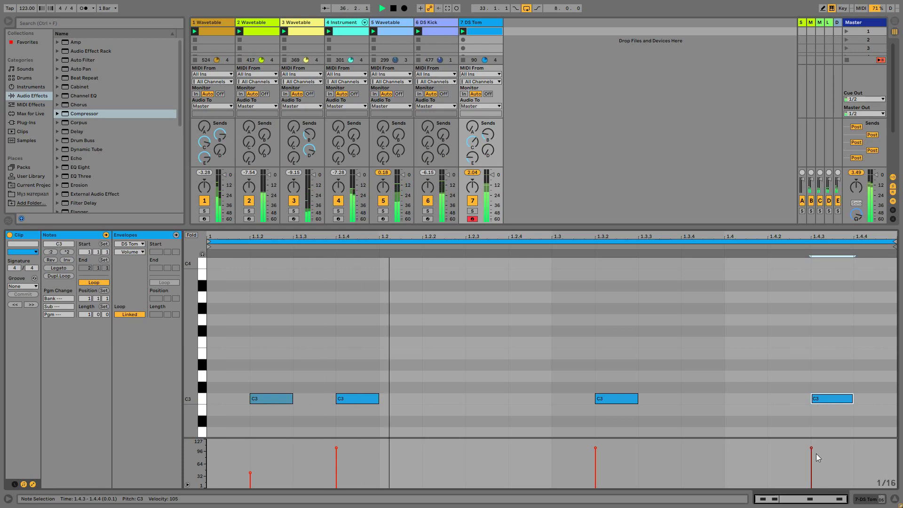
pyautogui.moveTo(812, 449); pyautogui.dragTo(812, 466)
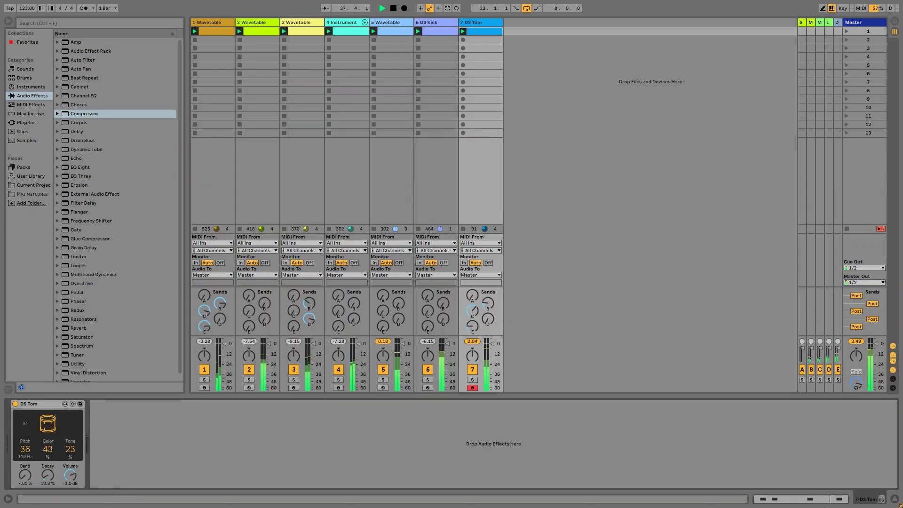
# Insert a new MIDI track after DS Tom and load the DS Clap instrument on it.
pyautogui.click(481, 22)
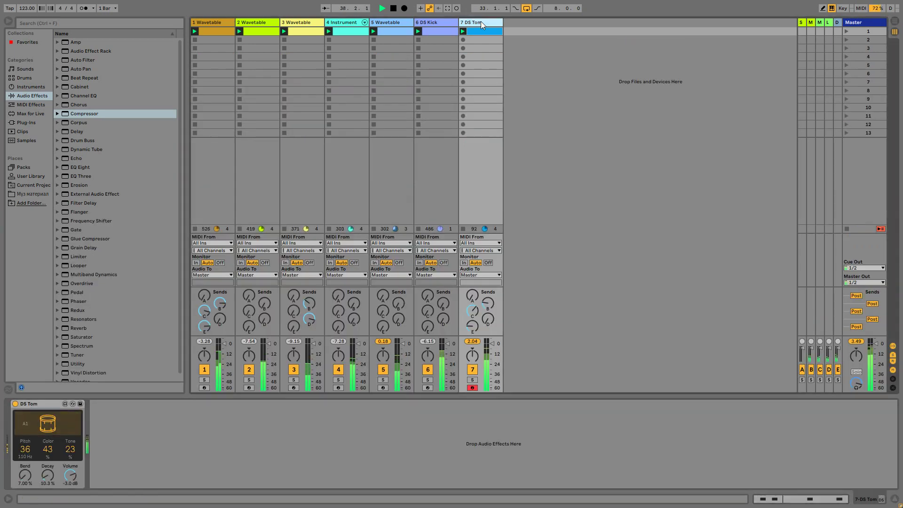
pyautogui.hotkey('ctrl', 'shift', 't')
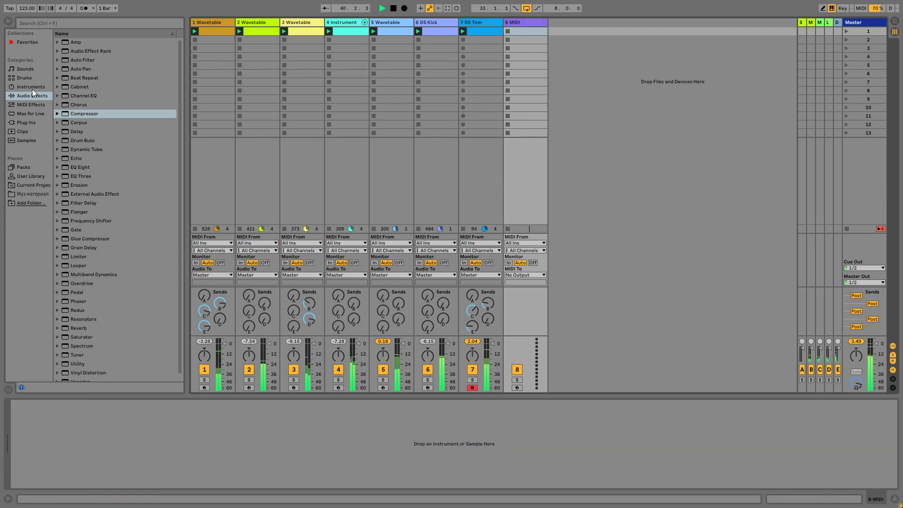
pyautogui.click(29, 114)
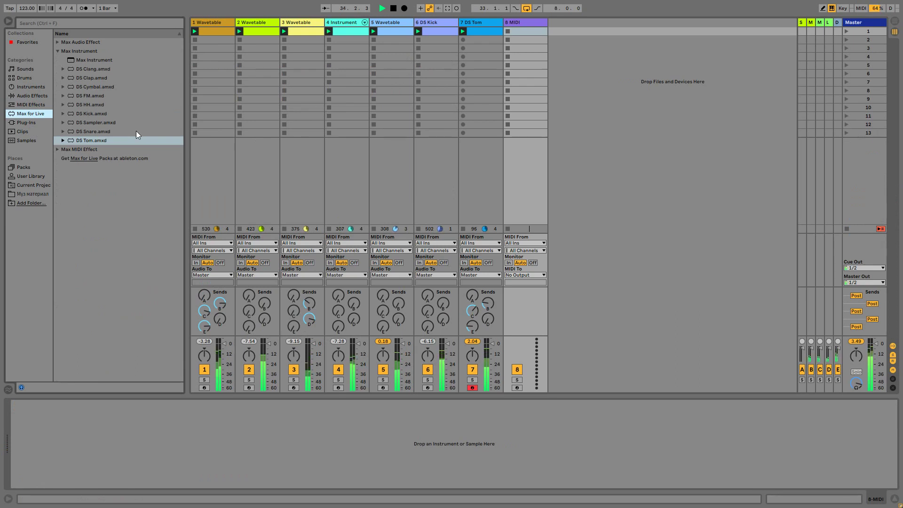
pyautogui.moveTo(86, 80); pyautogui.dragTo(126, 453)
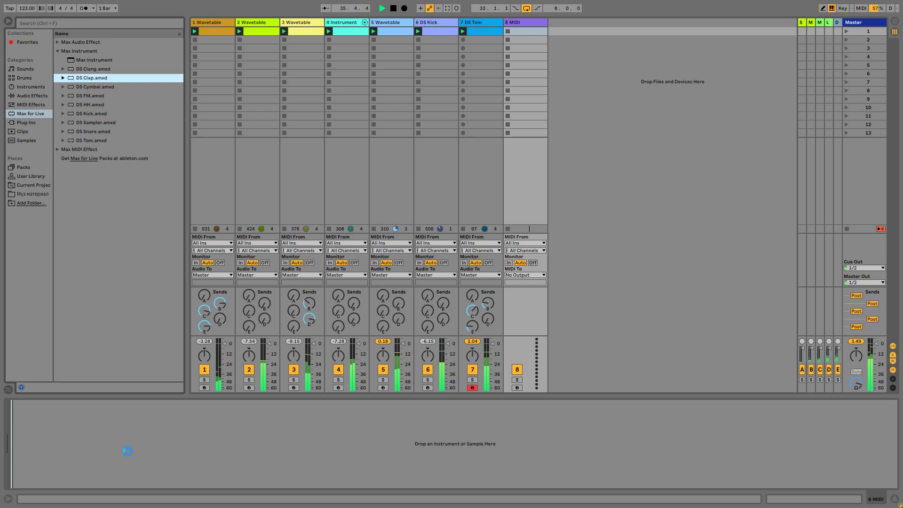
# Create a one-bar clip on the DS Clap track with C3 notes at 1.2 and 1.4, launch it and show the instrument.
pyautogui.doubleClick(521, 32)
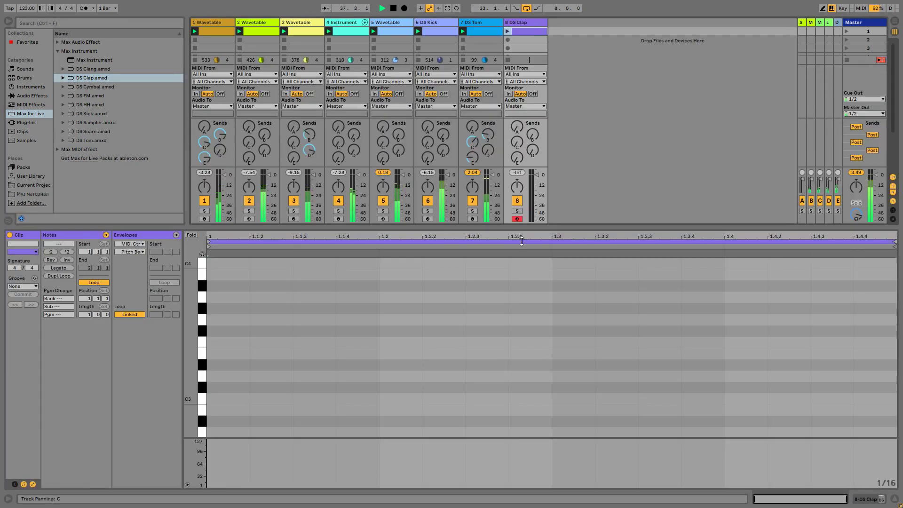
pyautogui.doubleClick(396, 398)
pyautogui.doubleClick(741, 401)
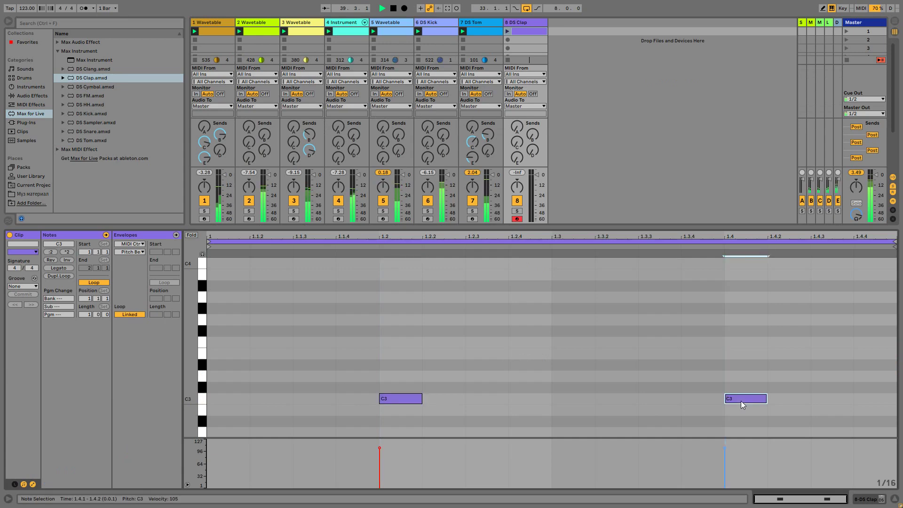
pyautogui.click(507, 32)
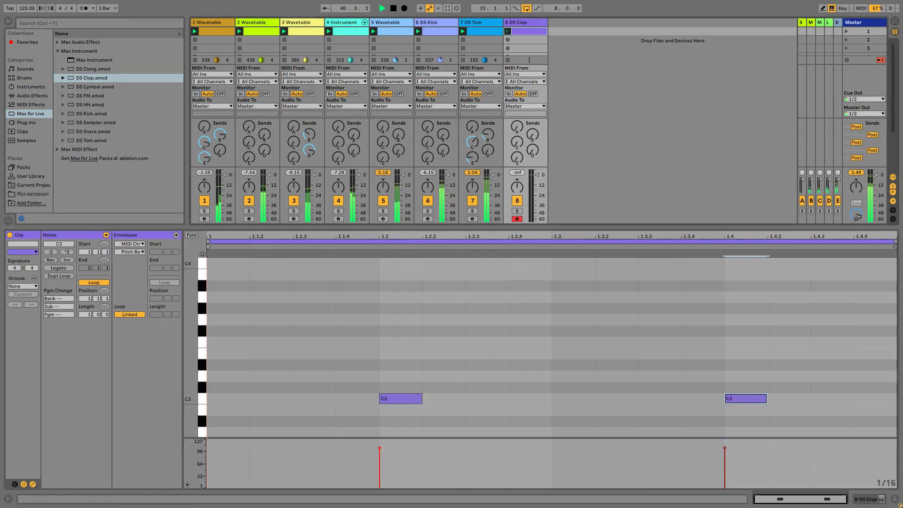
pyautogui.hotkey('shift', 'Tab')
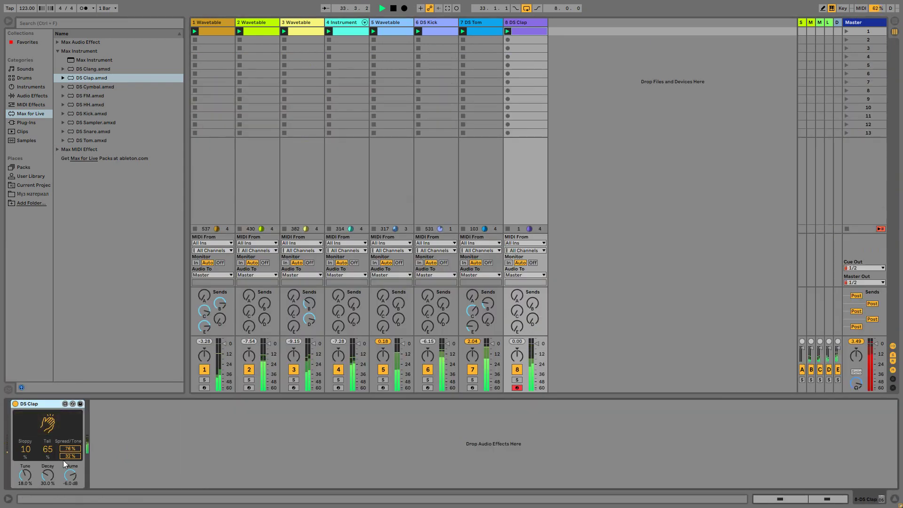
# Adjust the DS Clap instrument to 11.1% Decay, 58% Sloppy, 14% Tail and about 24.5% Tune.
pyautogui.moveTo(52, 476); pyautogui.dragTo(51, 494)
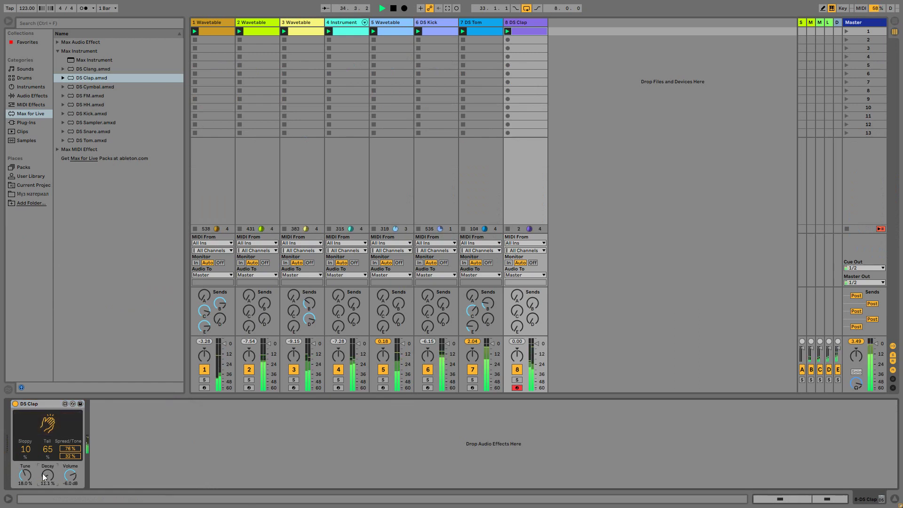
pyautogui.moveTo(25, 449); pyautogui.dragTo(33, 479)
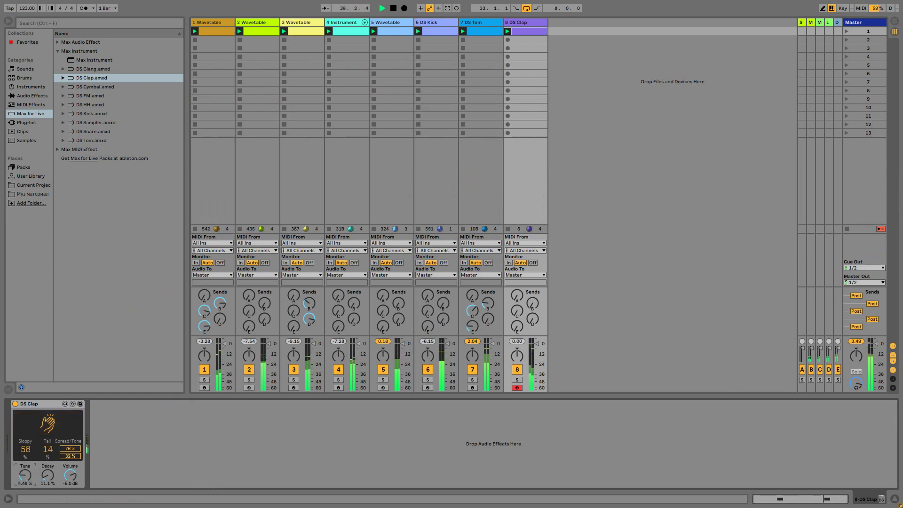
pyautogui.moveTo(25, 475); pyautogui.dragTo(25, 484)
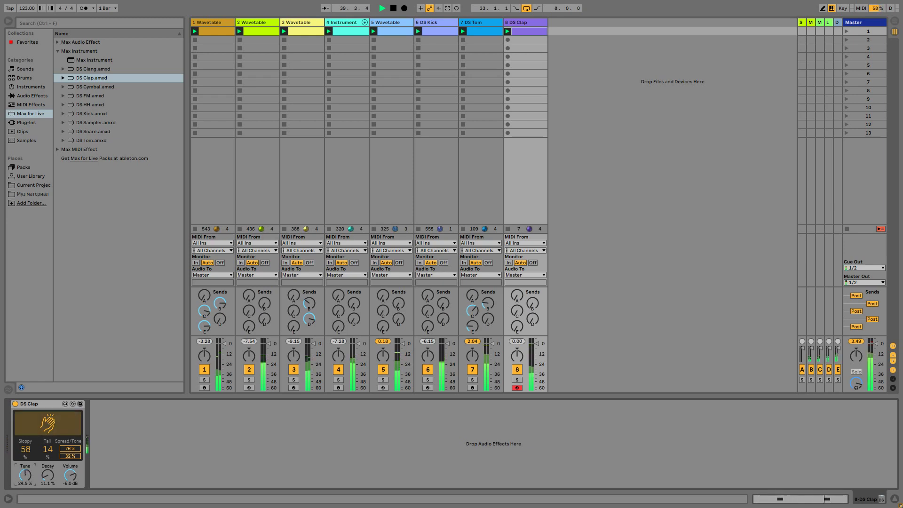
# Set DS Clap's Spread and Tone to 0%, Tune to 14.2%, Sloppy to 0% and Tail to 6%, and raise its A and B sends.
pyautogui.moveTo(65, 450); pyautogui.dragTo(56, 411)
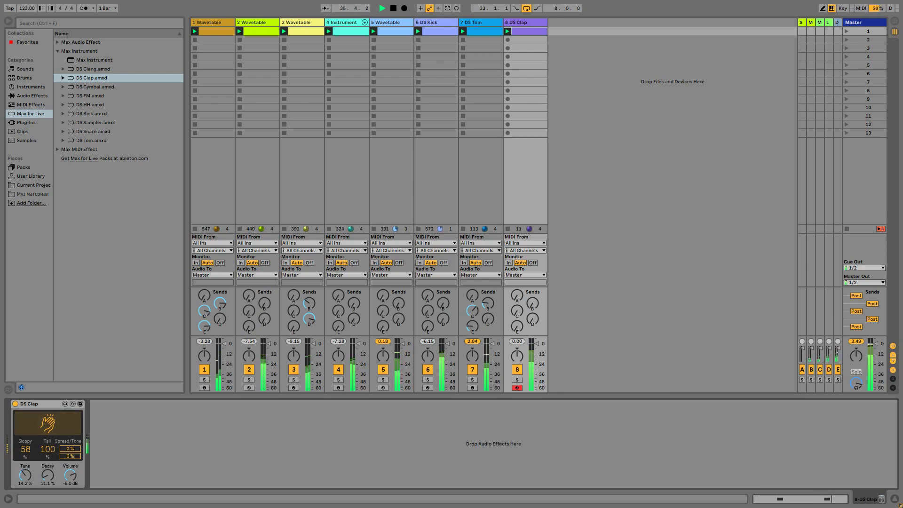
pyautogui.moveTo(26, 449); pyautogui.dragTo(29, 471)
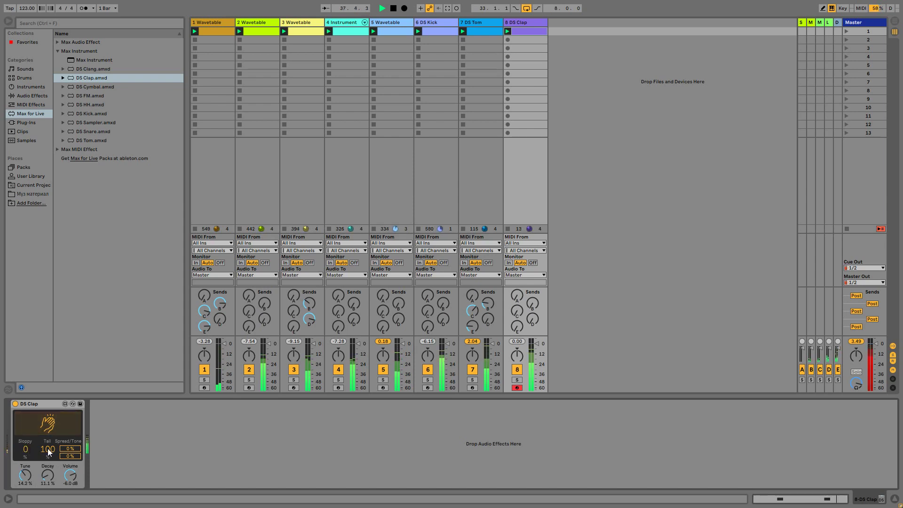
pyautogui.moveTo(48, 449); pyautogui.dragTo(48, 465)
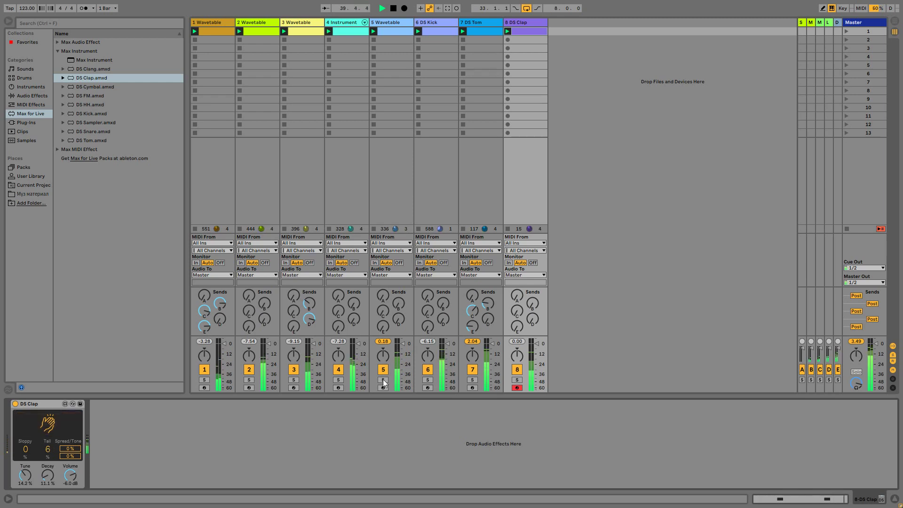
pyautogui.moveTo(536, 302); pyautogui.dragTo(520, 278)
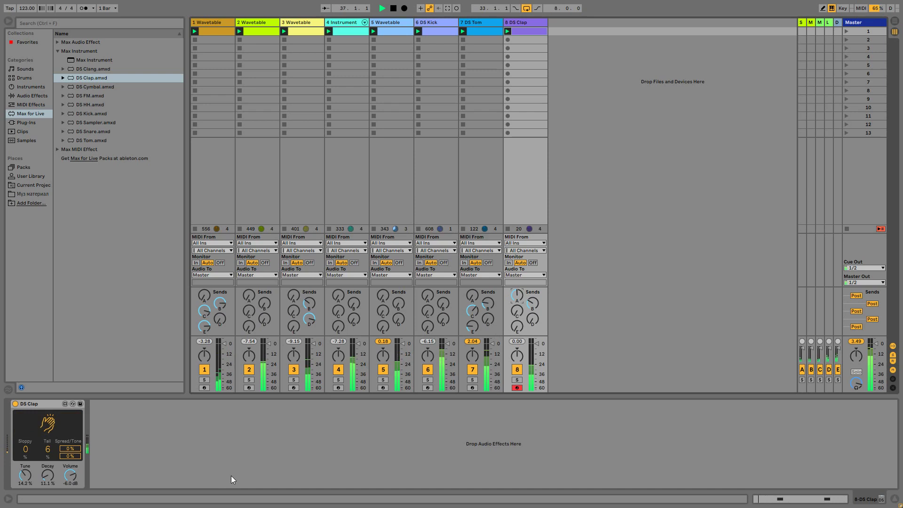
# Add an Auto Filter after DS Clap and set its low-pass cutoff to 4.09 kHz with 20% resonance.
pyautogui.click(33, 95)
pyautogui.click(78, 69)
pyautogui.moveTo(78, 63); pyautogui.dragTo(138, 444)
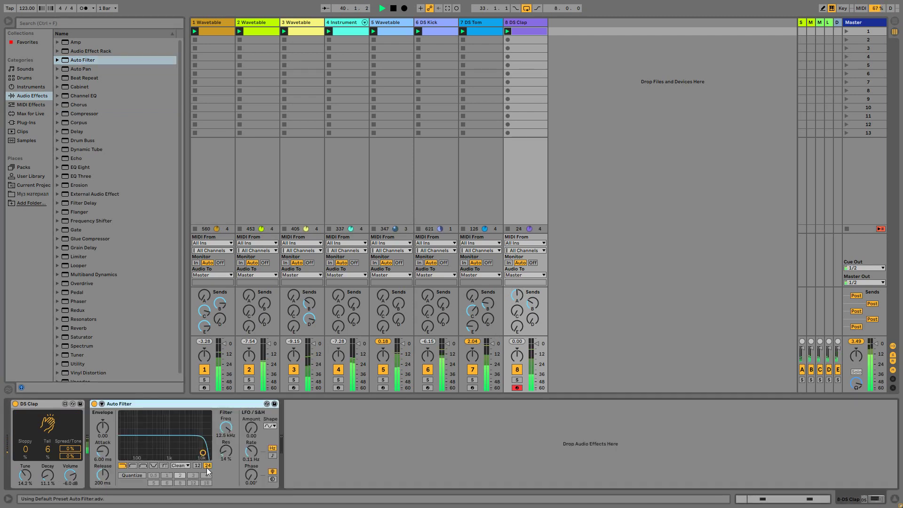
pyautogui.moveTo(179, 453); pyautogui.dragTo(188, 449)
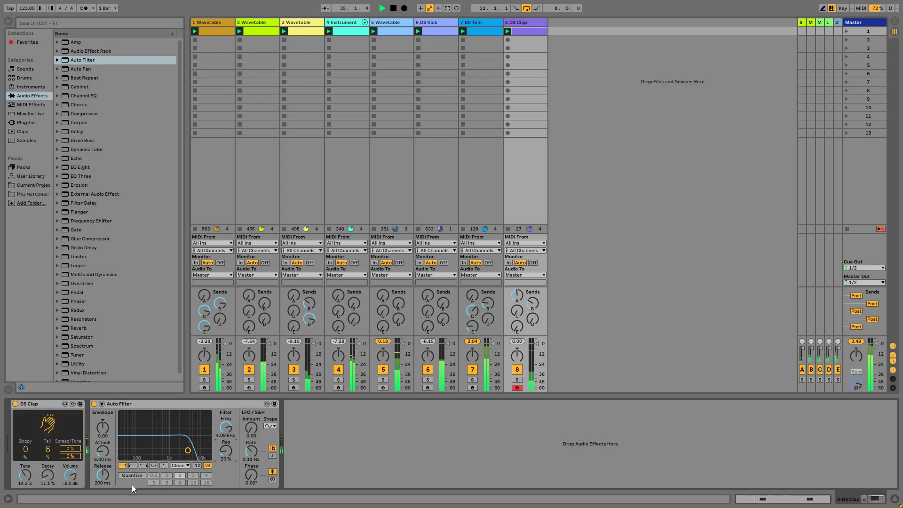
# Shift both C3 notes in the DS Clap clip slightly ahead of beats 1.2 and 1.4.
pyautogui.hotkey('shift', 'Tab')
pyautogui.moveTo(355, 348); pyautogui.dragTo(781, 484)
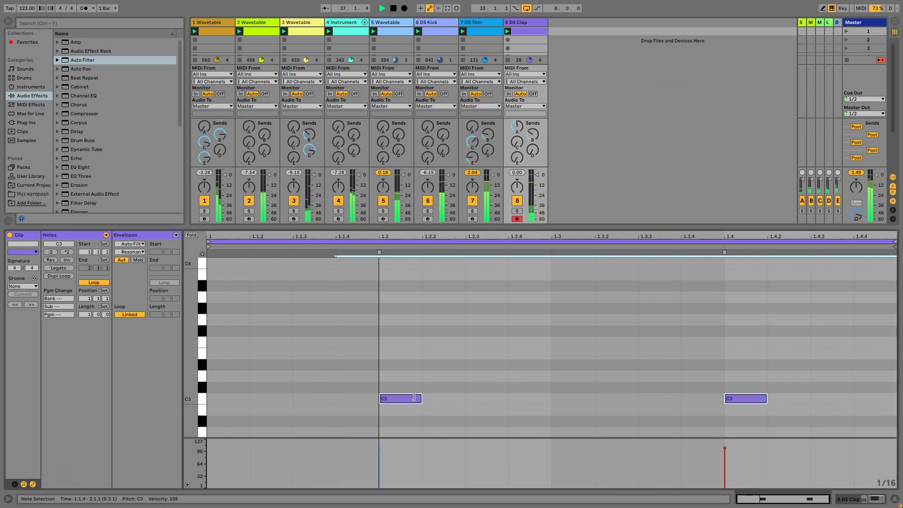
pyautogui.moveTo(403, 396); pyautogui.dragTo(400, 400)
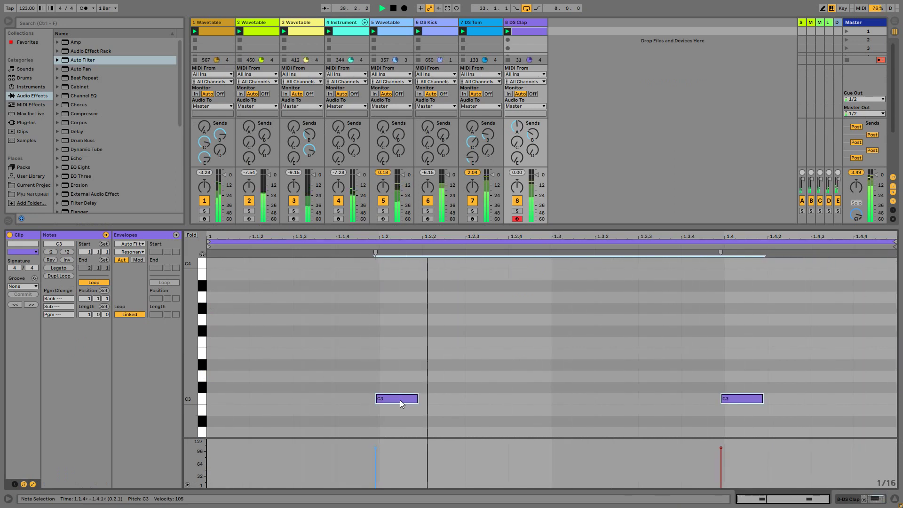
# Retune DS Clap to 0% Tail, 12% Sloppy, 13.5% Decay and 13.6% Tune.
pyautogui.click(856, 499)
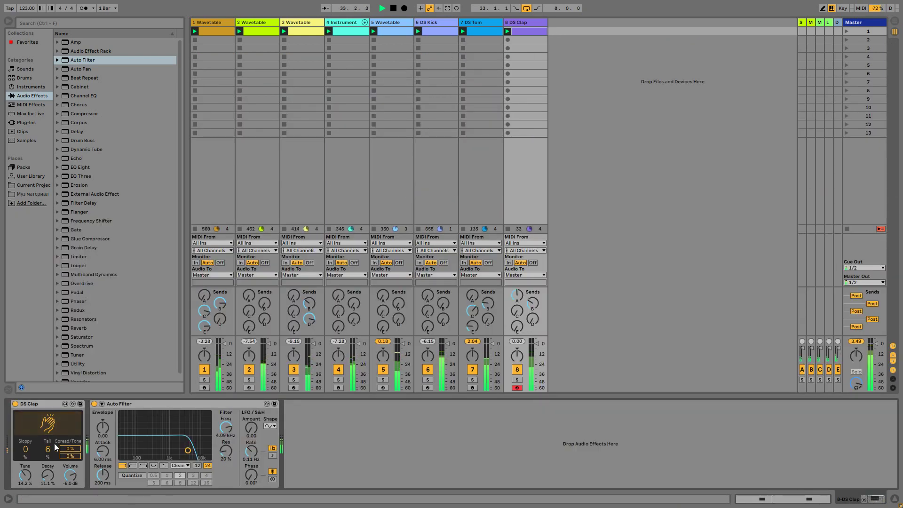
pyautogui.moveTo(53, 453); pyautogui.dragTo(26, 445)
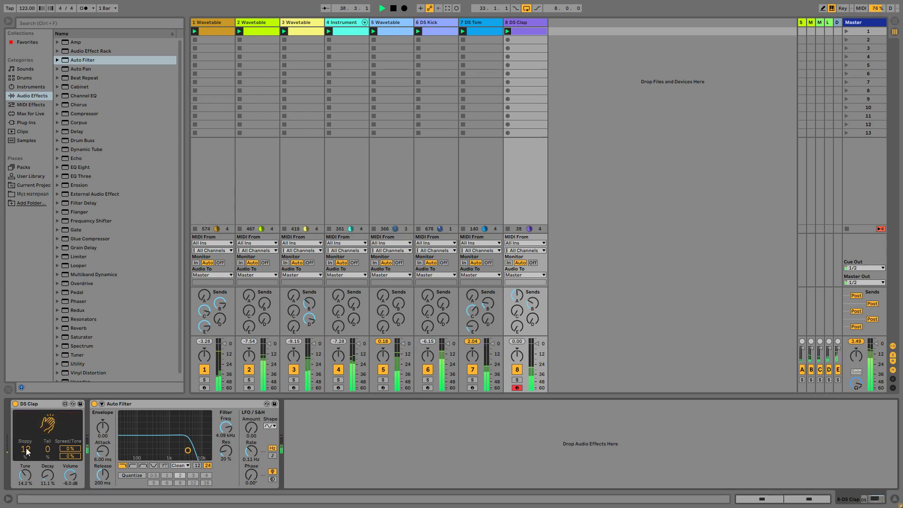
pyautogui.moveTo(48, 476); pyautogui.dragTo(25, 467)
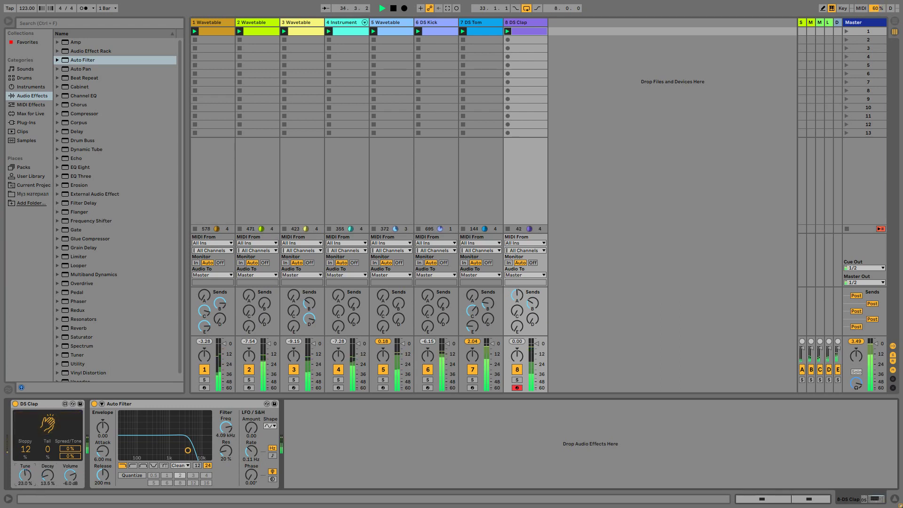
pyautogui.moveTo(25, 477); pyautogui.dragTo(22, 479)
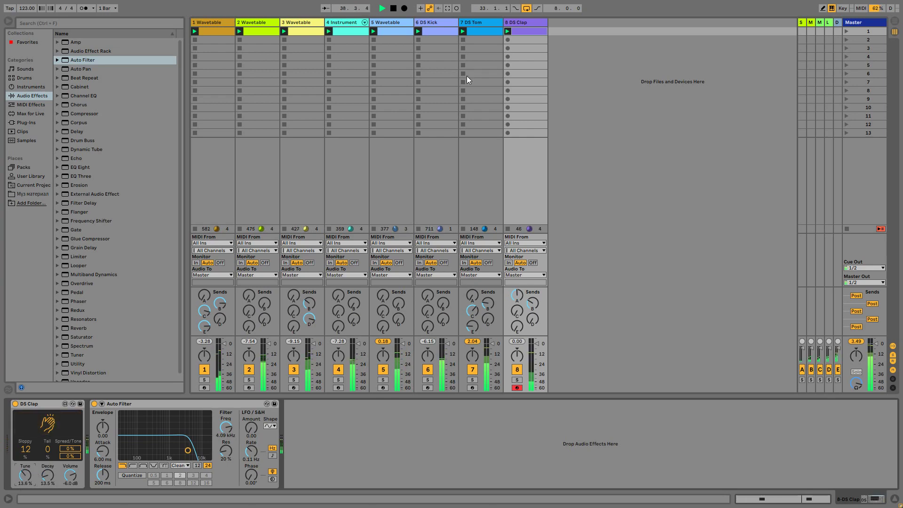
# Duplicate the DS Clap clip's first C3 note to just before 1.2.4 and reduce the copy's velocity to a very low value.
pyautogui.click(527, 23)
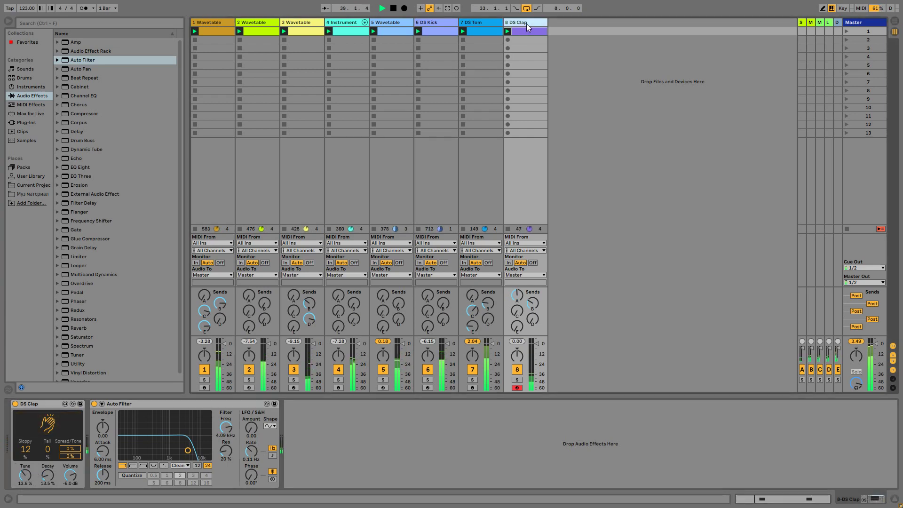
pyautogui.click(837, 502)
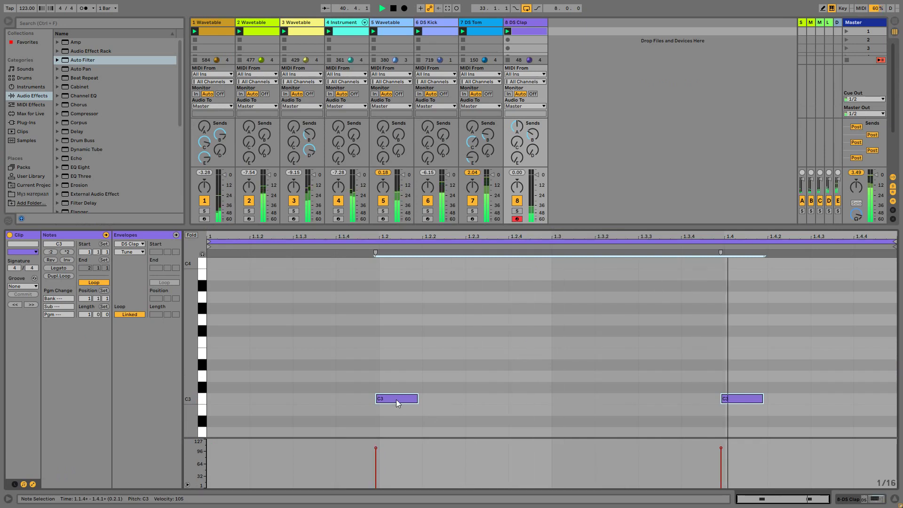
pyautogui.moveTo(397, 399); pyautogui.dragTo(521, 400)
pyautogui.moveTo(509, 447); pyautogui.dragTo(509, 482)
pyautogui.moveTo(524, 402); pyautogui.dragTo(519, 402)
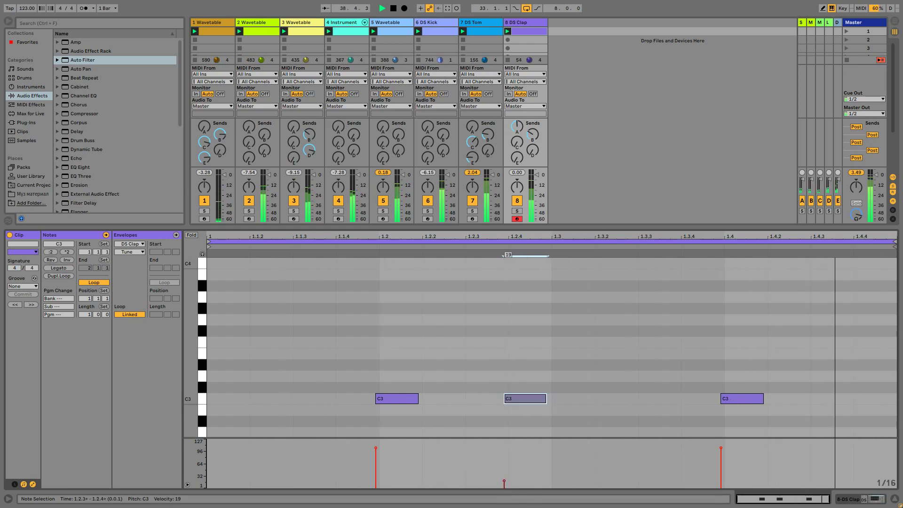
pyautogui.moveTo(504, 482); pyautogui.dragTo(505, 487)
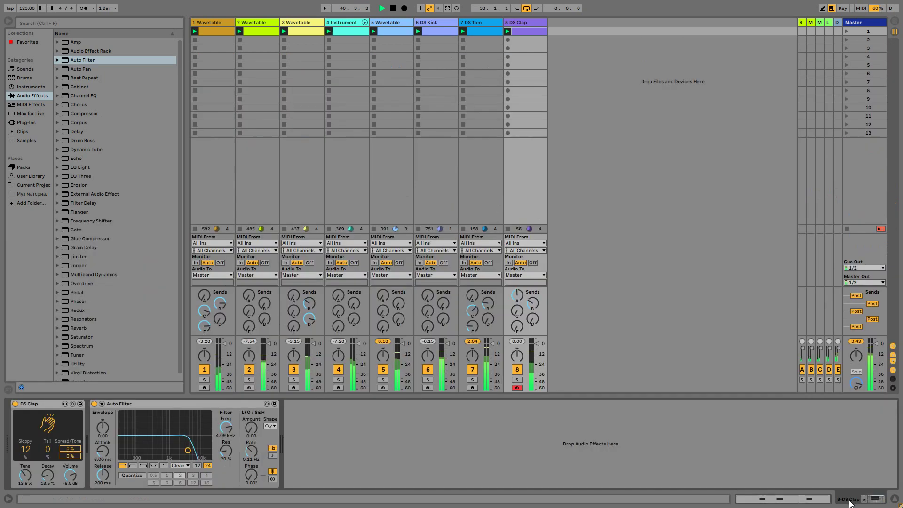
# Raise the DS Clap track's E send slightly and insert a new MIDI track after it.
pyautogui.click(848, 499)
pyautogui.moveTo(517, 325)
pyautogui.mouseDown()
pyautogui.moveTo(518, 305)
pyautogui.moveTo(521, 325)
pyautogui.mouseUp()
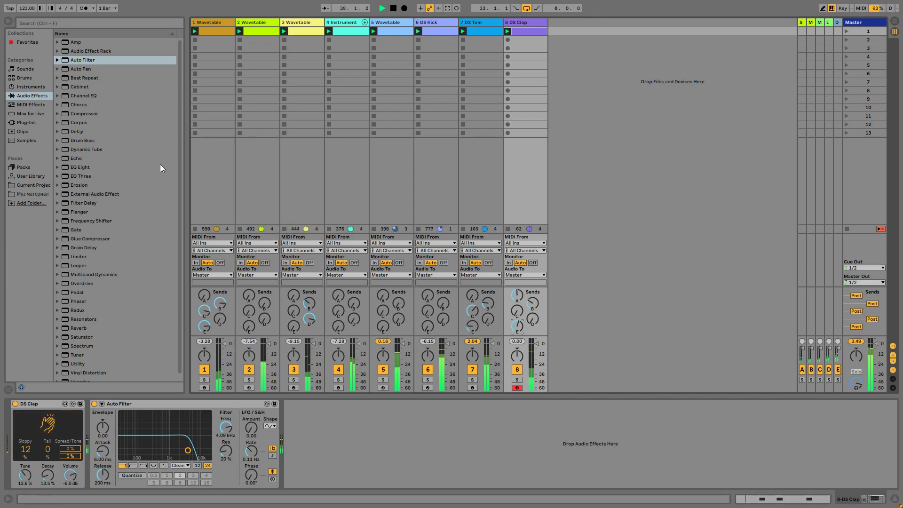
pyautogui.click(520, 27)
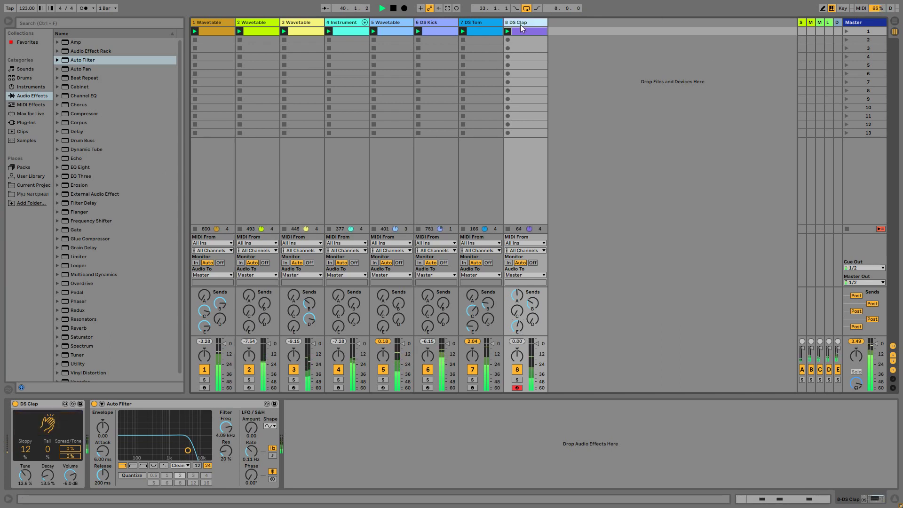
pyautogui.hotkey('ctrl', 'shift', 't')
# Extend the loop length of the chord clip on the 4 Instrument track to 6 bars.
pyautogui.click(299, 31)
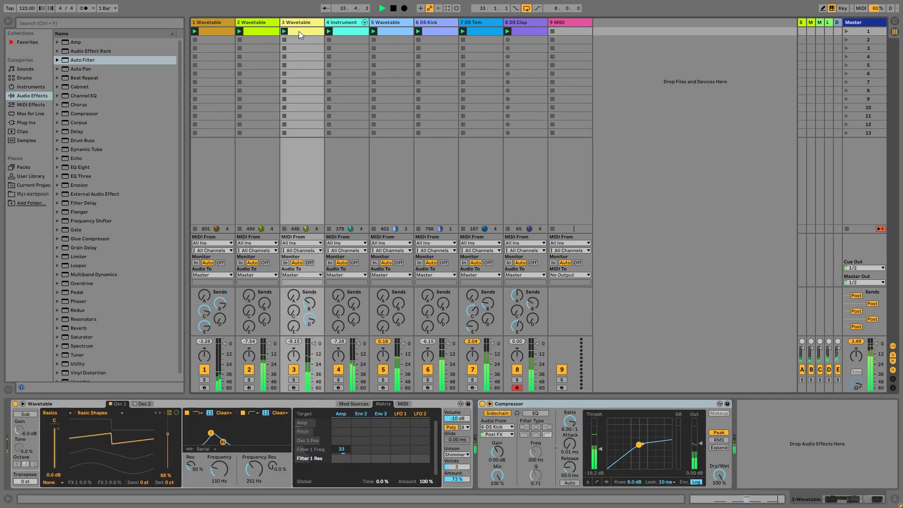
pyautogui.click(340, 30)
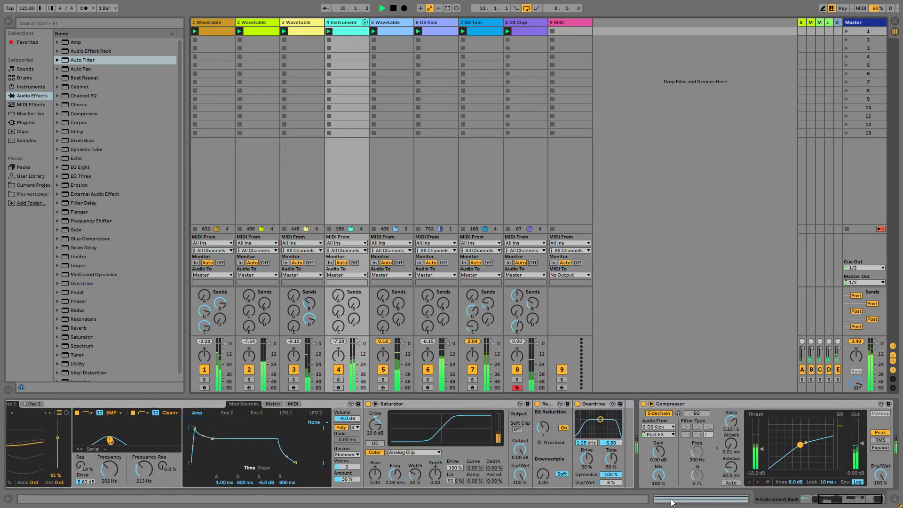
pyautogui.hotkey('shift', 'Tab')
pyautogui.write('5')
pyautogui.press('Return')
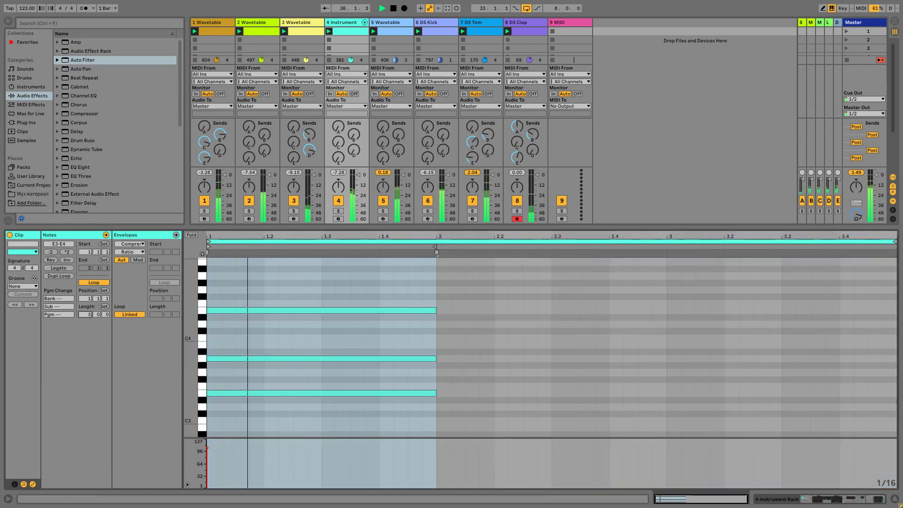
pyautogui.press('Up')
pyautogui.press('Up')
pyautogui.press('Up')
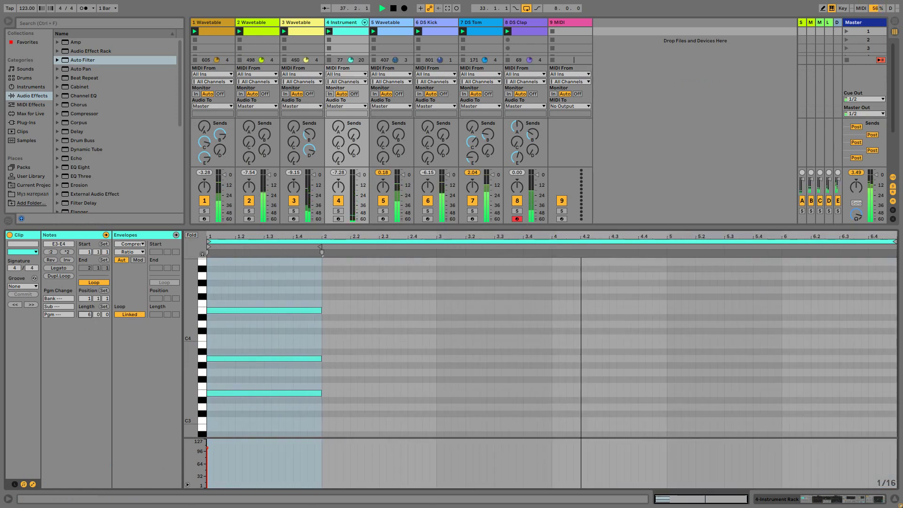
# In the 4 Instrument clip, stretch the E3–A3–E4 chord to four bars and follow it with a four-bar E3–G3–C4 chord.
pyautogui.moveTo(311, 423); pyautogui.dragTo(552, 310)
pyautogui.hotkey('ctrl', 'd')
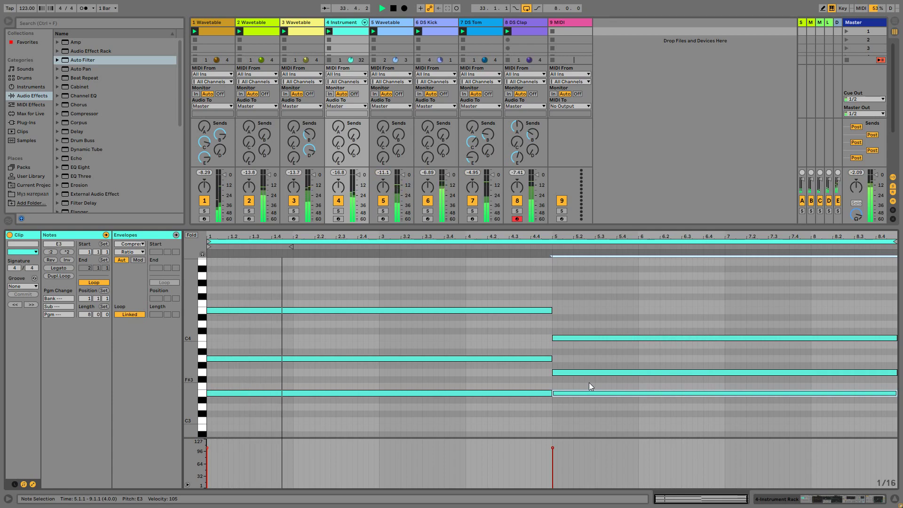
# Review the 4 Instrument track's device chain from its Wavetable through to the Compressor at the end.
pyautogui.click(842, 499)
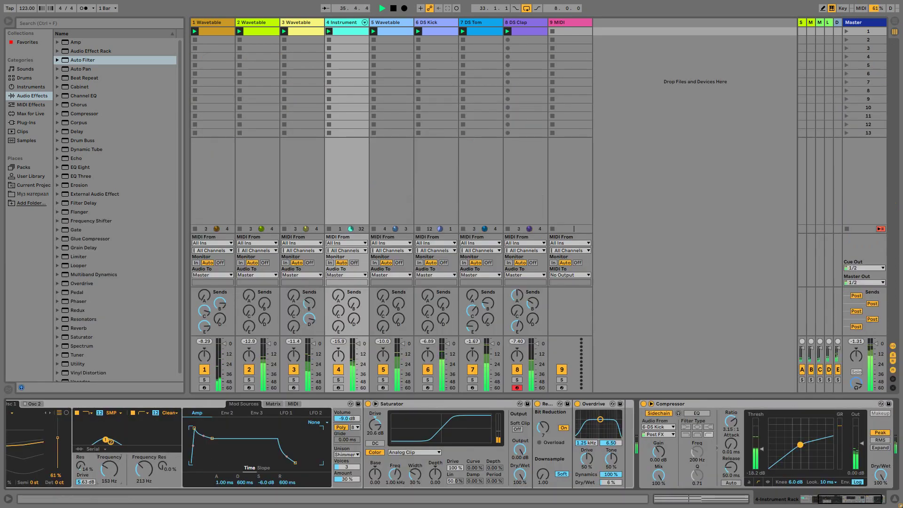
pyautogui.click(732, 498)
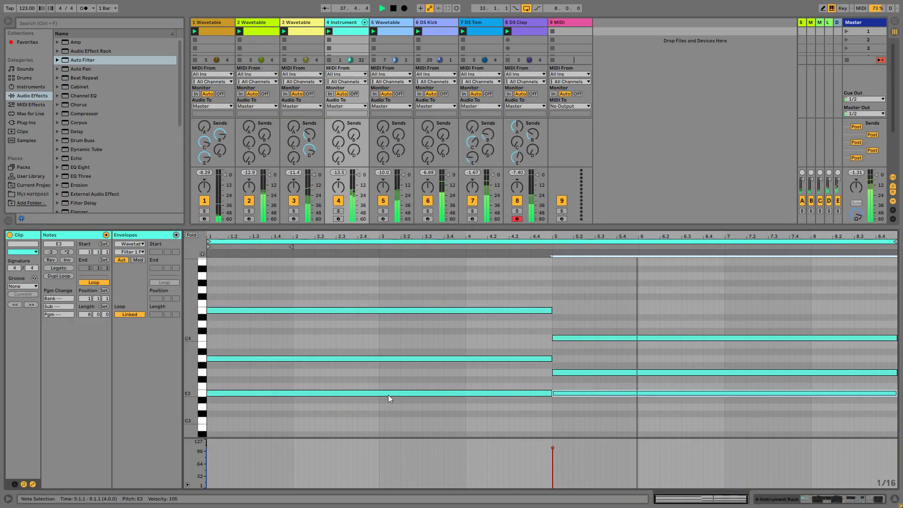
pyautogui.click(830, 502)
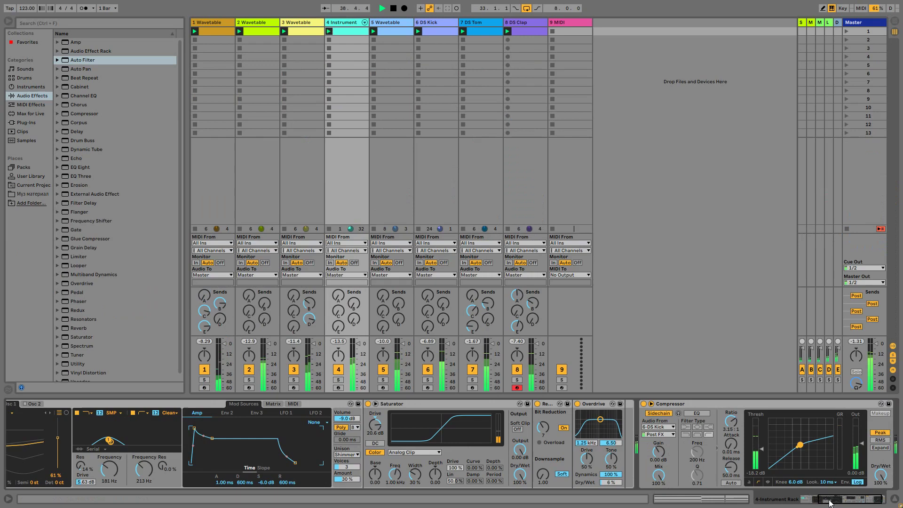
pyautogui.moveTo(830, 501); pyautogui.dragTo(843, 502)
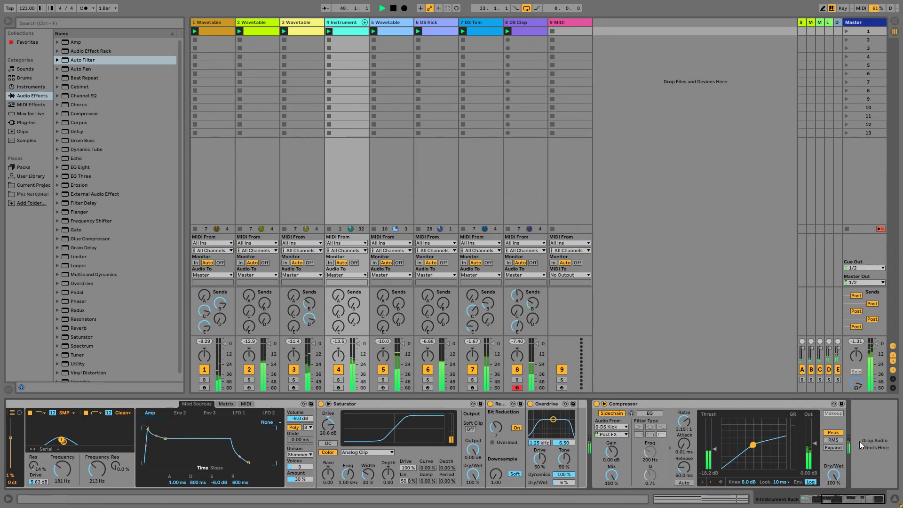
# Load a Wavetable instrument onto the empty MIDI track 9.
pyautogui.click(565, 23)
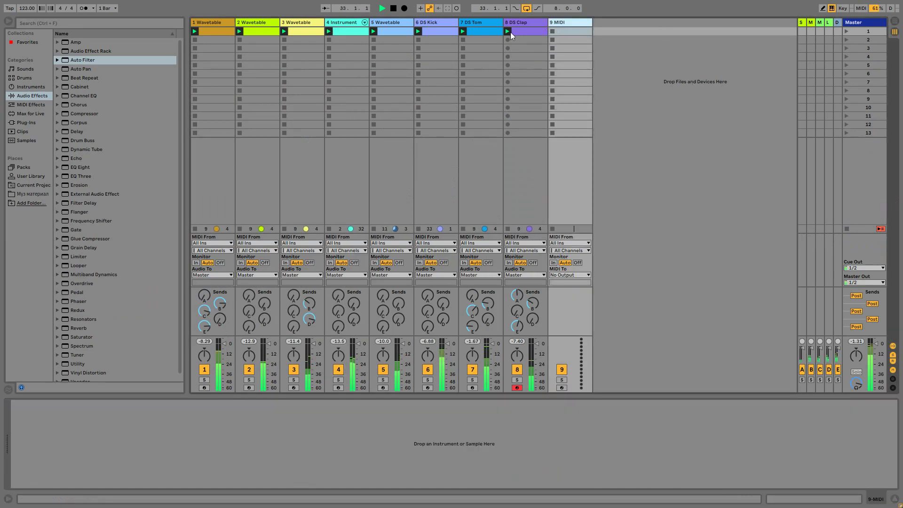
pyautogui.click(27, 86)
pyautogui.click(77, 140)
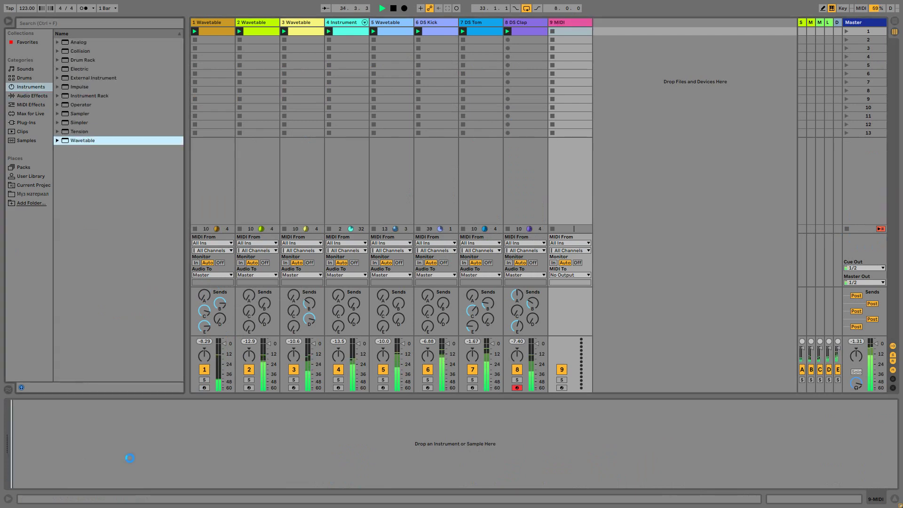
# Set Wavetable's Osc 1 position to 66 %, Filter 1 frequency to 225 Hz and amp envelope sustain to -inf dB.
pyautogui.moveTo(166, 470); pyautogui.dragTo(165, 444)
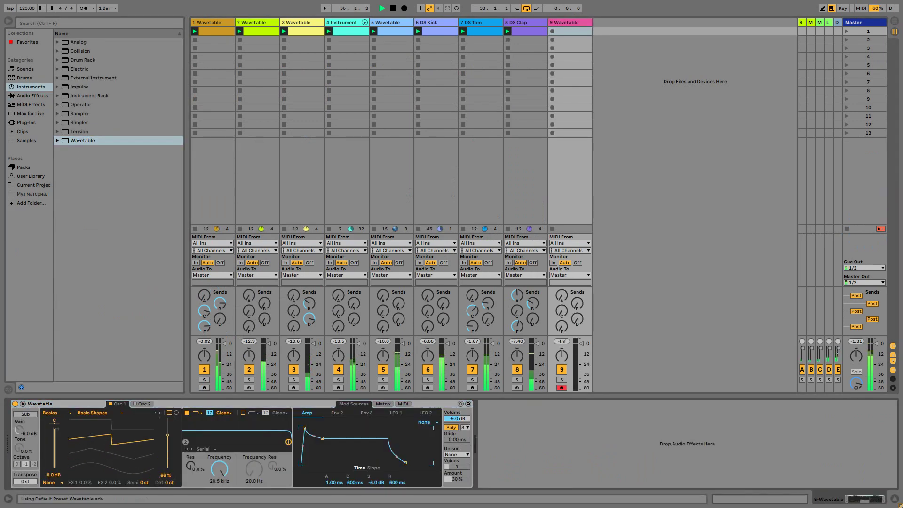
pyautogui.moveTo(231, 476); pyautogui.dragTo(230, 503)
pyautogui.moveTo(376, 482); pyautogui.dragTo(376, 506)
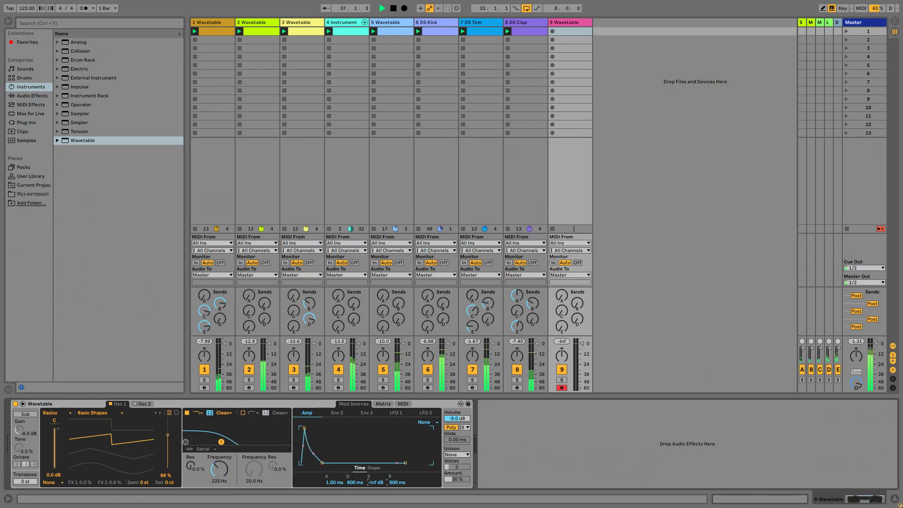
# Create a clip in track 9's first slot with sixteenth notes A2 at 1.1.1, A3 at 1.1.2, E3 at 1.1.4 and C3 at 1.2.2.
pyautogui.doubleClick(575, 31)
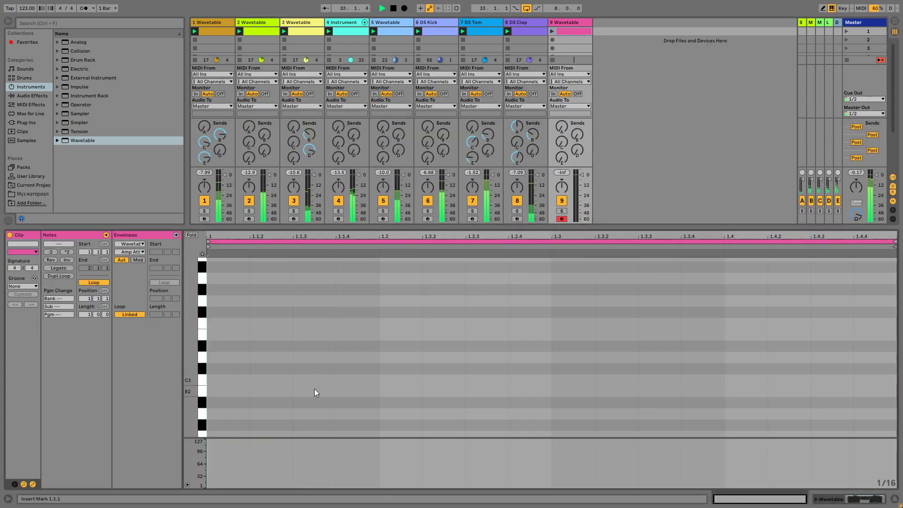
pyautogui.doubleClick(215, 415)
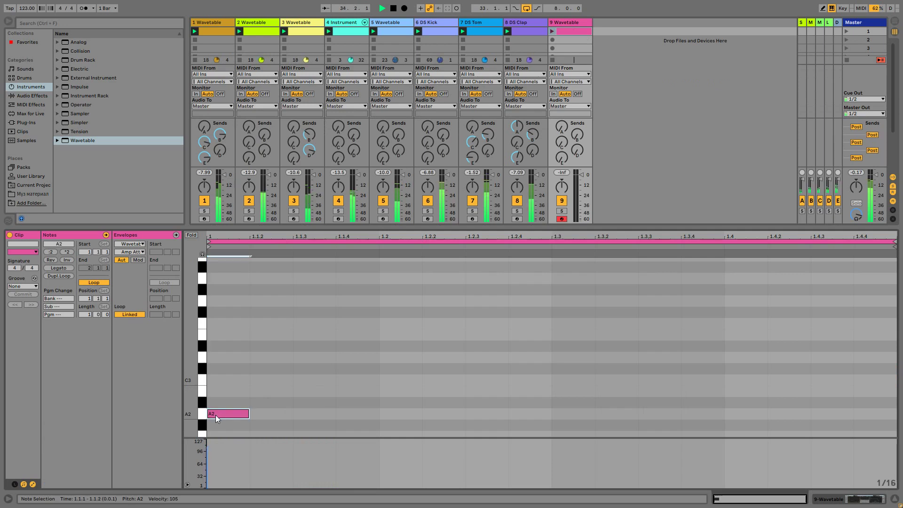
pyautogui.doubleClick(271, 278)
pyautogui.doubleClick(355, 323)
pyautogui.moveTo(355, 324)
pyautogui.mouseDown()
pyautogui.moveTo(355, 356)
pyautogui.moveTo(355, 336)
pyautogui.mouseUp()
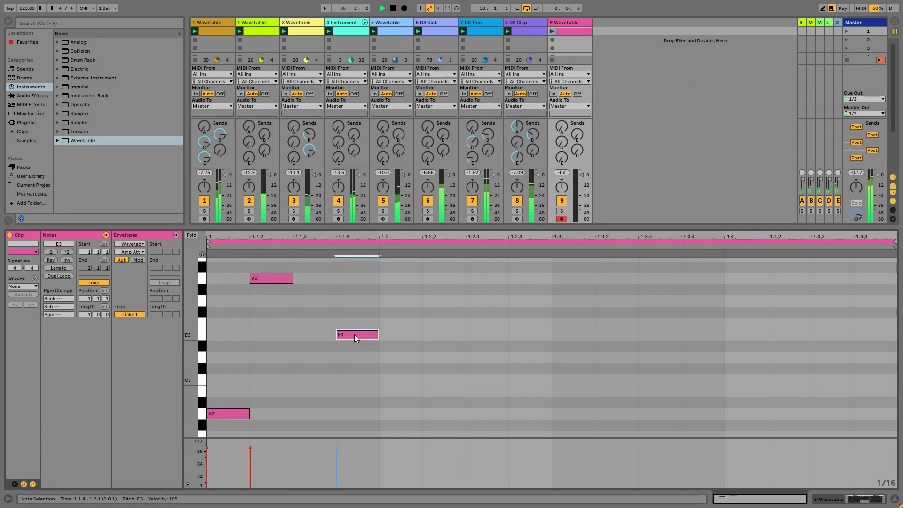
pyautogui.doubleClick(438, 389)
pyautogui.moveTo(438, 388); pyautogui.dragTo(440, 369)
# Loop the track 9 clip around its four notes, six sixteenths long, and launch it.
pyautogui.moveTo(455, 440); pyautogui.dragTo(191, 264)
pyautogui.hotkey('ctrl', 'l')
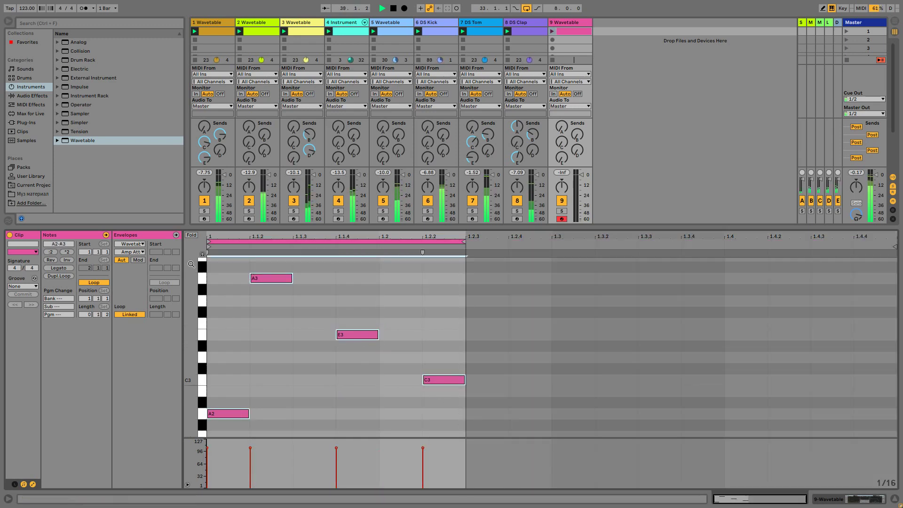
pyautogui.click(551, 31)
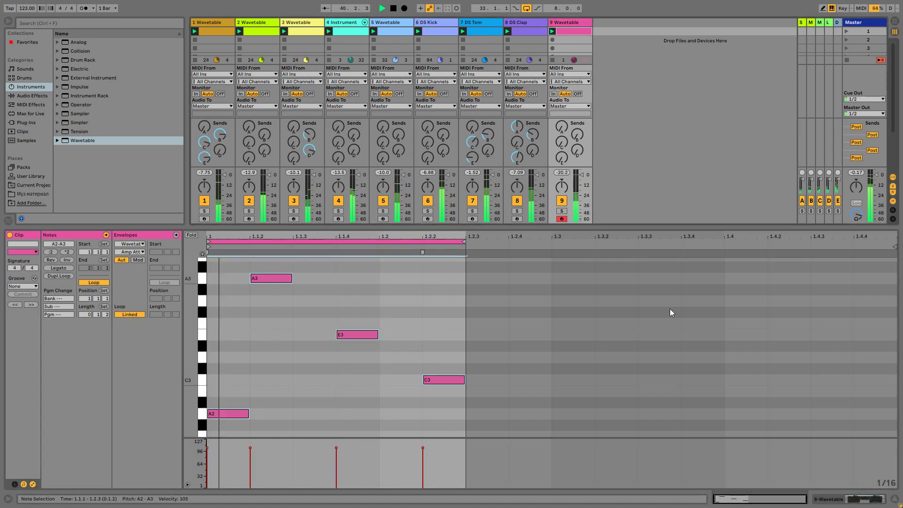
# Modulate Wavetable's Filter 1 frequency with the Amp envelope by 11 and raise track 9's D and E sends.
pyautogui.hotkey('shift', 'Tab')
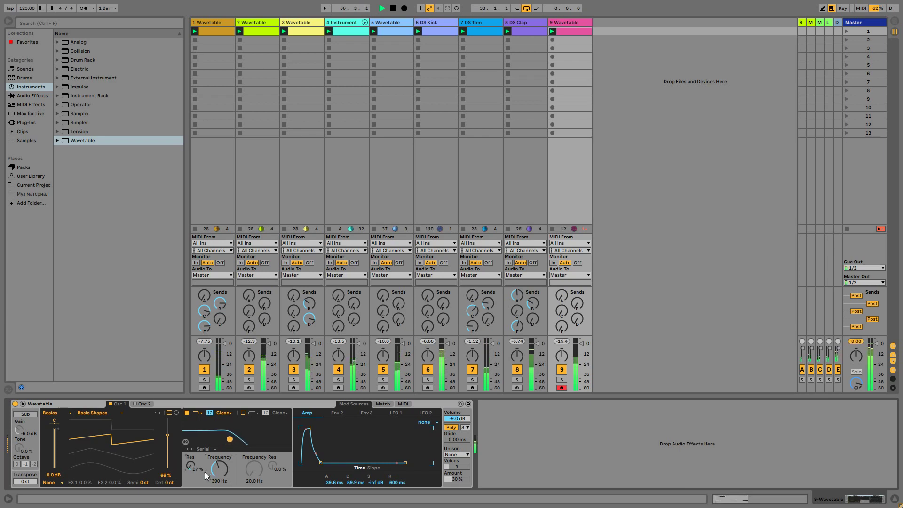
pyautogui.click(381, 404)
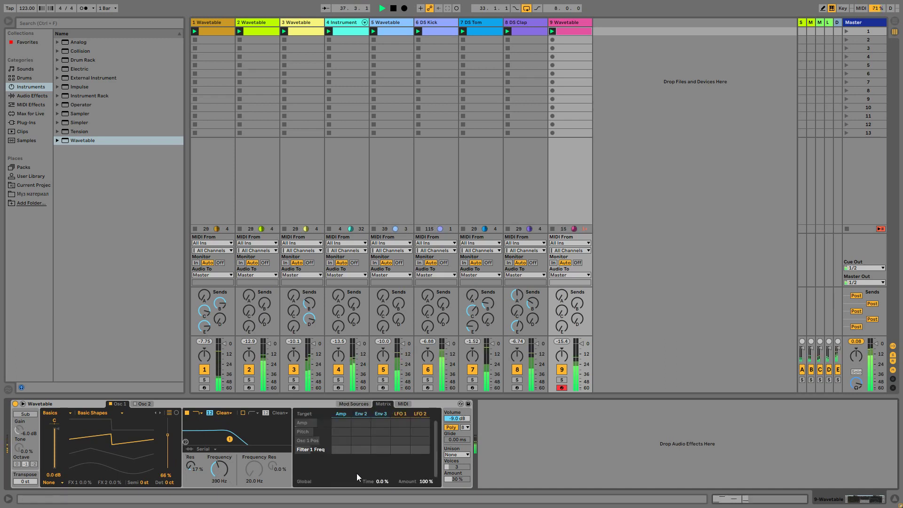
pyautogui.moveTo(340, 453); pyautogui.dragTo(340, 446)
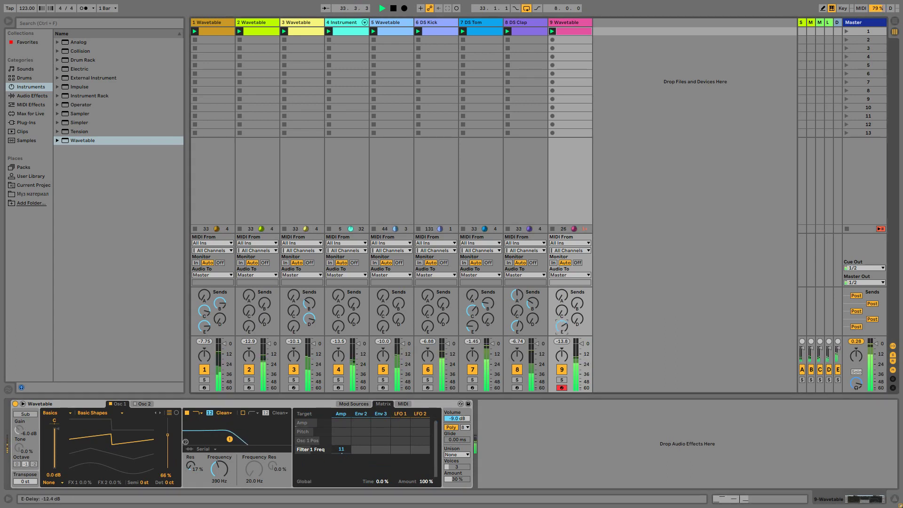
pyautogui.moveTo(579, 321); pyautogui.dragTo(579, 301)
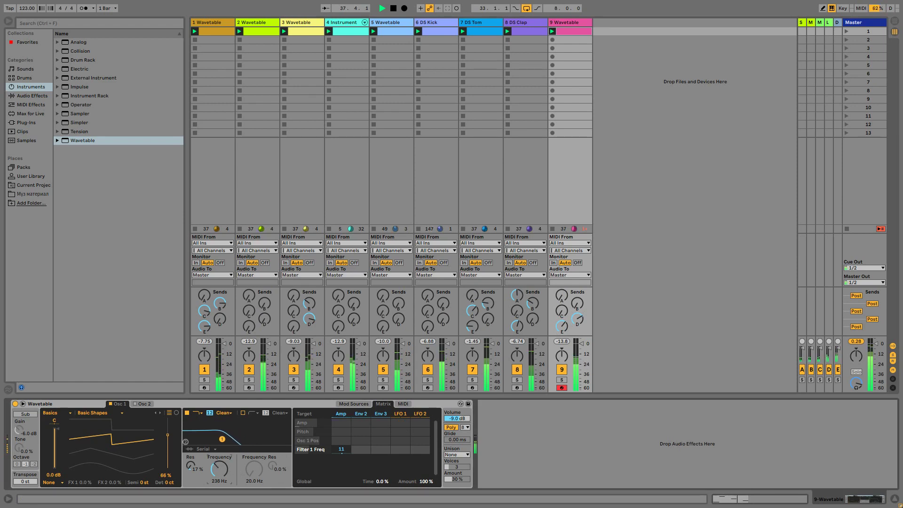
# Set Filter 1 to the OSR circuit at 225 Hz with 2.63 dB drive, and enable Filter 2 at 265 Hz with 17 % resonance.
pyautogui.moveTo(226, 464); pyautogui.dragTo(226, 467)
pyautogui.click(223, 412)
pyautogui.click(221, 422)
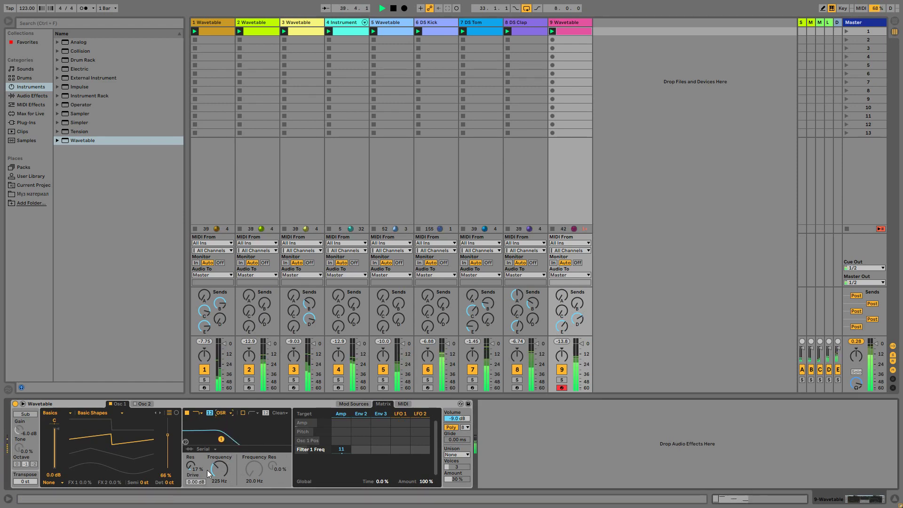
pyautogui.moveTo(195, 481); pyautogui.dragTo(196, 488)
pyautogui.click(243, 413)
pyautogui.moveTo(254, 469)
pyautogui.mouseDown()
pyautogui.moveTo(254, 455)
pyautogui.moveTo(273, 469)
pyautogui.mouseUp()
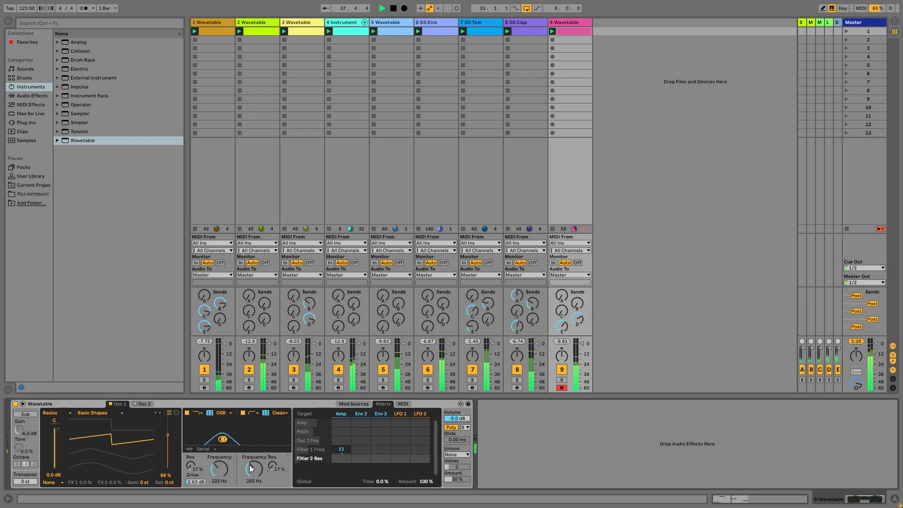
# Set Osc 1's effect mode to Classic with a pulse width of 30 % and sync at 0.0 %.
pyautogui.click(51, 482)
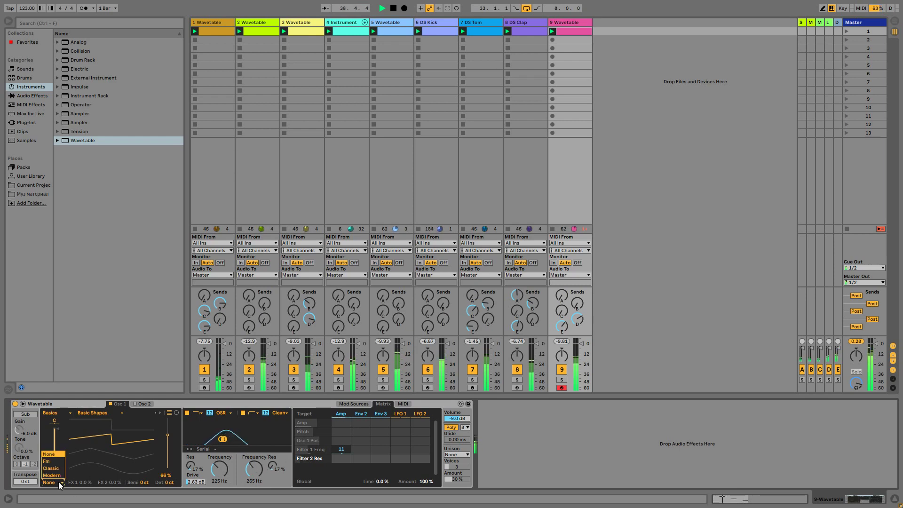
pyautogui.click(53, 484)
pyautogui.click(62, 484)
pyautogui.click(52, 465)
pyautogui.moveTo(85, 482)
pyautogui.mouseDown()
pyautogui.moveTo(85, 461)
pyautogui.moveTo(85, 498)
pyautogui.moveTo(85, 487)
pyautogui.mouseUp()
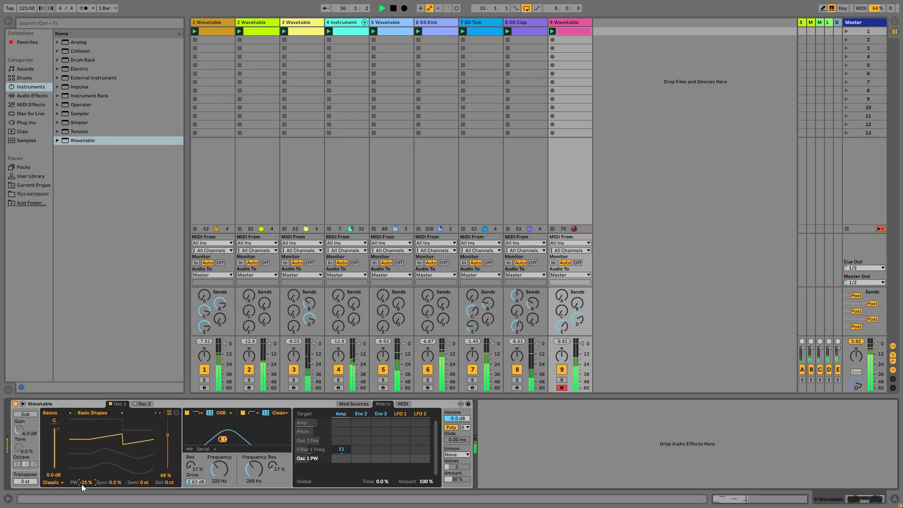
pyautogui.moveTo(118, 485)
pyautogui.mouseDown()
pyautogui.moveTo(118, 477)
pyautogui.moveTo(117, 486)
pyautogui.mouseUp()
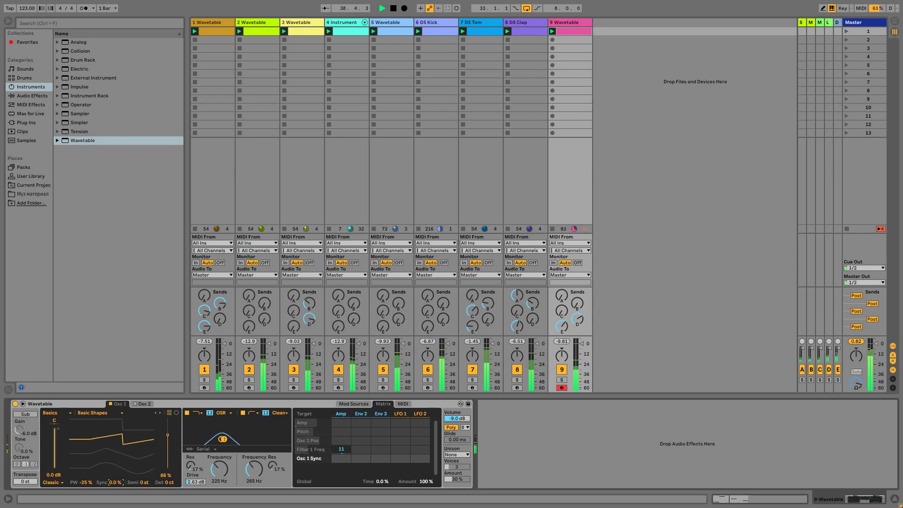
pyautogui.click(85, 483)
pyautogui.press('Delete')
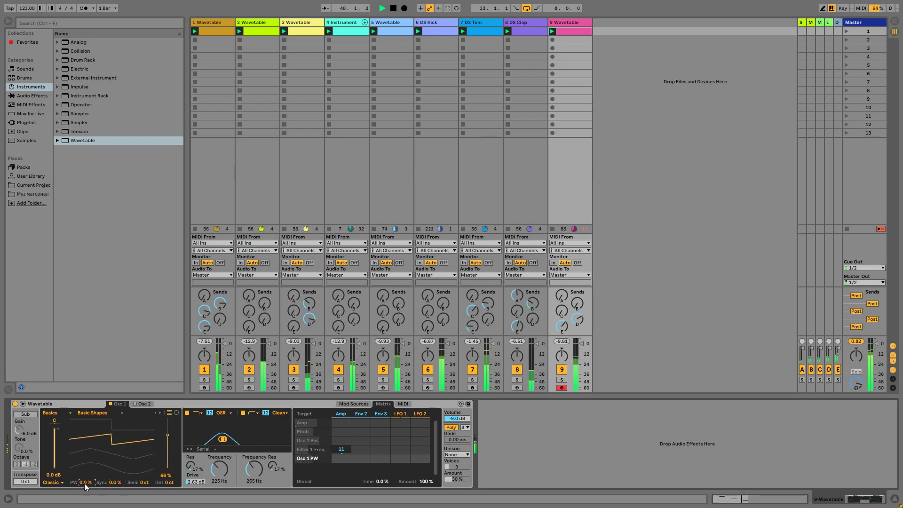
pyautogui.moveTo(85, 485); pyautogui.dragTo(86, 476)
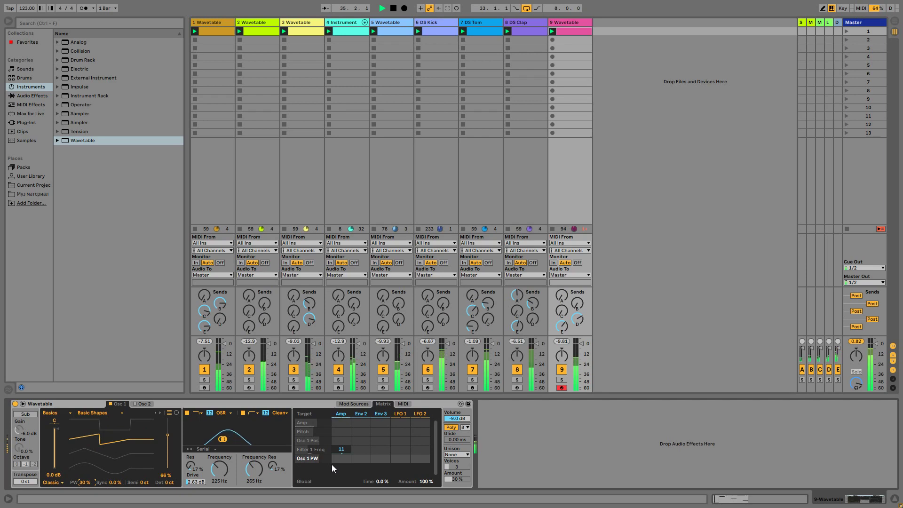
# Paste the copied kick-sidechained Compressor after Wavetable on track 9 and set its ratio to 3.15:1.
pyautogui.click(532, 444)
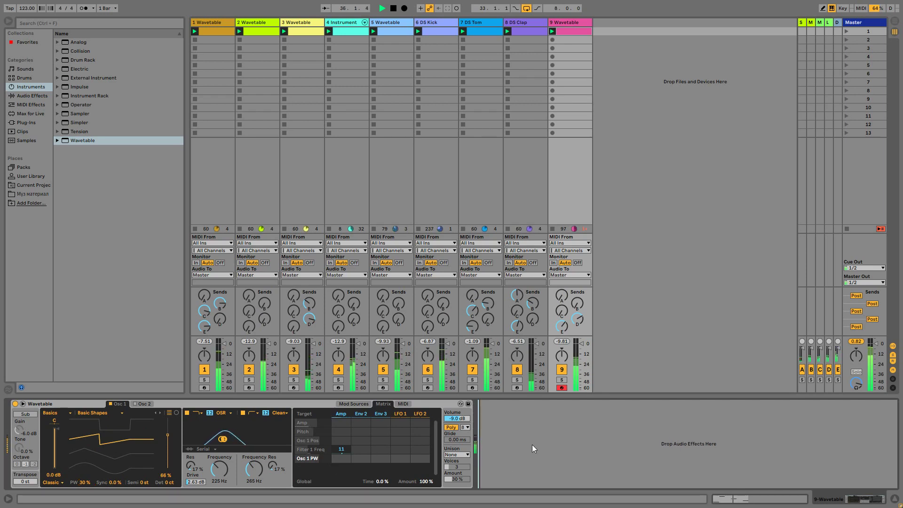
pyautogui.hotkey('ctrl', 'v')
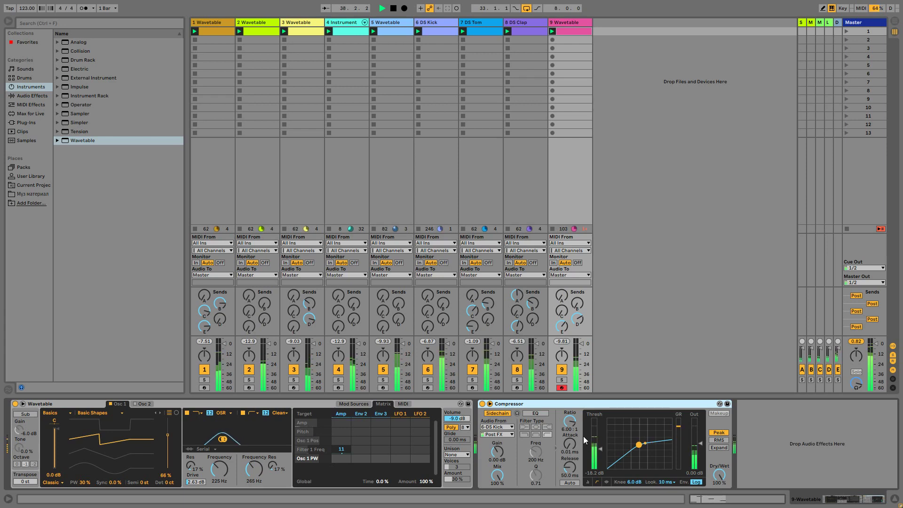
pyautogui.moveTo(570, 422); pyautogui.dragTo(570, 442)
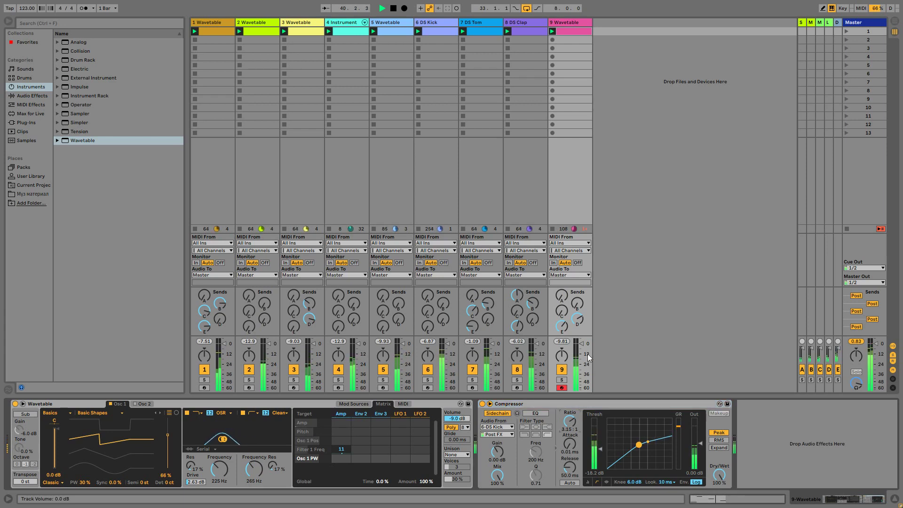
# Add a Chorus effect to track 9 and place it between Wavetable and the Compressor.
pyautogui.click(47, 96)
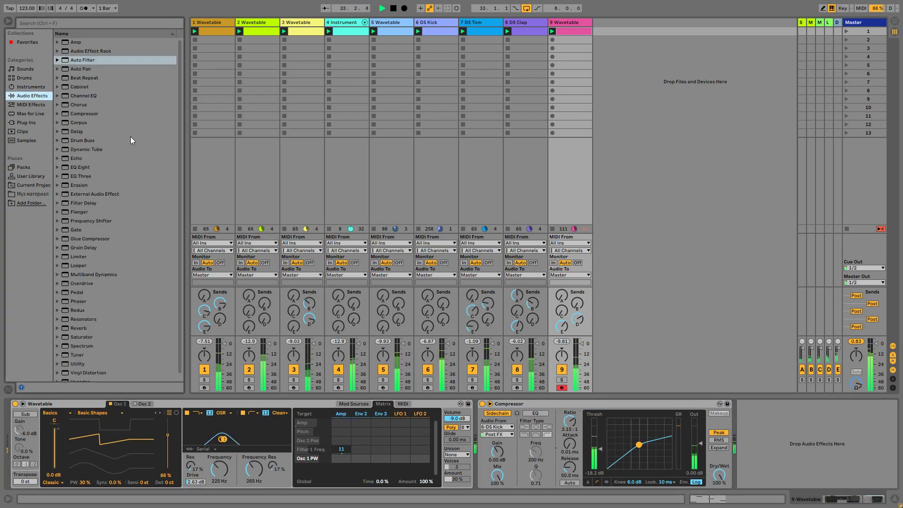
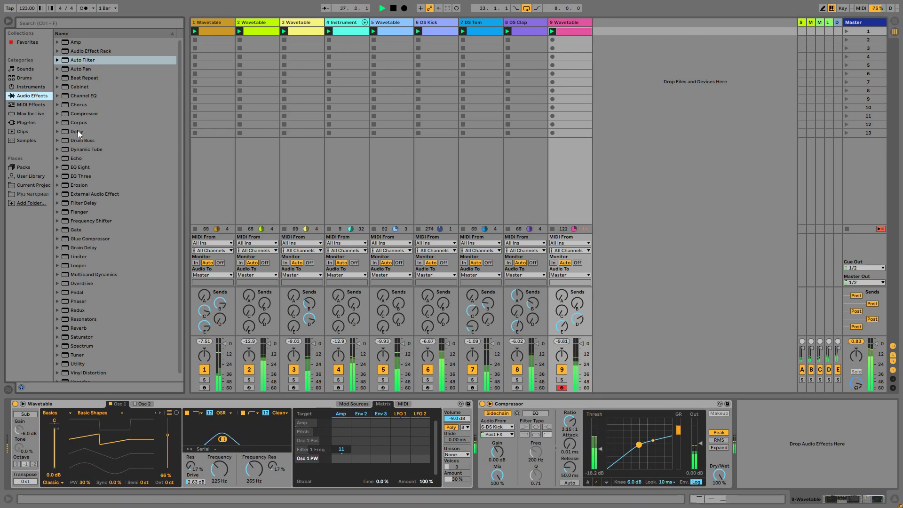
pyautogui.moveTo(74, 106)
pyautogui.mouseDown()
pyautogui.moveTo(424, 306)
pyautogui.moveTo(780, 441)
pyautogui.moveTo(775, 434)
pyautogui.mouseUp()
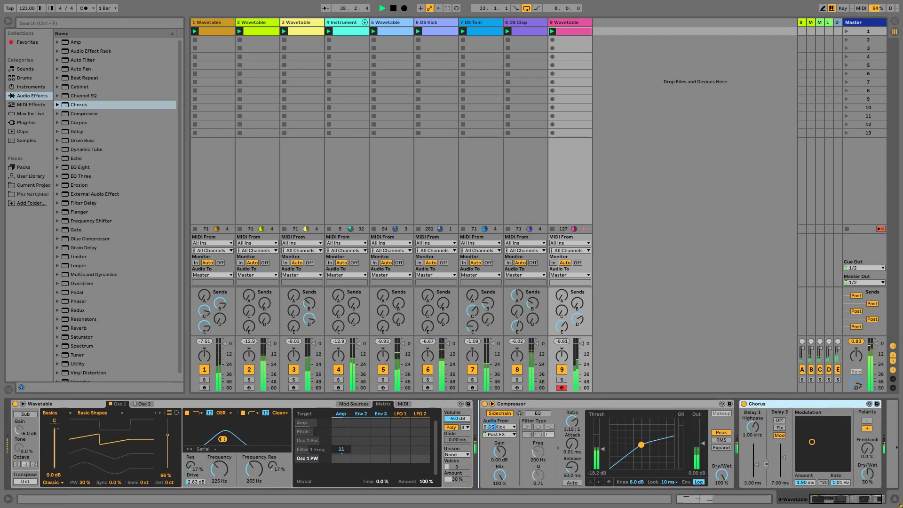
pyautogui.moveTo(771, 403); pyautogui.dragTo(611, 409)
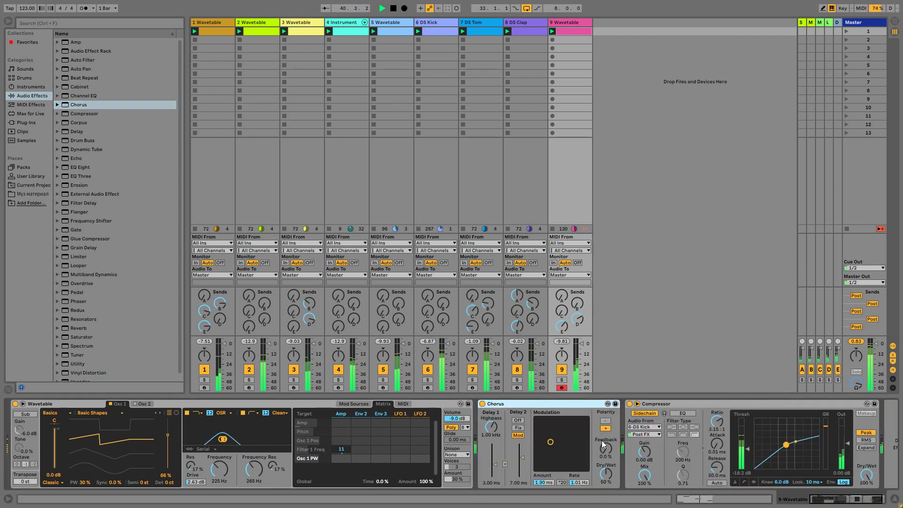
# Swap the Chorus to the Warning.adv preset and set its Dry/Wet to 28 %.
pyautogui.click(608, 404)
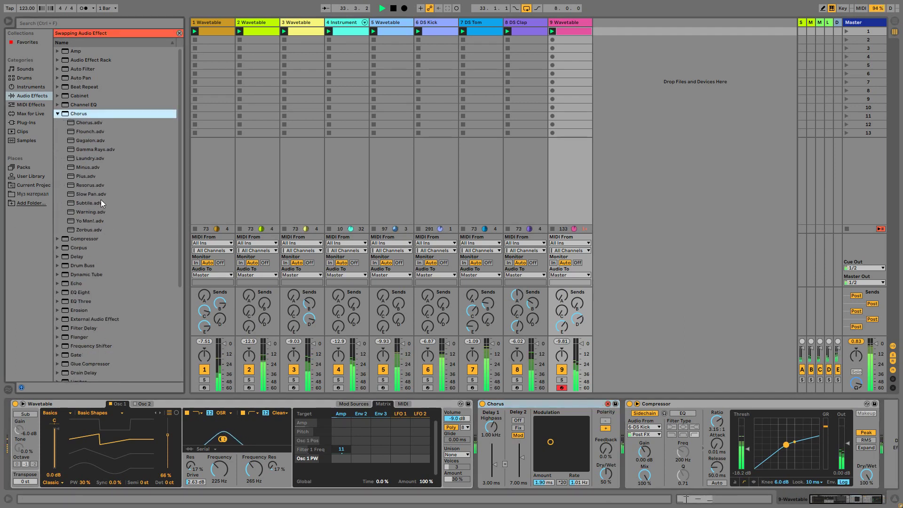
pyautogui.click(92, 213)
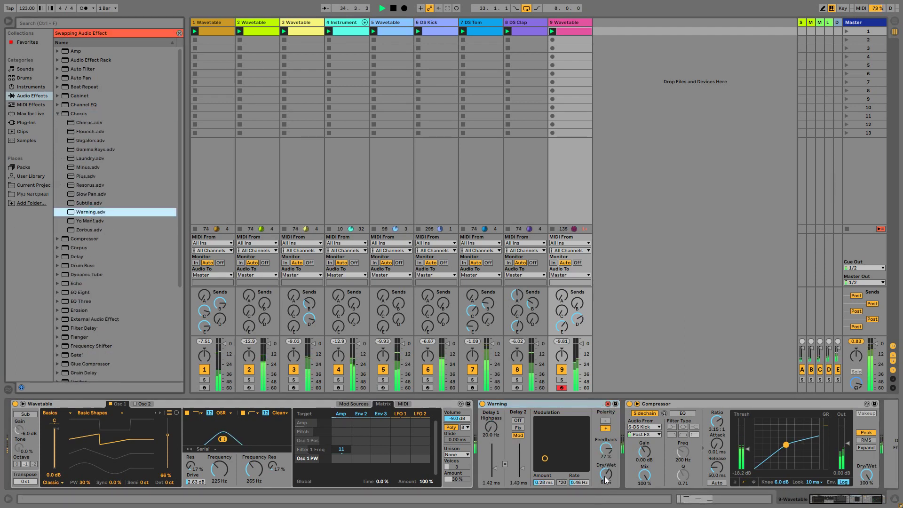
pyautogui.moveTo(606, 479); pyautogui.dragTo(606, 491)
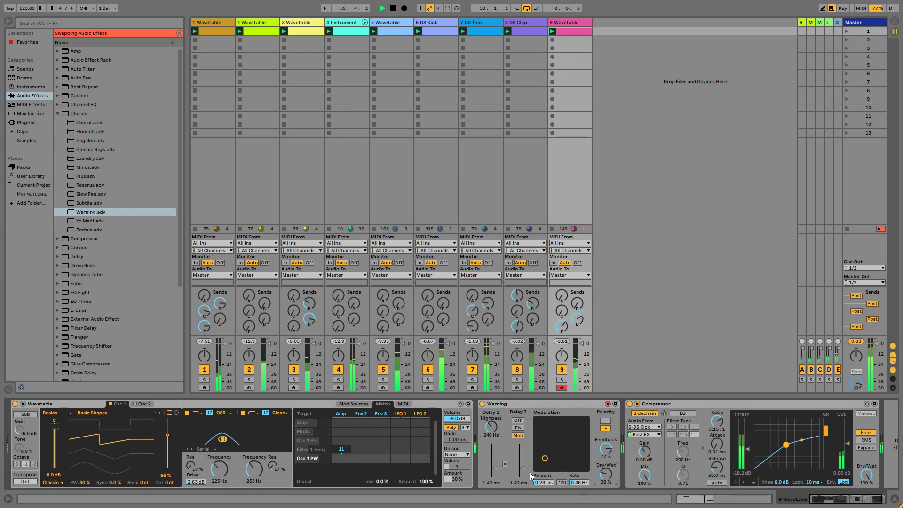
# Set the Amp modulation of Filter 1 Freq to 33 and Filter 1's frequency to 70.9 Hz in track 9's Wavetable.
pyautogui.click(321, 449)
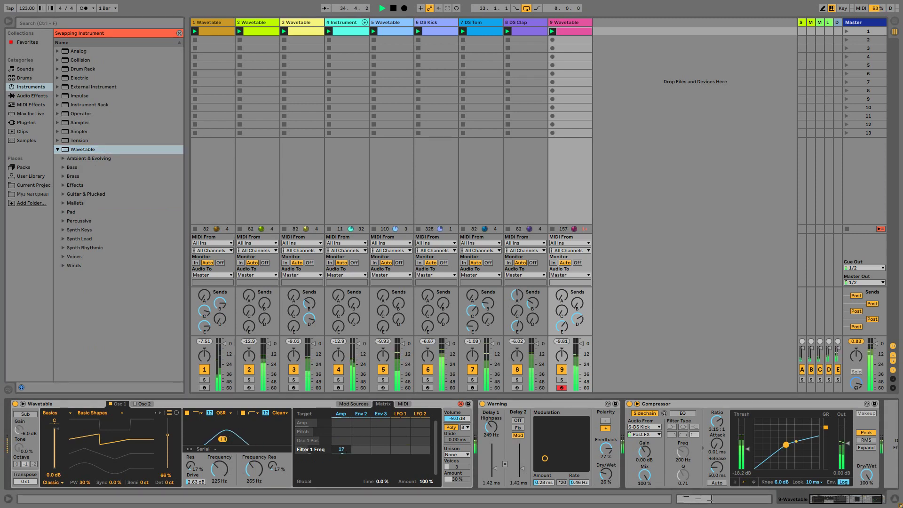
pyautogui.moveTo(342, 449); pyautogui.dragTo(341, 446)
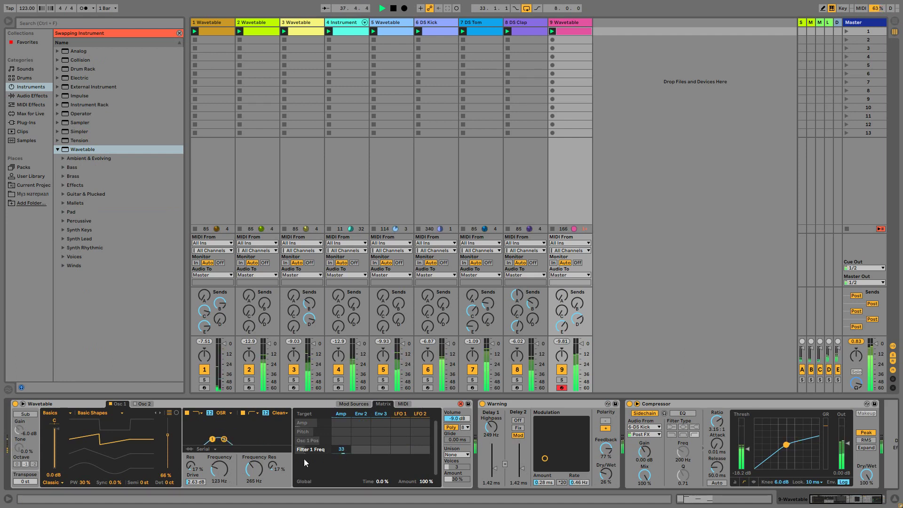
pyautogui.moveTo(224, 474)
pyautogui.mouseDown()
pyautogui.moveTo(224, 484)
pyautogui.moveTo(219, 466)
pyautogui.mouseUp()
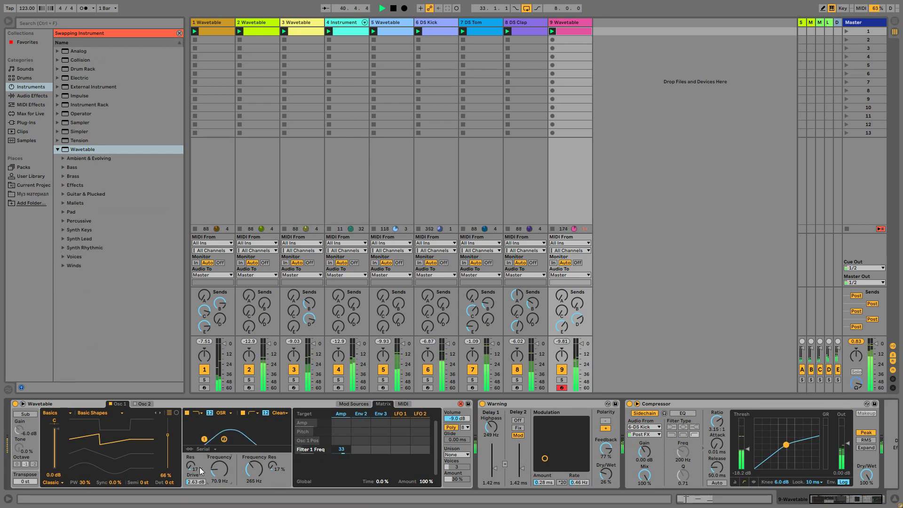
# Raise Filter 1's resonance to 41 % and set the track 9 Wavetable's volume to -12 dB.
pyautogui.moveTo(191, 466); pyautogui.dragTo(191, 476)
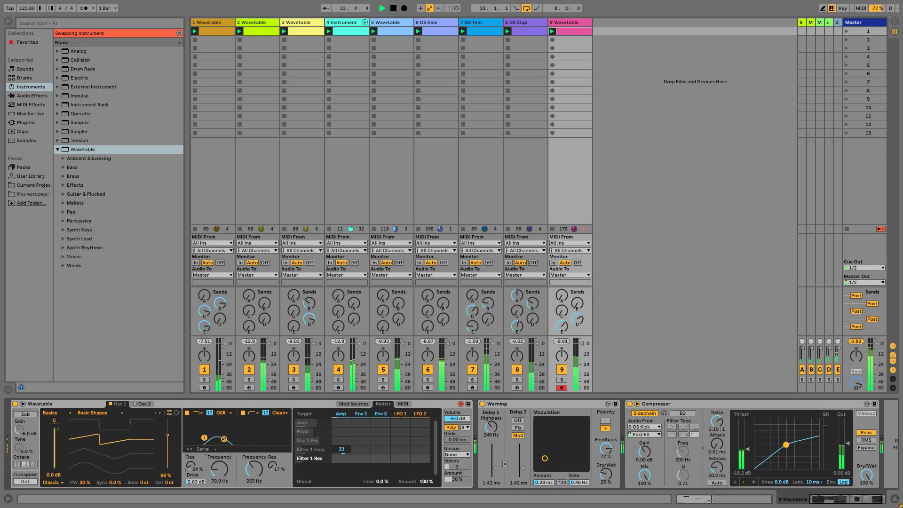
pyautogui.moveTo(192, 468)
pyautogui.mouseDown()
pyautogui.moveTo(192, 454)
pyautogui.moveTo(192, 465)
pyautogui.mouseUp()
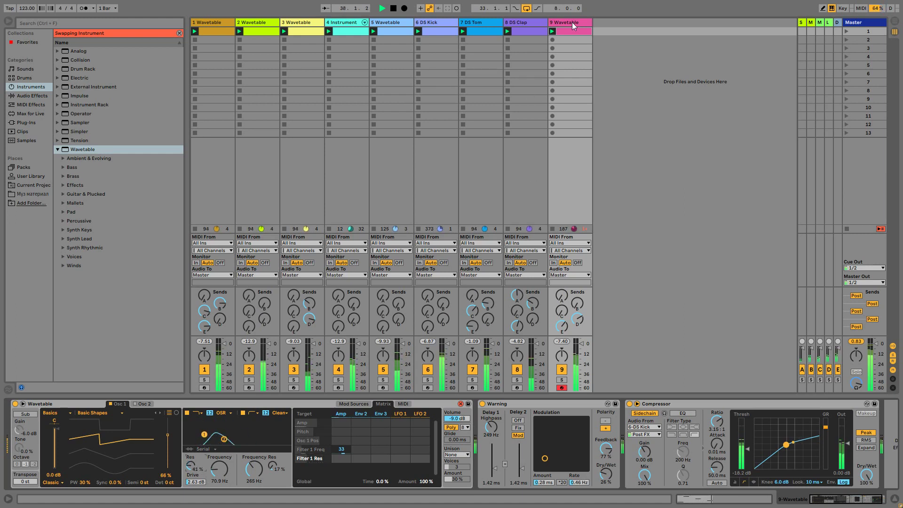
pyautogui.moveTo(462, 423); pyautogui.dragTo(461, 429)
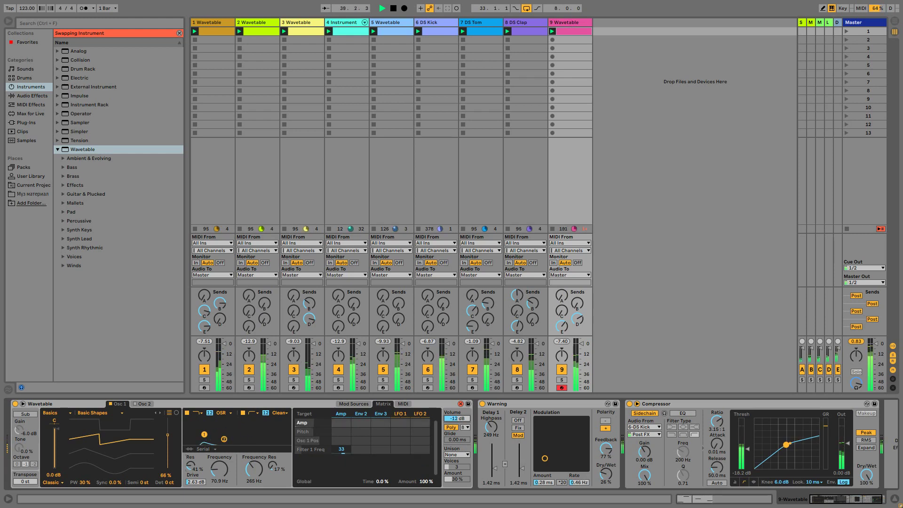
# Insert a new MIDI track after track 9 and load the default Wavetable instrument onto it.
pyautogui.click(566, 21)
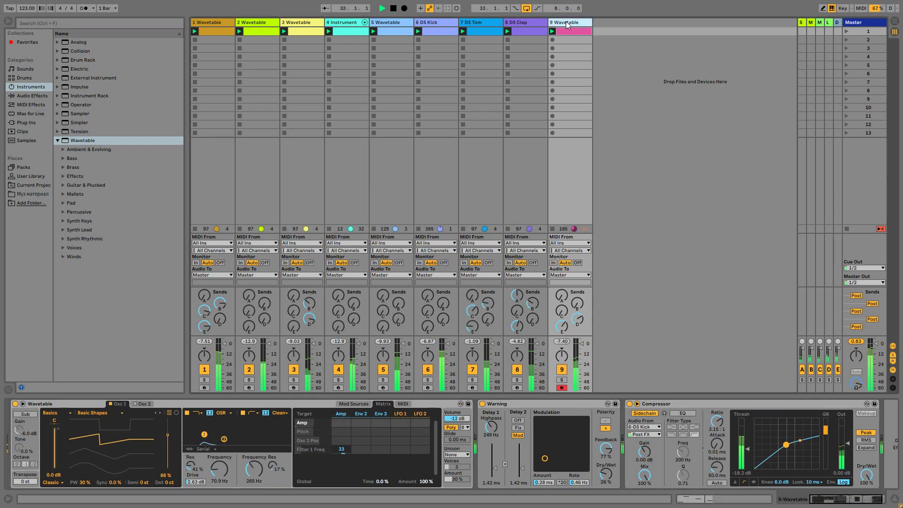
pyautogui.hotkey('ctrl', 'shift', 't')
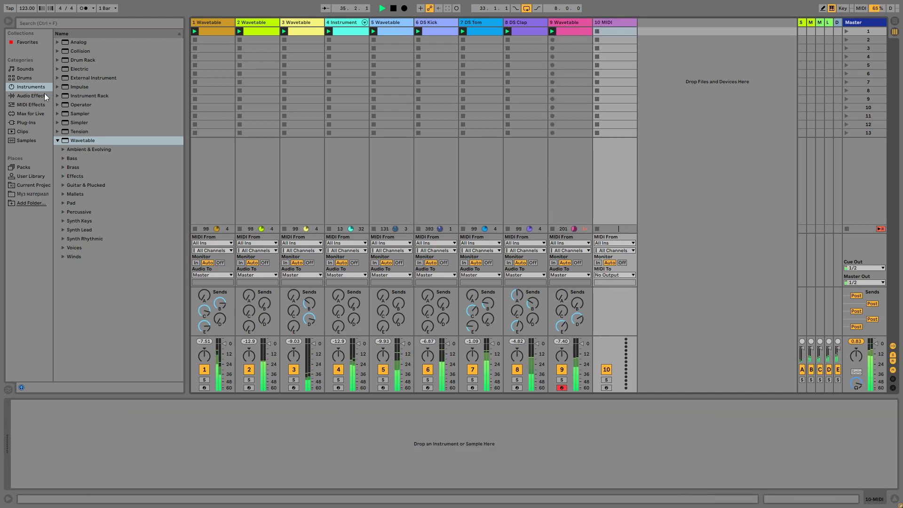
pyautogui.moveTo(77, 142); pyautogui.dragTo(124, 455)
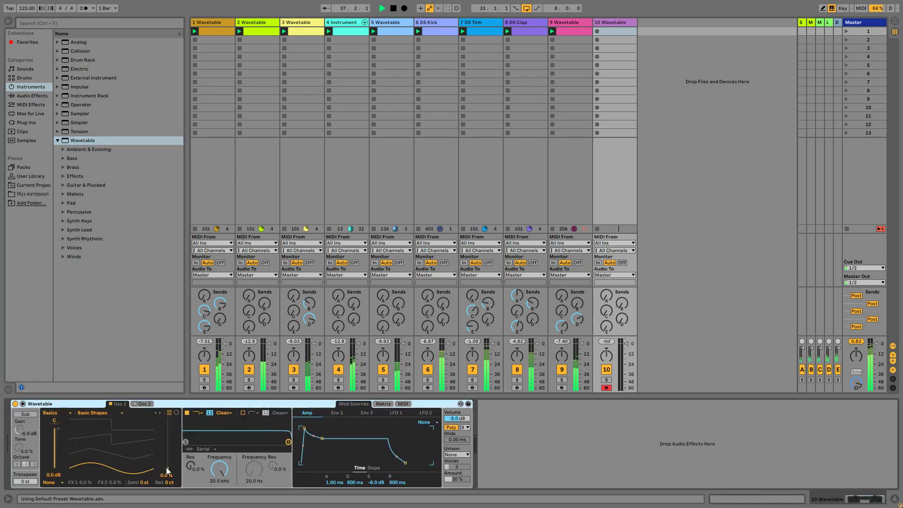
# Shape track 10's Wavetable with Osc 1 position at 67 %, Filter 1 at 202 Hz and 35 % resonance, and Amp sustain at -inf dB.
pyautogui.moveTo(168, 471); pyautogui.dragTo(168, 434)
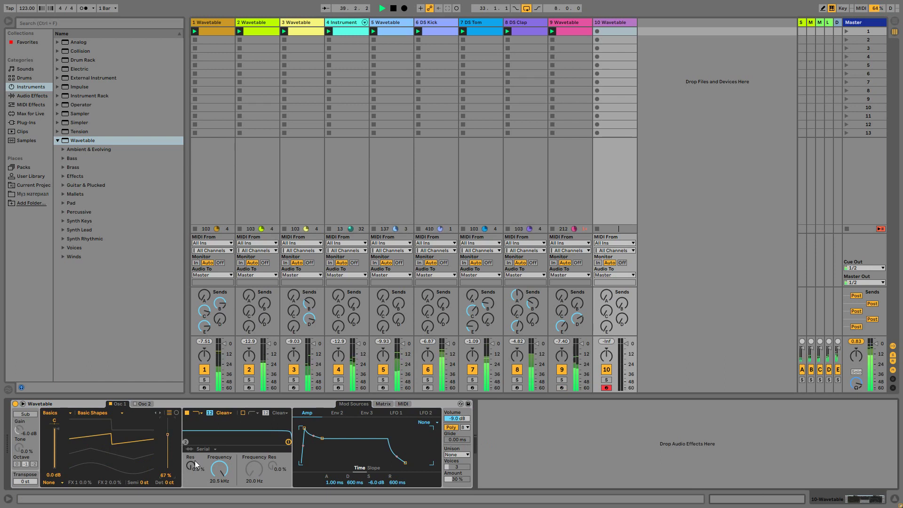
pyautogui.moveTo(191, 472); pyautogui.dragTo(219, 490)
pyautogui.moveTo(377, 479); pyautogui.dragTo(378, 499)
# Modulate Filter 1 Freq with the Amp envelope at an amount of 38 in track 10's modulation matrix.
pyautogui.click(383, 404)
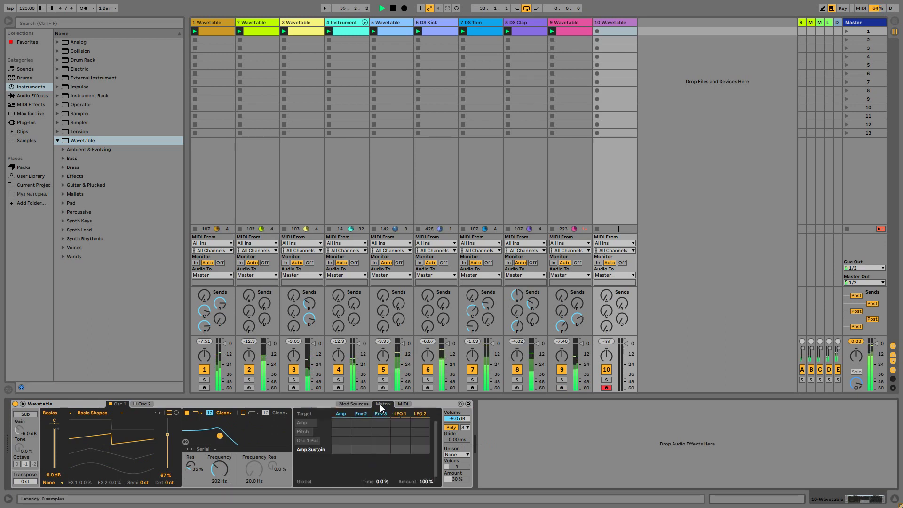
pyautogui.click(342, 449)
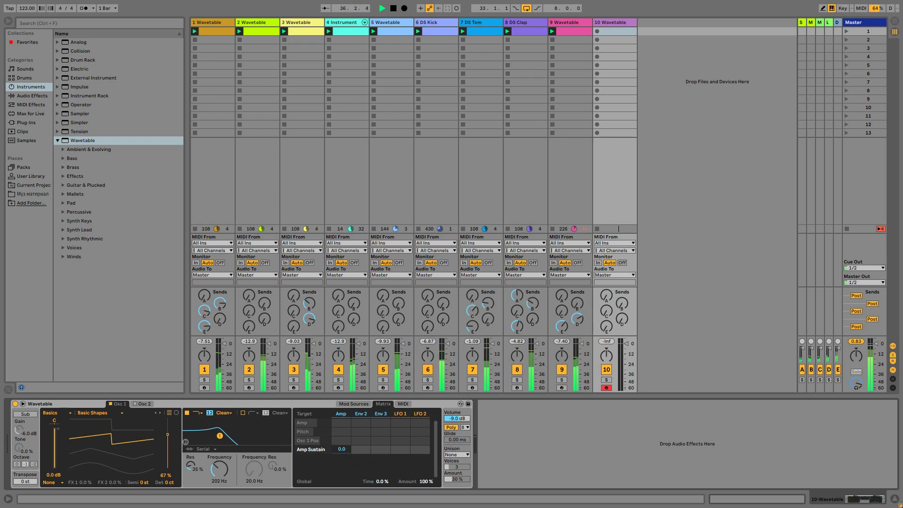
pyautogui.click(219, 469)
pyautogui.moveTo(342, 449); pyautogui.dragTo(342, 431)
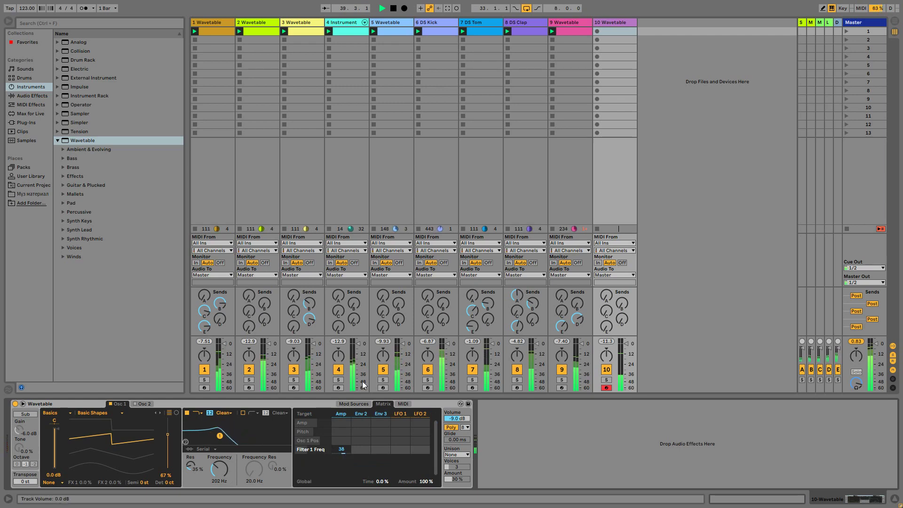
# Create a one-bar clip in track 10's first slot with sixteenth C3 notes at 1.2.4 and 1.3.2, and launch it.
pyautogui.doubleClick(611, 31)
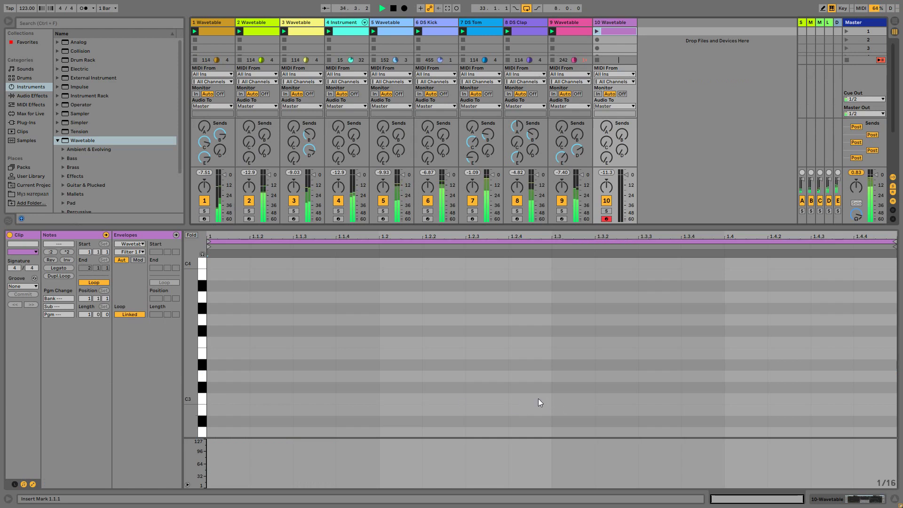
pyautogui.doubleClick(523, 399)
pyautogui.moveTo(532, 400); pyautogui.dragTo(619, 399)
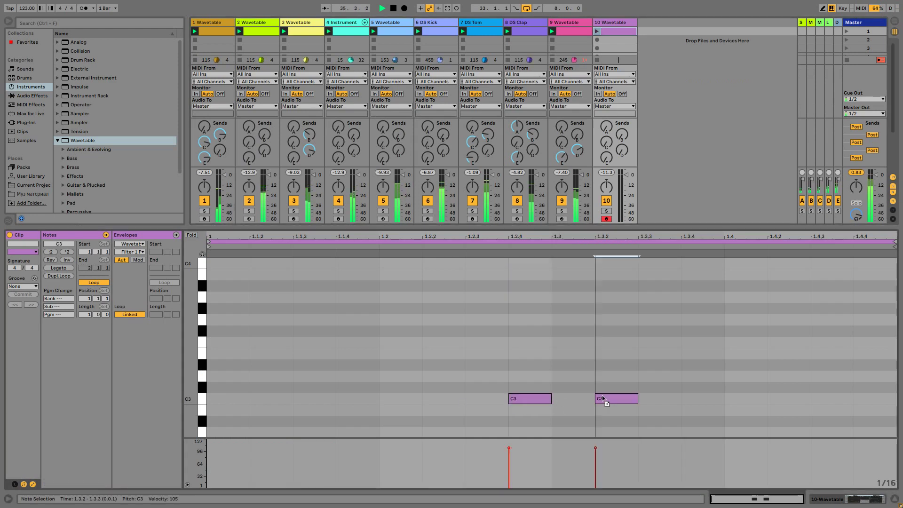
pyautogui.click(598, 31)
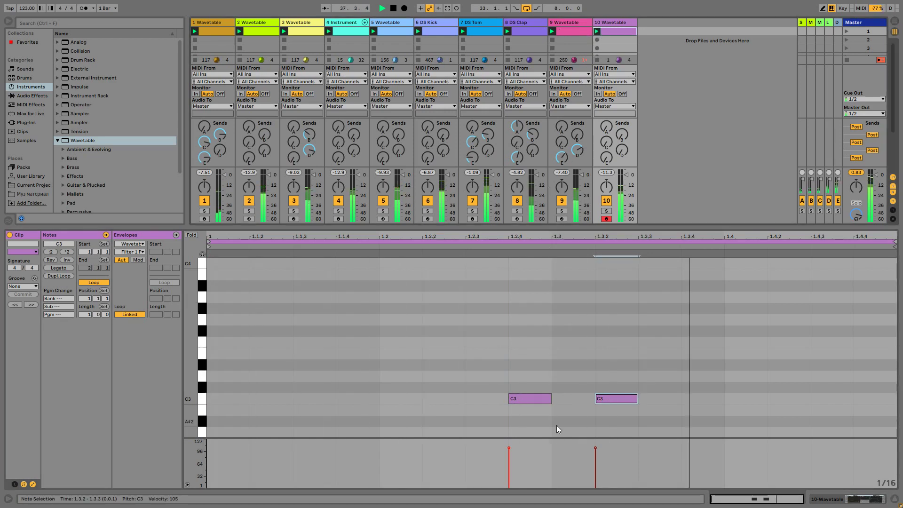
# Move both C3 notes together so they start at 1.3.2 and 1.3.4.
pyautogui.keyDown('shift'); pyautogui.click(536, 400); pyautogui.keyUp('shift')
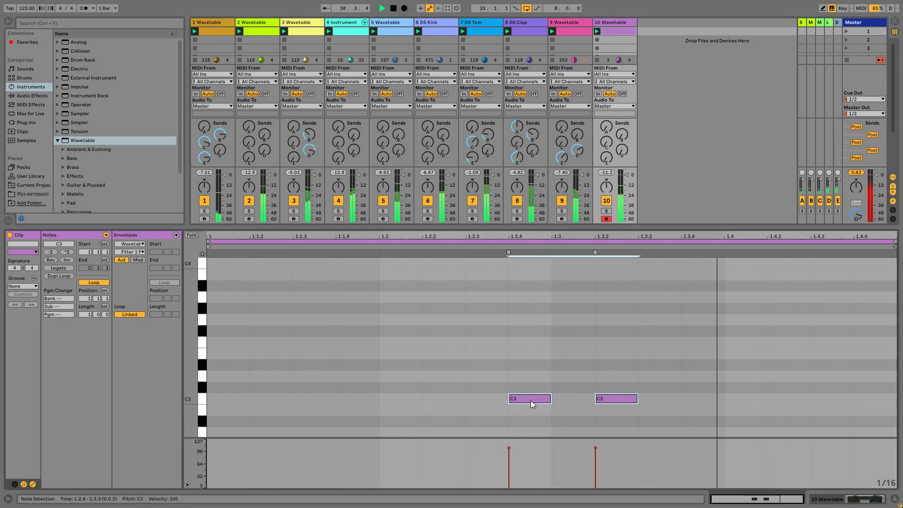
pyautogui.moveTo(531, 402); pyautogui.dragTo(628, 400)
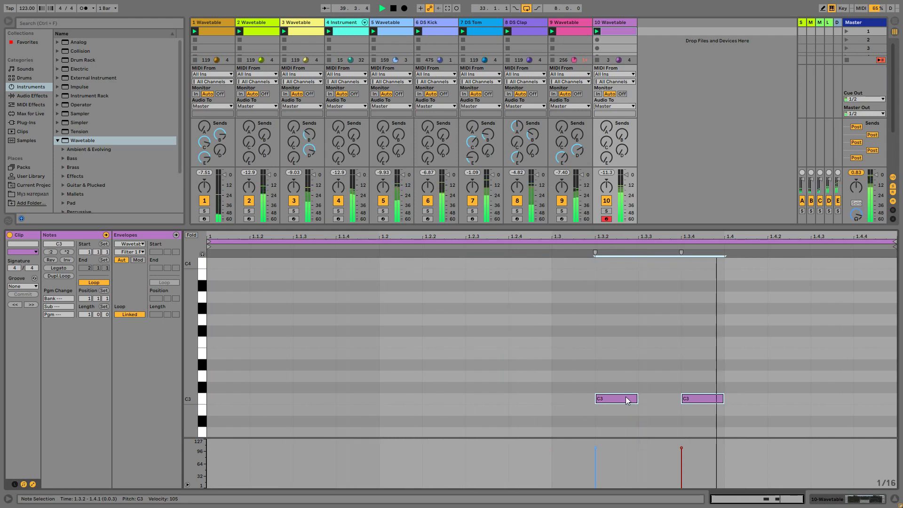
pyautogui.click(704, 417)
# Try the second C3 note at 1.4.1 and a thirty-second earlier, and return it to 1.3.4.
pyautogui.moveTo(708, 400); pyautogui.dragTo(750, 404)
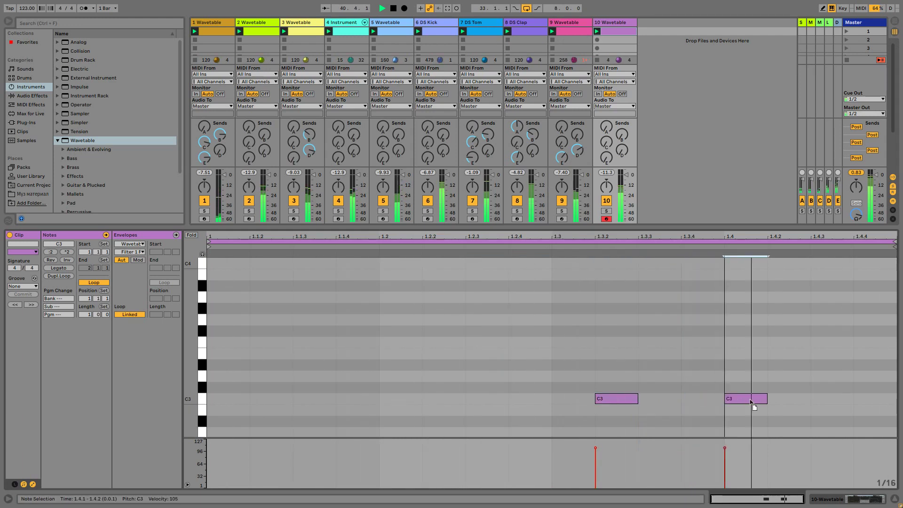
pyautogui.moveTo(631, 401)
pyautogui.mouseDown()
pyautogui.moveTo(647, 400)
pyautogui.moveTo(618, 399)
pyautogui.mouseUp()
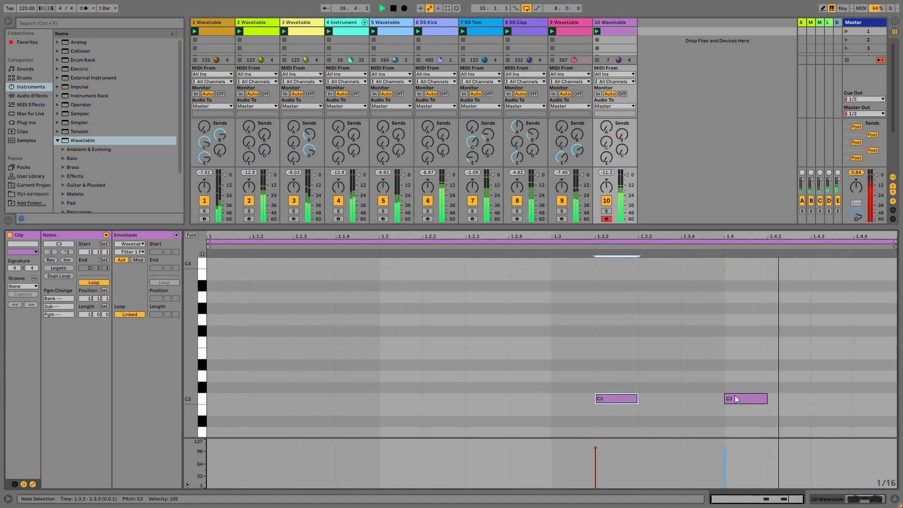
pyautogui.moveTo(742, 399); pyautogui.dragTo(720, 398)
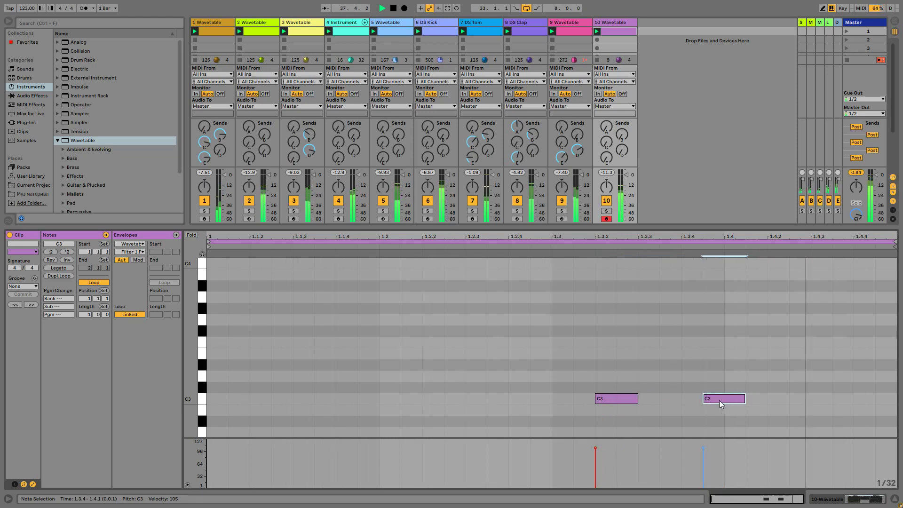
pyautogui.moveTo(719, 400); pyautogui.dragTo(691, 400)
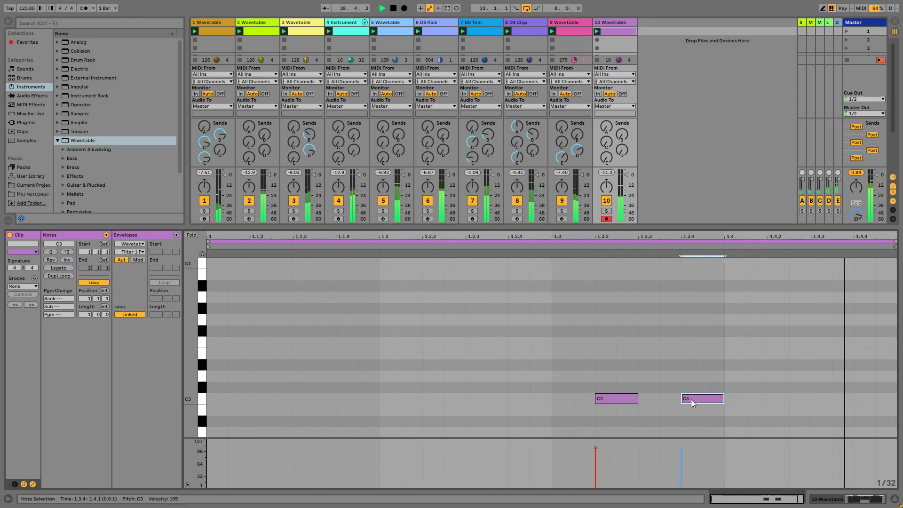
# Add the Chorus preset Yo Man!.adv after Wavetable on track 10 and set its Dry/Wet to 72 %.
pyautogui.click(855, 500)
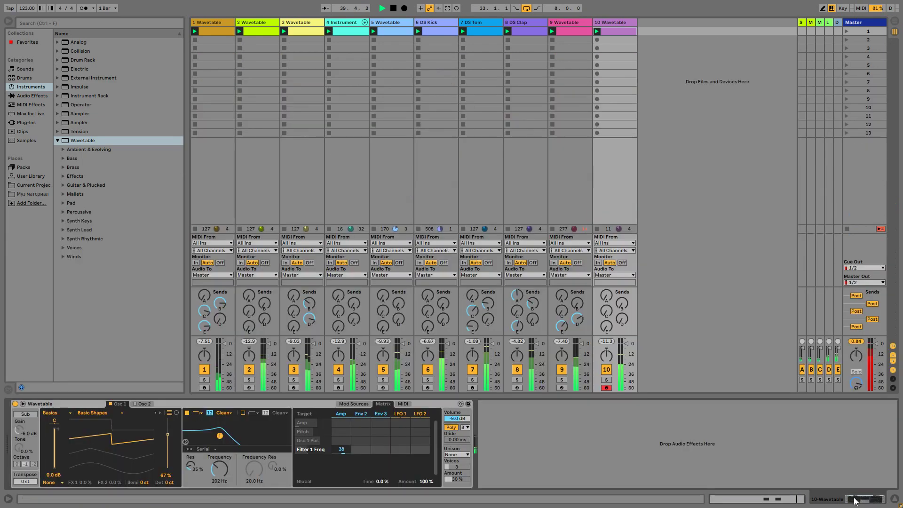
pyautogui.click(35, 96)
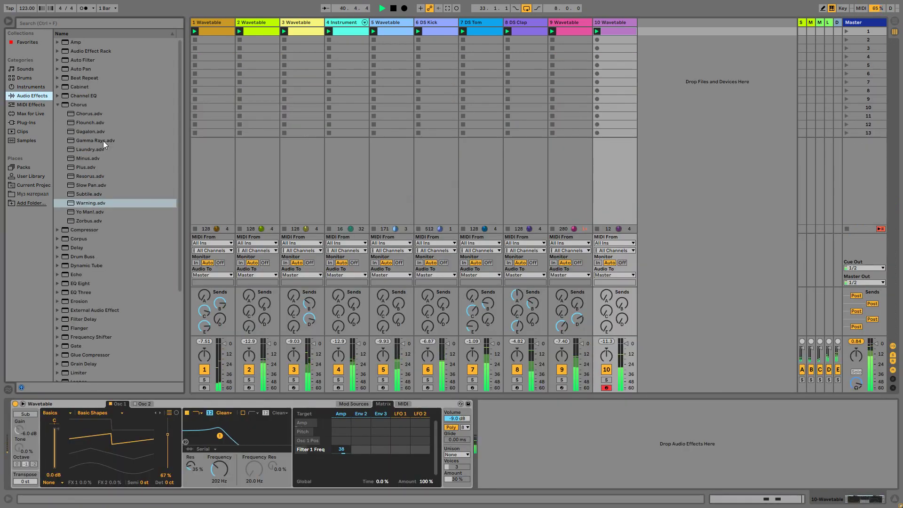
pyautogui.moveTo(87, 212); pyautogui.dragTo(517, 445)
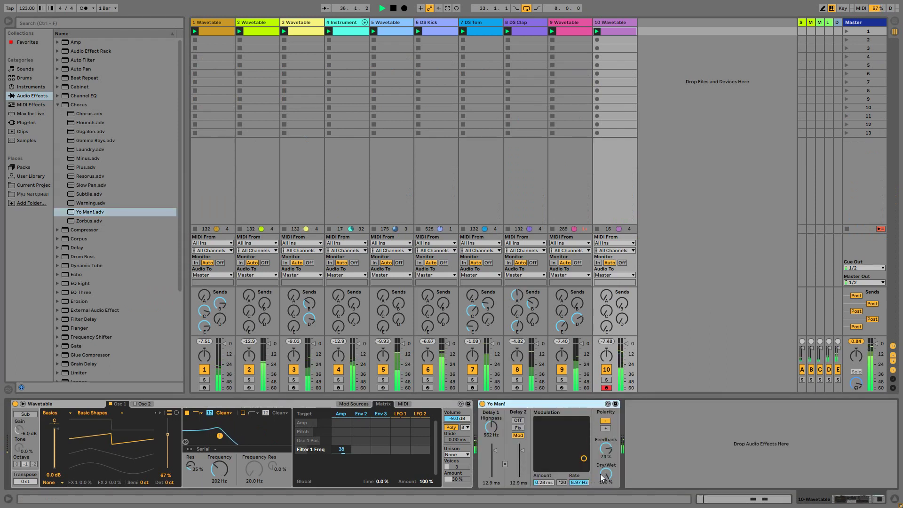
pyautogui.moveTo(606, 474); pyautogui.dragTo(606, 493)
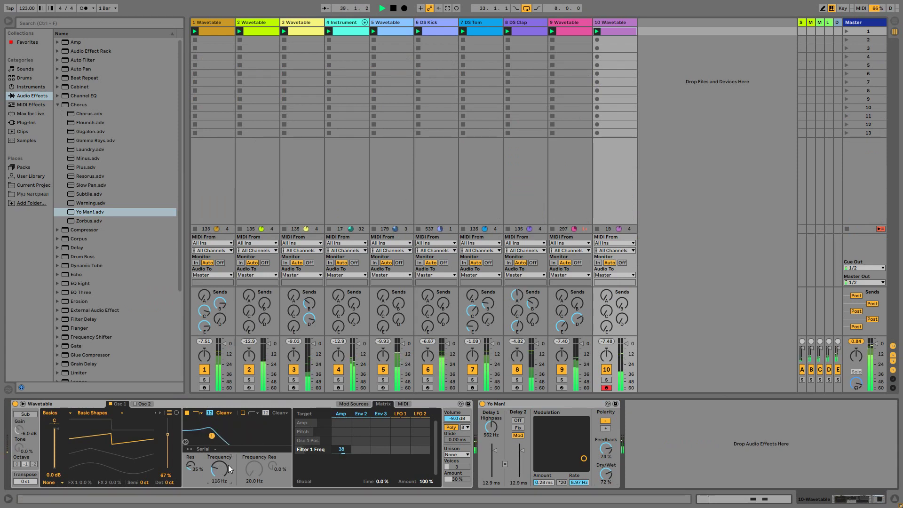
# Lower Filter 1's frequency to 104 Hz and set the Amp envelope to 2.86 ms attack and 256 ms decay.
pyautogui.moveTo(218, 468); pyautogui.dragTo(219, 471)
pyautogui.click(354, 404)
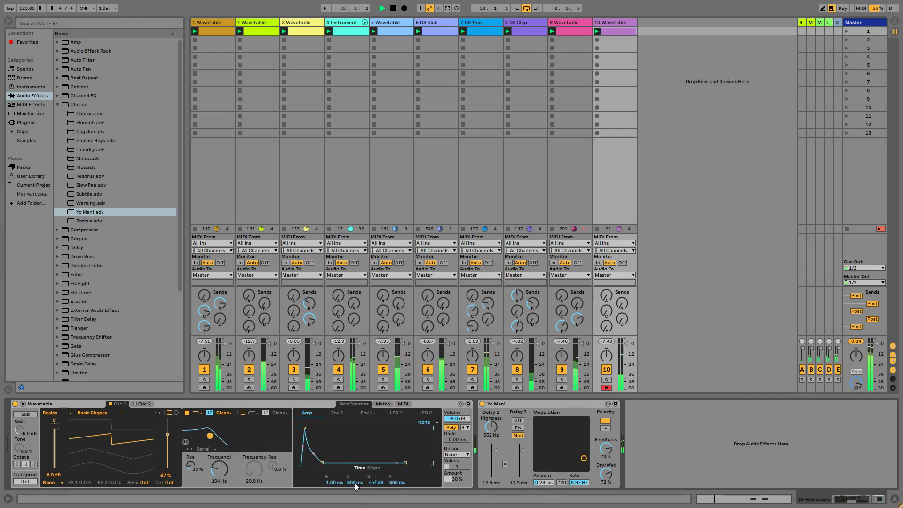
pyautogui.moveTo(355, 482); pyautogui.dragTo(355, 481)
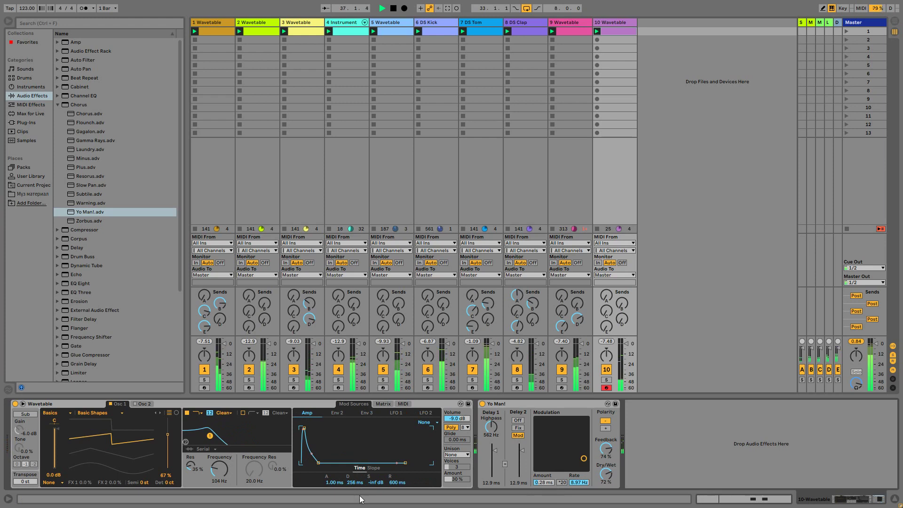
pyautogui.moveTo(336, 485); pyautogui.dragTo(336, 477)
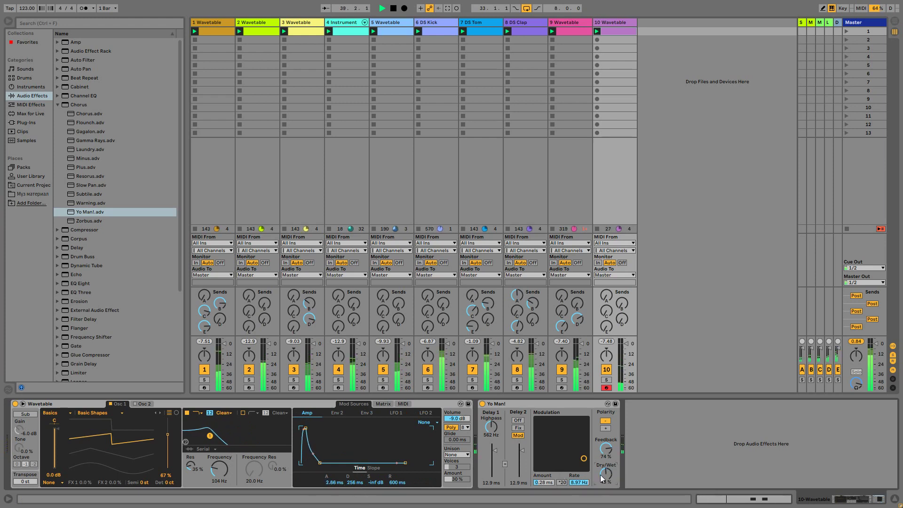
# Set the track 10 Wavetable's Unison mode to Random Note with an amount of 59 %.
pyautogui.click(457, 454)
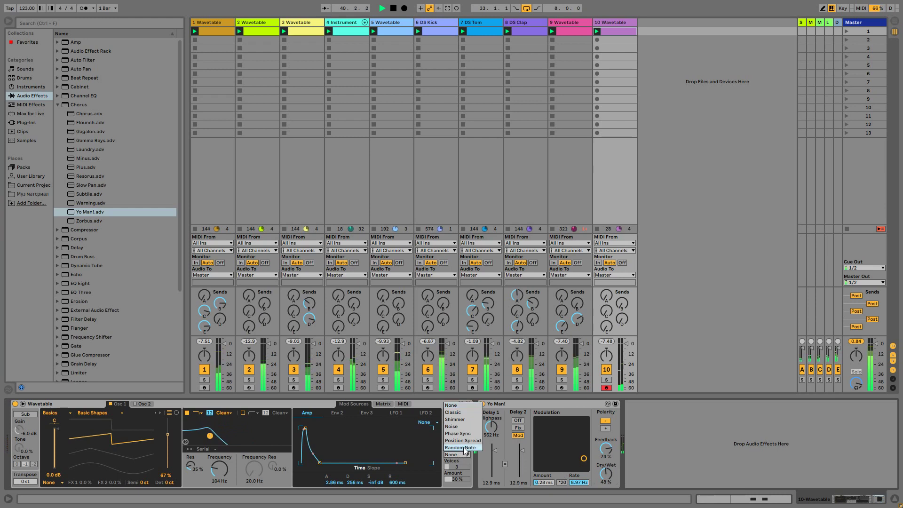
pyautogui.click(458, 445)
pyautogui.moveTo(456, 480); pyautogui.dragTo(456, 466)
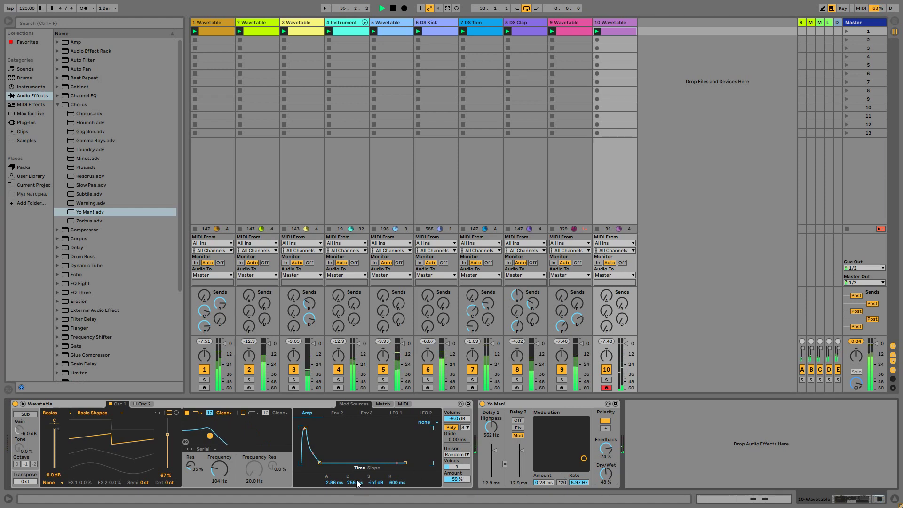
# Set Filter 1's frequency to 162 Hz and compare the sound with the Yo Man! Chorus bypassed and re-enabled.
pyautogui.moveTo(219, 469); pyautogui.dragTo(220, 466)
pyautogui.click(482, 404)
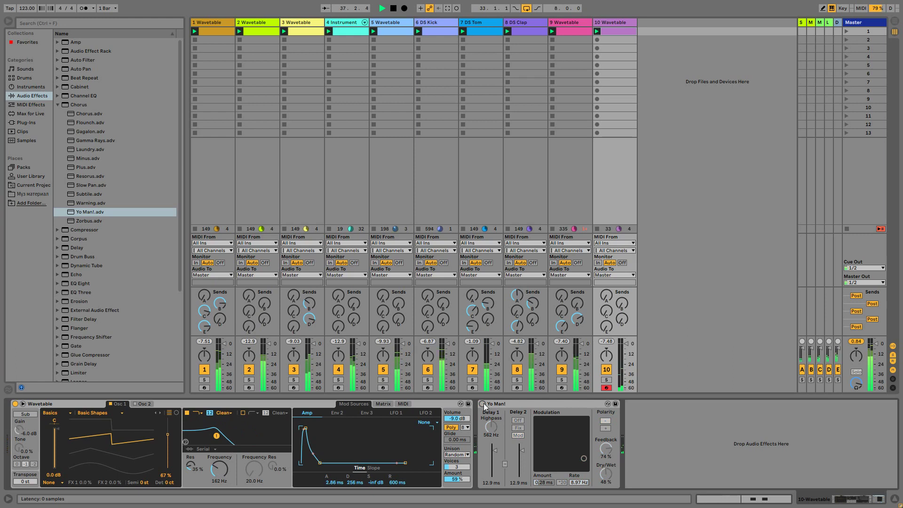
pyautogui.click(483, 404)
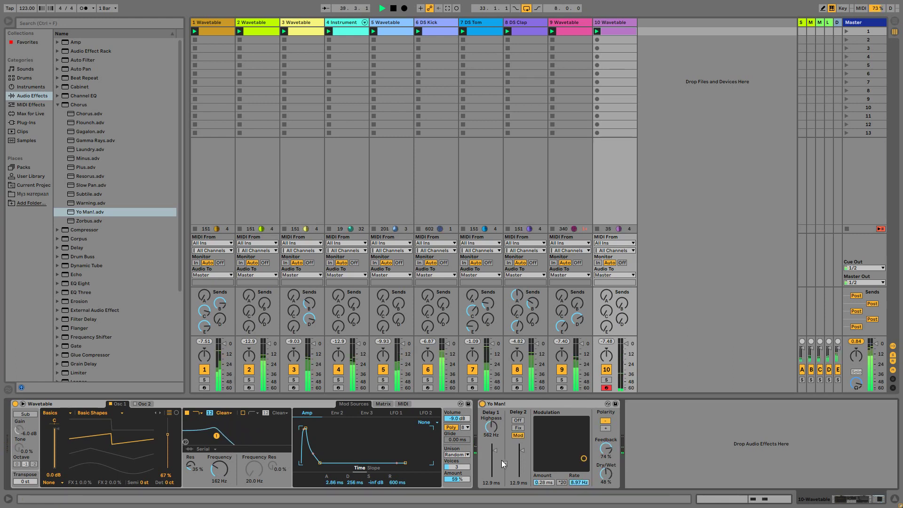
# Enable the Yo Man! Chorus's *20 rate multiplier with Dry/Wet at 30 %, and raise track 10's send C.
pyautogui.click(563, 483)
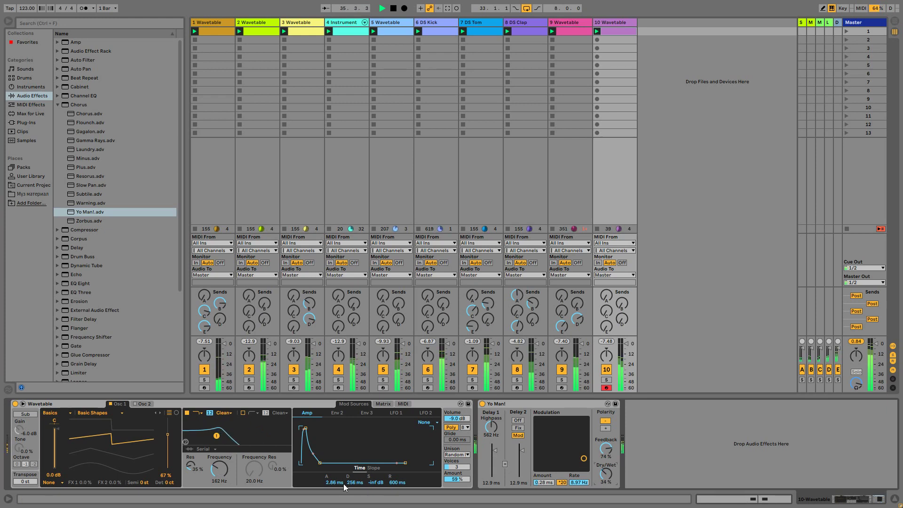
pyautogui.moveTo(609, 479); pyautogui.dragTo(609, 480)
pyautogui.moveTo(607, 312)
pyautogui.mouseDown()
pyautogui.moveTo(607, 282)
pyautogui.moveTo(614, 312)
pyautogui.mouseUp()
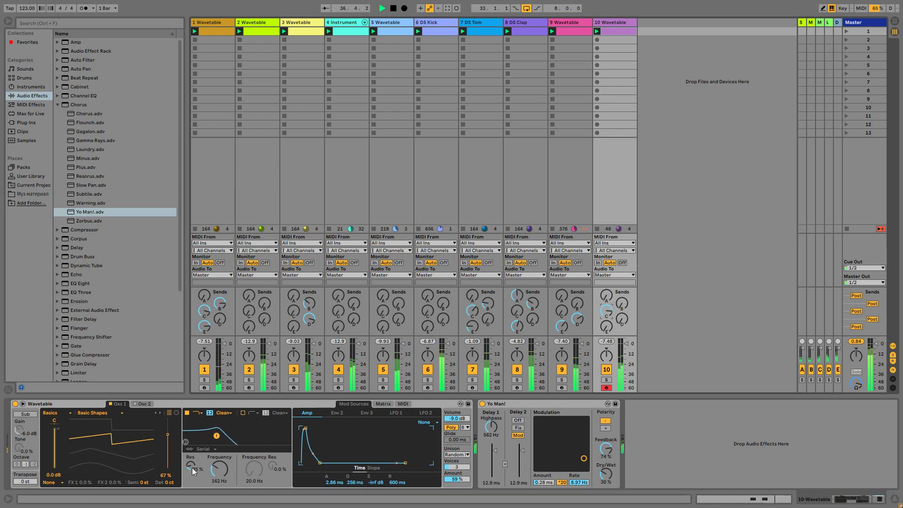
# Switch track 10's Filter 1 circuit to SMP with 7.50 dB drive and lower the Wavetable's volume to -20 dB.
pyautogui.click(229, 414)
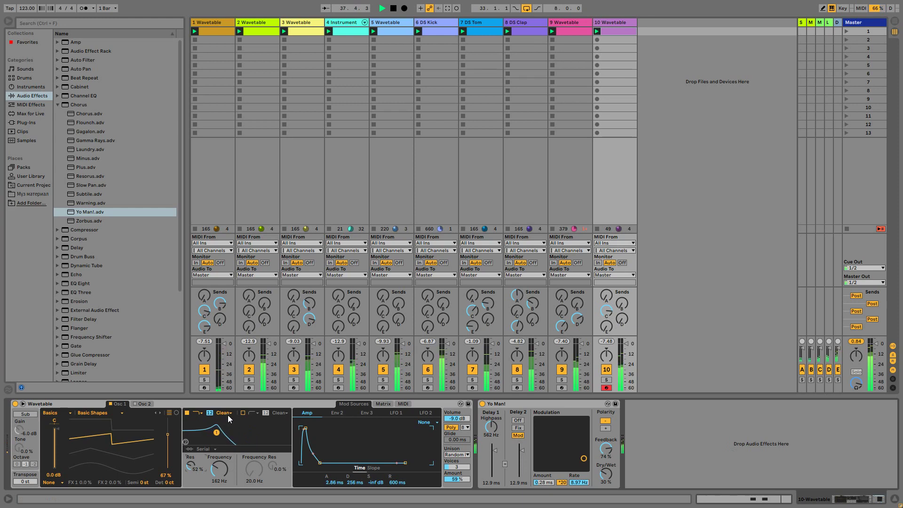
pyautogui.click(231, 443)
pyautogui.moveTo(192, 481); pyautogui.dragTo(192, 456)
pyautogui.moveTo(457, 418); pyautogui.dragTo(457, 439)
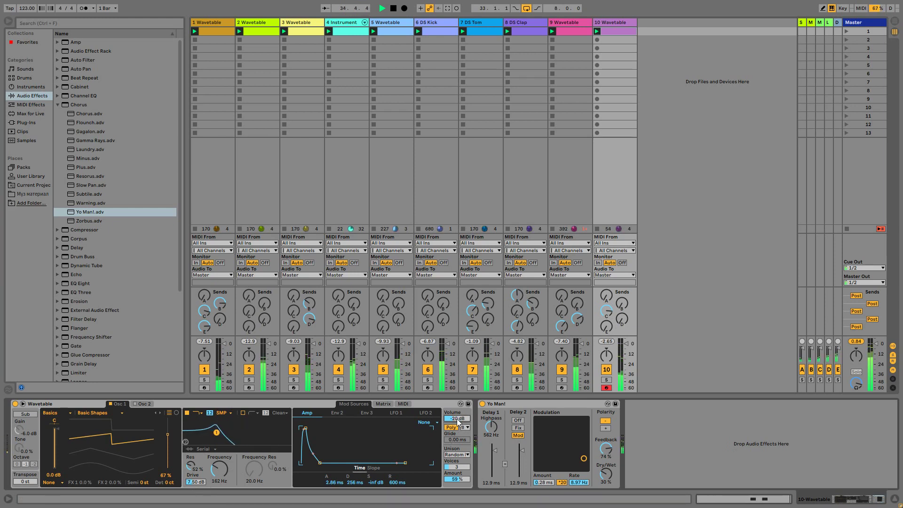
# Lower the velocity of the second C3 note in track 10's clip to 72.
pyautogui.hotkey('shift', 'Tab')
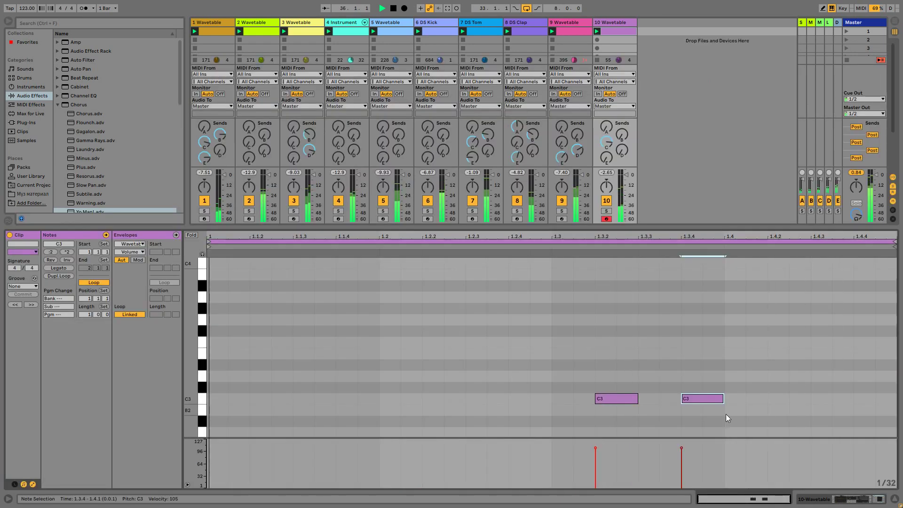
pyautogui.moveTo(720, 400)
pyautogui.mouseDown()
pyautogui.moveTo(777, 400)
pyautogui.moveTo(707, 401)
pyautogui.mouseUp()
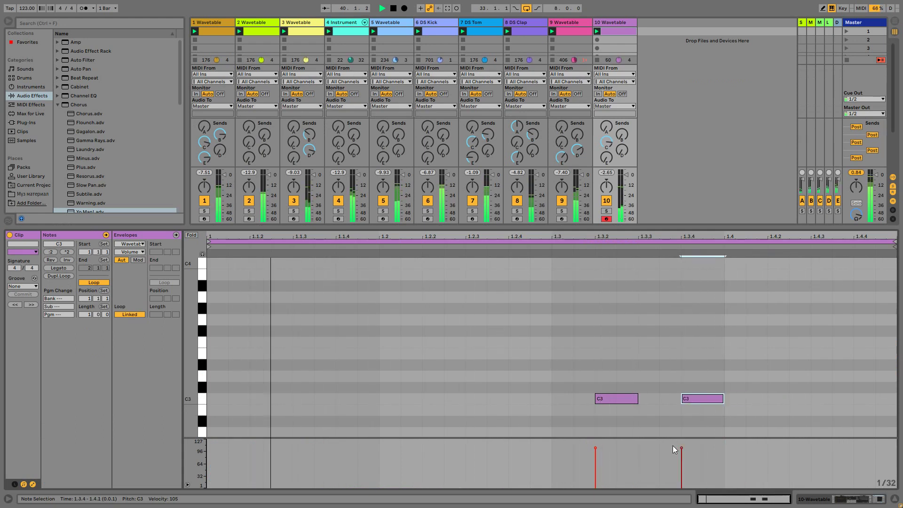
pyautogui.moveTo(683, 453); pyautogui.dragTo(683, 458)
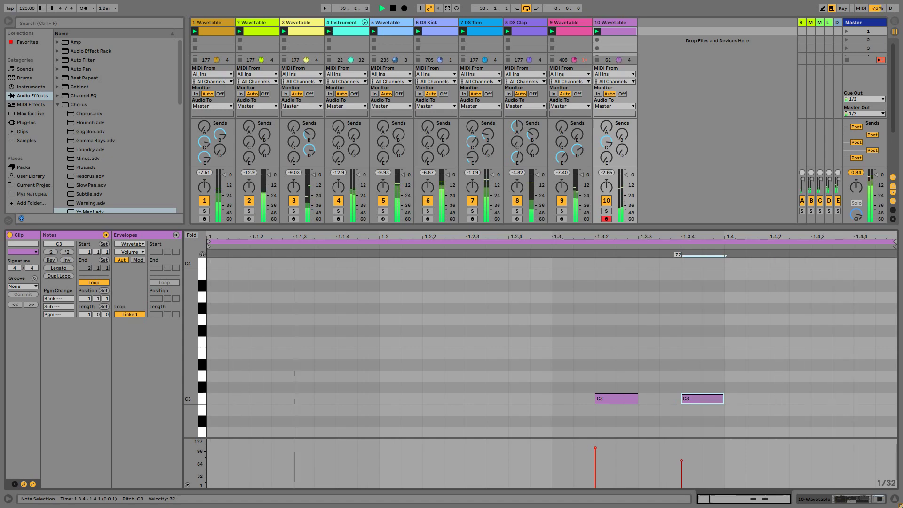
pyautogui.hotkey('shift', 'Tab')
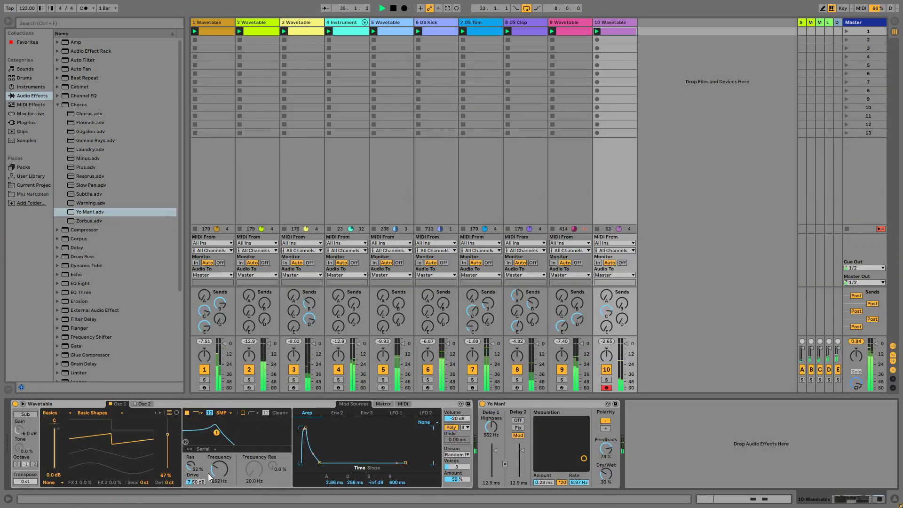
# Set the Amp envelope's modulation of Filter 1 Freq to 39 in track 10's modulation matrix.
pyautogui.click(383, 404)
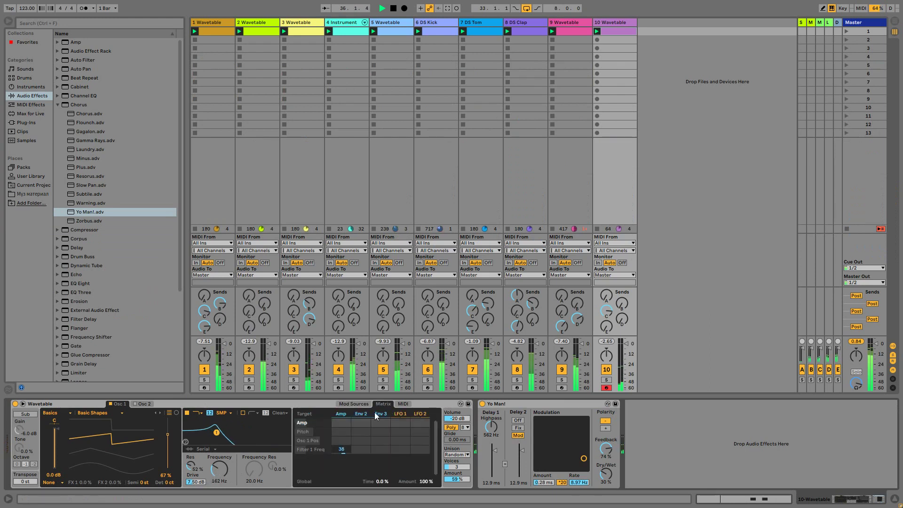
pyautogui.moveTo(335, 450); pyautogui.dragTo(336, 441)
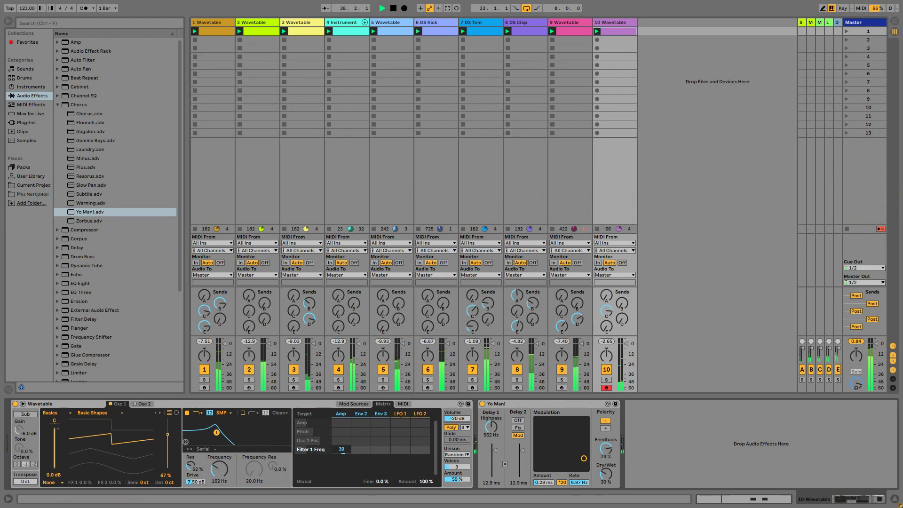
pyautogui.moveTo(340, 450); pyautogui.dragTo(339, 454)
# Enable Filter 2 on track 10's Wavetable as a Clean high-pass with a 24 dB slope and a frequency of 116 Hz.
pyautogui.click(243, 412)
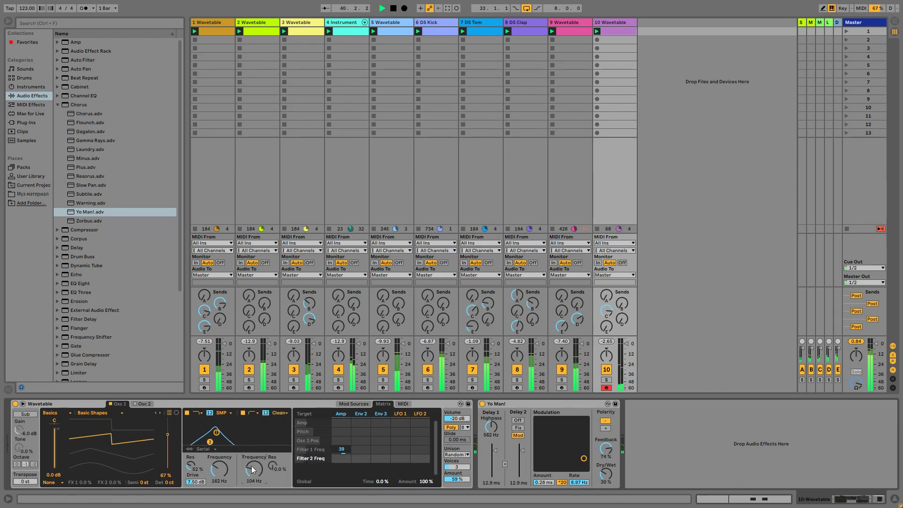
pyautogui.click(258, 413)
pyautogui.click(258, 427)
pyautogui.click(280, 412)
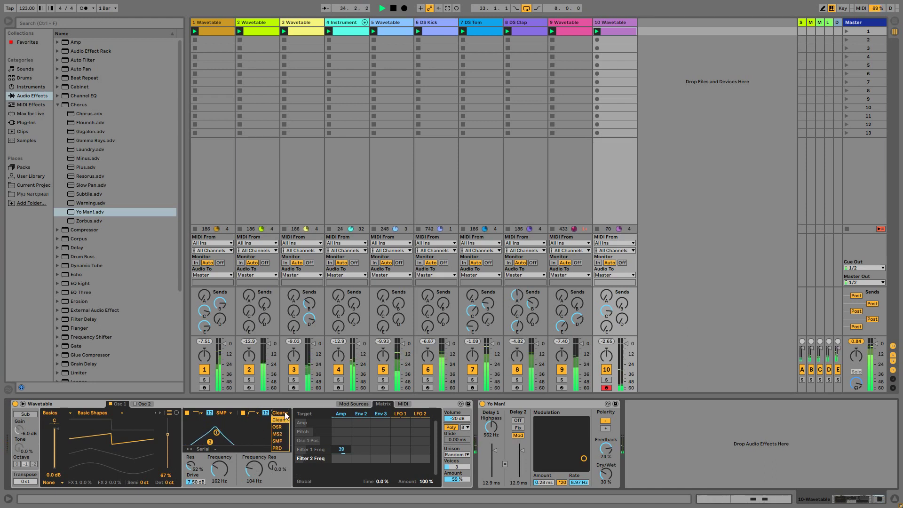
pyautogui.click(279, 420)
pyautogui.click(266, 413)
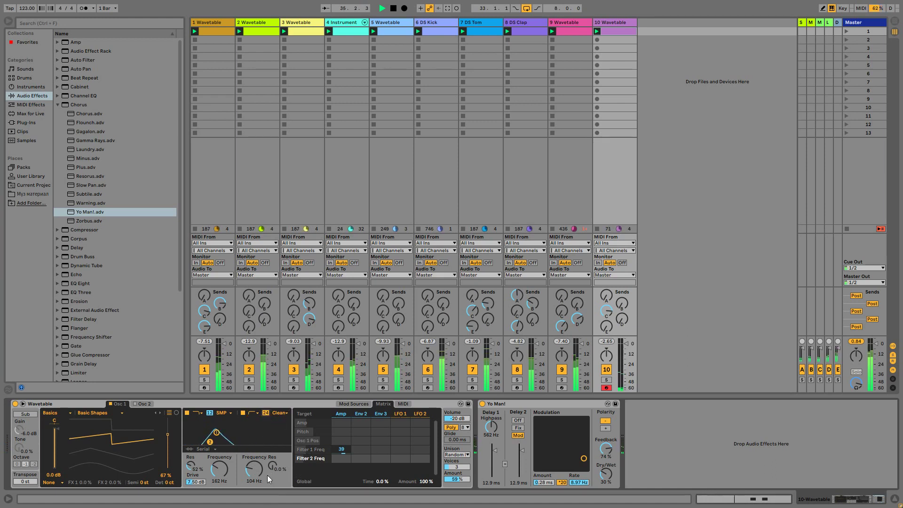
pyautogui.moveTo(256, 473); pyautogui.dragTo(273, 458)
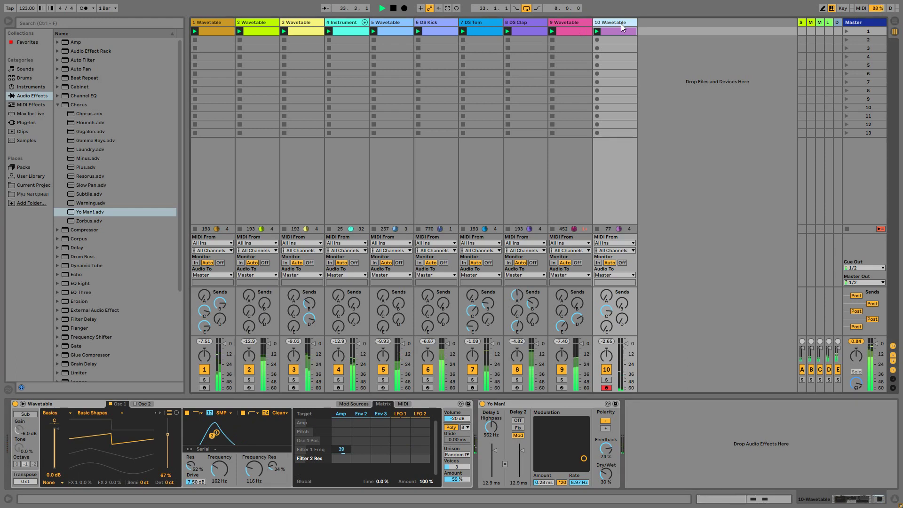
# Insert a new MIDI track after track 10 and load the Wavetable instrument onto it.
pyautogui.hotkey('ctrl', 'shift', 't')
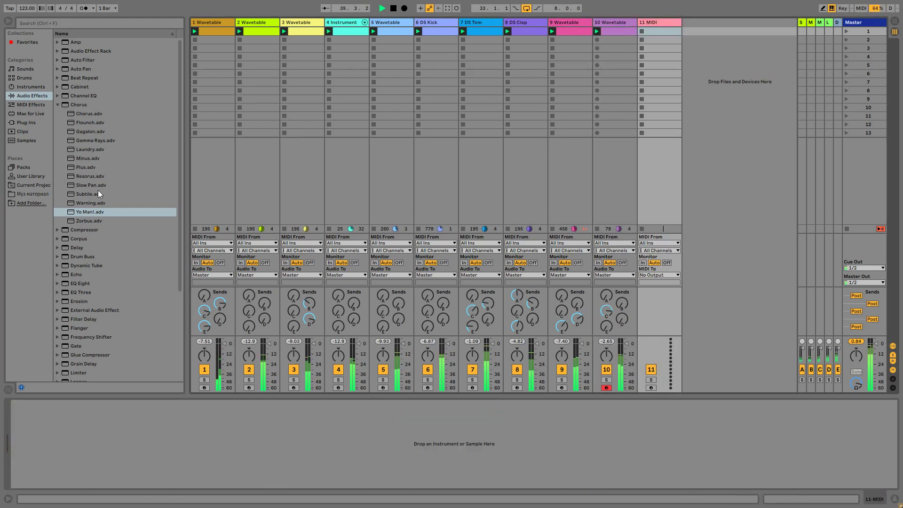
pyautogui.click(59, 105)
pyautogui.click(45, 87)
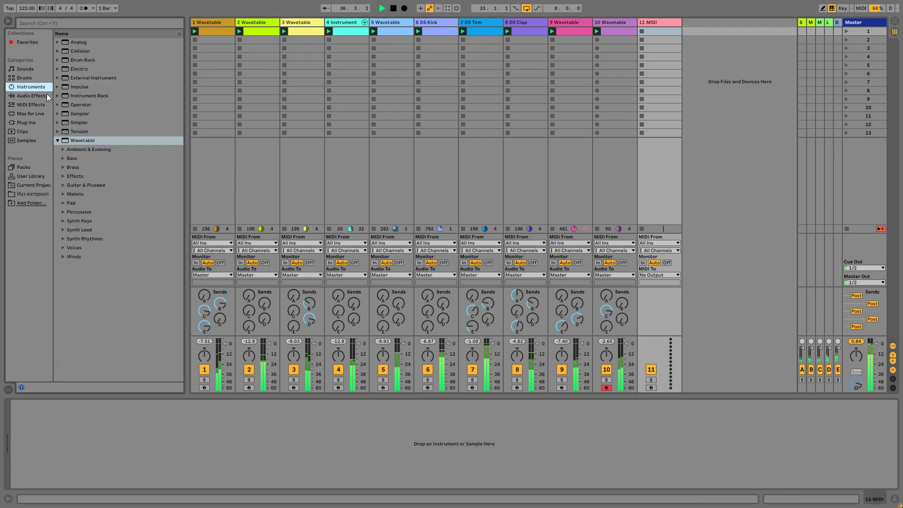
pyautogui.moveTo(72, 144)
pyautogui.mouseDown()
pyautogui.moveTo(251, 393)
pyautogui.moveTo(165, 466)
pyautogui.mouseUp()
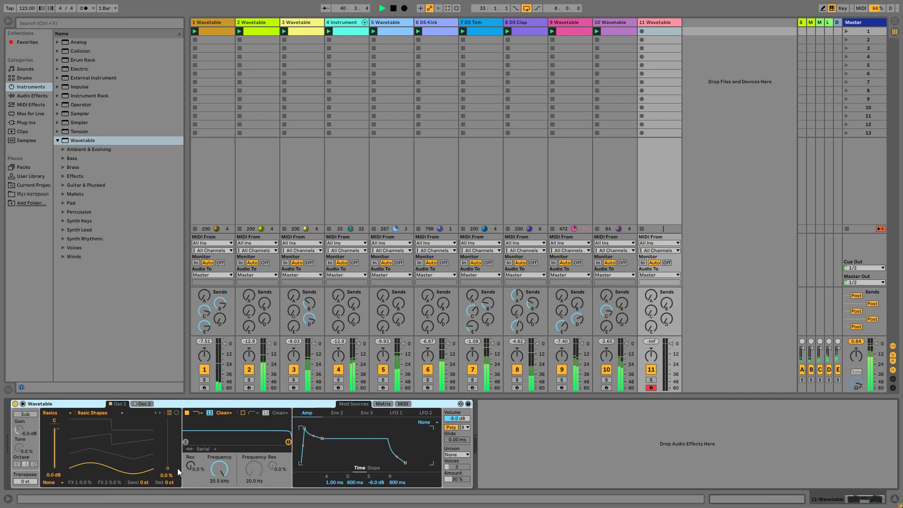
# Set the new Wavetable's Osc 1 wavetable position to 66 % and its Filter 1 frequency to 153 Hz.
pyautogui.moveTo(168, 472); pyautogui.dragTo(168, 438)
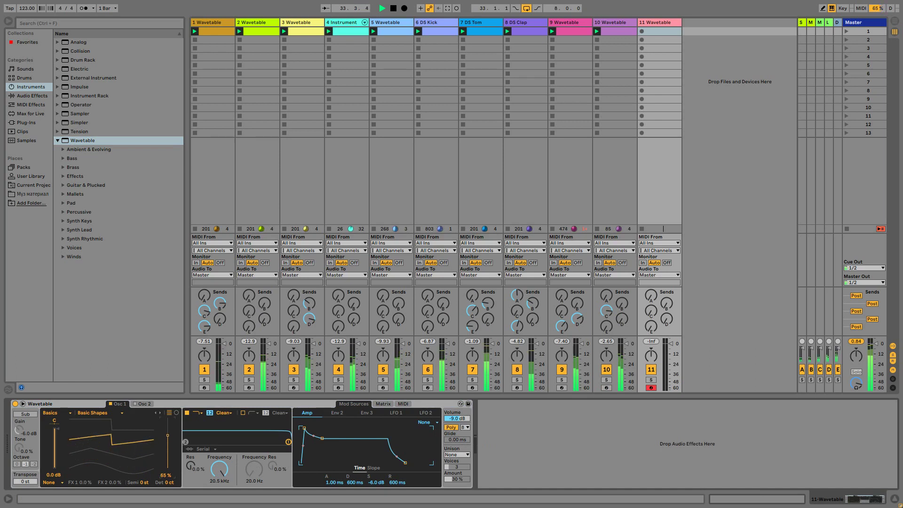
pyautogui.moveTo(219, 469); pyautogui.dragTo(219, 494)
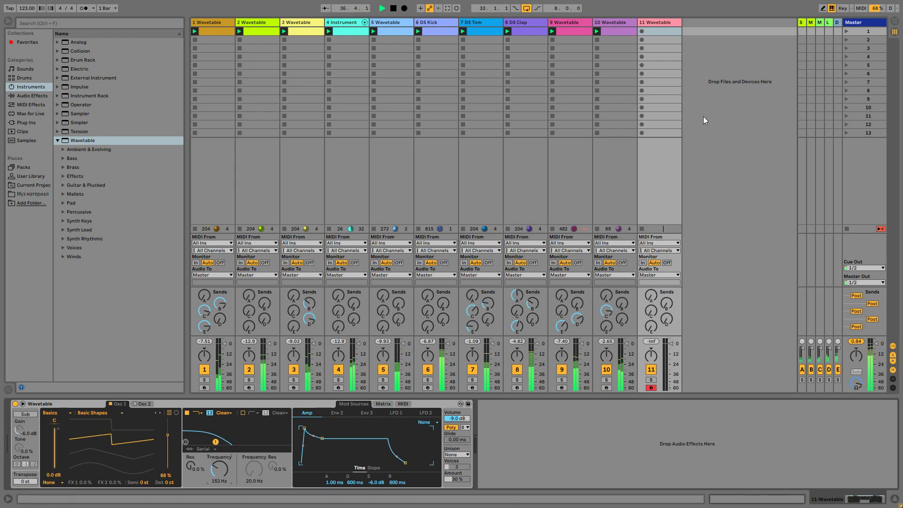
# Copy the clip from track 4 into the first clip slot of track 11.
pyautogui.doubleClick(658, 31)
pyautogui.click(352, 30)
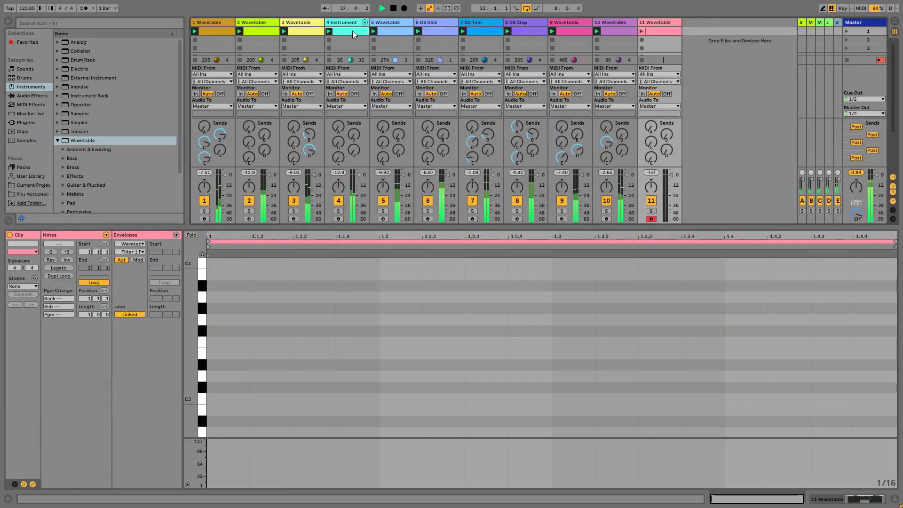
pyautogui.moveTo(354, 34); pyautogui.dragTo(658, 33)
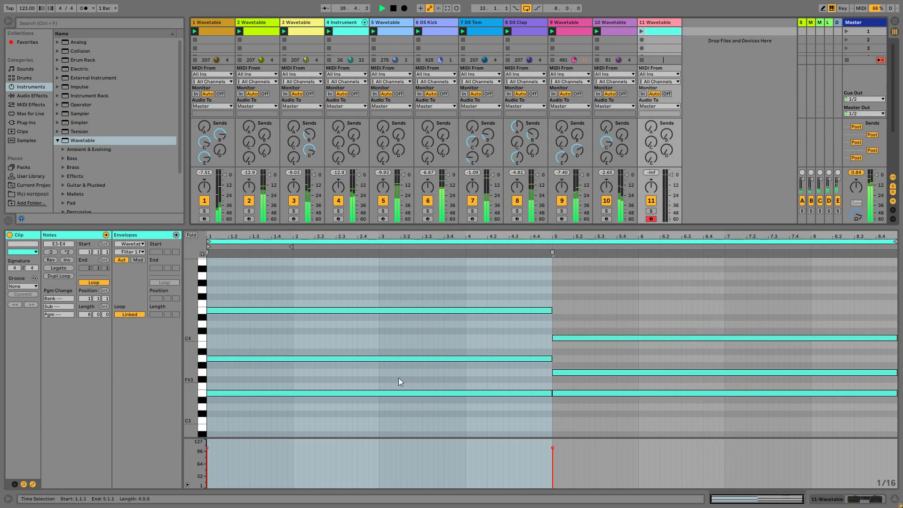
# Reduce the copied chords to a line of consecutive two-bar notes: E3, A3, G3 and C4.
pyautogui.moveTo(551, 393); pyautogui.dragTo(379, 393)
pyautogui.moveTo(208, 359); pyautogui.dragTo(379, 350)
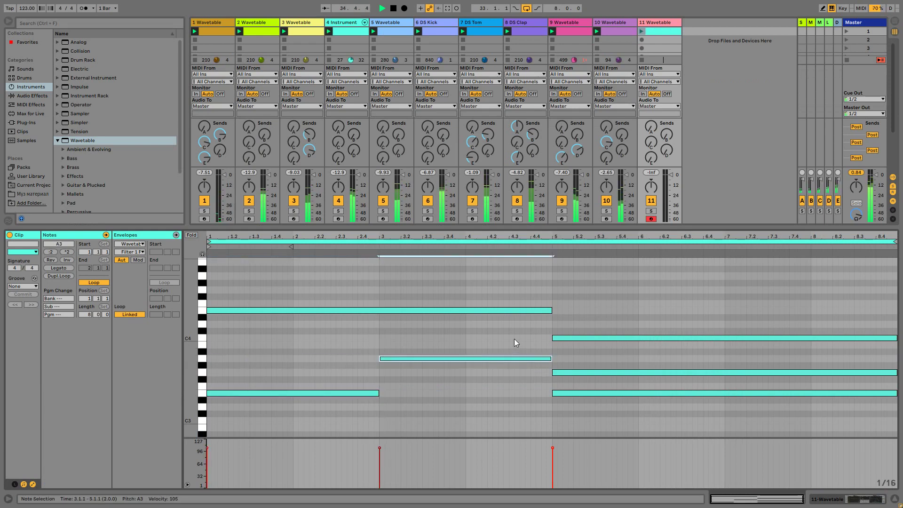
pyautogui.doubleClick(310, 309)
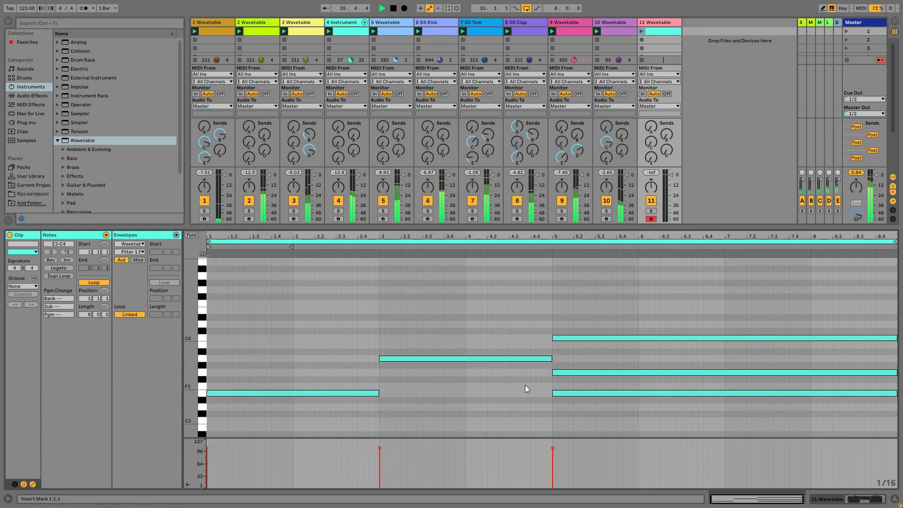
pyautogui.moveTo(553, 338); pyautogui.dragTo(725, 337)
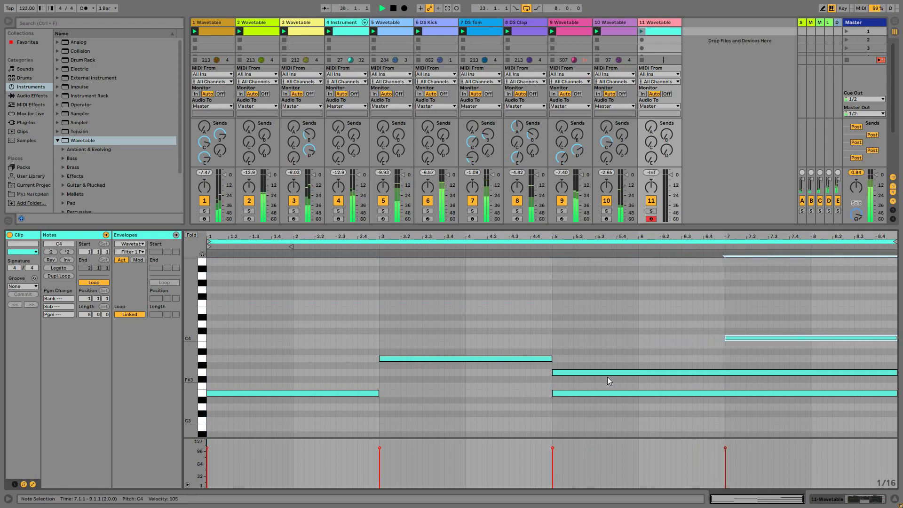
pyautogui.click(634, 394)
pyautogui.press('Delete')
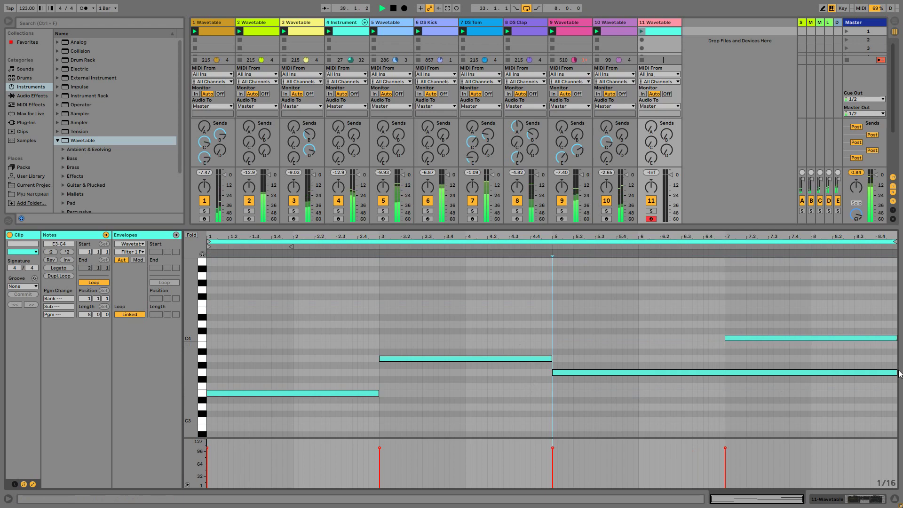
pyautogui.moveTo(897, 373); pyautogui.dragTo(724, 374)
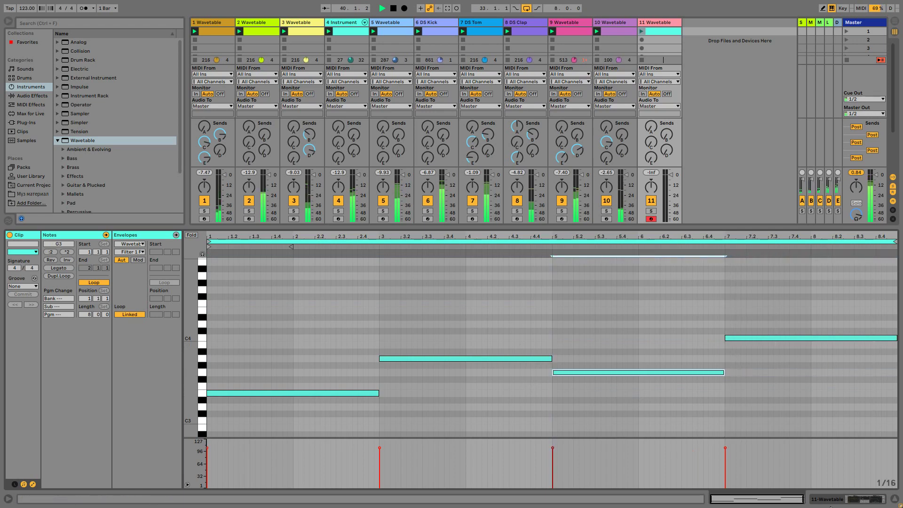
# Transpose all four notes down two octaves to E1–C2 and launch track 11's clip.
pyautogui.moveTo(809, 415); pyautogui.dragTo(182, 266)
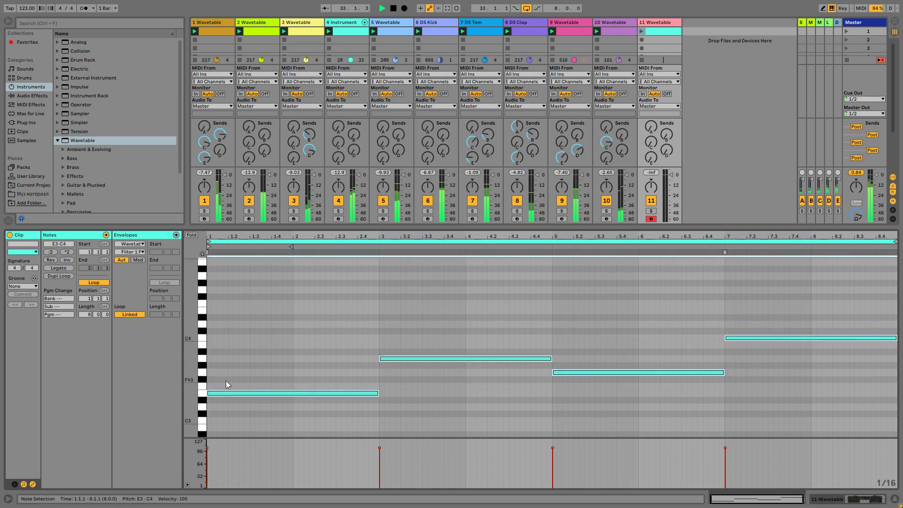
pyautogui.hotkey('shift', 'Down')
pyautogui.hotkey('shift', 'Down')
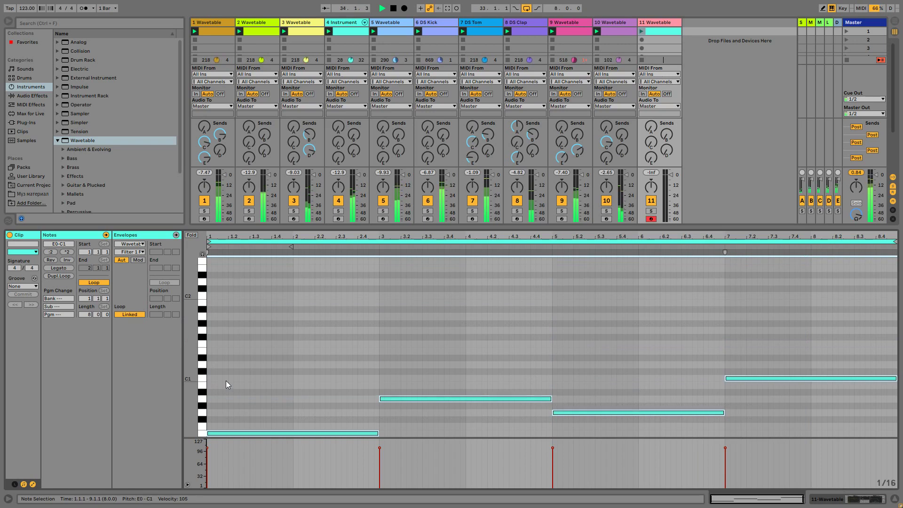
pyautogui.hotkey('shift', 'Down')
pyautogui.click(821, 502)
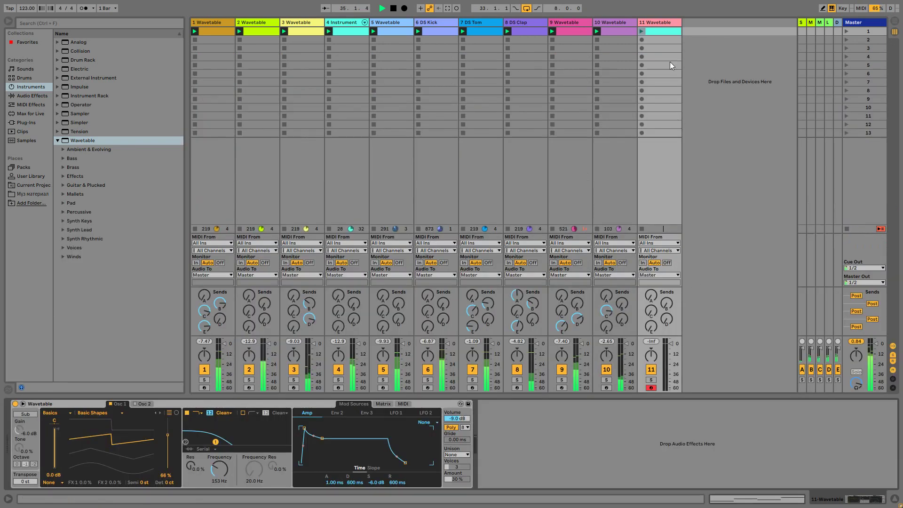
pyautogui.click(642, 32)
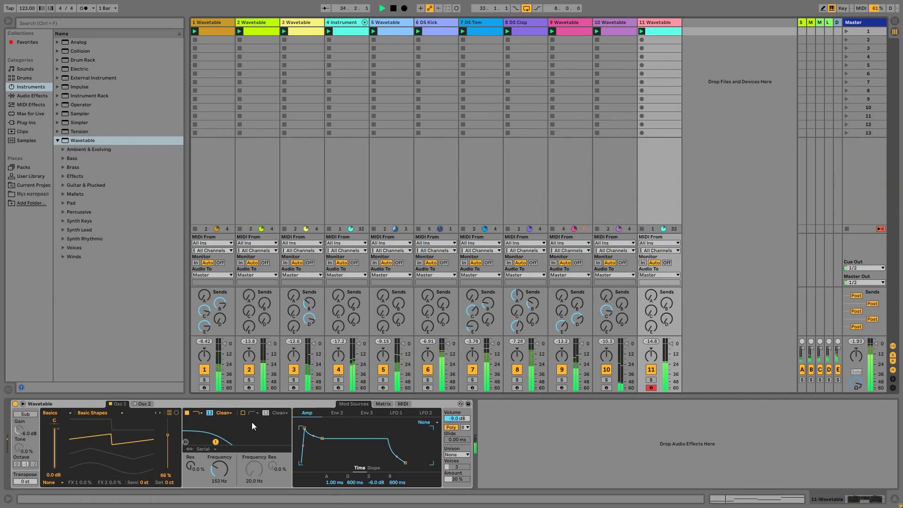
# Enable track 11's Filter 2 as a high-pass at 137 Hz and switch Filter 1's circuit to PRD with 6.56 dB drive.
pyautogui.moveTo(254, 469); pyautogui.dragTo(254, 439)
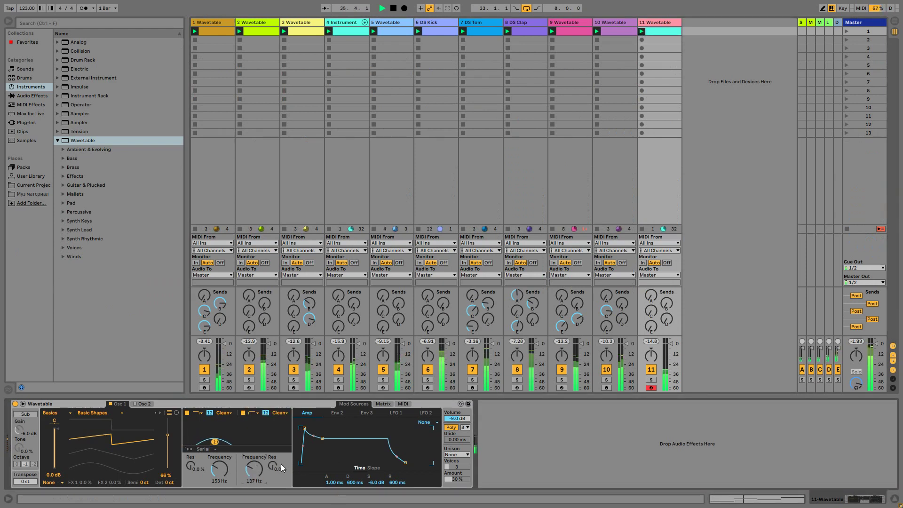
pyautogui.click(230, 413)
pyautogui.click(230, 449)
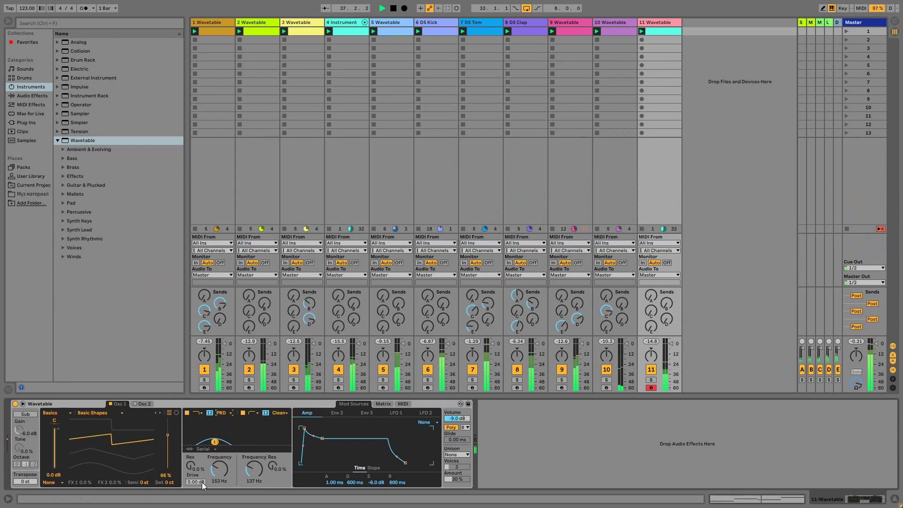
pyautogui.moveTo(196, 482); pyautogui.dragTo(208, 485)
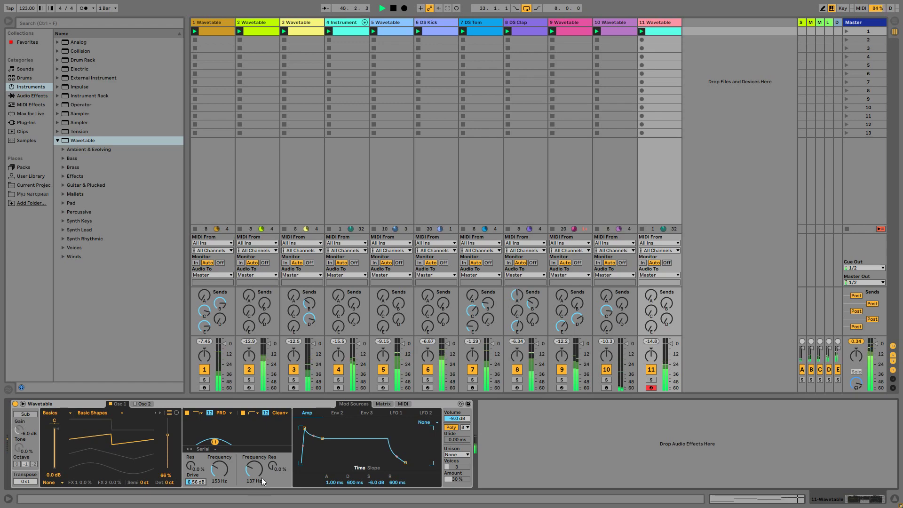
# Set Filter 1's frequency to 369 Hz and Filter 2's to 104 Hz, trying 23 % resonance on Filter 1 before restoring 0.0 %.
pyautogui.hotkey('shift', 'Tab')
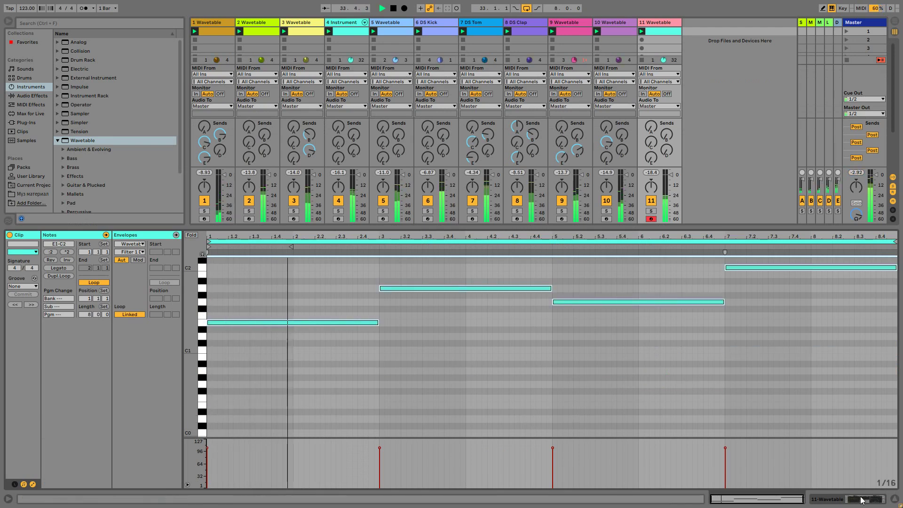
pyautogui.hotkey('shift', 'Tab')
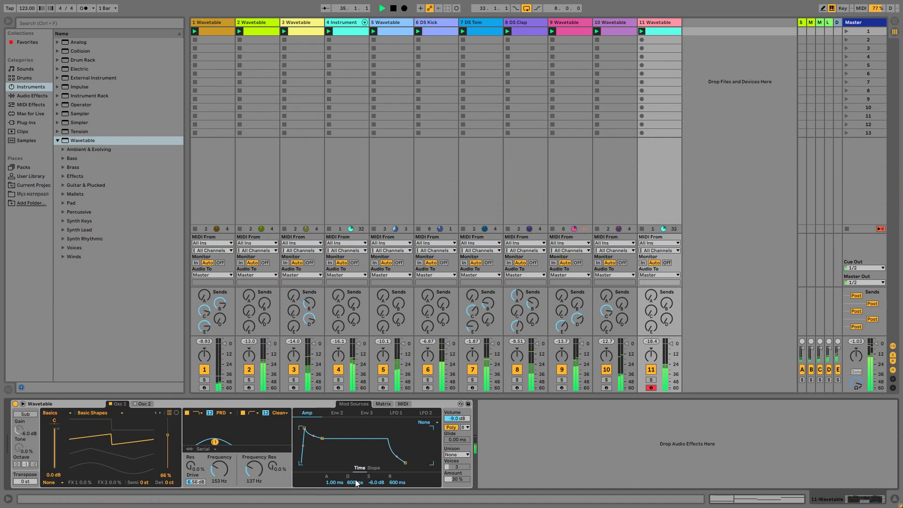
pyautogui.moveTo(191, 469); pyautogui.dragTo(192, 453)
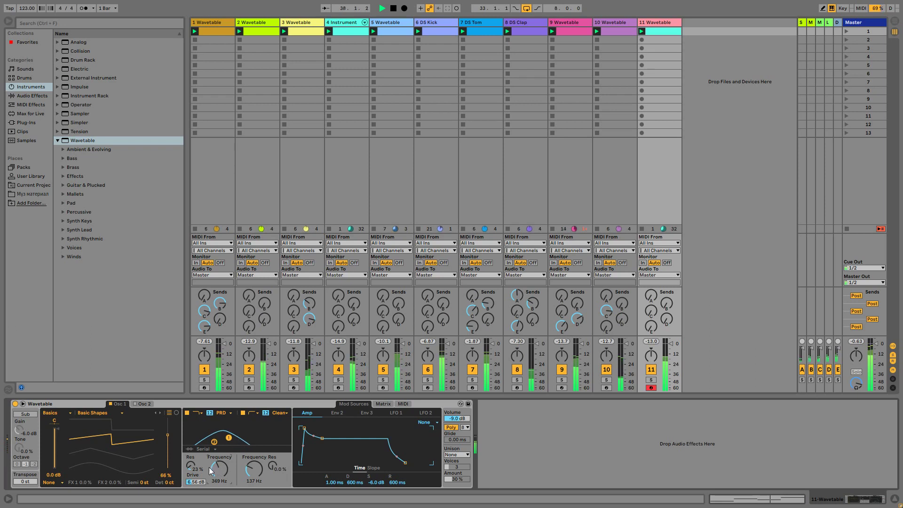
pyautogui.moveTo(191, 466); pyautogui.dragTo(203, 475)
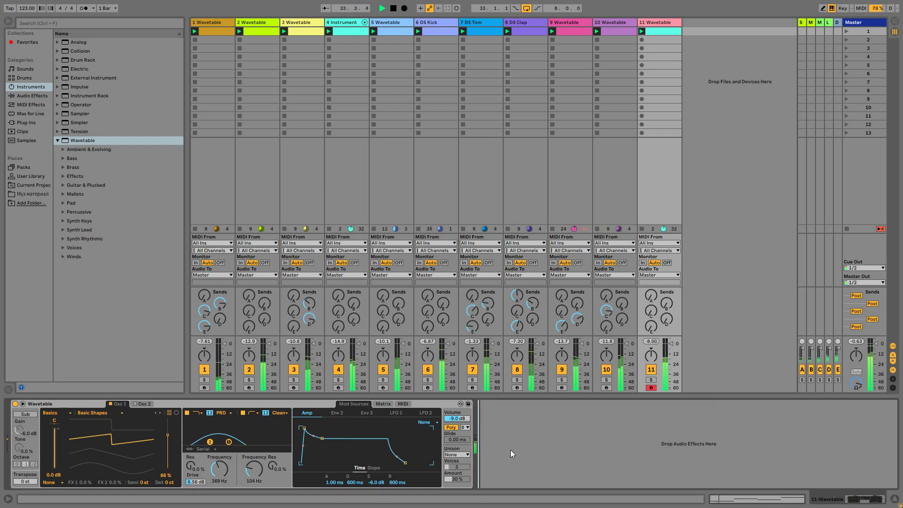
# Paste the kick-sidechained Compressor onto track 11 and set its Wavetable's unison mode to Noise.
pyautogui.hotkey('ctrl', 'v')
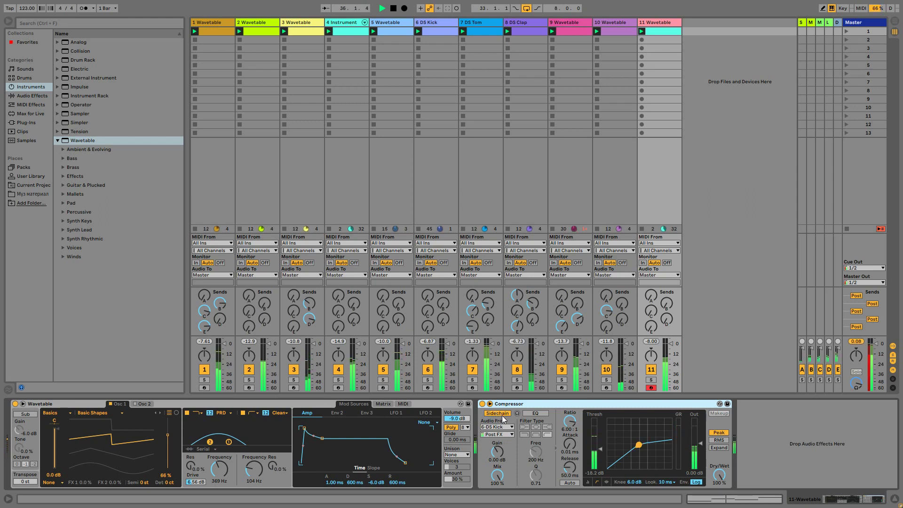
pyautogui.click(464, 454)
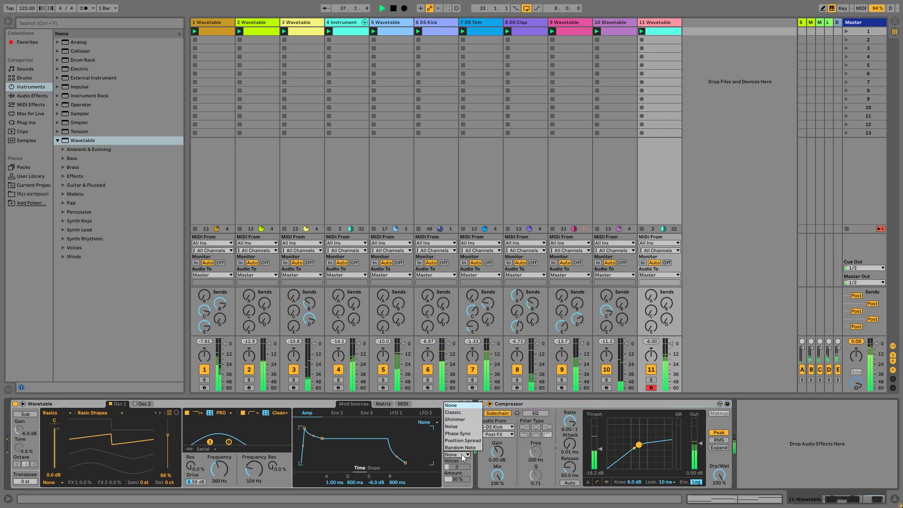
pyautogui.click(463, 427)
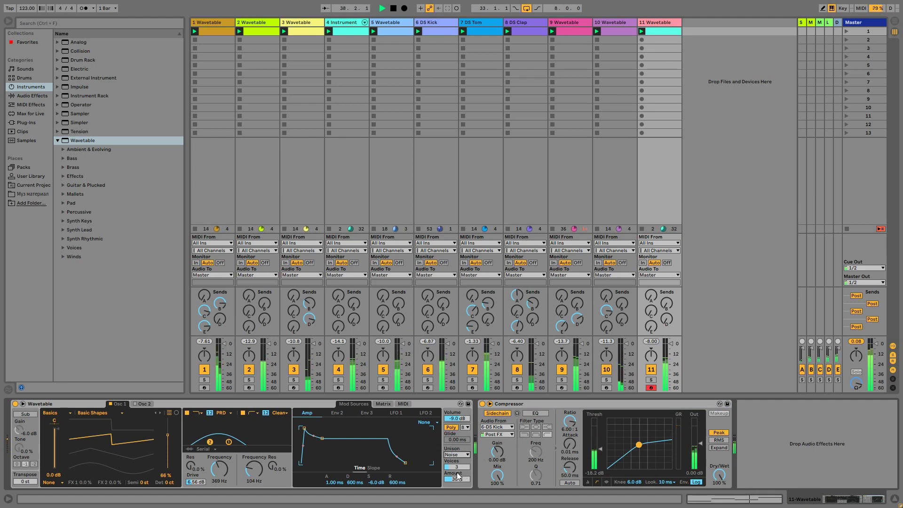
# Insert a Utility before the Compressor with Bass Mono on and 66 % width, and raise track 11's send C to about -5.7 dB.
pyautogui.click(27, 96)
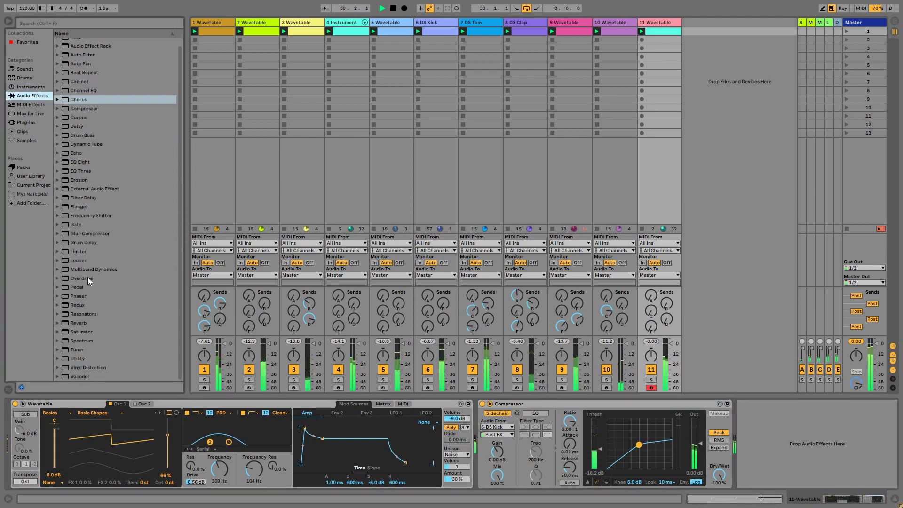
pyautogui.moveTo(78, 364); pyautogui.dragTo(475, 427)
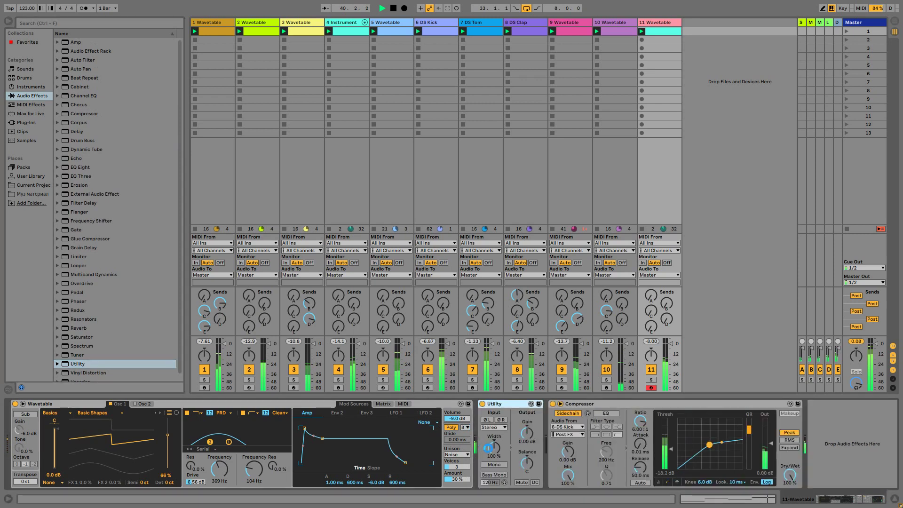
pyautogui.click(494, 475)
pyautogui.moveTo(498, 450); pyautogui.dragTo(498, 473)
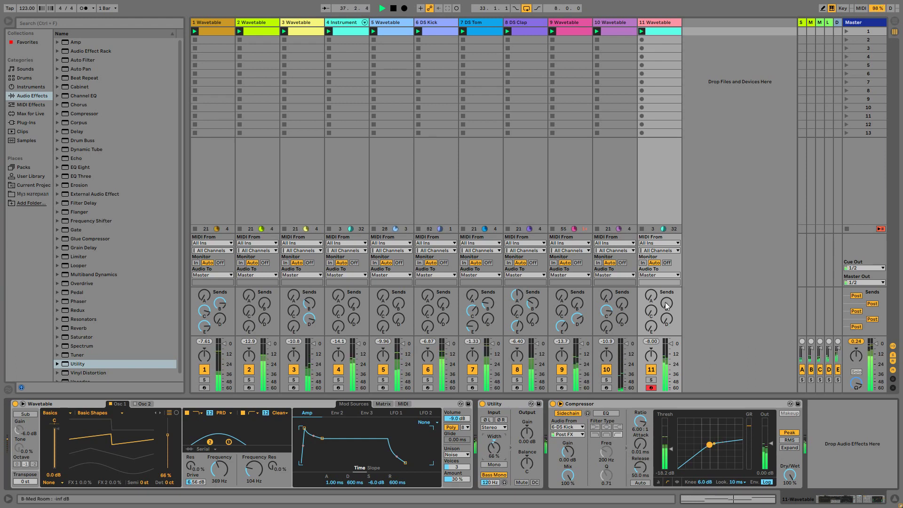
pyautogui.moveTo(651, 311); pyautogui.dragTo(651, 283)
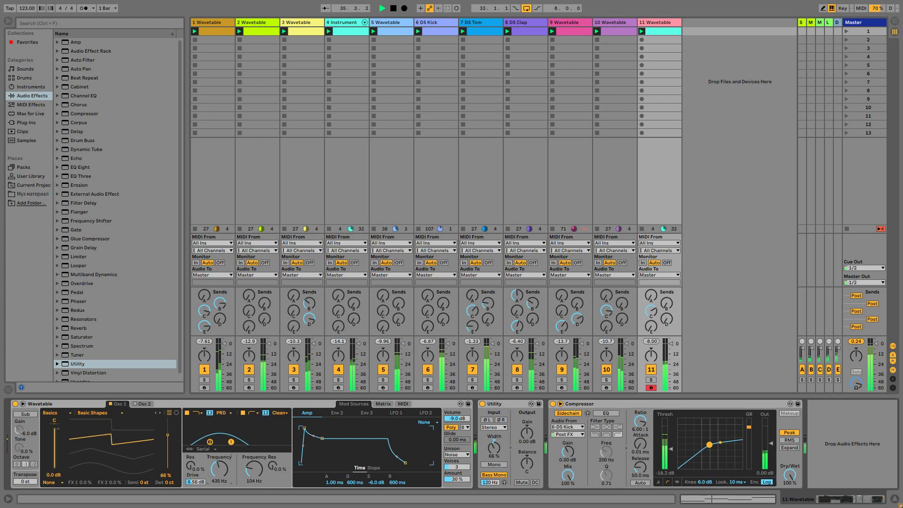
# Modulate Filter 1's frequency from LFO 1 by 27, with LFO 1 tempo-synced at rate 1.5 and amount 44 %.
pyautogui.click(379, 404)
pyautogui.moveTo(400, 450); pyautogui.dragTo(401, 438)
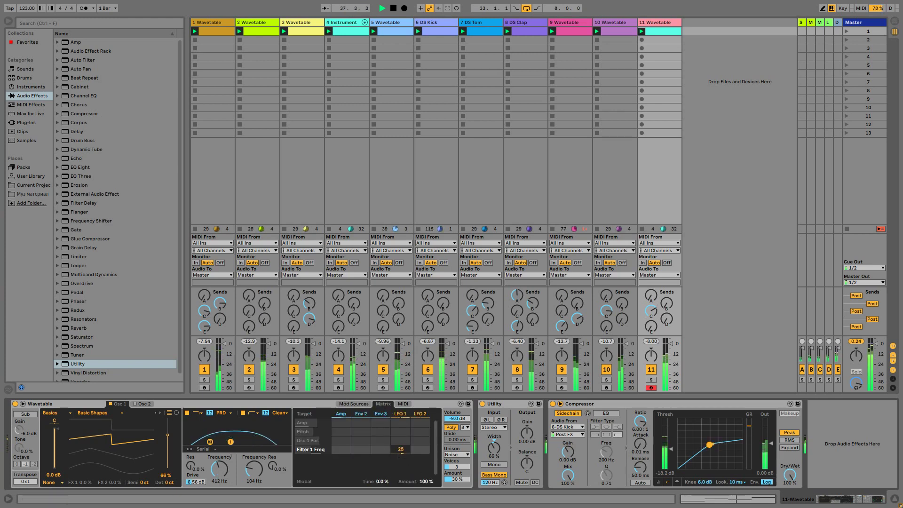
pyautogui.click(401, 414)
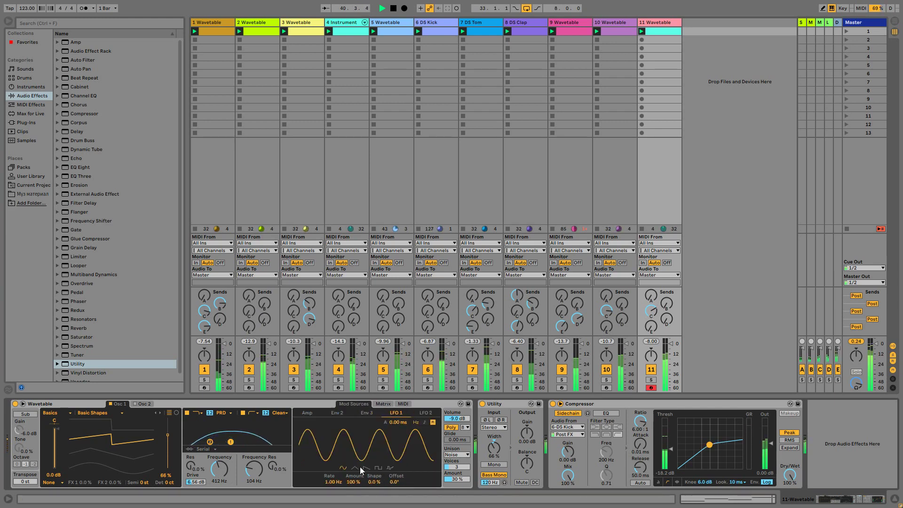
pyautogui.click(425, 422)
pyautogui.moveTo(357, 486); pyautogui.dragTo(333, 506)
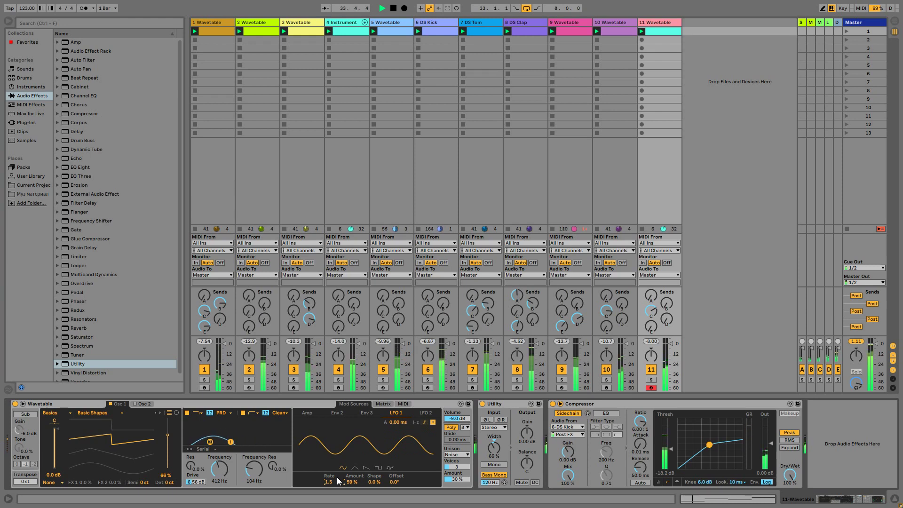
pyautogui.moveTo(352, 481); pyautogui.dragTo(352, 486)
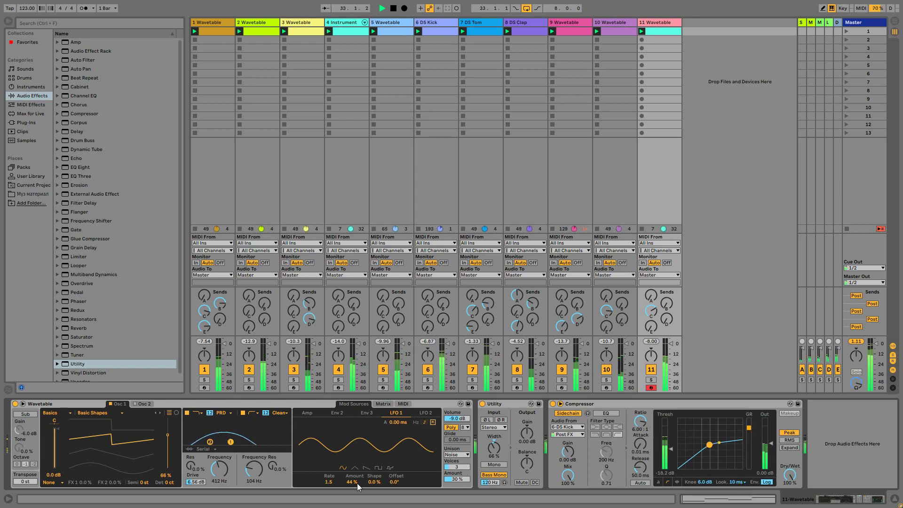
# Try LFO 1 shape values of 58 % and -45 % before restoring 0.0 %.
pyautogui.moveTo(370, 482); pyautogui.dragTo(370, 465)
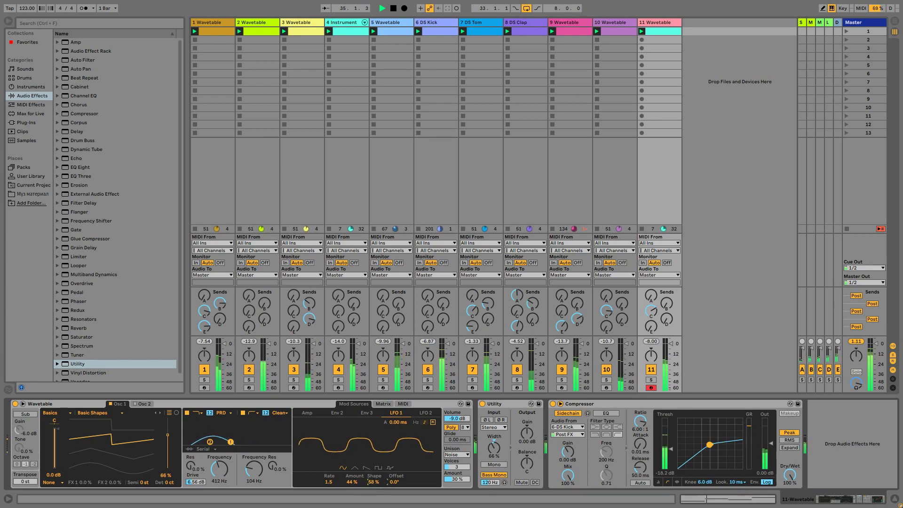
pyautogui.moveTo(369, 466); pyautogui.dragTo(370, 497)
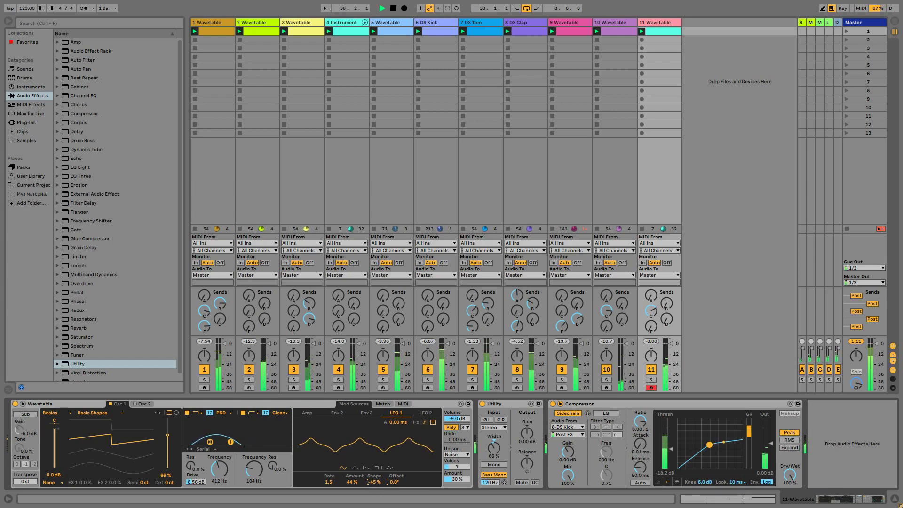
pyautogui.moveTo(370, 499); pyautogui.dragTo(372, 482)
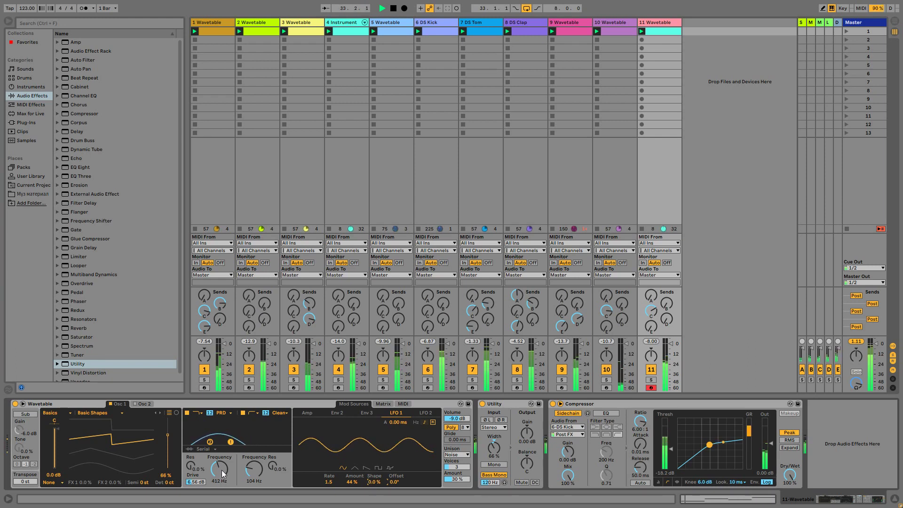
# Add an Amp envelope modulation of 14 to Filter 1's frequency and set the Amp envelope's attack to 255 ms.
pyautogui.click(383, 404)
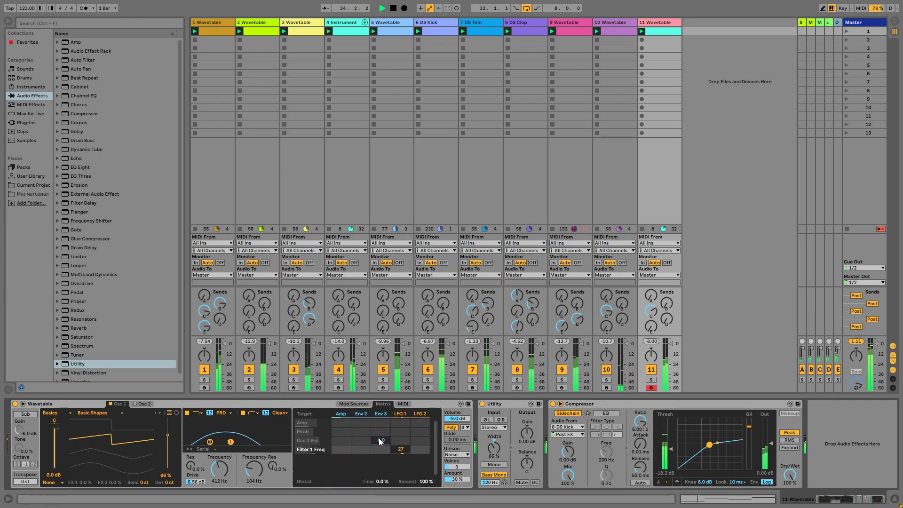
pyautogui.moveTo(341, 450)
pyautogui.mouseDown()
pyautogui.moveTo(341, 442)
pyautogui.moveTo(339, 454)
pyautogui.mouseUp()
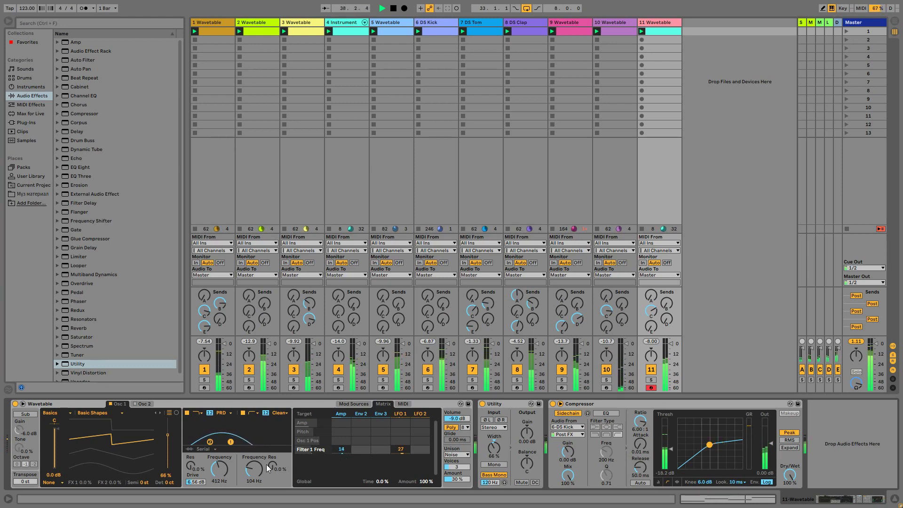
pyautogui.click(346, 413)
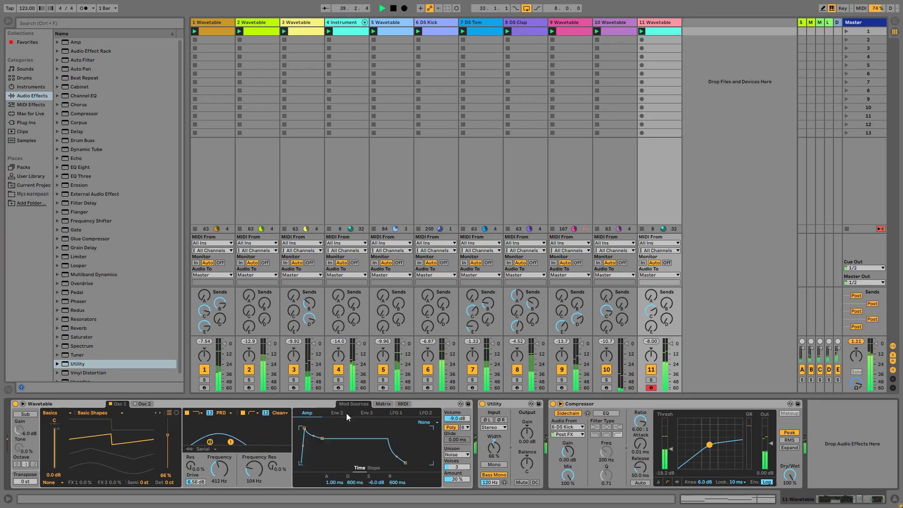
pyautogui.moveTo(328, 482); pyautogui.dragTo(328, 473)
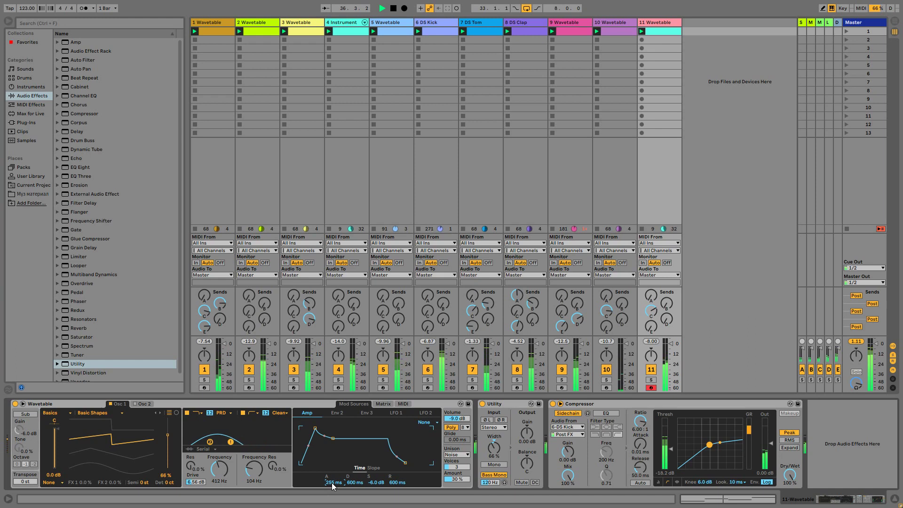
# Lower the Wavetable's volume to -13 dB and try a higher Filter 1 resonance before restoring 0.0 %.
pyautogui.moveTo(454, 418)
pyautogui.mouseDown()
pyautogui.moveTo(454, 427)
pyautogui.moveTo(456, 420)
pyautogui.mouseUp()
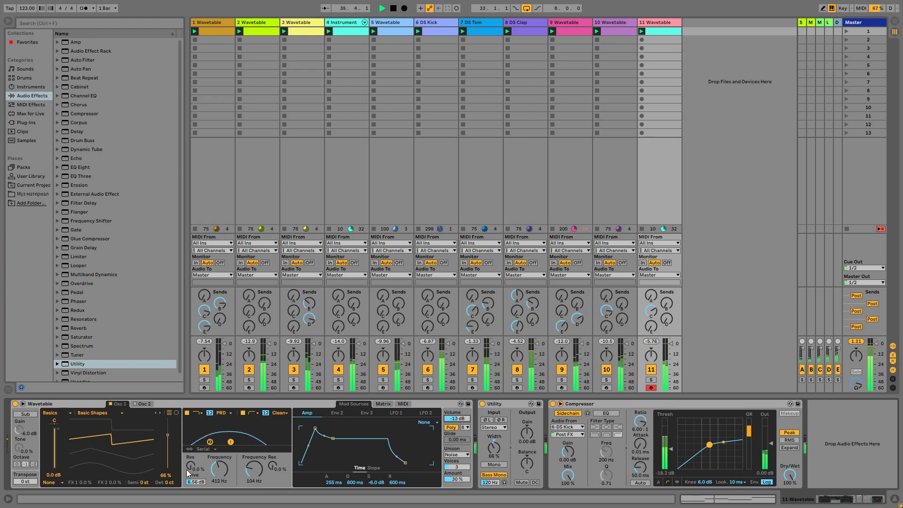
pyautogui.moveTo(191, 471); pyautogui.dragTo(191, 451)
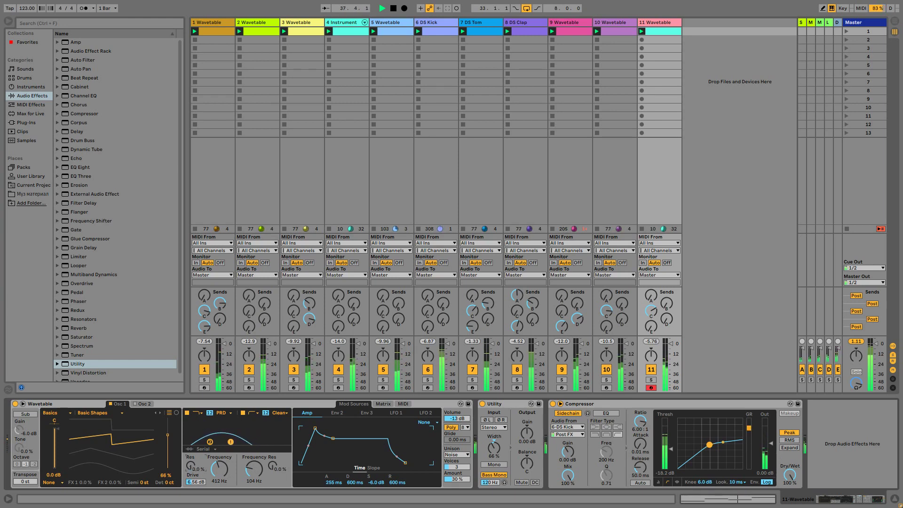
pyautogui.moveTo(191, 466); pyautogui.dragTo(191, 479)
# Narrow track 11's Utility width to 40 % and set its Bass Mono frequency to 150 Hz.
pyautogui.click(652, 311)
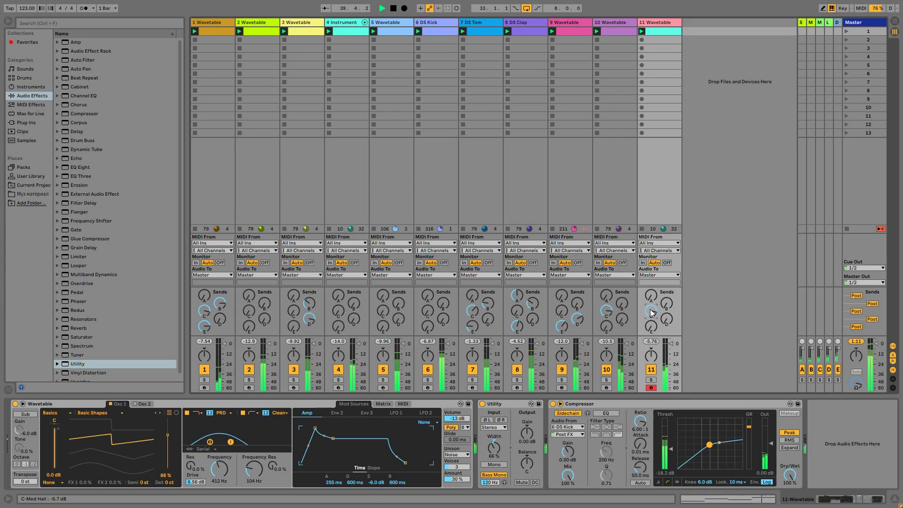
pyautogui.moveTo(495, 447); pyautogui.dragTo(495, 460)
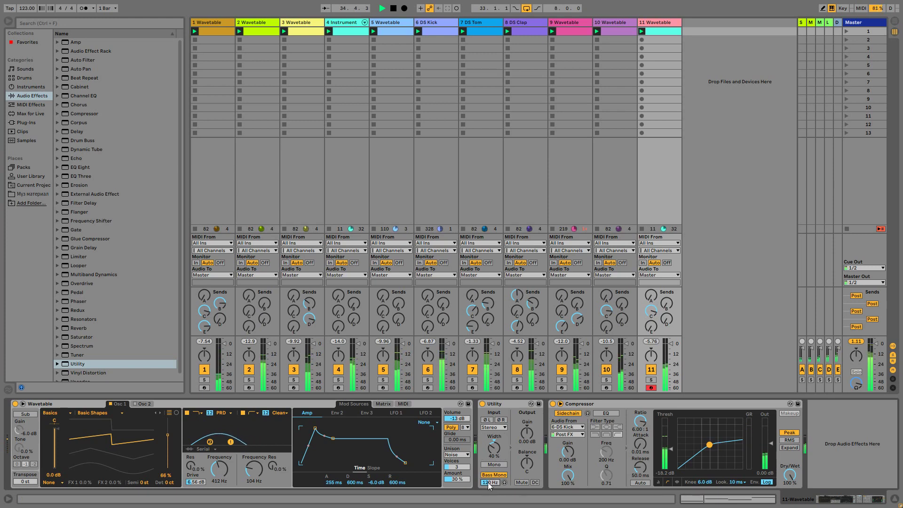
pyautogui.write('850')
pyautogui.press('Return')
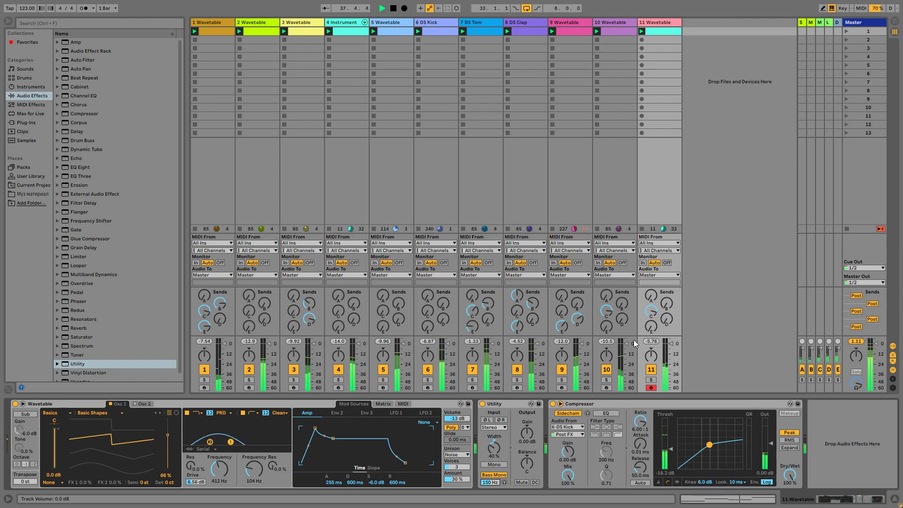
# Add MIDI track 12 with a new clip and fill its first beat with four consecutive C3 sixteenth notes.
pyautogui.click(657, 26)
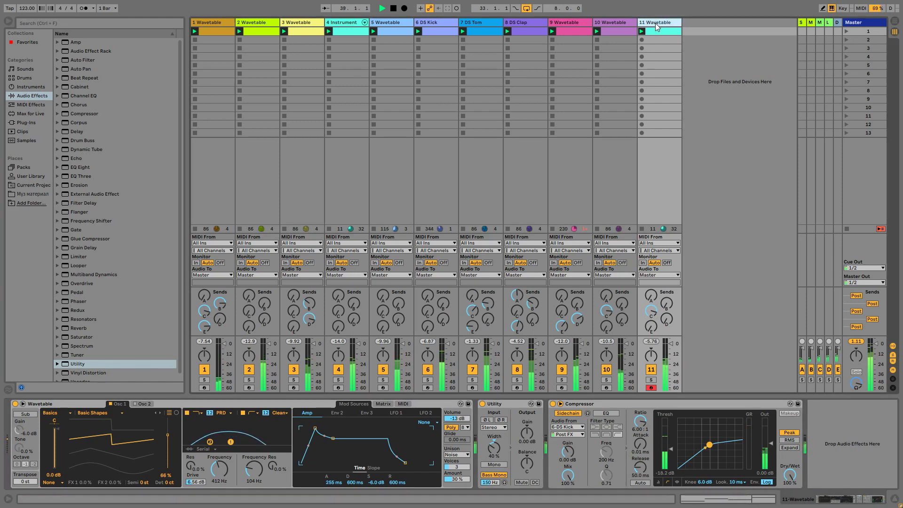
pyautogui.hotkey('ctrl', 'shift', 't')
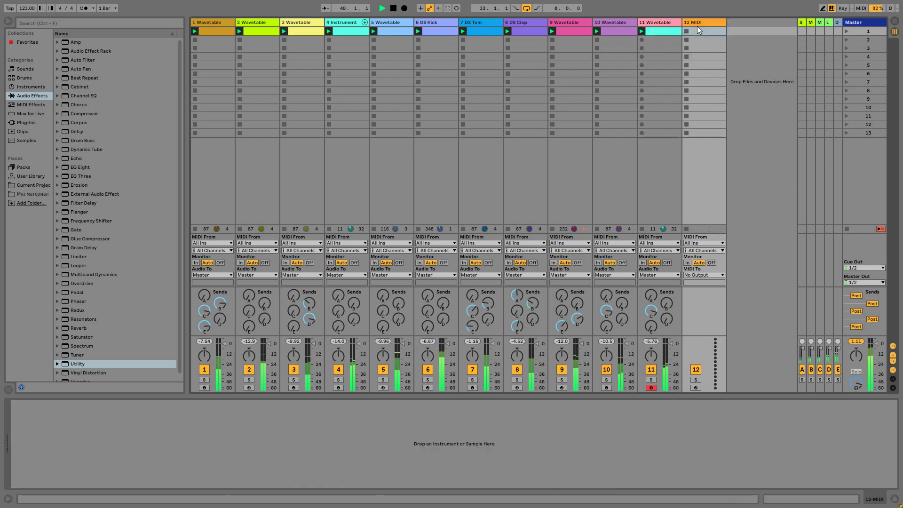
pyautogui.doubleClick(696, 29)
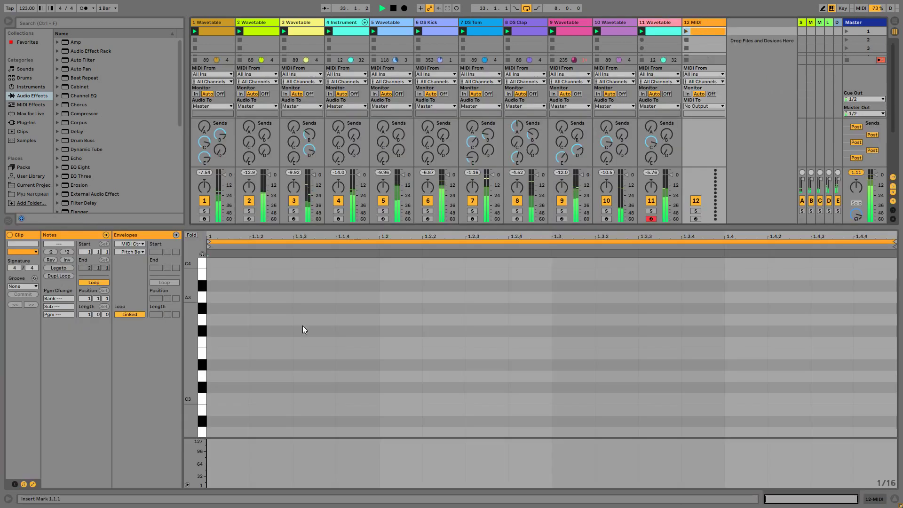
pyautogui.doubleClick(224, 399)
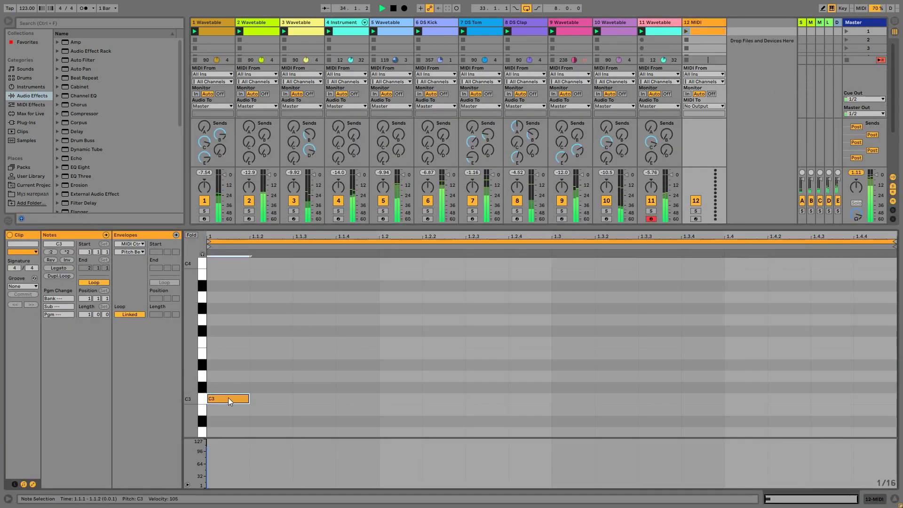
pyautogui.hotkey('ctrl', 'd')
pyautogui.hotkey('ctrl', 'd')
pyautogui.hotkey('ctrl', 'd')
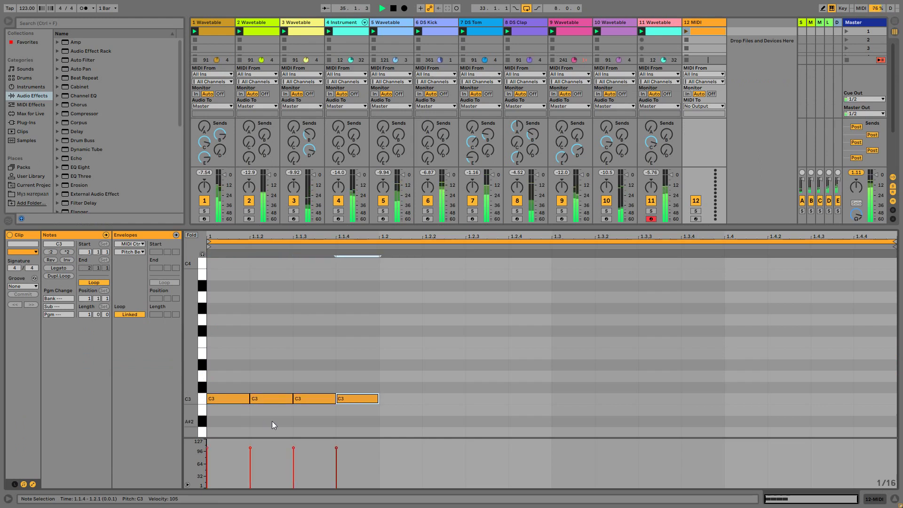
# Lower the first three C3 notes' velocity to near the minimum and fit the clip loop to the four notes.
pyautogui.moveTo(310, 414); pyautogui.dragTo(242, 469)
pyautogui.moveTo(292, 448); pyautogui.dragTo(293, 484)
pyautogui.hotkey('ctrl', 'a')
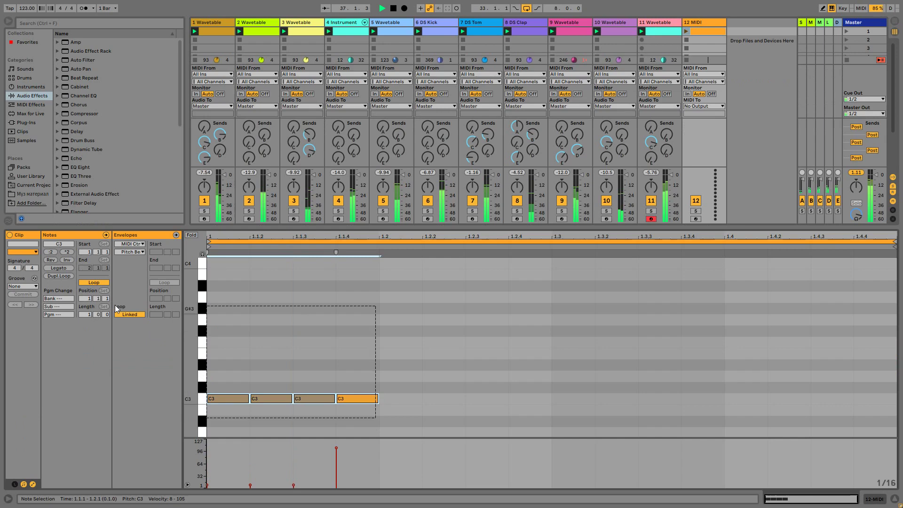
pyautogui.hotkey('ctrl', 'l')
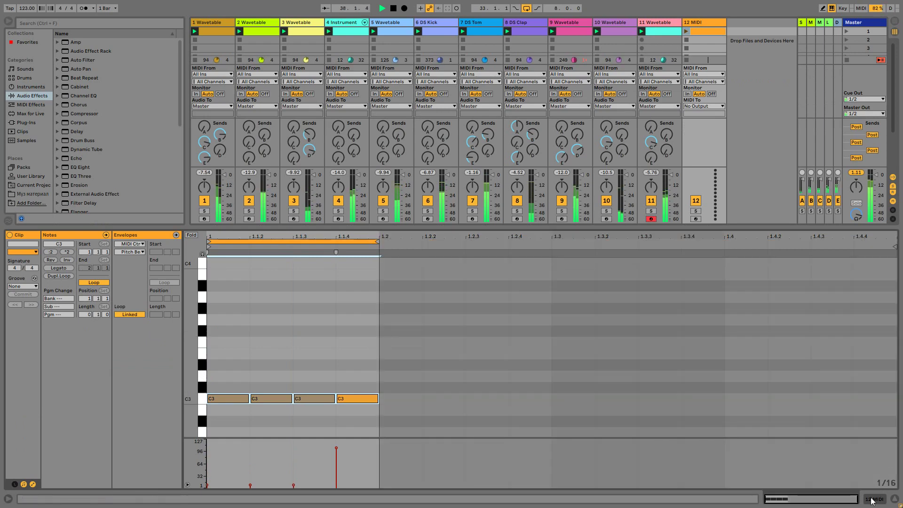
# Load the DS HH Max instrument onto track 12 and launch its clip.
pyautogui.hotkey('shift', 'Tab')
pyautogui.click(36, 113)
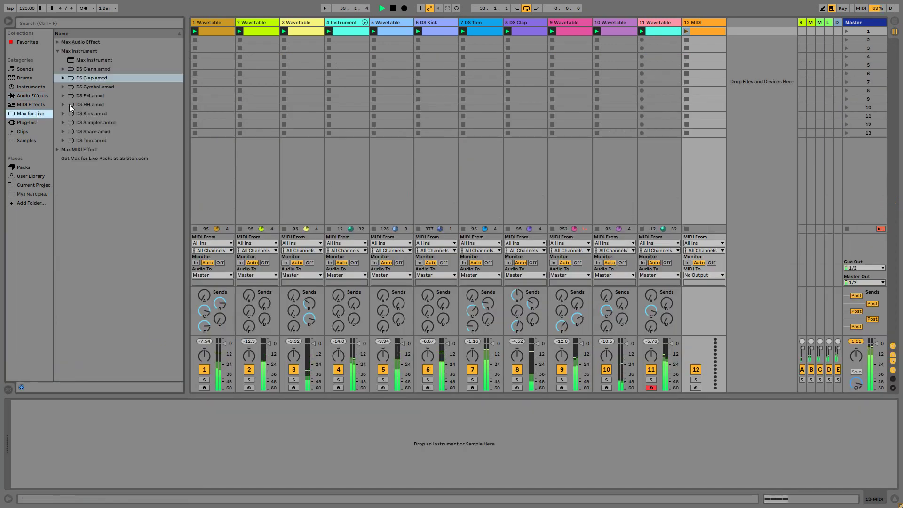
pyautogui.click(93, 104)
pyautogui.moveTo(93, 104); pyautogui.dragTo(75, 447)
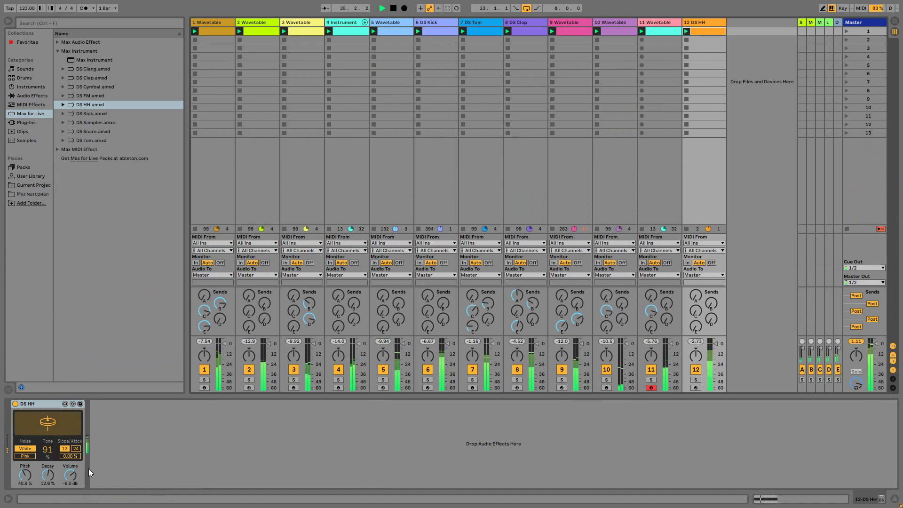
# Set DS HH to 6.23 % decay, 7.09 % attack and -21 dB volume, comparing Pink noise before keeping White.
pyautogui.moveTo(73, 480); pyautogui.dragTo(45, 497)
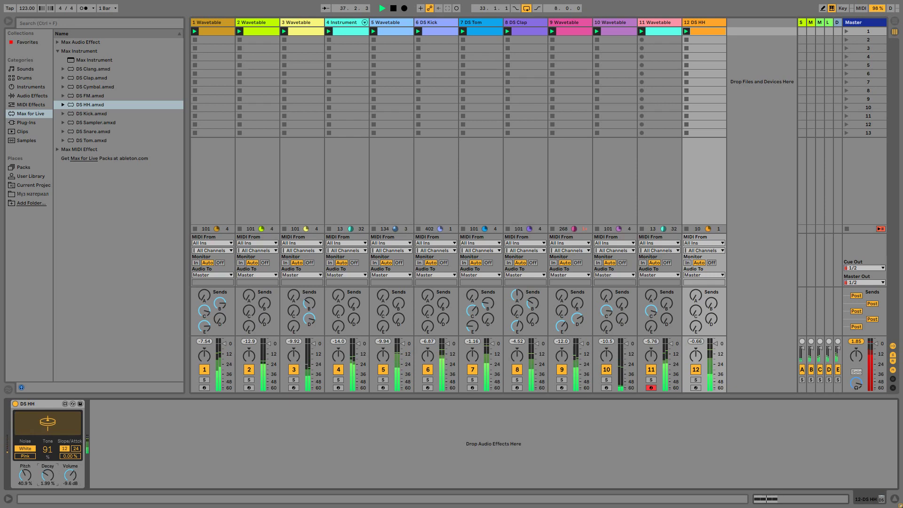
pyautogui.click(30, 456)
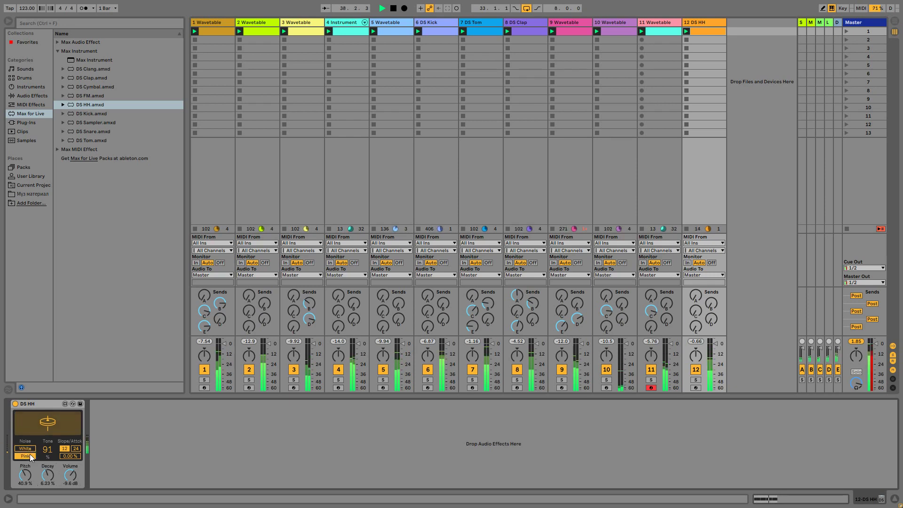
pyautogui.click(29, 450)
pyautogui.click(26, 456)
pyautogui.click(28, 451)
pyautogui.click(75, 450)
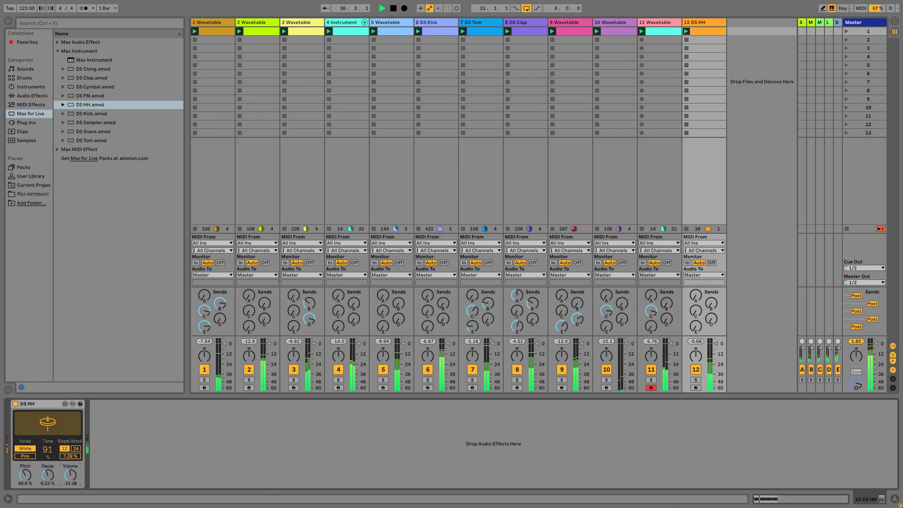
# Set the fourth C3 note's velocity in the track 12 hi-hat clip to 51.
pyautogui.hotkey('shift', 'Tab')
pyautogui.click(337, 449)
pyautogui.moveTo(337, 454); pyautogui.dragTo(382, 460)
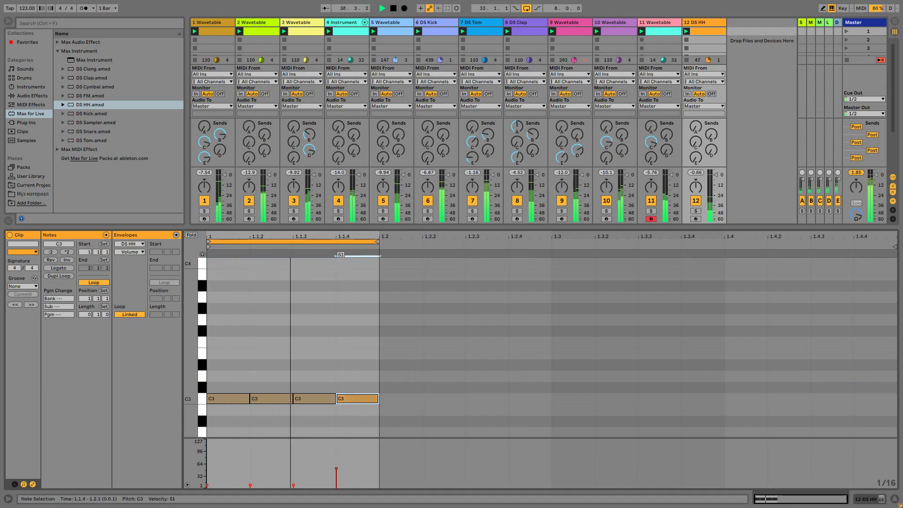
pyautogui.hotkey('shift', 'Tab')
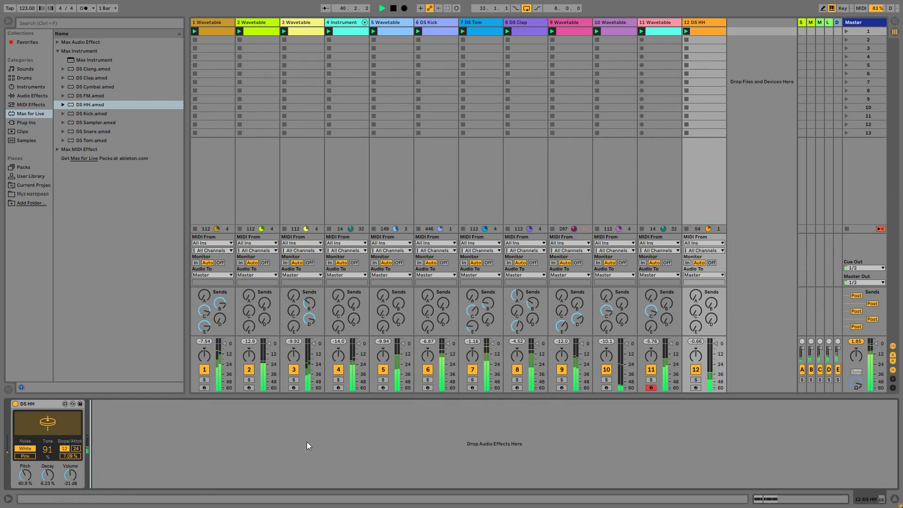
# Paste the DS Kick-sidechained Compressor after DS HH on track 12, and set DS HH to 18.1 % pitch and 45 % tone.
pyautogui.hotkey('ctrl', 'v')
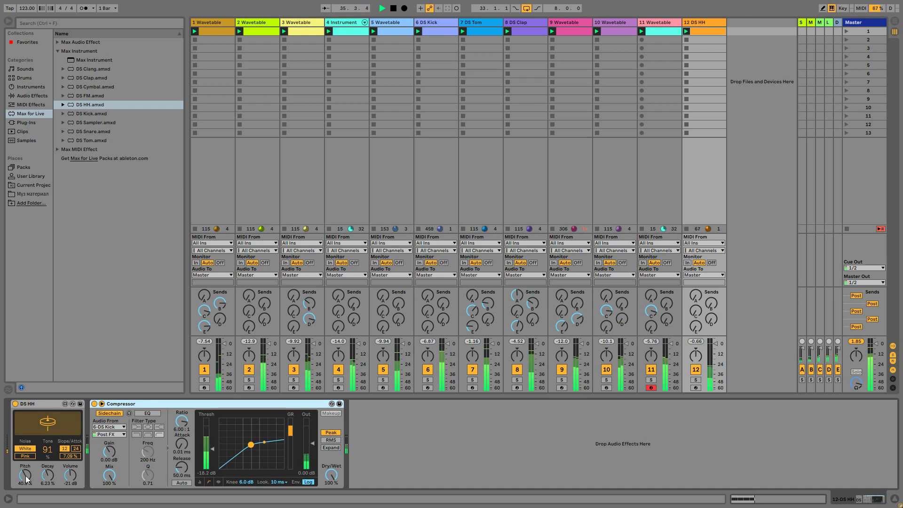
pyautogui.moveTo(27, 479)
pyautogui.mouseDown()
pyautogui.moveTo(27, 451)
pyautogui.moveTo(25, 505)
pyautogui.moveTo(25, 496)
pyautogui.mouseUp()
pyautogui.moveTo(47, 456); pyautogui.dragTo(47, 451)
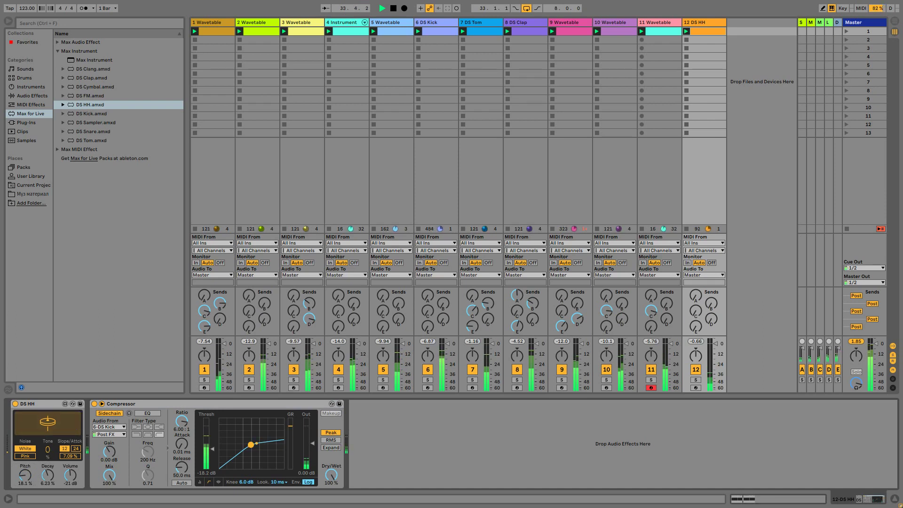
pyautogui.moveTo(48, 450); pyautogui.dragTo(47, 446)
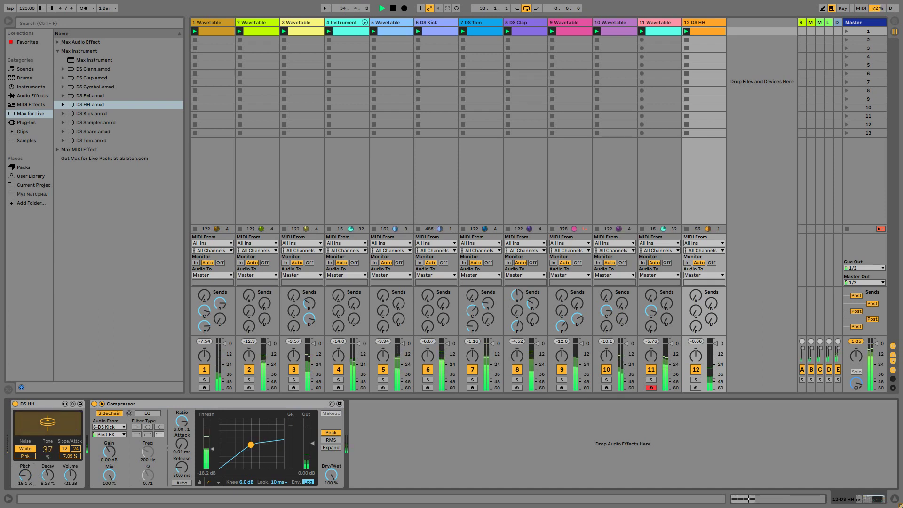
pyautogui.moveTo(47, 450); pyautogui.dragTo(48, 446)
# Raise track 12's send A to the Small Room reverb.
pyautogui.click(711, 303)
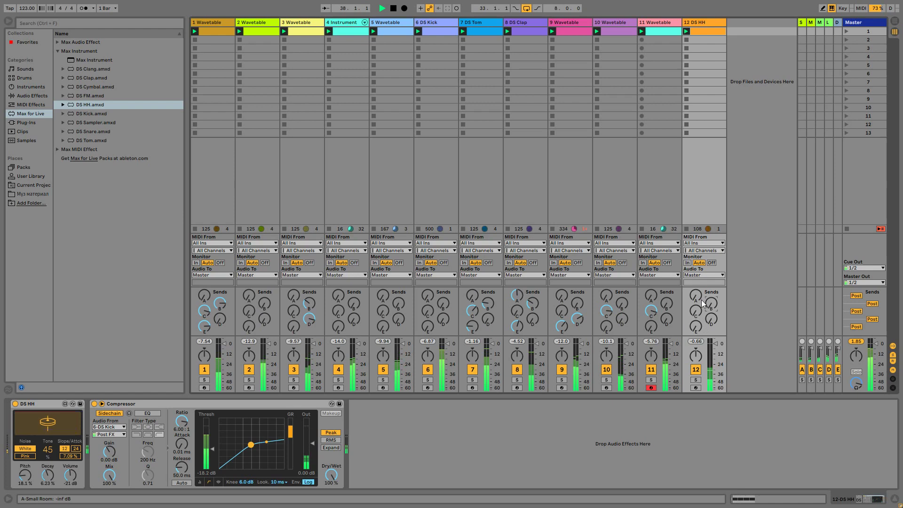
pyautogui.click(696, 296)
pyautogui.moveTo(696, 295); pyautogui.dragTo(696, 306)
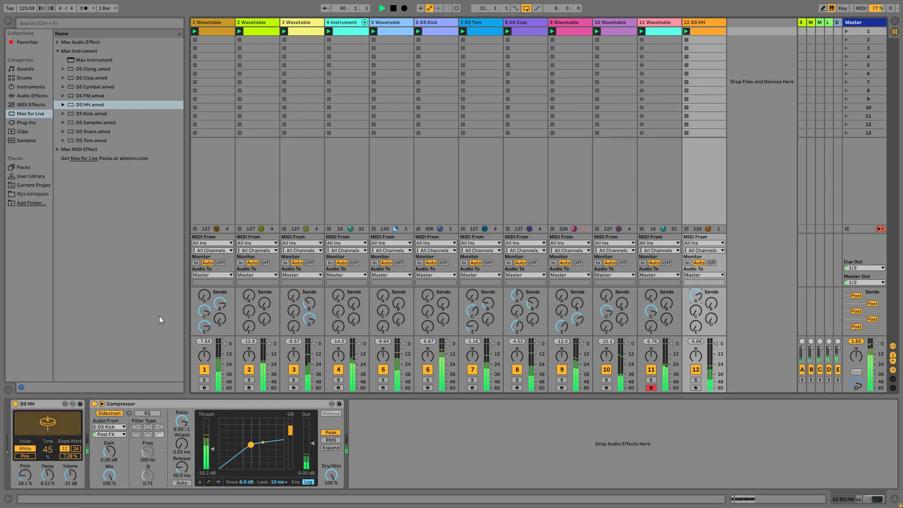
# Insert Delay before track 12's Compressor with both channels in Time mode at 6.28 ms and 48 % dry/wet, and set DS HH's tone to 41 %.
pyautogui.click(49, 97)
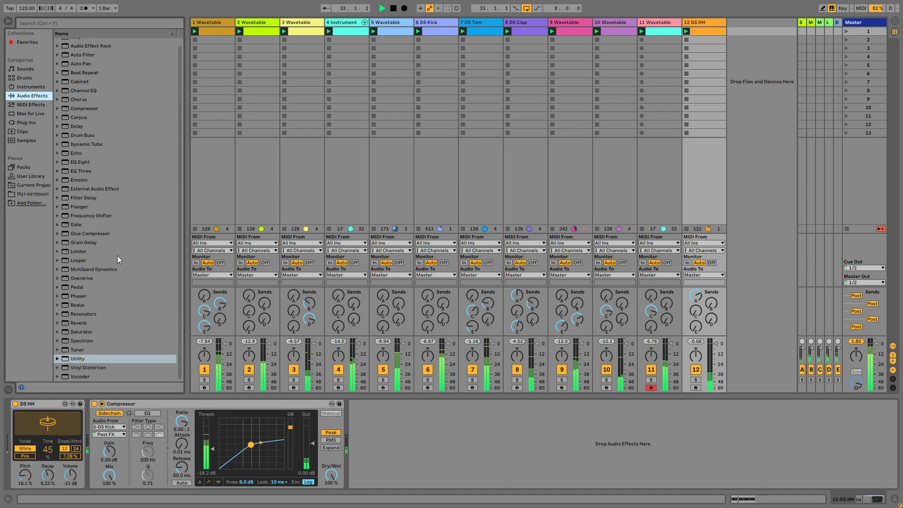
pyautogui.moveTo(77, 131)
pyautogui.mouseDown()
pyautogui.moveTo(89, 155)
pyautogui.moveTo(96, 433)
pyautogui.moveTo(116, 444)
pyautogui.mouseUp()
pyautogui.click(248, 449)
pyautogui.click(155, 457)
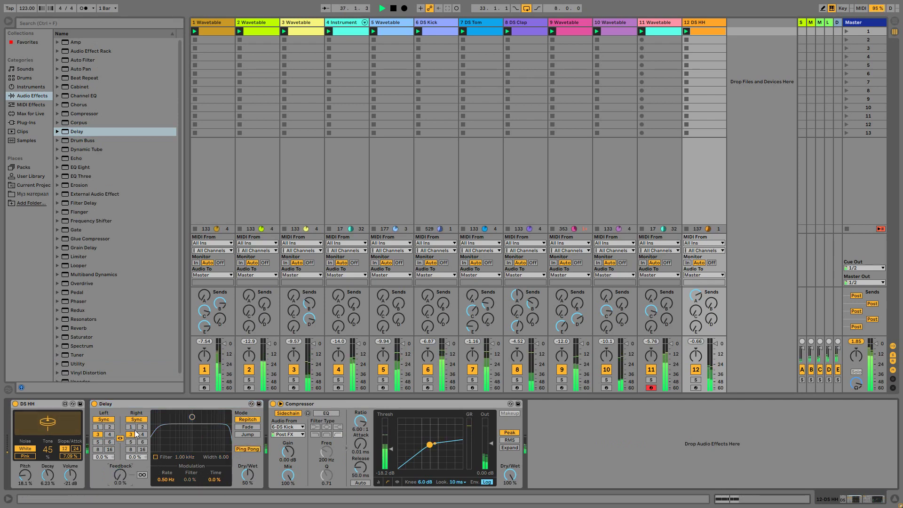
pyautogui.click(120, 439)
pyautogui.click(135, 420)
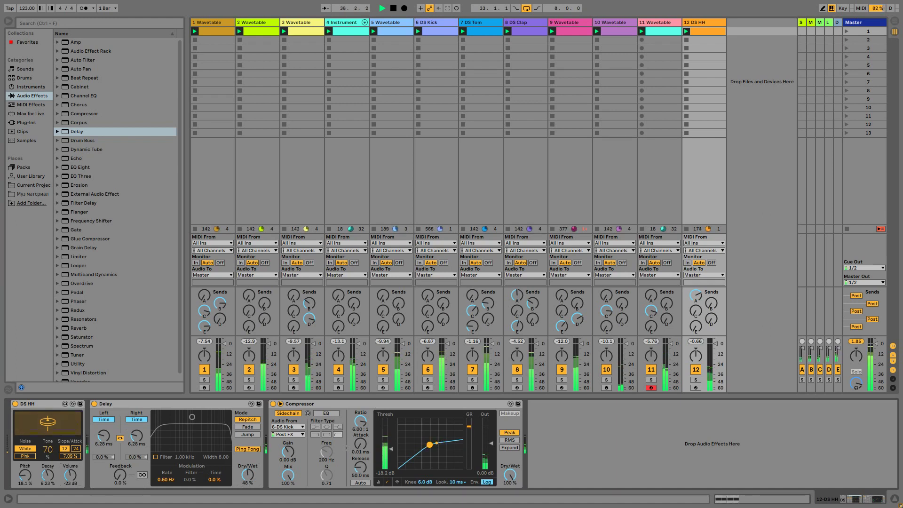
pyautogui.moveTo(48, 449)
pyautogui.mouseDown()
pyautogui.moveTo(48, 471)
pyautogui.moveTo(48, 447)
pyautogui.mouseUp()
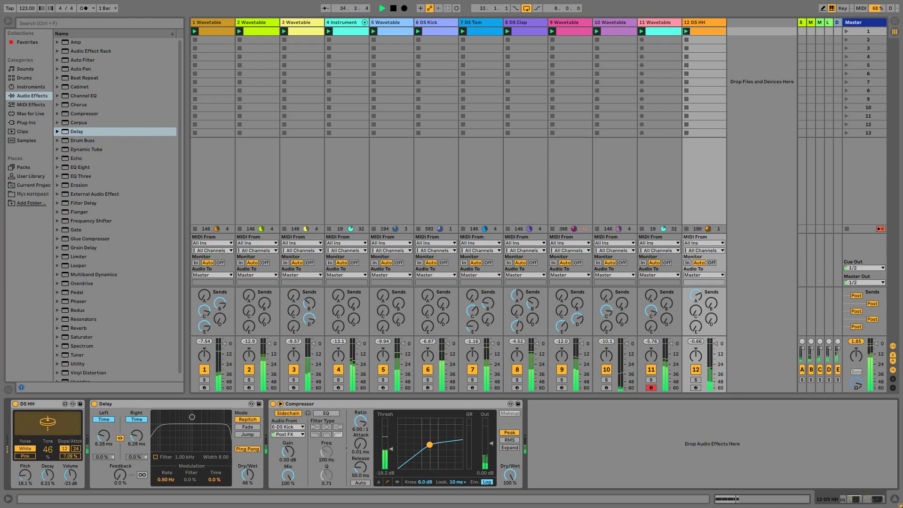
# Insert Vocoder between Delay and Compressor on track 12, with formant 20.4, release 52.2 ms and dry/wet 36 %.
pyautogui.scroll(-1, 130, 334)
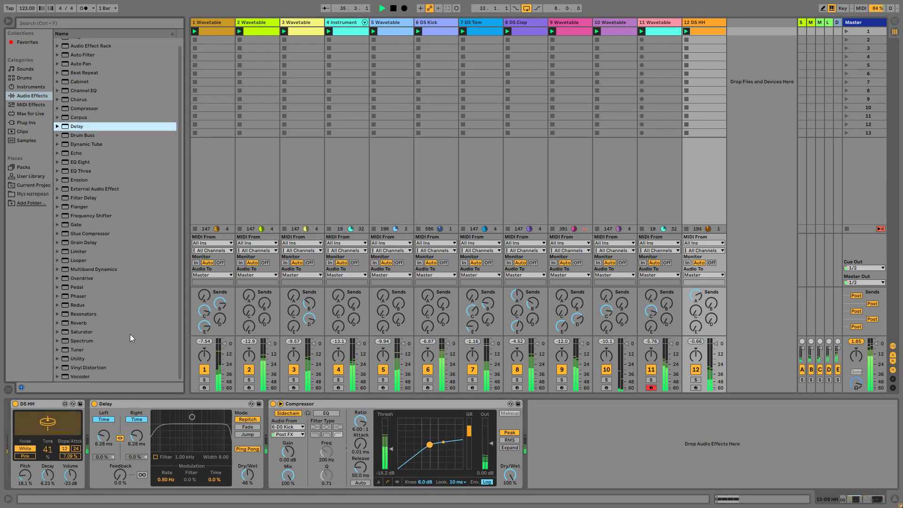
pyautogui.moveTo(86, 377); pyautogui.dragTo(276, 434)
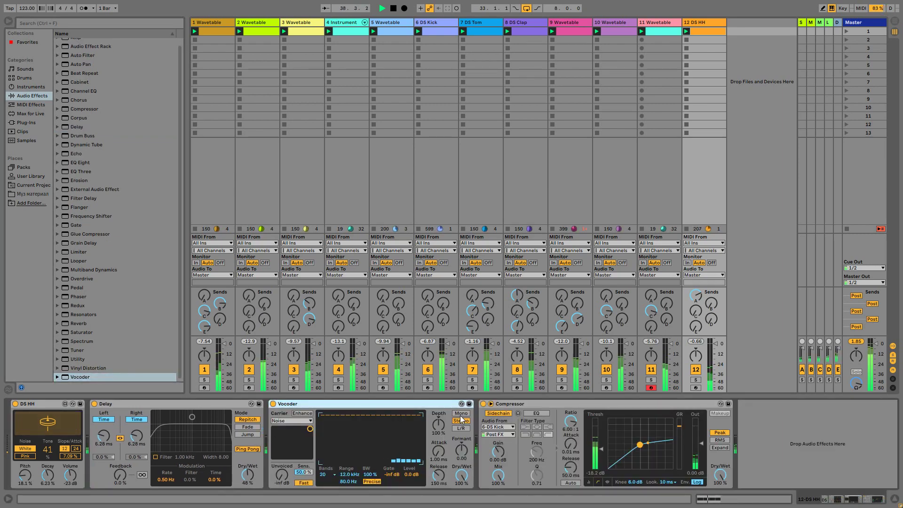
pyautogui.moveTo(454, 484)
pyautogui.mouseDown()
pyautogui.moveTo(454, 506)
pyautogui.moveTo(461, 479)
pyautogui.moveTo(461, 489)
pyautogui.mouseUp()
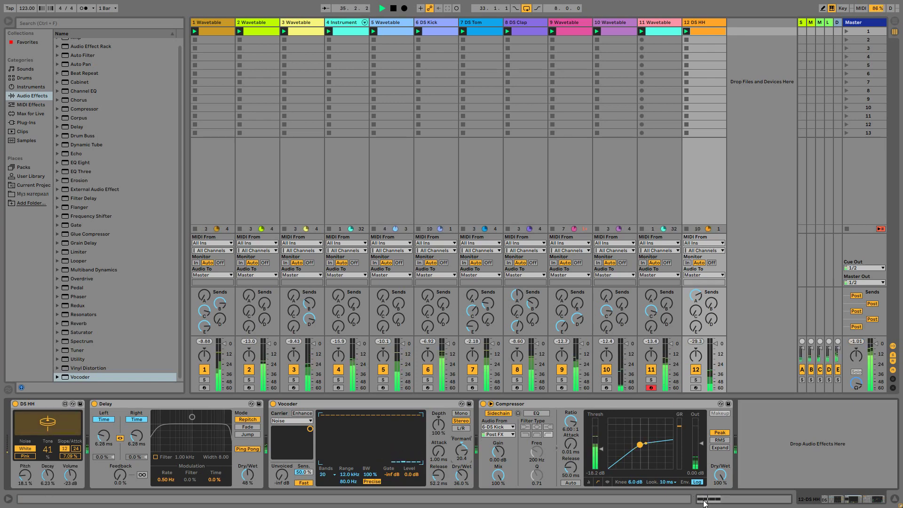
# Raise the first three hi-hat notes' velocities slightly in the track 12 clip and set the fourth note's velocity to 50.
pyautogui.hotkey('shift', 'Tab')
pyautogui.hotkey('ctrl', 'a')
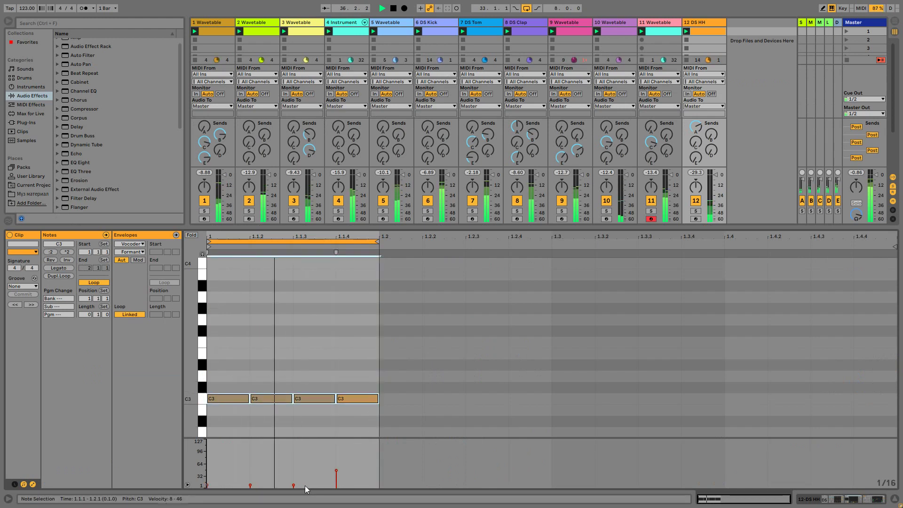
pyautogui.moveTo(294, 481); pyautogui.dragTo(485, 473)
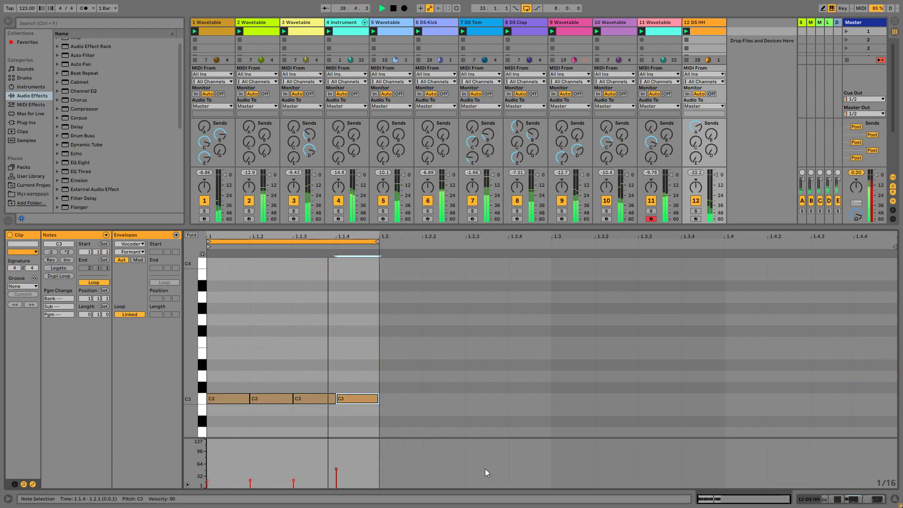
pyautogui.click(853, 500)
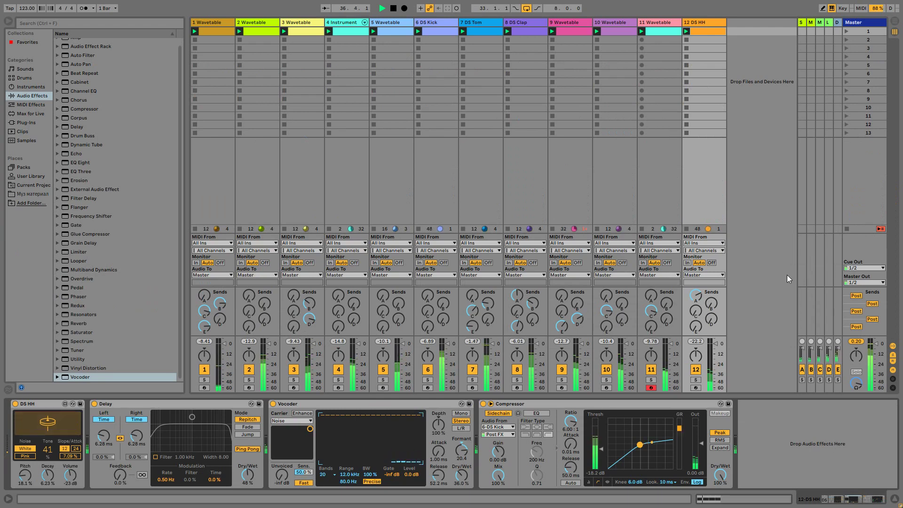
# Add MIDI track 13 with a new clip and place C3 sixteenth notes at 1.1.3 and 1.2.3.
pyautogui.click(704, 22)
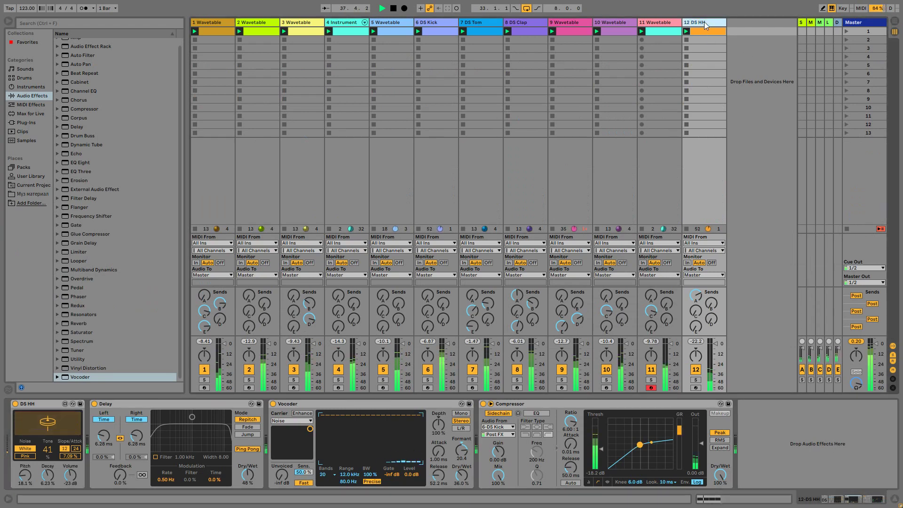
pyautogui.hotkey('ctrl', 'shift', 't')
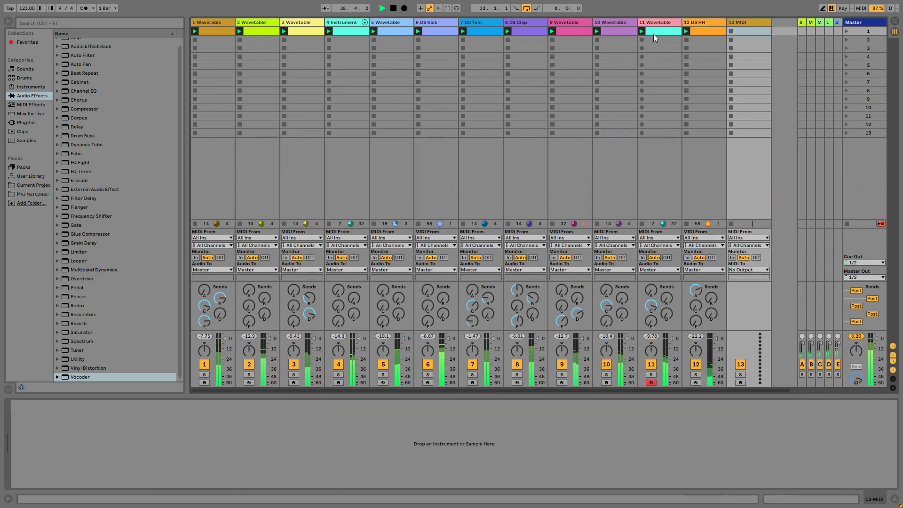
pyautogui.doubleClick(751, 33)
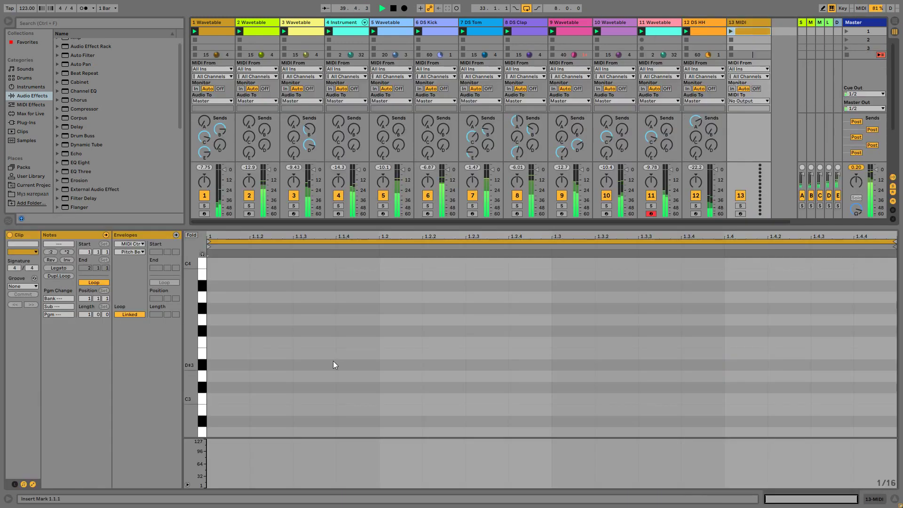
pyautogui.doubleClick(301, 399)
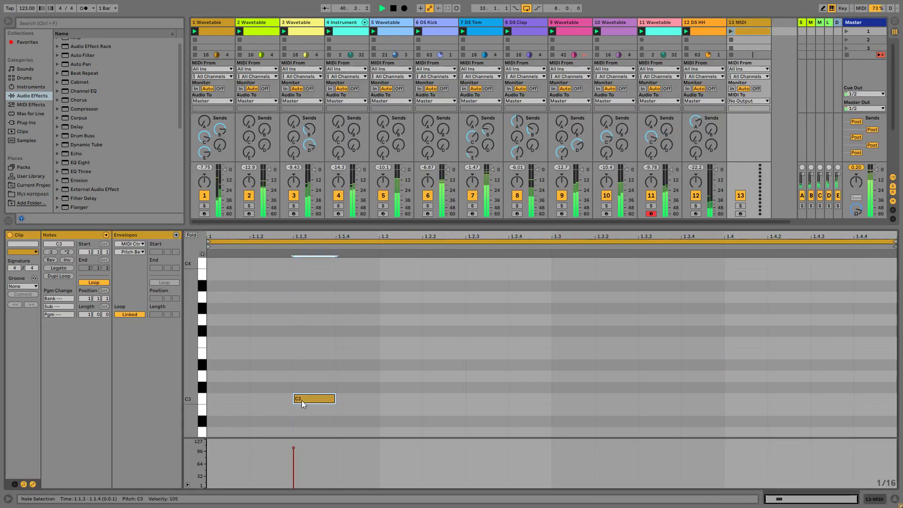
pyautogui.doubleClick(486, 402)
# Lower the first C3 note's velocity slightly below the second's and shorten the clip loop to two beats.
pyautogui.moveTo(293, 448); pyautogui.dragTo(294, 456)
pyautogui.moveTo(549, 410); pyautogui.dragTo(202, 334)
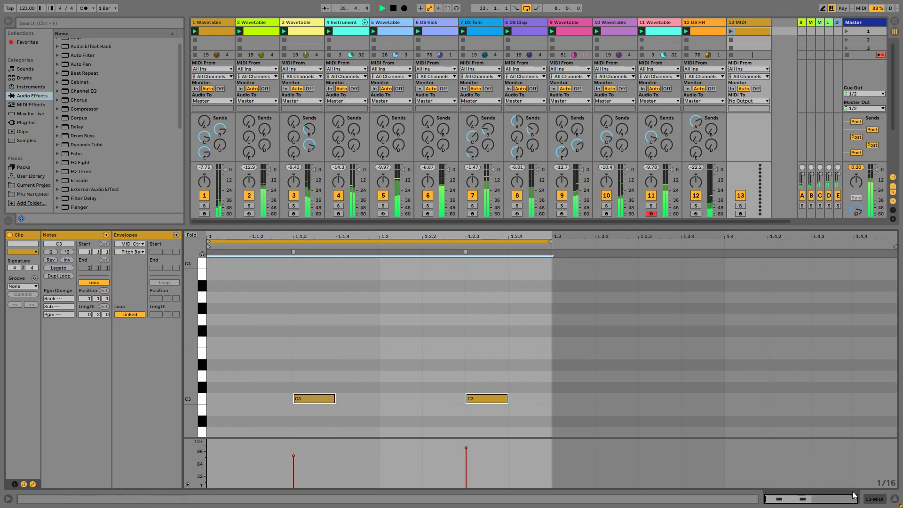
pyautogui.hotkey('shift', 'Tab')
# Load the DS HH Max instrument onto track 13, launch its clip and set the instrument's volume to -19 dB.
pyautogui.click(33, 114)
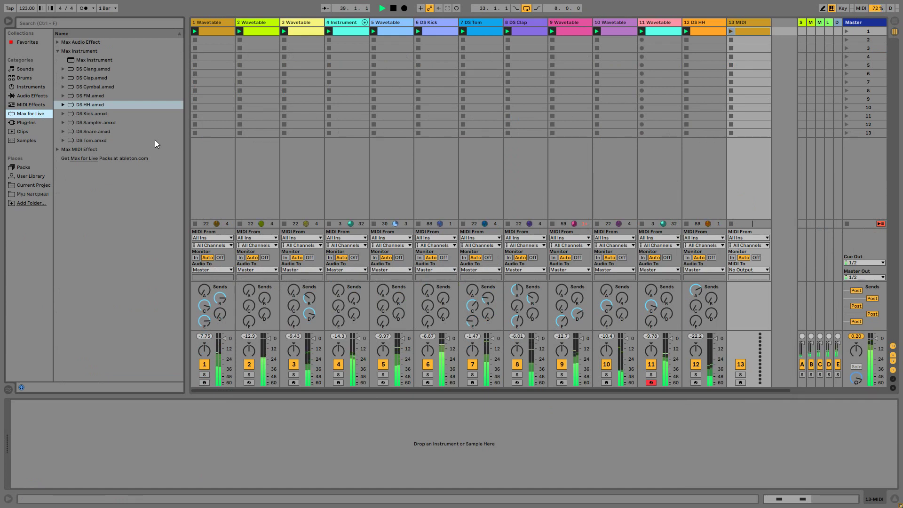
pyautogui.moveTo(91, 106); pyautogui.dragTo(71, 443)
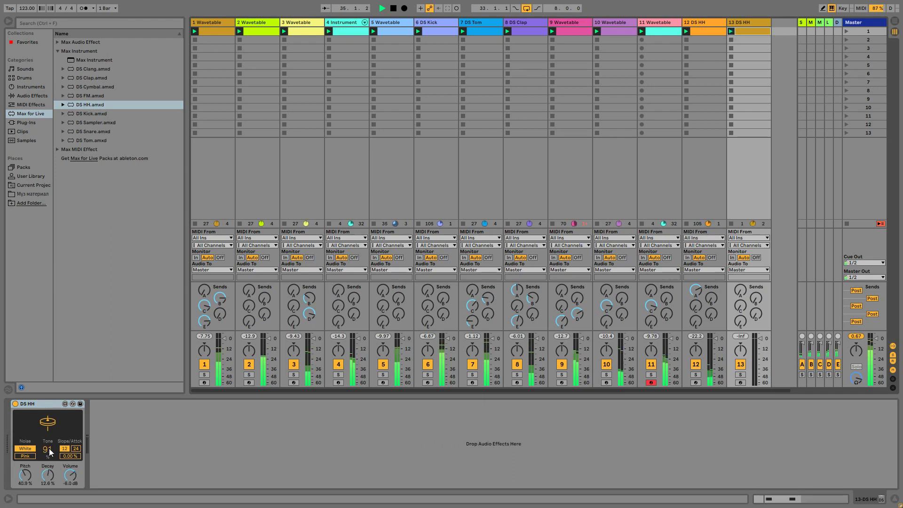
pyautogui.moveTo(70, 475)
pyautogui.mouseDown()
pyautogui.moveTo(70, 492)
pyautogui.moveTo(70, 480)
pyautogui.mouseUp()
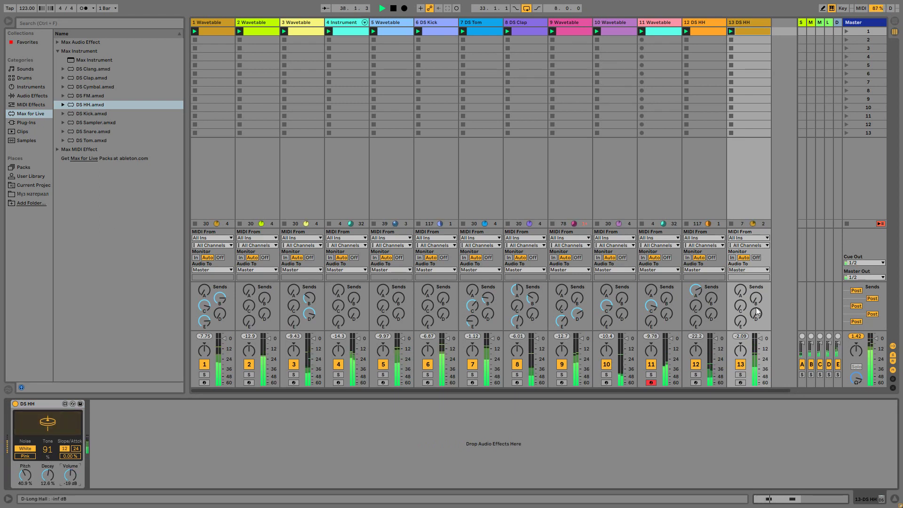
# Raise track 13's send E and set its DS HH to Pink noise, 12.0 % decay, 9.45 % attack and -25 dB volume.
pyautogui.click(741, 322)
pyautogui.moveTo(741, 322); pyautogui.dragTo(741, 328)
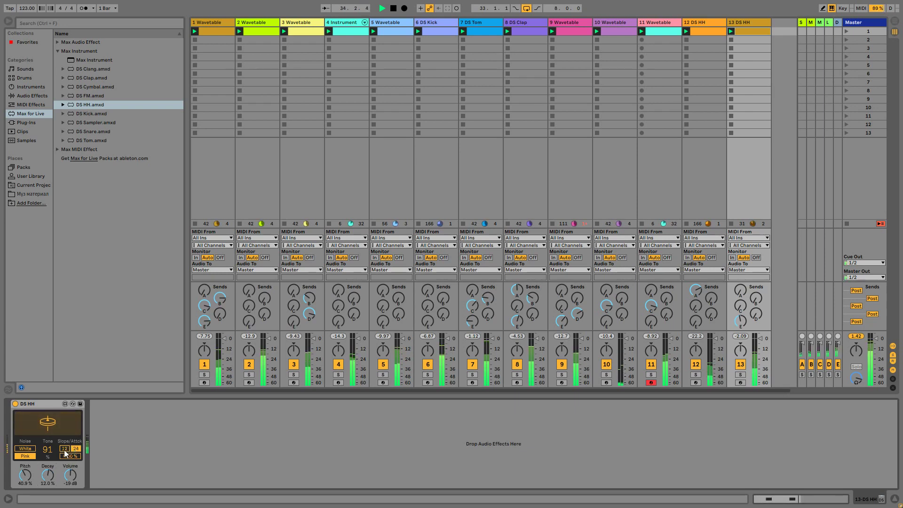
pyautogui.moveTo(71, 456); pyautogui.dragTo(70, 453)
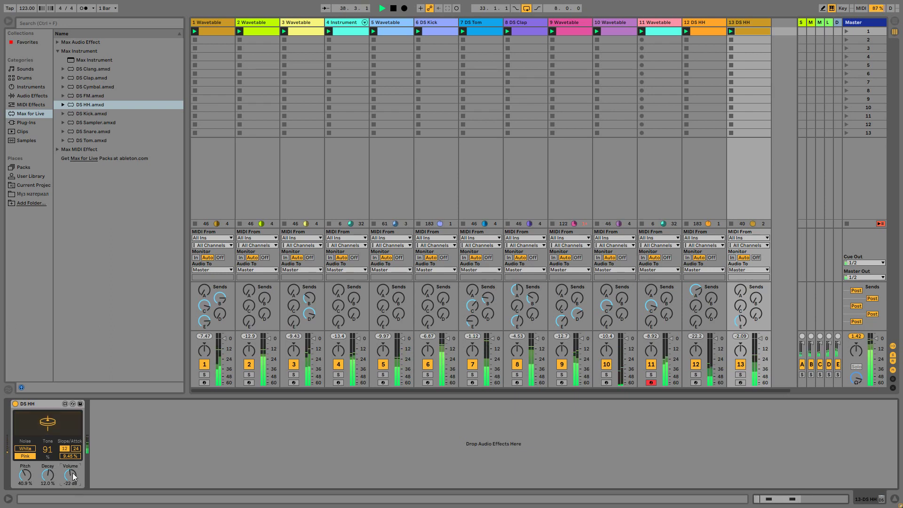
pyautogui.moveTo(74, 476); pyautogui.dragTo(73, 482)
# Set the tone of track 13's DS HH to 0 %, comparing values such as 45, 28, 26, 39 and 25 %.
pyautogui.moveTo(52, 448); pyautogui.dragTo(52, 450)
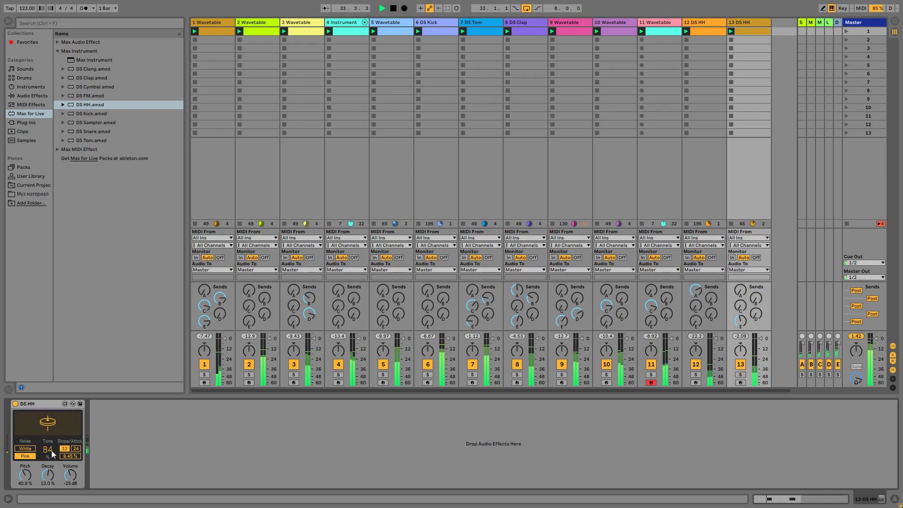
pyautogui.write('45')
pyautogui.press('Return')
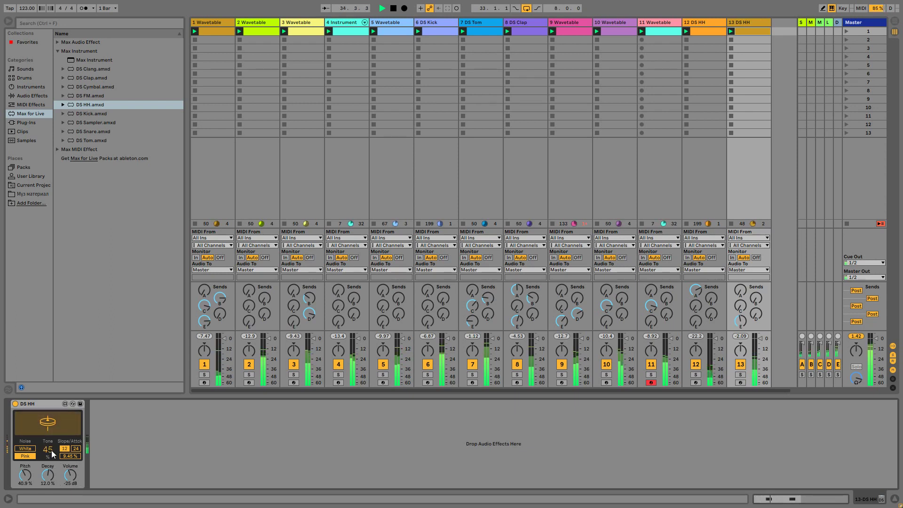
pyautogui.write('28')
pyautogui.press('Return')
pyautogui.write('26')
pyautogui.press('Return')
pyautogui.write('39')
pyautogui.press('Return')
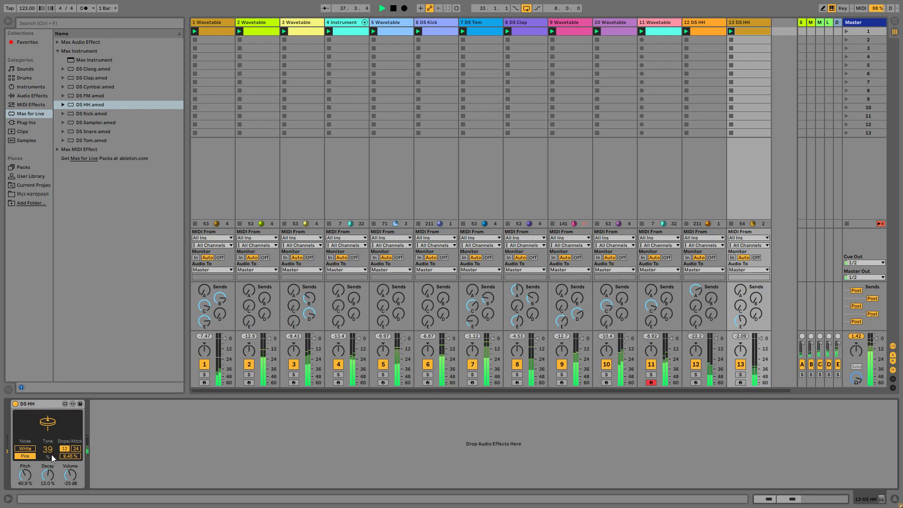
pyautogui.write('0')
pyautogui.press('Return')
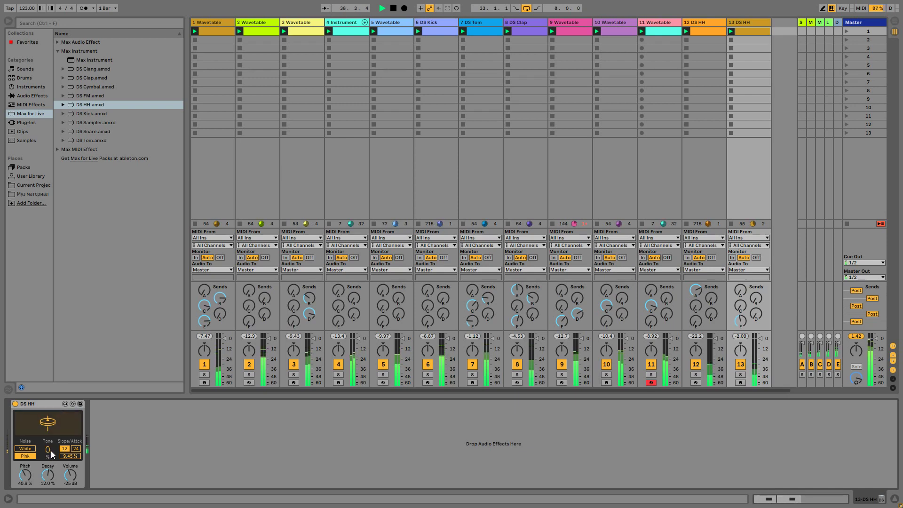
pyautogui.write('25')
pyautogui.press('Return')
pyautogui.write('0')
pyautogui.press('Return')
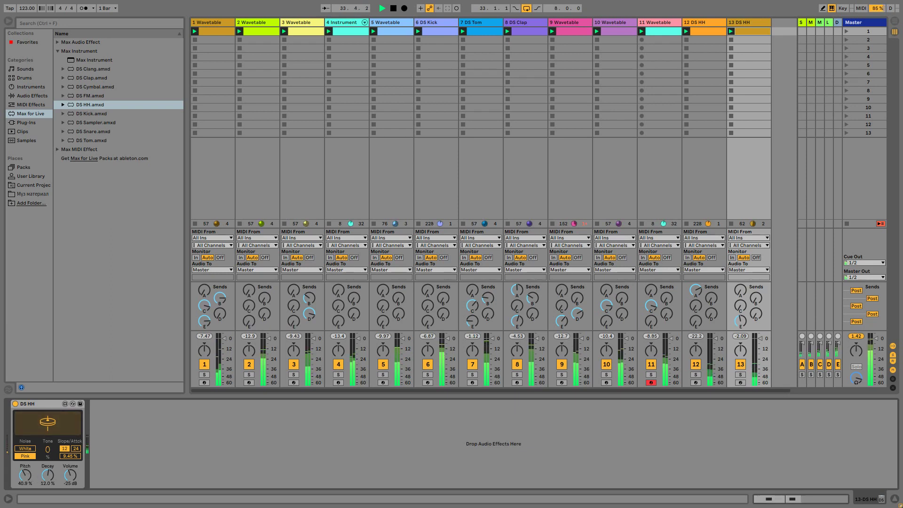
# Try another pitch on track 13's DS HH before keeping 40.9 %, and set its volume to -22 dB.
pyautogui.moveTo(26, 474); pyautogui.dragTo(26, 479)
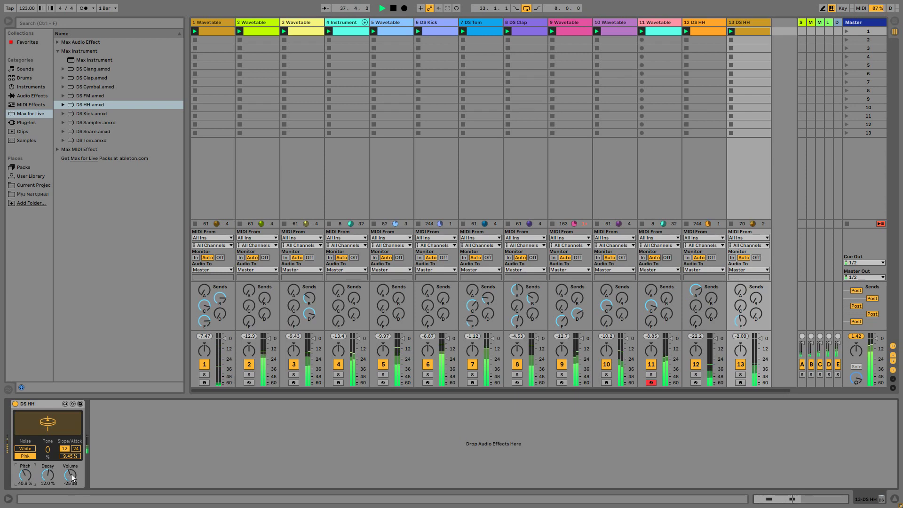
pyautogui.moveTo(75, 478); pyautogui.dragTo(76, 483)
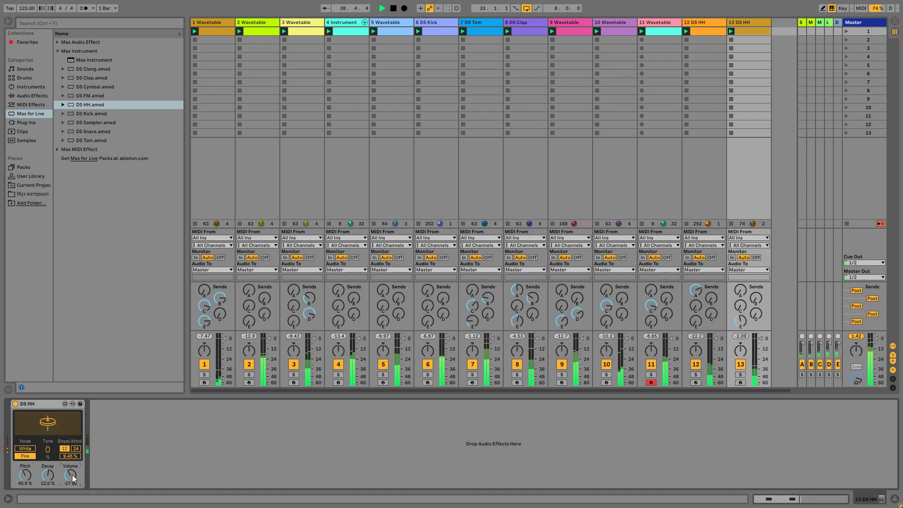
pyautogui.moveTo(75, 483); pyautogui.dragTo(75, 471)
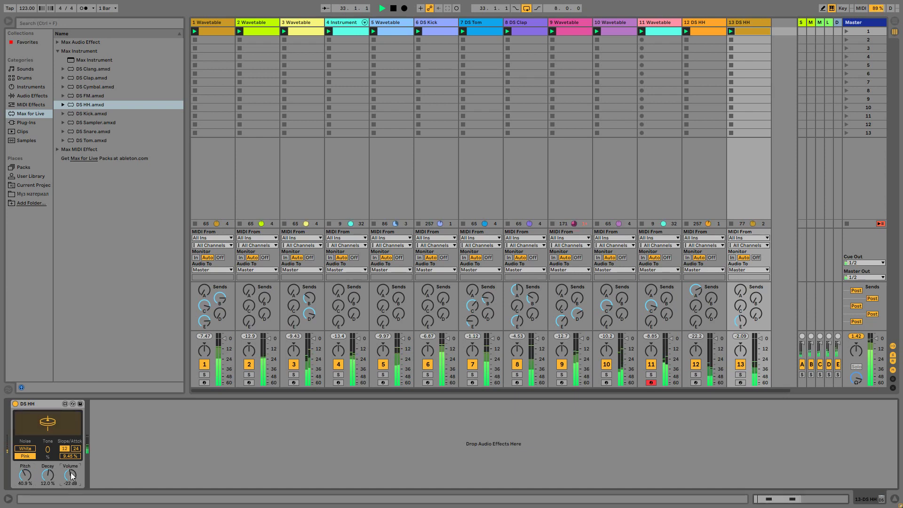
# Set the noise type of track 13's DS HH to White and mute track 4.
pyautogui.click(35, 452)
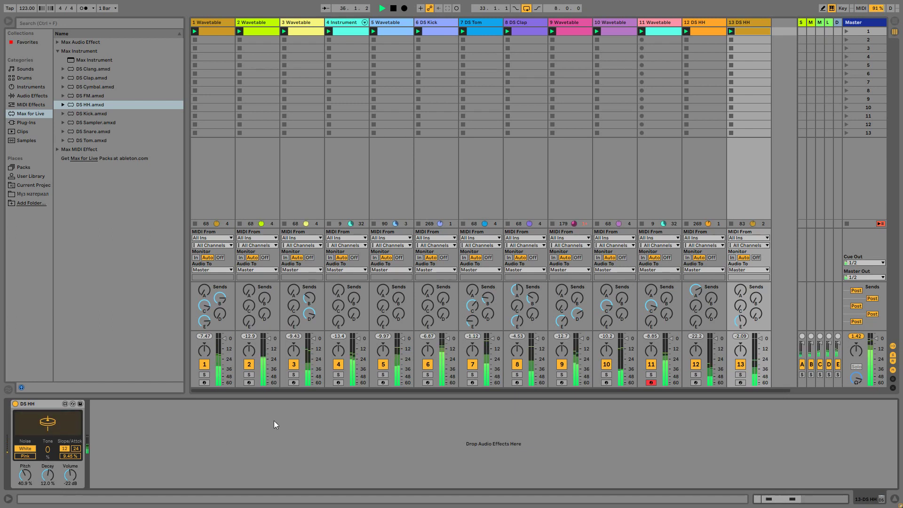
pyautogui.click(294, 365)
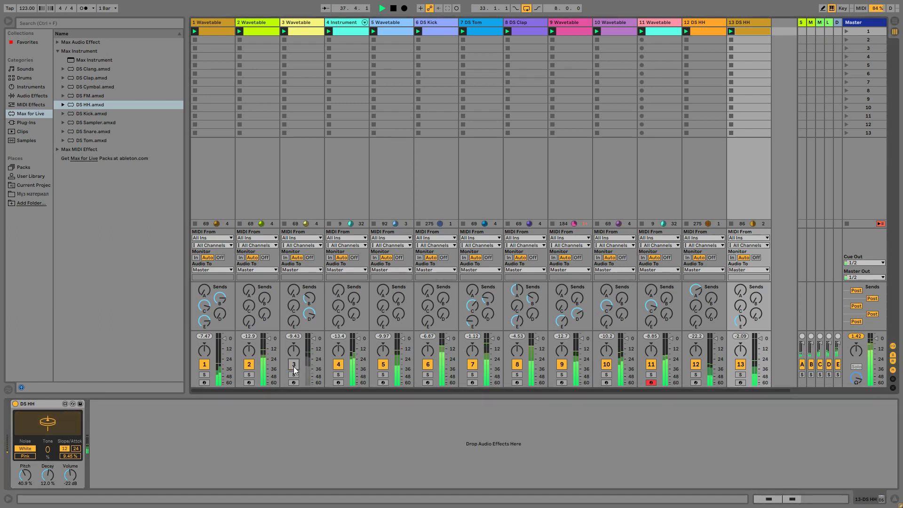
pyautogui.click(339, 365)
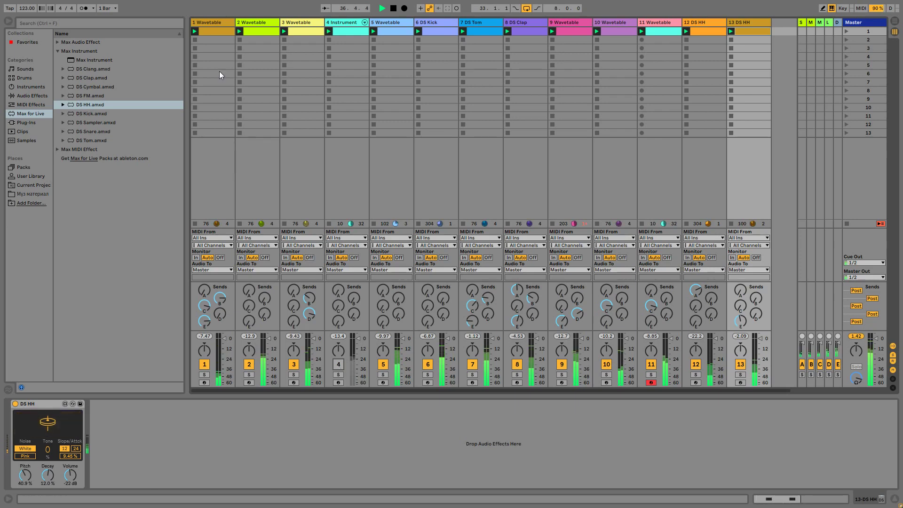
# Raise the Wavetable filter 1 frequency to 1.46 kHz on track 1 and 412 Hz on track 5.
pyautogui.click(213, 33)
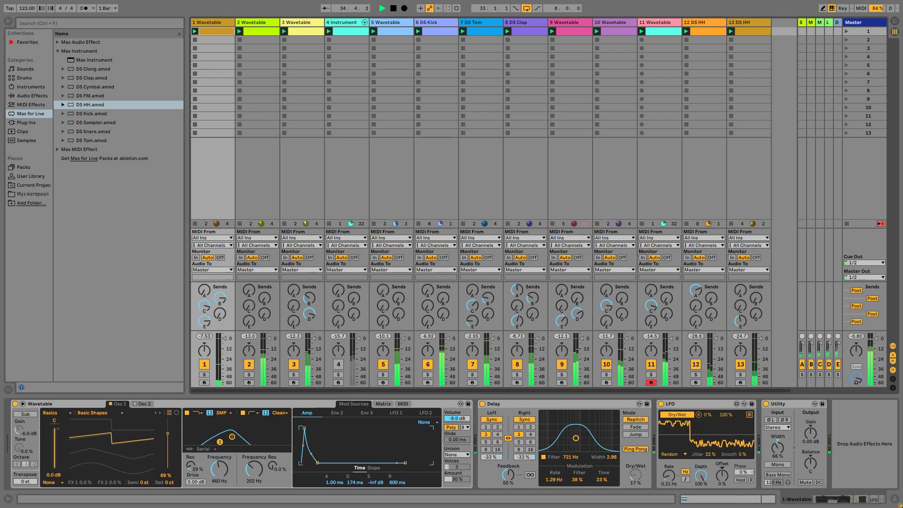
pyautogui.moveTo(222, 470); pyautogui.dragTo(222, 445)
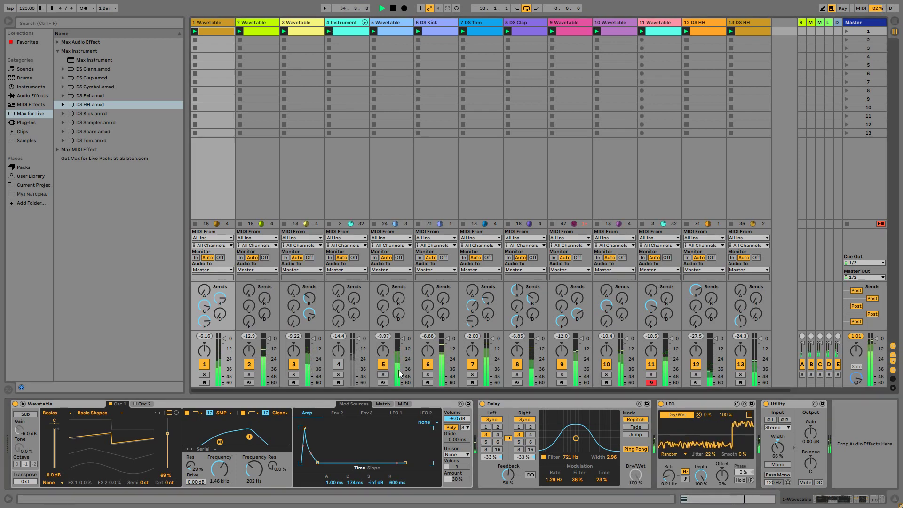
pyautogui.click(391, 23)
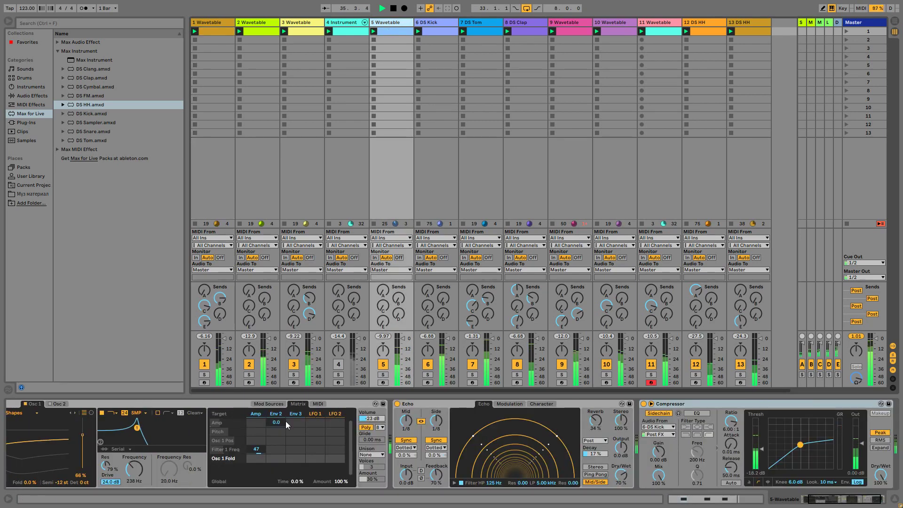
pyautogui.moveTo(136, 473); pyautogui.dragTo(136, 447)
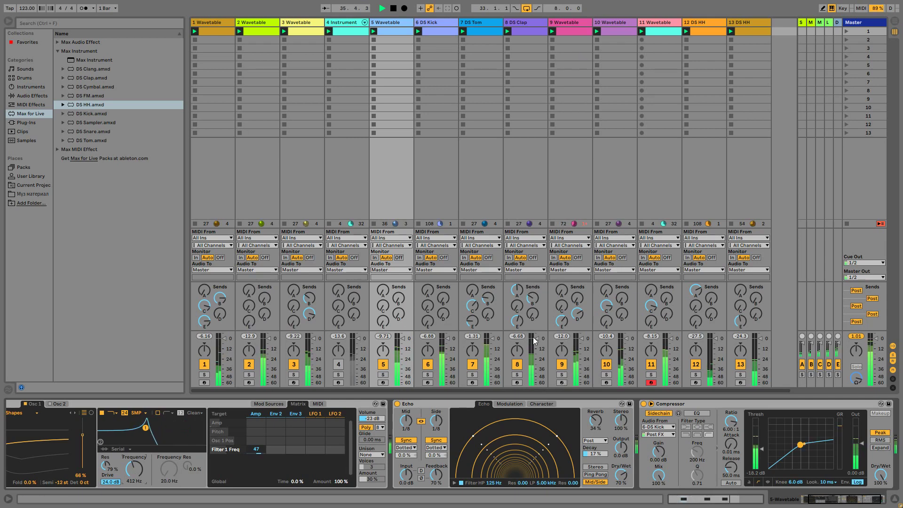
# Mute track 11 and set track 2's Wavetable to 100 % oscillator 1 position and 67.1 Hz filter 1 frequency.
pyautogui.click(559, 377)
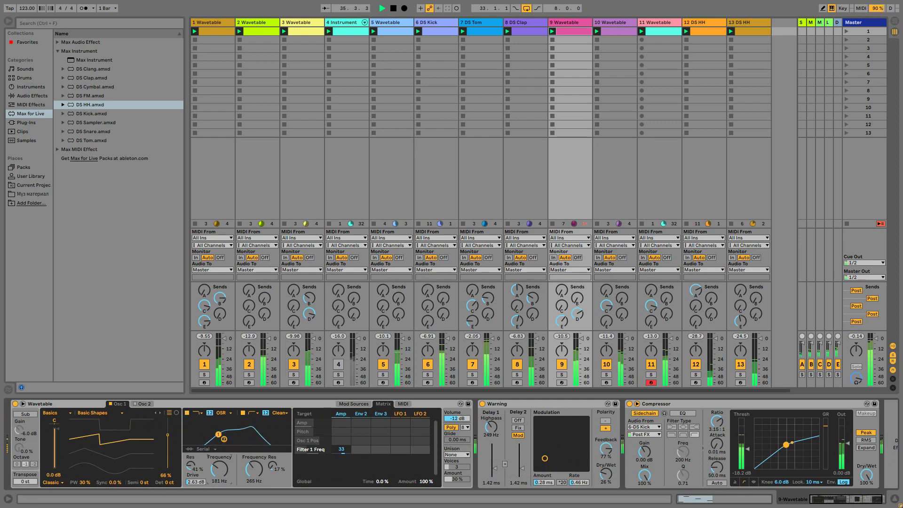
pyautogui.click(651, 367)
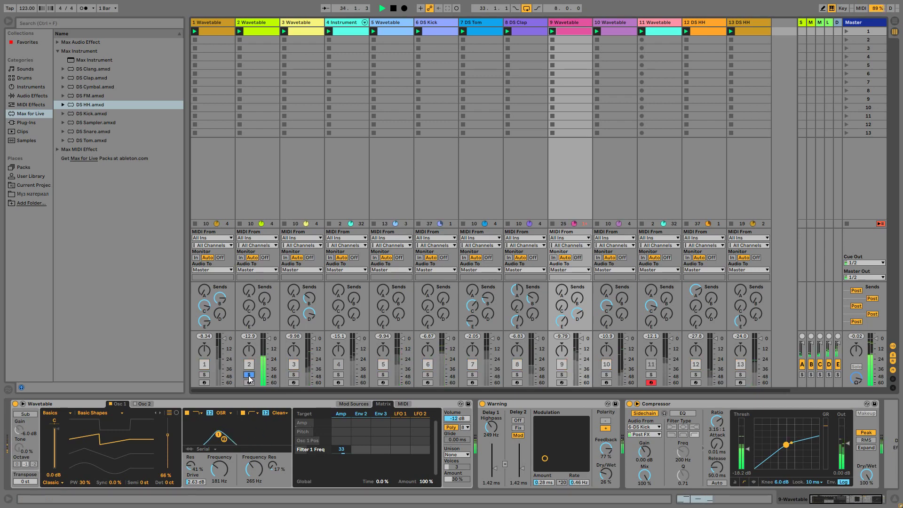
pyautogui.click(263, 28)
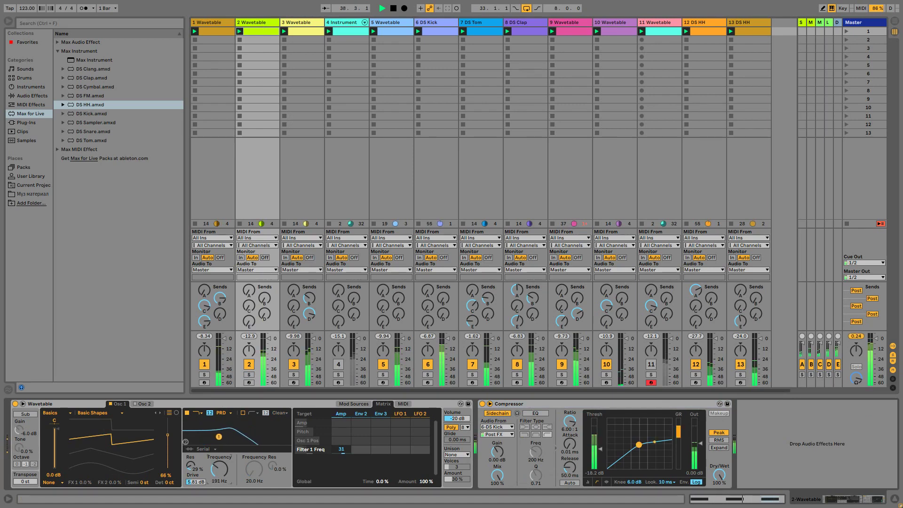
pyautogui.moveTo(168, 435); pyautogui.dragTo(167, 417)
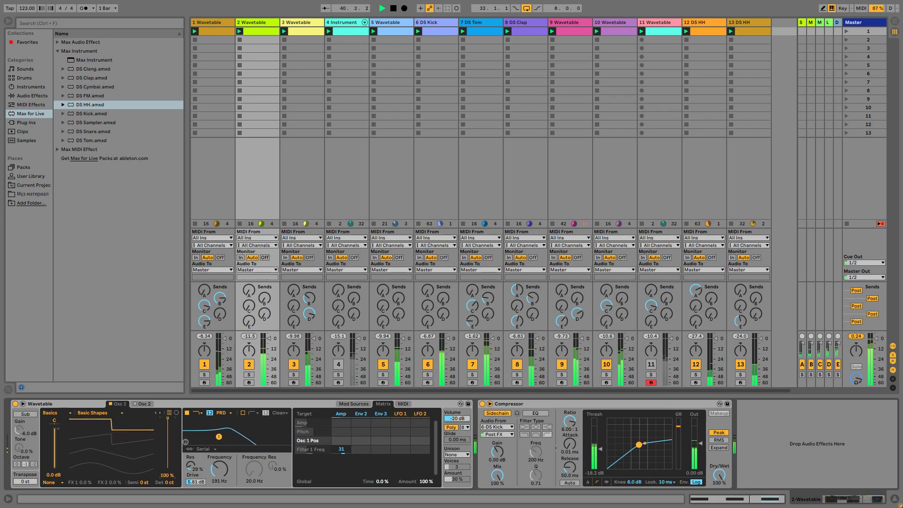
pyautogui.moveTo(219, 437); pyautogui.dragTo(203, 436)
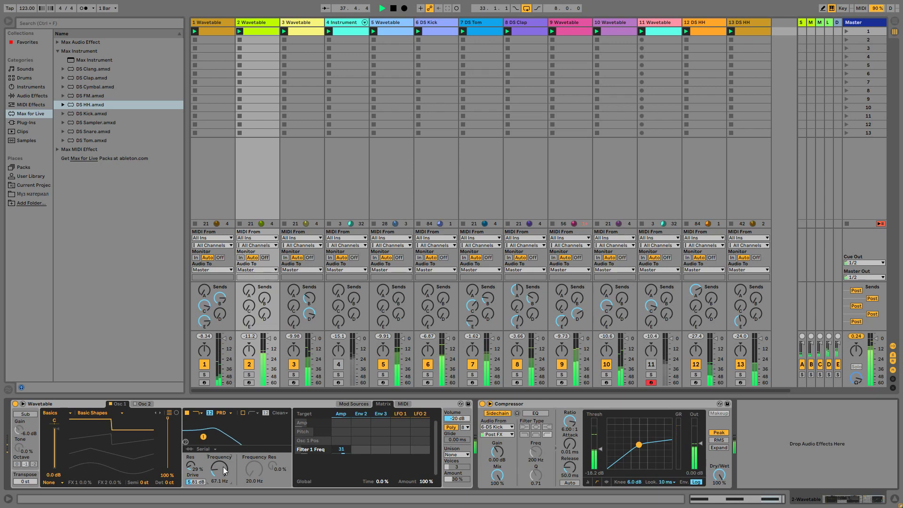
# With track 6 muted, lower track 1's filter 1 frequency to 401 Hz and raise track 2's filter 1 frequency.
pyautogui.click(429, 366)
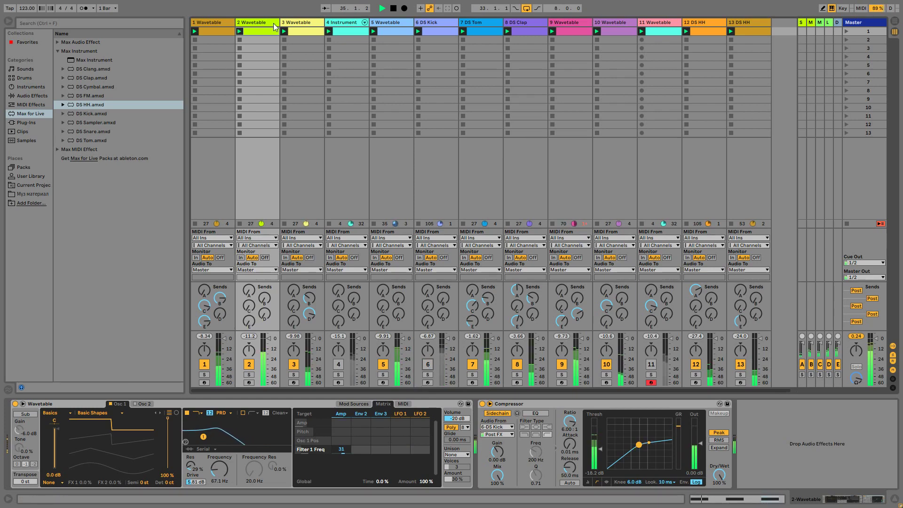
pyautogui.click(214, 23)
pyautogui.moveTo(219, 469); pyautogui.dragTo(219, 495)
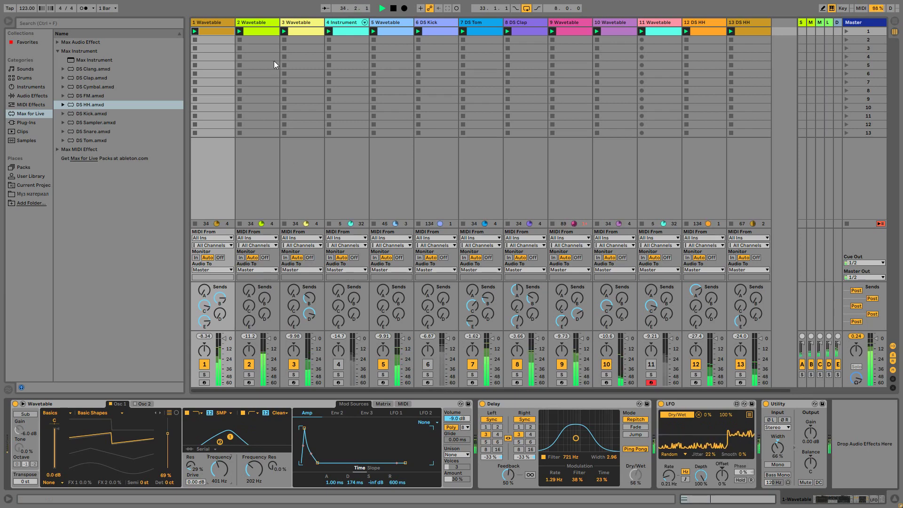
pyautogui.click(269, 179)
pyautogui.moveTo(223, 485); pyautogui.dragTo(219, 460)
# On track 3, lower send D, raise send E and set the Wavetable's filter 1 frequency to 540 Hz.
pyautogui.press('Right')
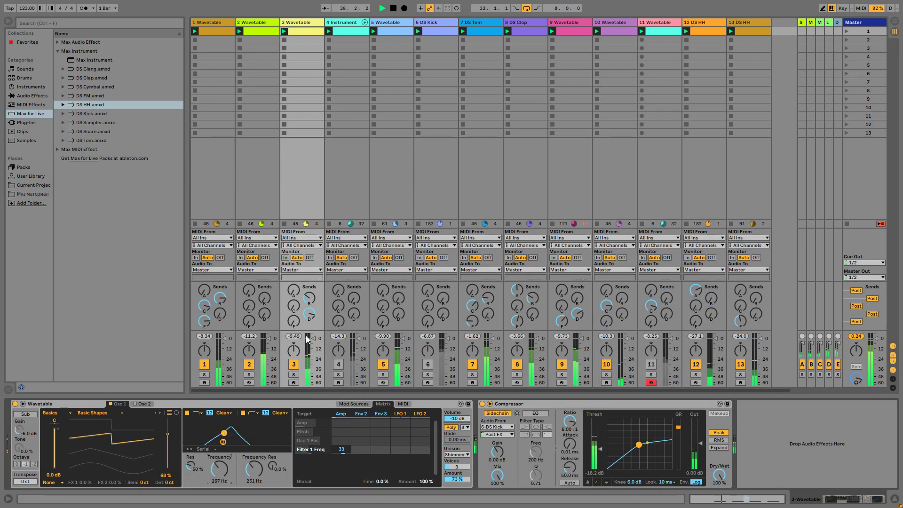
pyautogui.moveTo(312, 318); pyautogui.dragTo(312, 328)
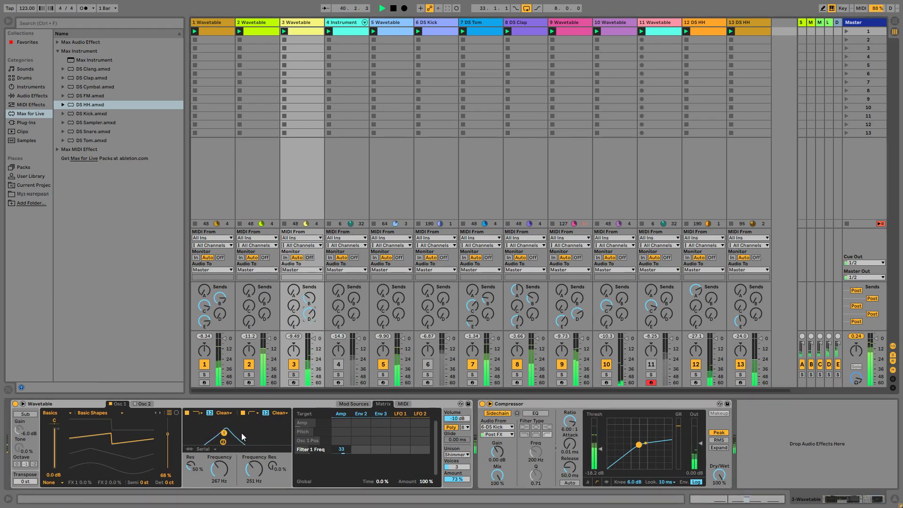
pyautogui.moveTo(219, 471); pyautogui.dragTo(219, 466)
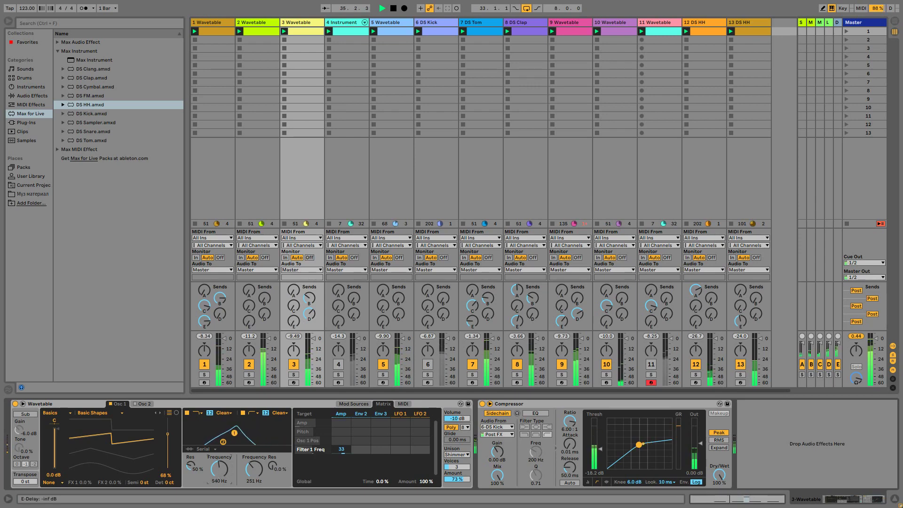
pyautogui.moveTo(293, 322); pyautogui.dragTo(294, 320)
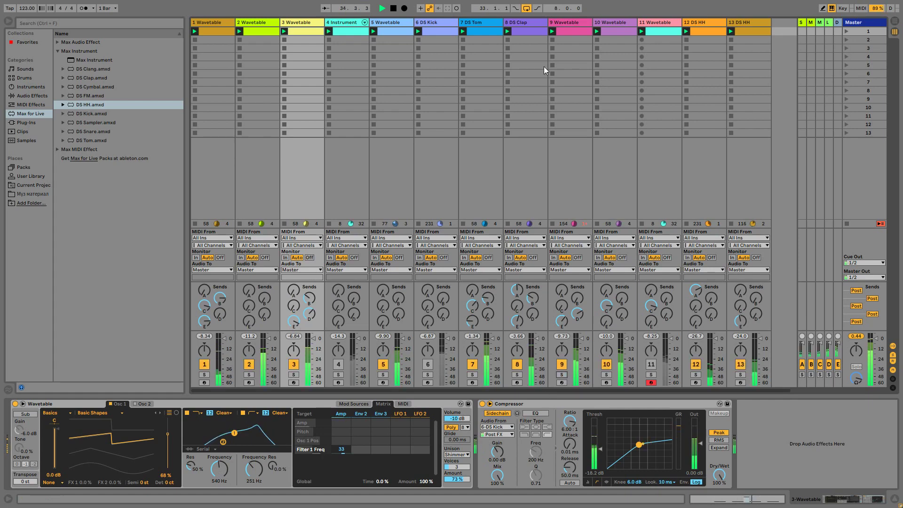
# Lower track 9's filter 1 frequency to 46.2 Hz, mute track 3 and unmute track 6.
pyautogui.click(566, 23)
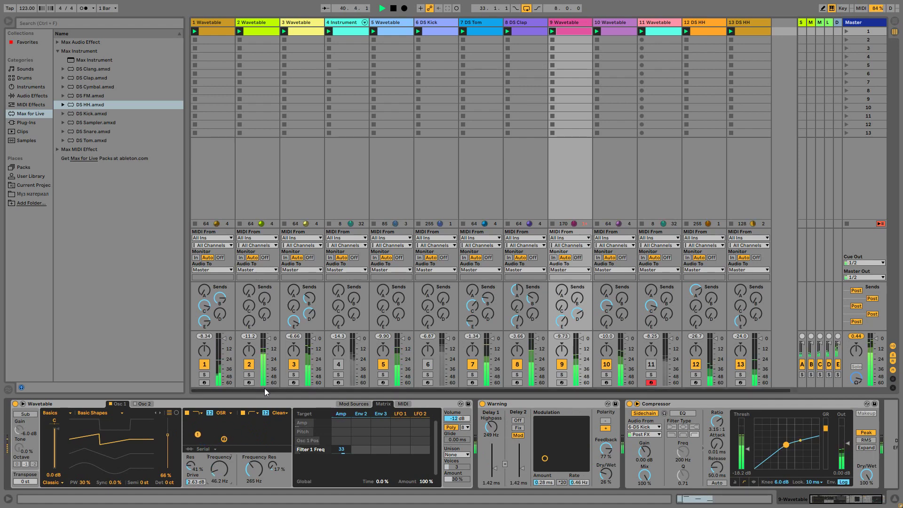
pyautogui.click(294, 364)
pyautogui.click(428, 365)
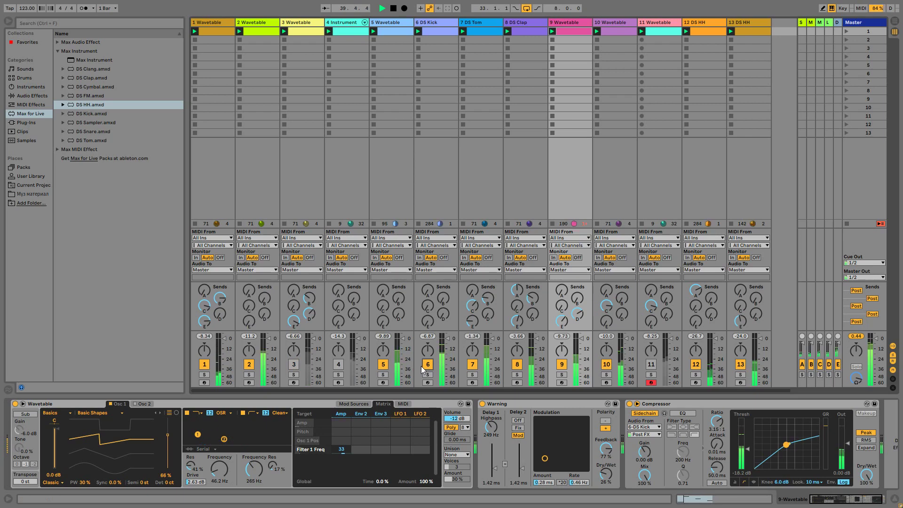
# Raise track 1's Wavetable filter 1 frequency to 772 Hz and unmute track 11.
pyautogui.click(216, 24)
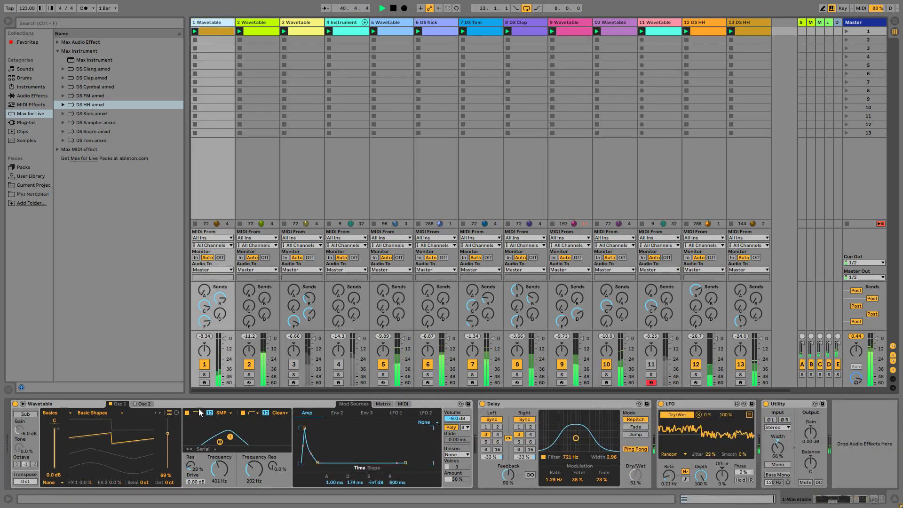
pyautogui.moveTo(223, 469); pyautogui.dragTo(223, 448)
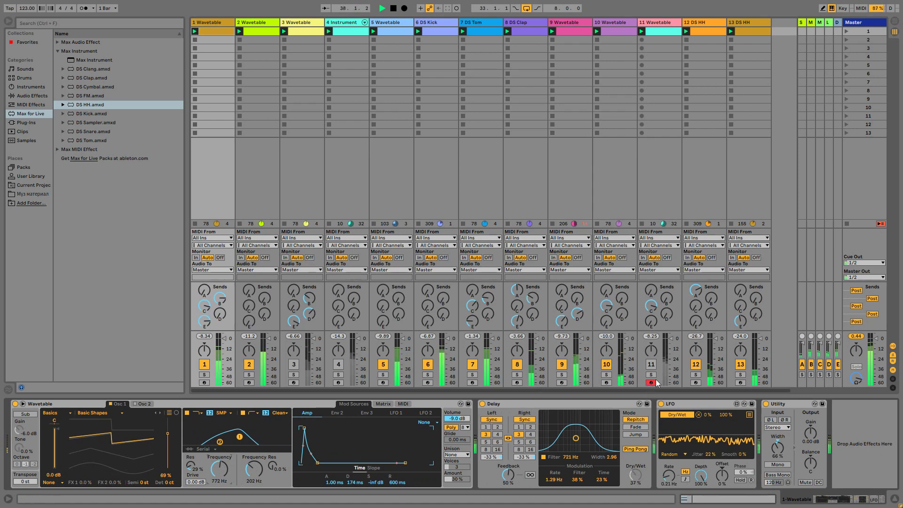
pyautogui.click(651, 365)
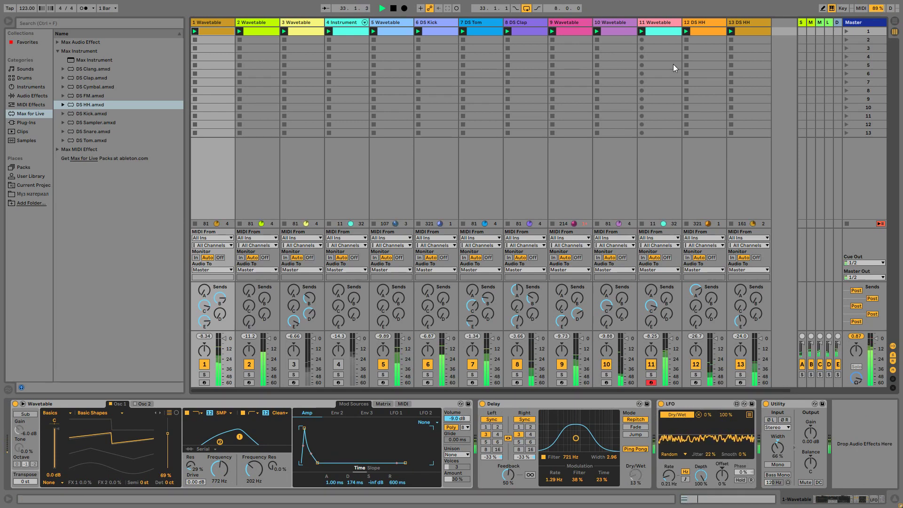
# In track 11's MIDI clip, move the third note, starting at bar 5, from G1 down to E1.
pyautogui.click(656, 22)
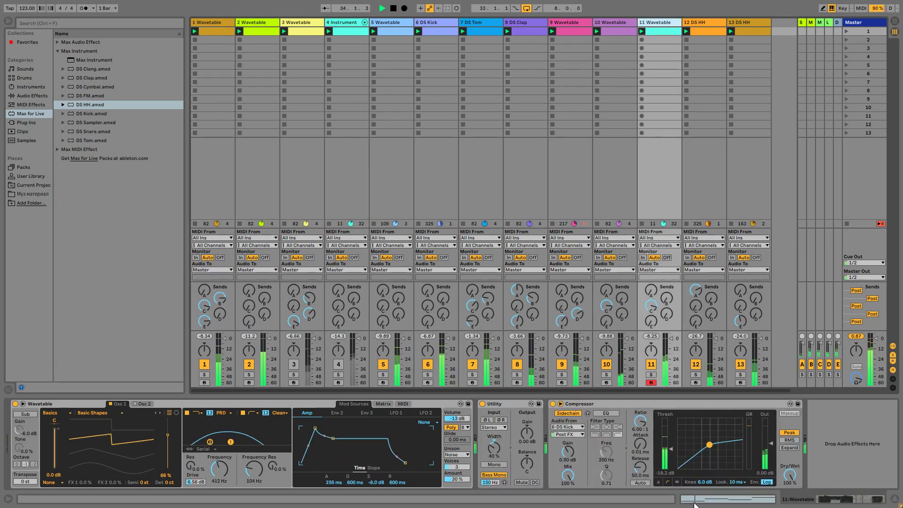
pyautogui.hotkey('shift', 'Tab')
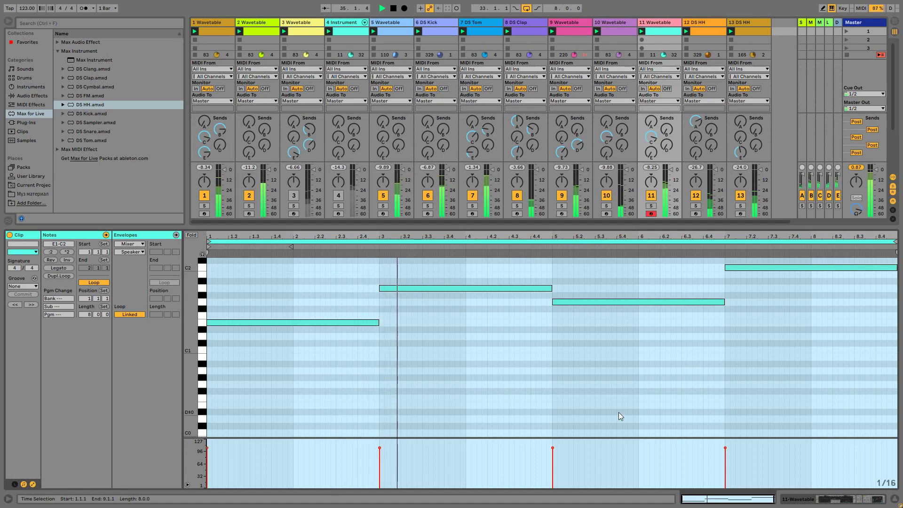
pyautogui.click(758, 419)
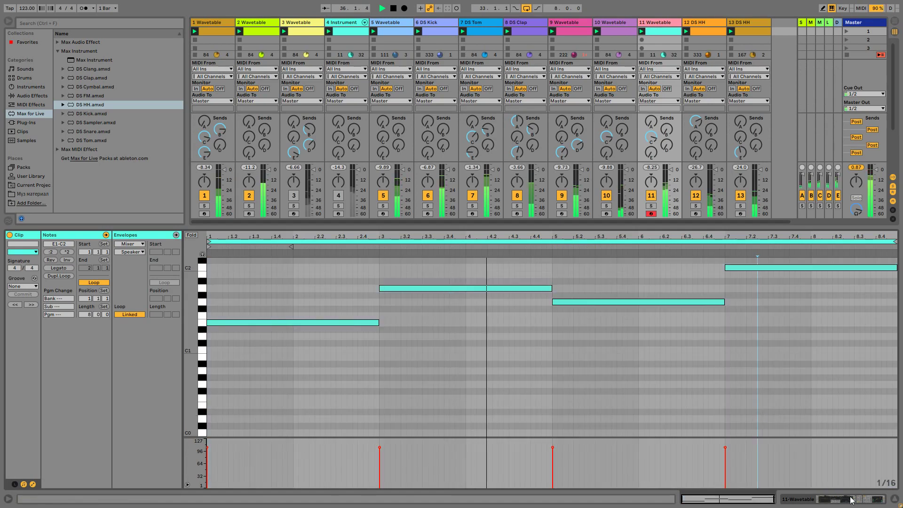
pyautogui.hotkey('shift', 'Tab')
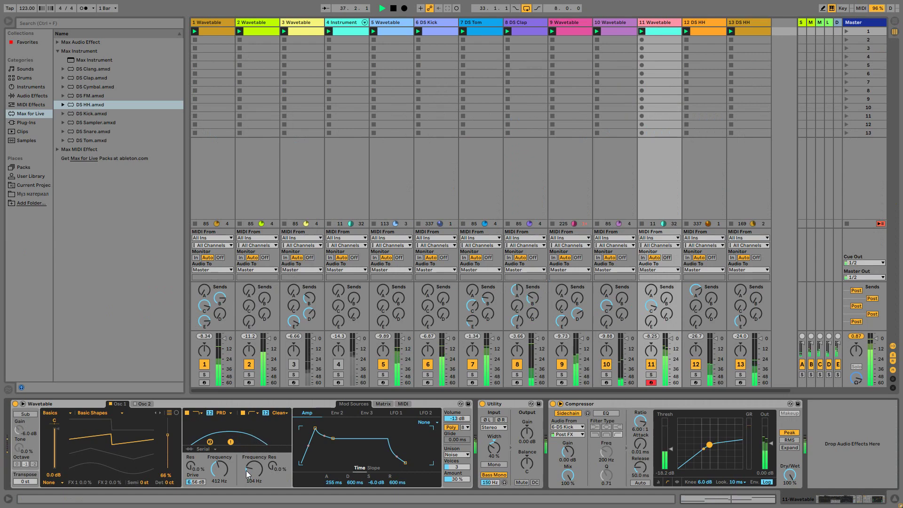
pyautogui.hotkey('shift', 'Tab')
pyautogui.click(595, 365)
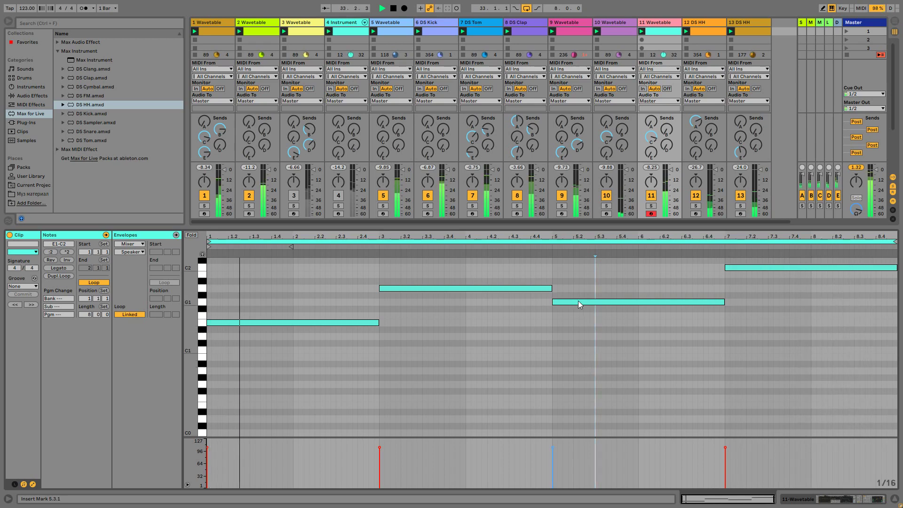
pyautogui.moveTo(577, 302); pyautogui.dragTo(579, 323)
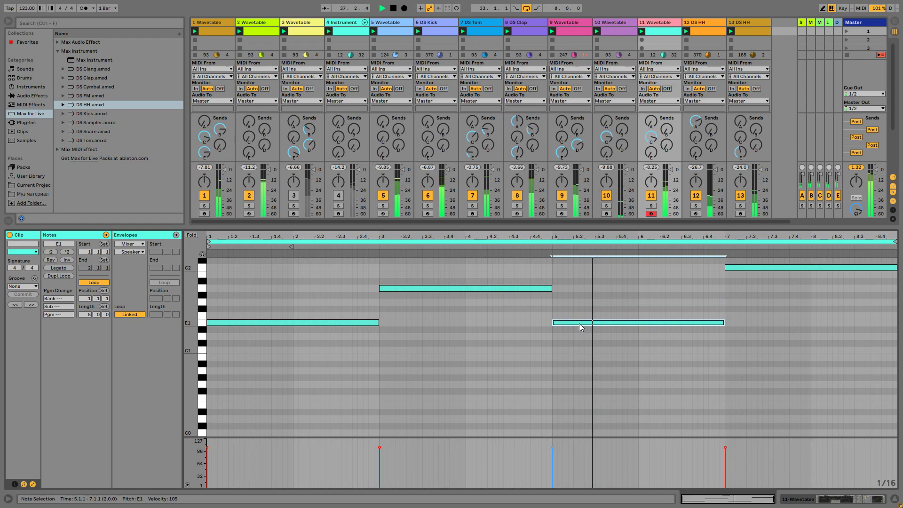
# Set LFO 2 of track 11's Wavetable to a tempo-synced square wave with a 3/16 rate and 45 % amount.
pyautogui.click(829, 504)
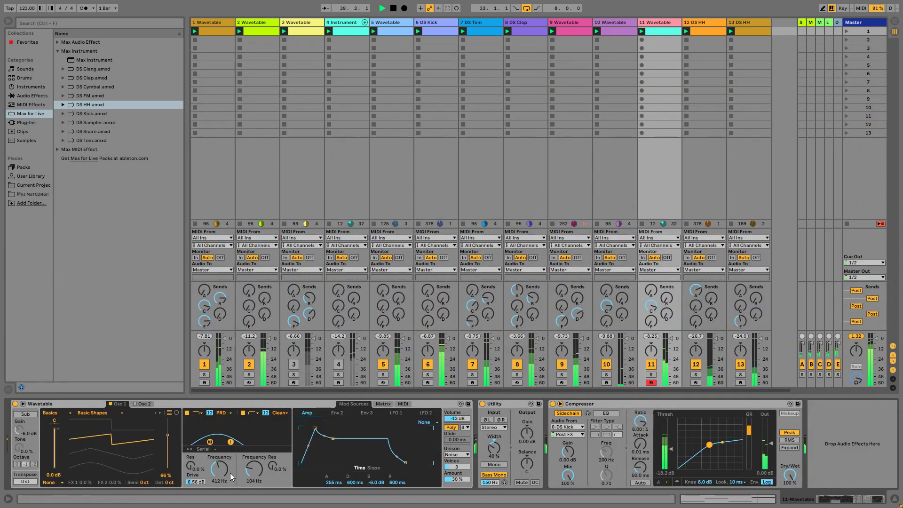
pyautogui.click(384, 404)
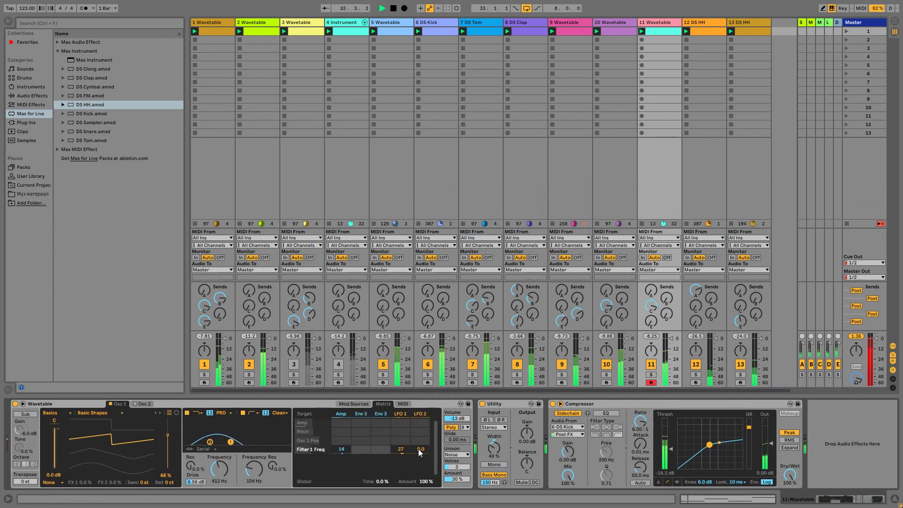
pyautogui.click(420, 414)
pyautogui.click(367, 469)
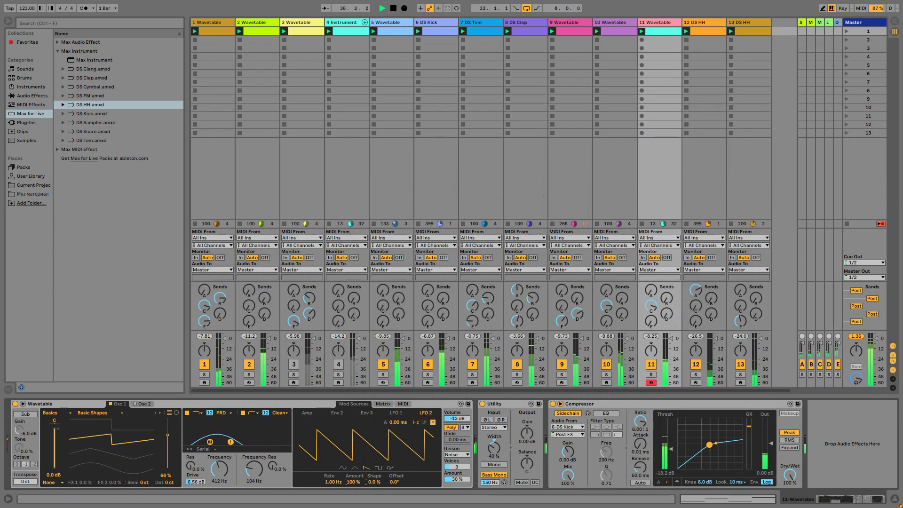
pyautogui.click(377, 468)
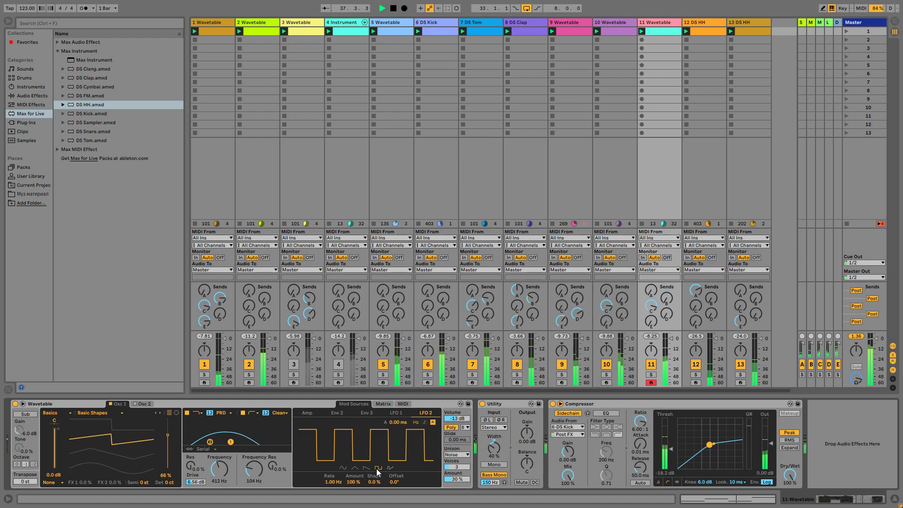
pyautogui.click(425, 422)
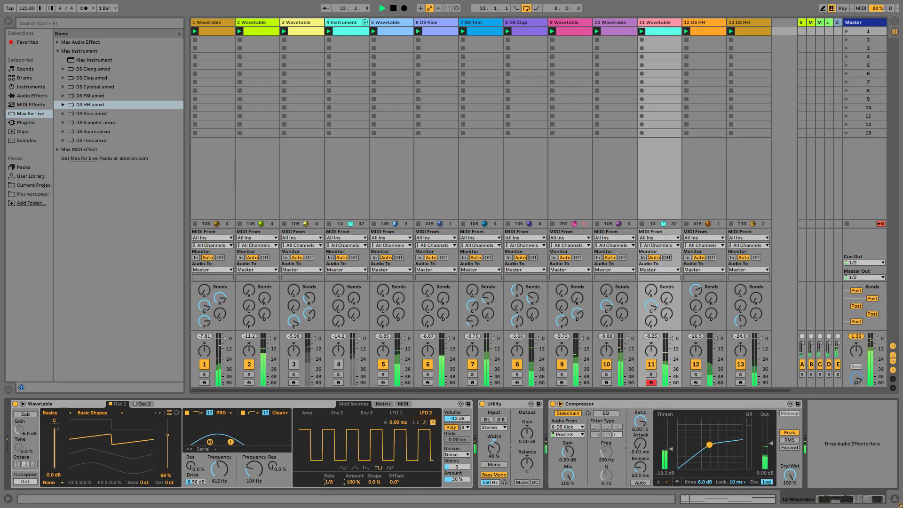
pyautogui.moveTo(329, 482); pyautogui.dragTo(354, 499)
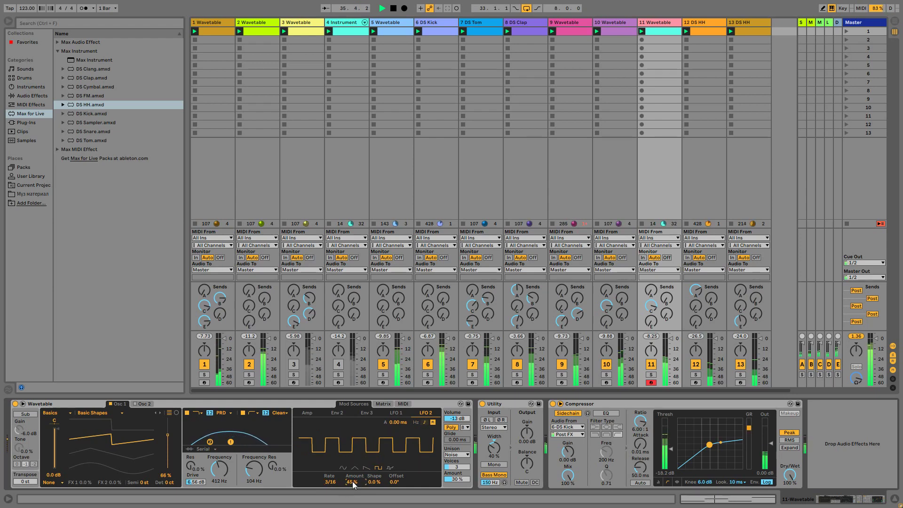
# In track 11's Wavetable modulation matrix, assign LFO 2 to filter 1 frequency with an amount of 72.
pyautogui.click(381, 403)
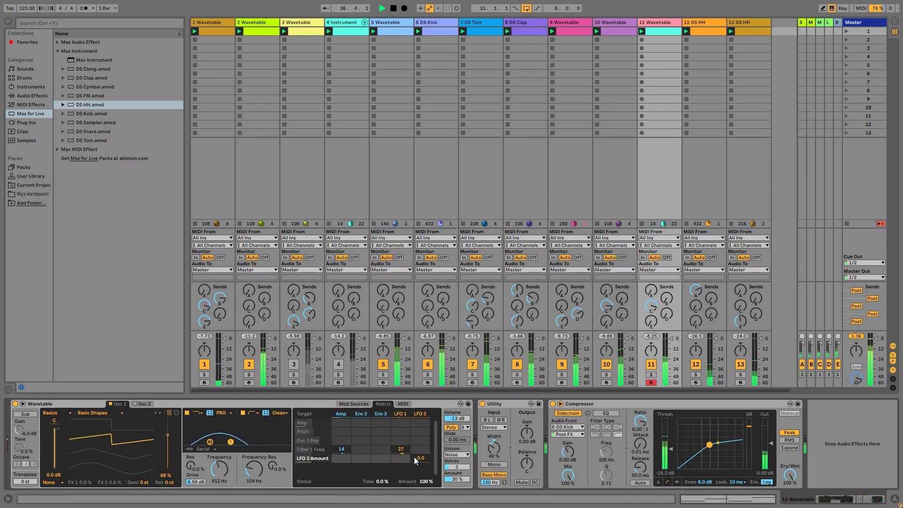
pyautogui.click(218, 471)
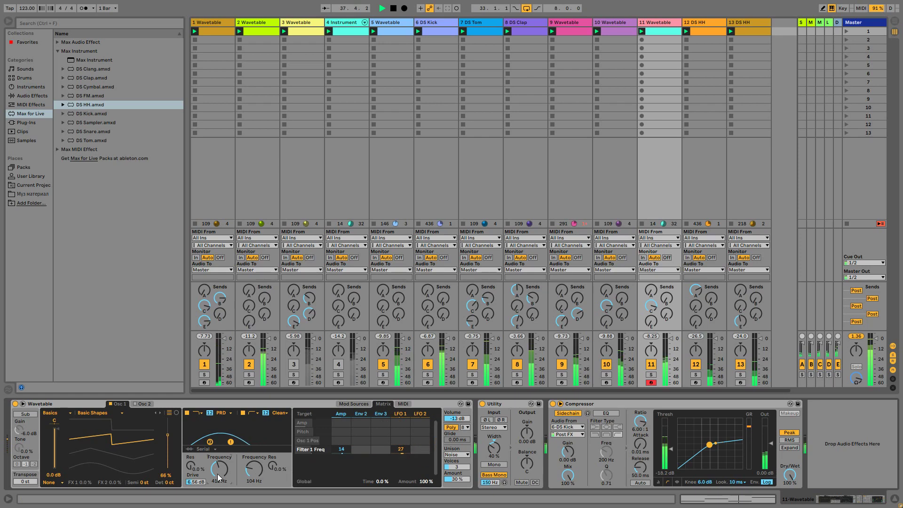
pyautogui.moveTo(420, 449); pyautogui.dragTo(420, 446)
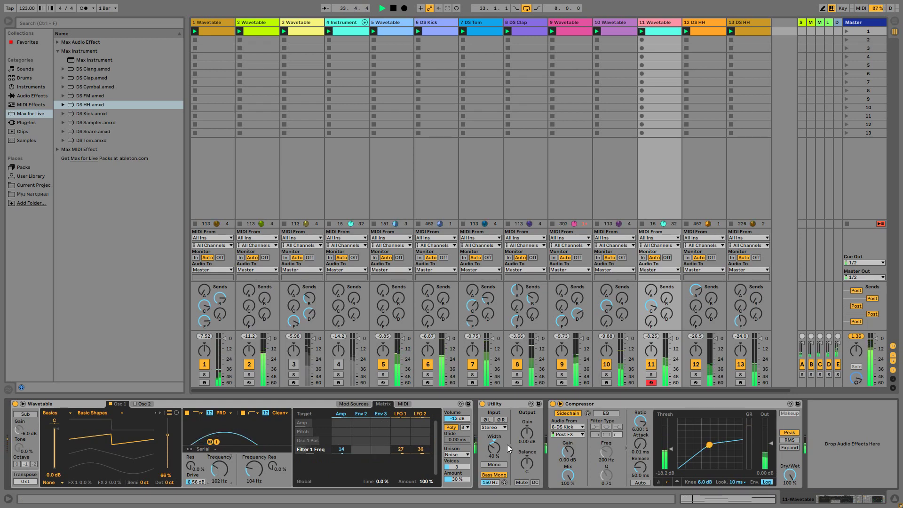
pyautogui.moveTo(429, 449); pyautogui.dragTo(421, 446)
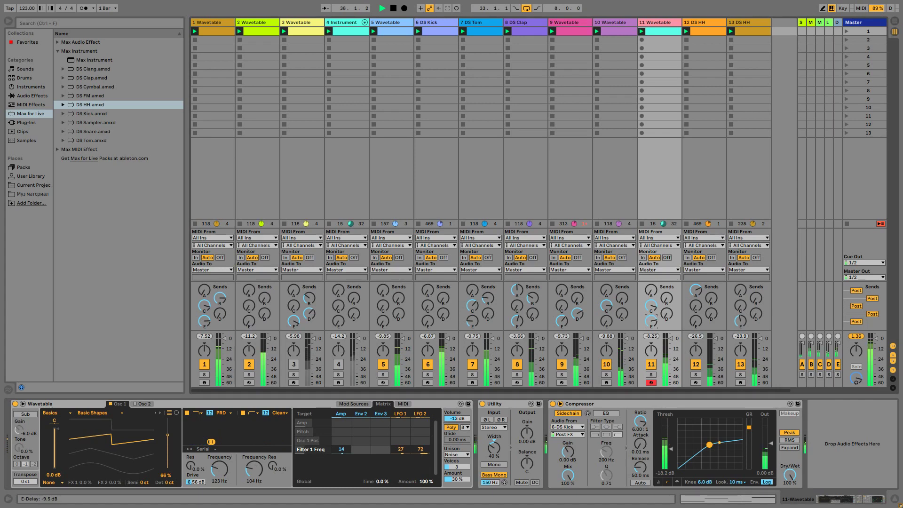
# Raise track 11's send levels to return tracks E and D.
pyautogui.moveTo(651, 321); pyautogui.dragTo(651, 320)
pyautogui.moveTo(667, 314); pyautogui.dragTo(666, 319)
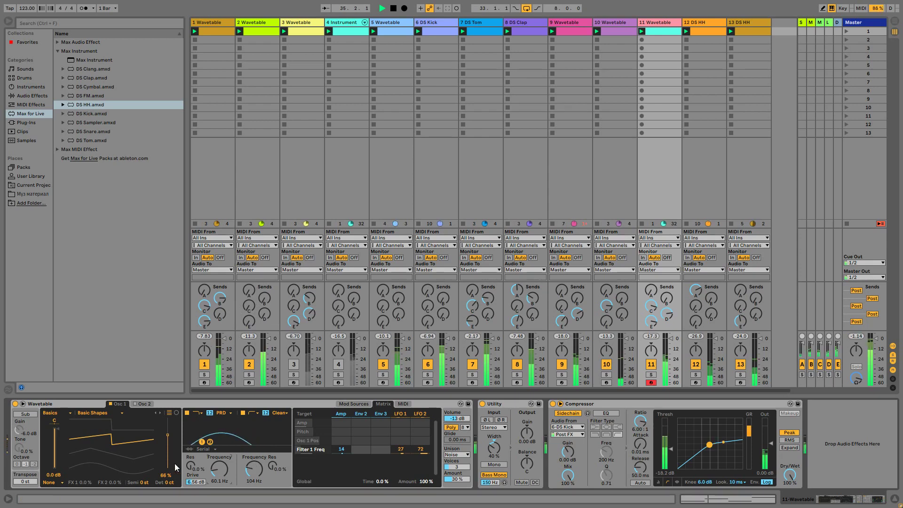
# Give track 11's oscillator 1 the Modern effect with 55 % warp and set filter 1's resonance to 63 %.
pyautogui.moveTo(191, 465); pyautogui.dragTo(192, 459)
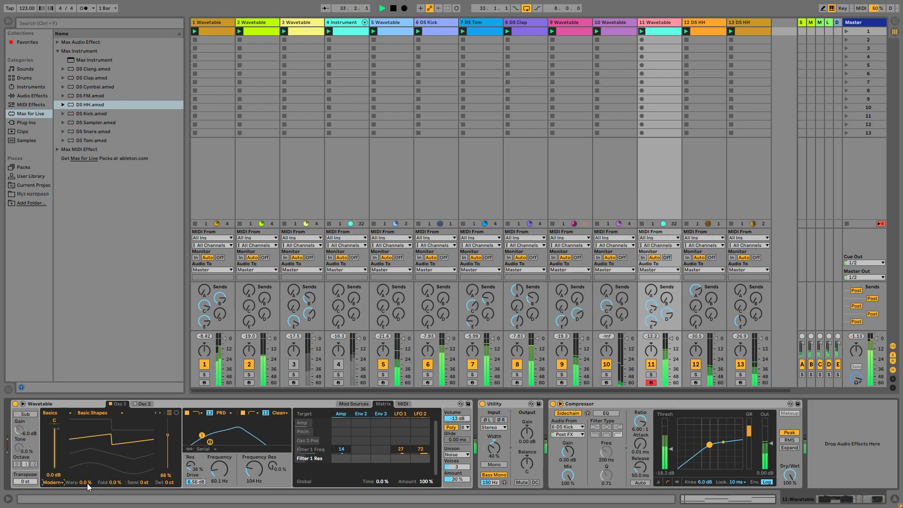
pyautogui.moveTo(87, 483); pyautogui.dragTo(86, 458)
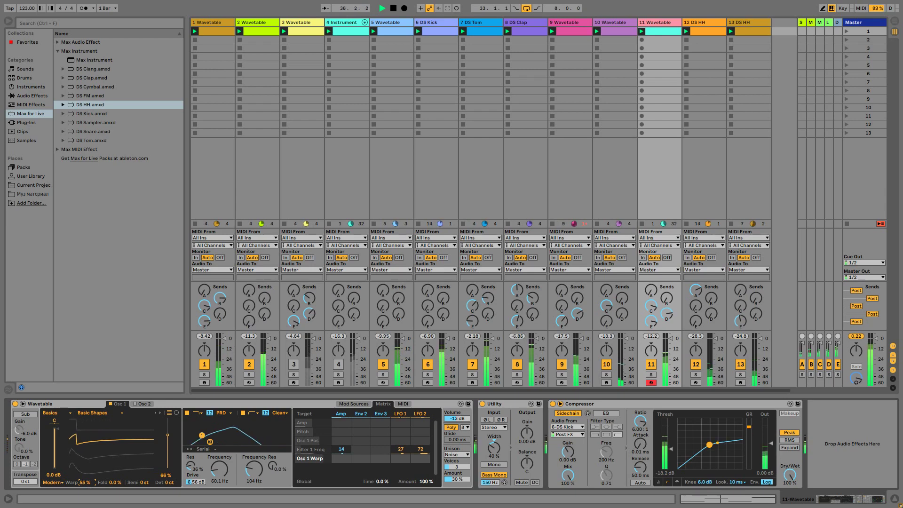
pyautogui.moveTo(190, 466); pyautogui.dragTo(190, 456)
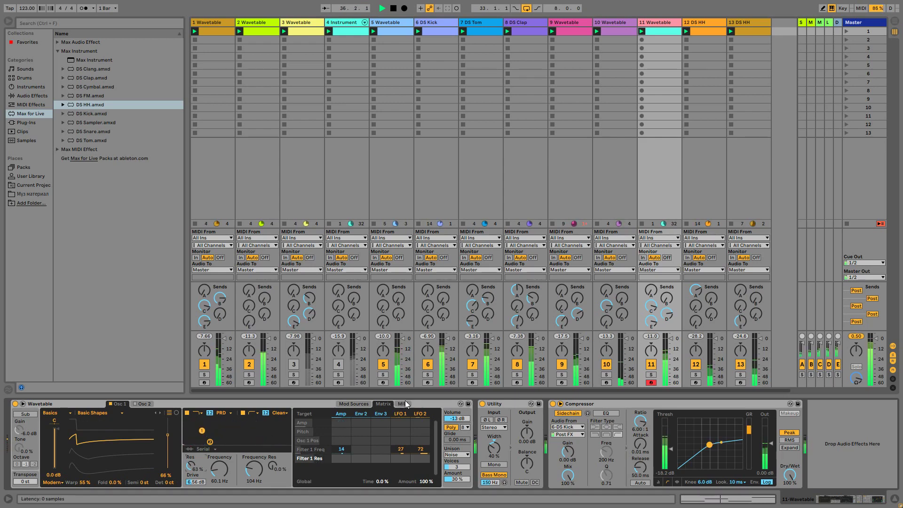
# Change track 11's LFO 2 to a sawtooth wave with 180° offset and lower the Compressor threshold to -25.5 dB.
pyautogui.click(420, 414)
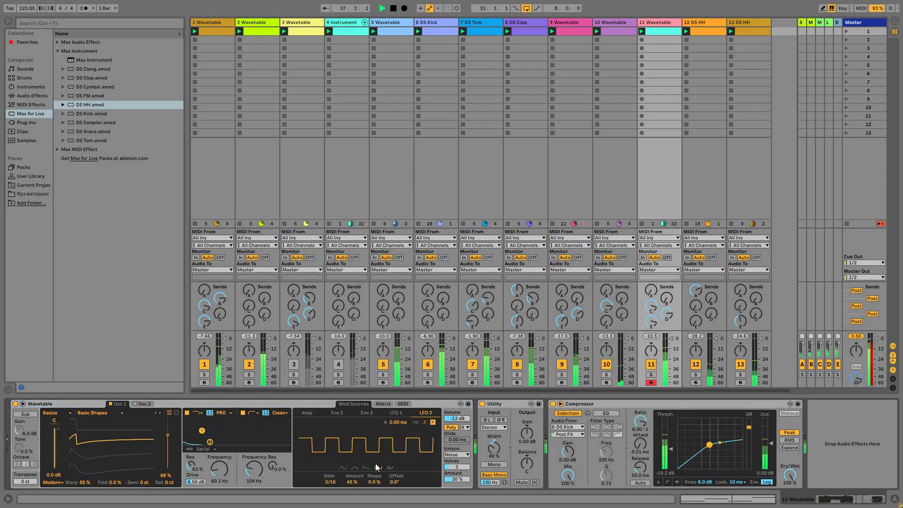
pyautogui.click(367, 469)
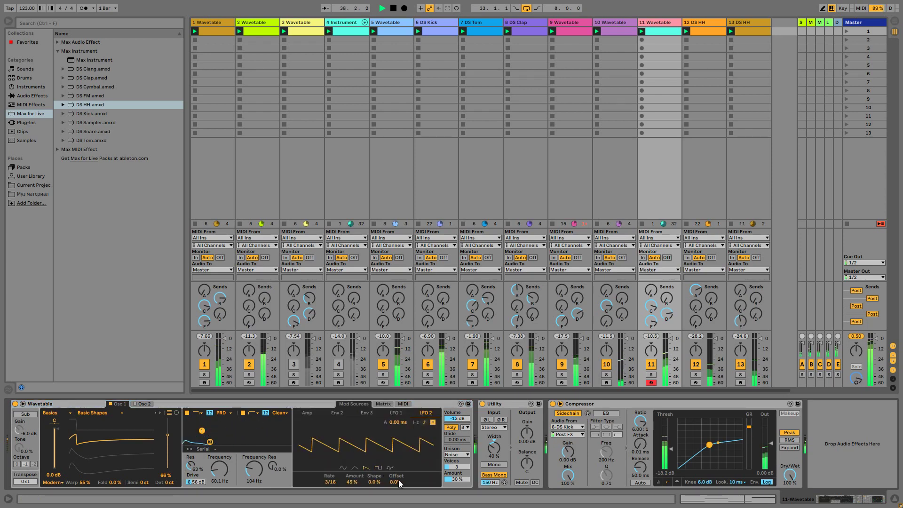
pyautogui.moveTo(391, 481); pyautogui.dragTo(391, 464)
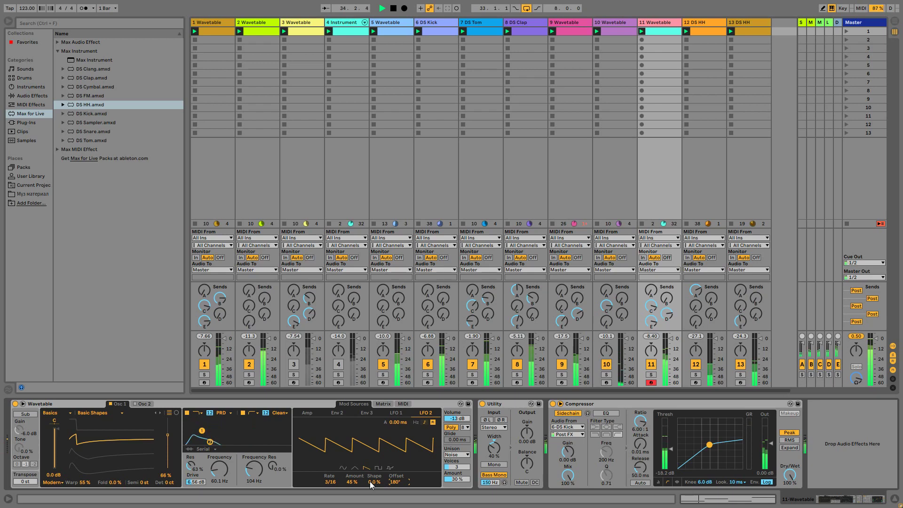
pyautogui.moveTo(667, 452); pyautogui.dragTo(671, 457)
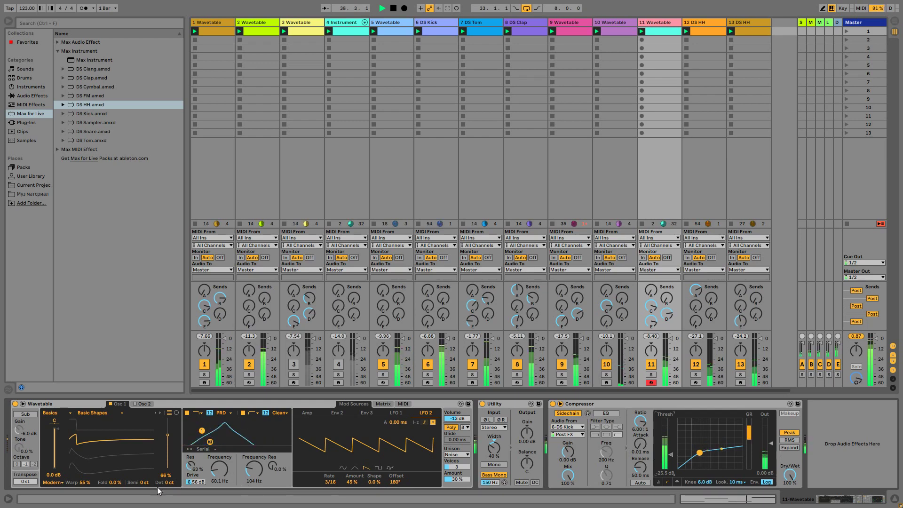
# Set track 11's oscillator 1 warp to 22 %, and filter 1 to 34 % resonance and 40.9 Hz.
pyautogui.click(85, 482)
pyautogui.press('Delete')
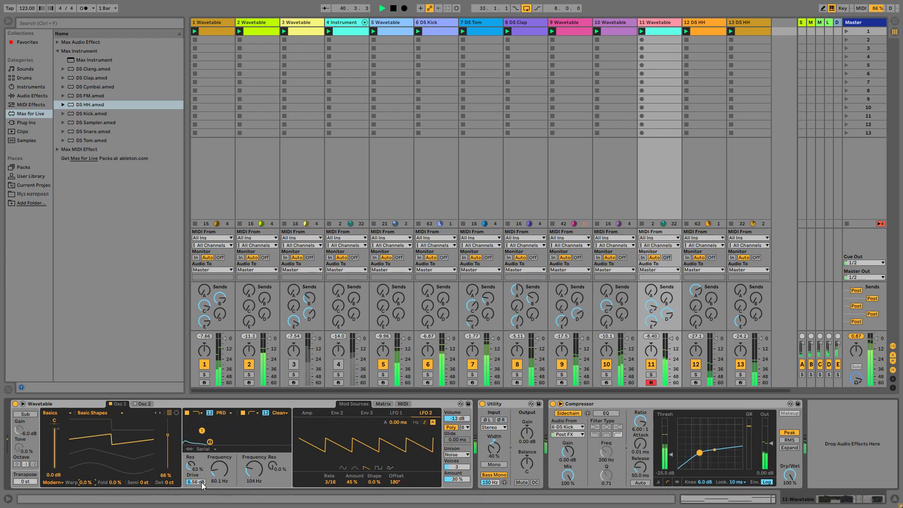
pyautogui.moveTo(85, 485); pyautogui.dragTo(85, 471)
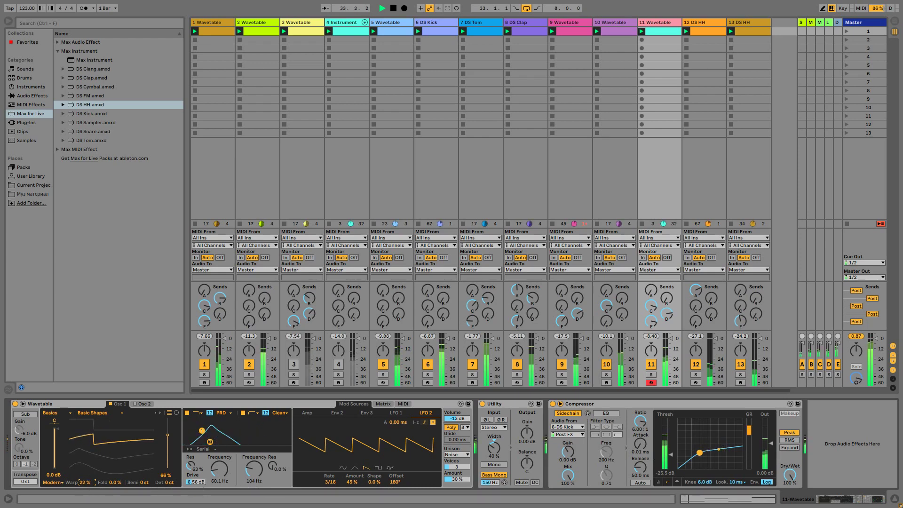
pyautogui.moveTo(191, 472); pyautogui.dragTo(191, 484)
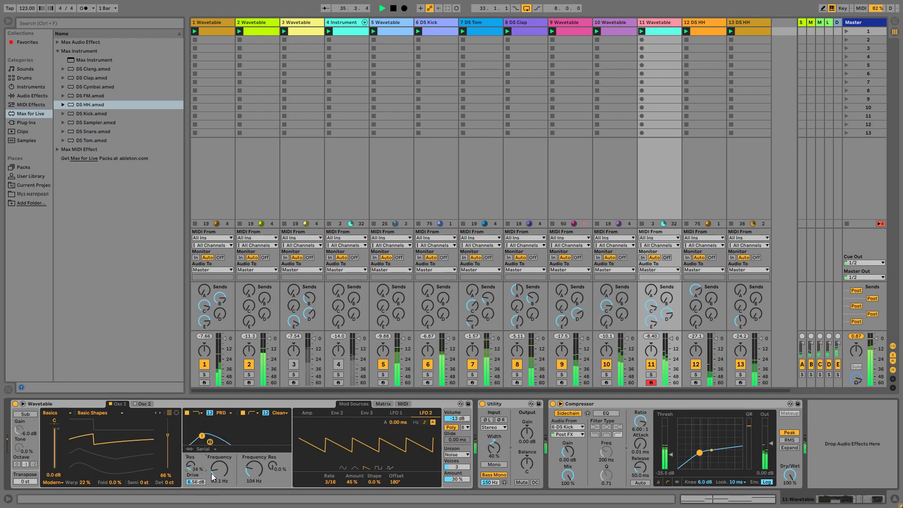
pyautogui.moveTo(216, 474); pyautogui.dragTo(216, 479)
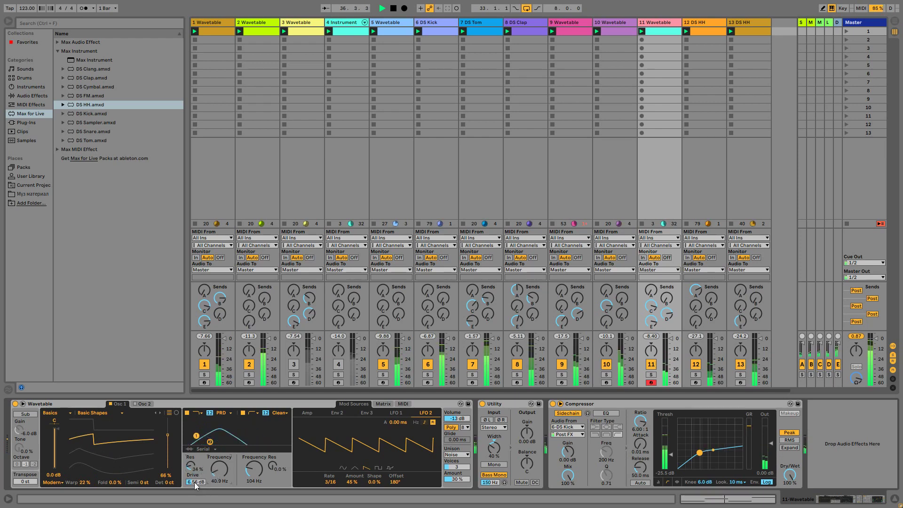
# In track 11's modulation matrix, set the filter 1 frequency amounts to 52 for LFO 1 and 80 for LFO 2.
pyautogui.click(382, 404)
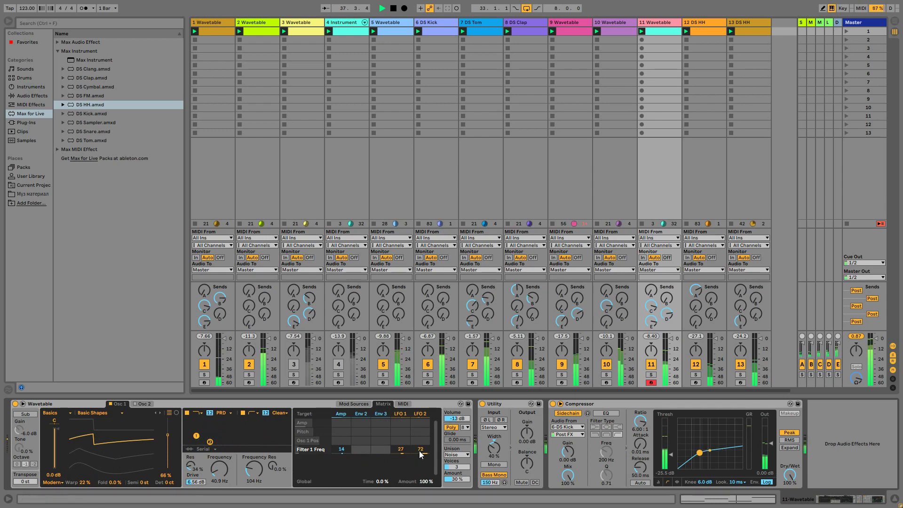
pyautogui.moveTo(401, 449); pyautogui.dragTo(401, 447)
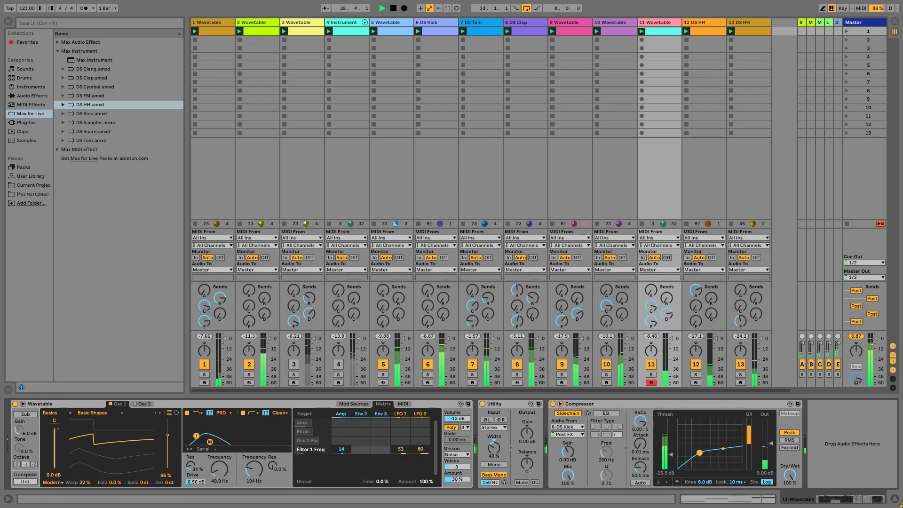
pyautogui.moveTo(401, 449); pyautogui.dragTo(401, 446)
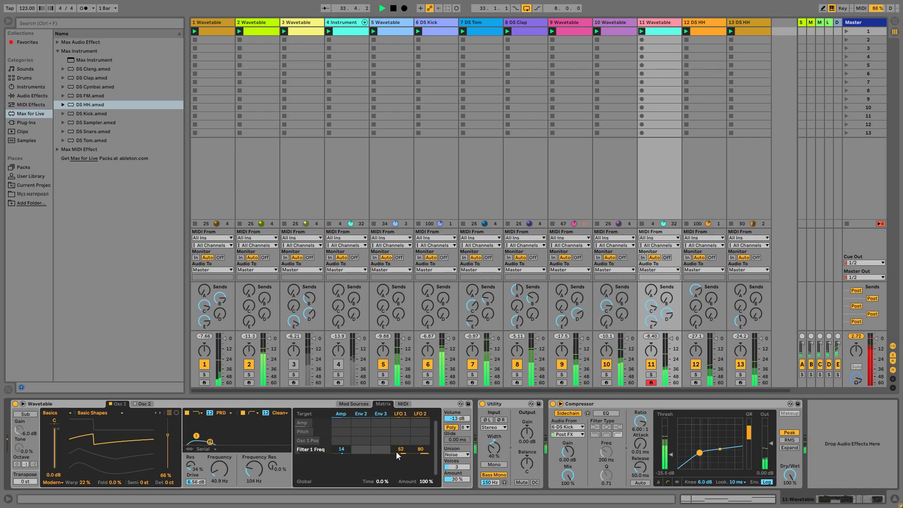
# Lower track 11's filter 2 frequency to 70.9 Hz and mute track 2.
pyautogui.click(254, 470)
pyautogui.moveTo(254, 469)
pyautogui.mouseDown()
pyautogui.moveTo(254, 459)
pyautogui.moveTo(254, 476)
pyautogui.mouseUp()
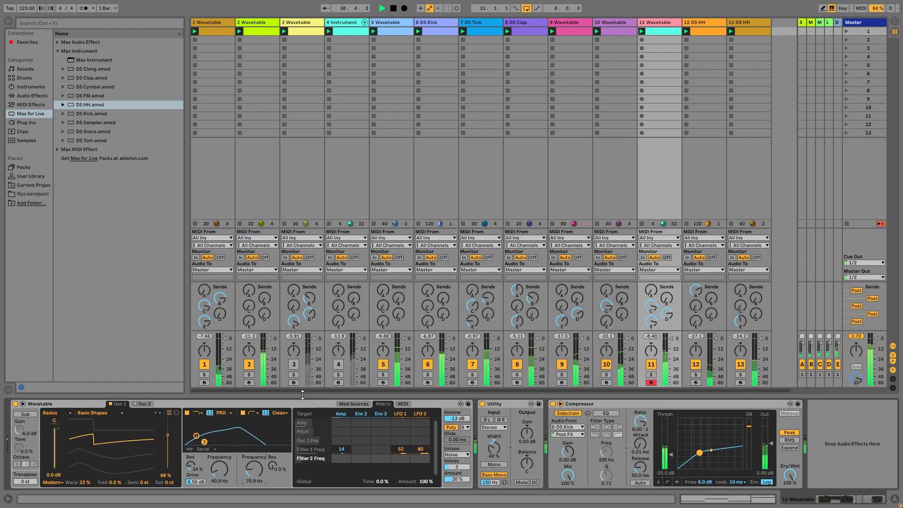
pyautogui.click(250, 368)
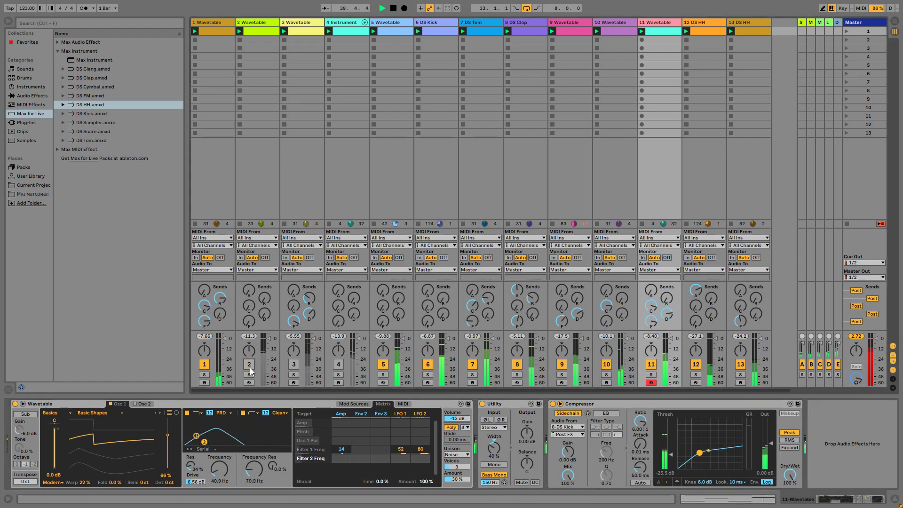